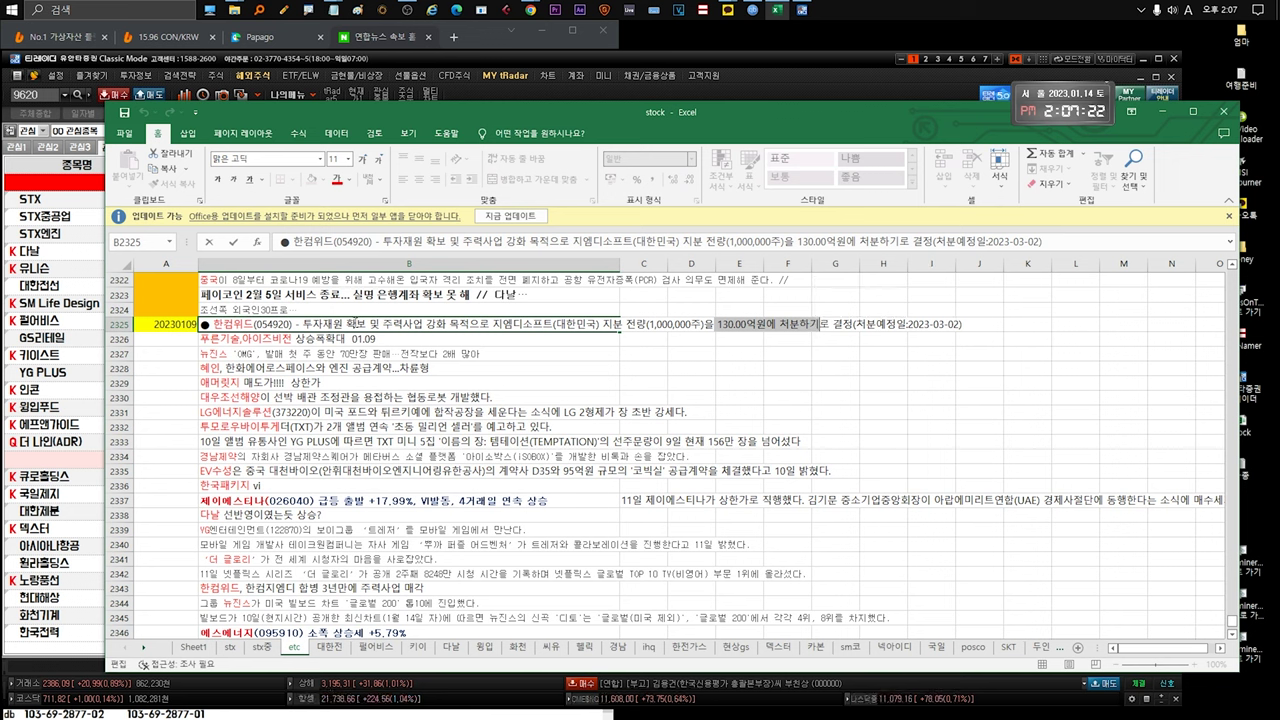
Step: Read the notes in B2326 and B2327 about 푸른기술/아이즈비전 and 뉴진스 'OMG' sales, highlighting each cell's text
key("Return")
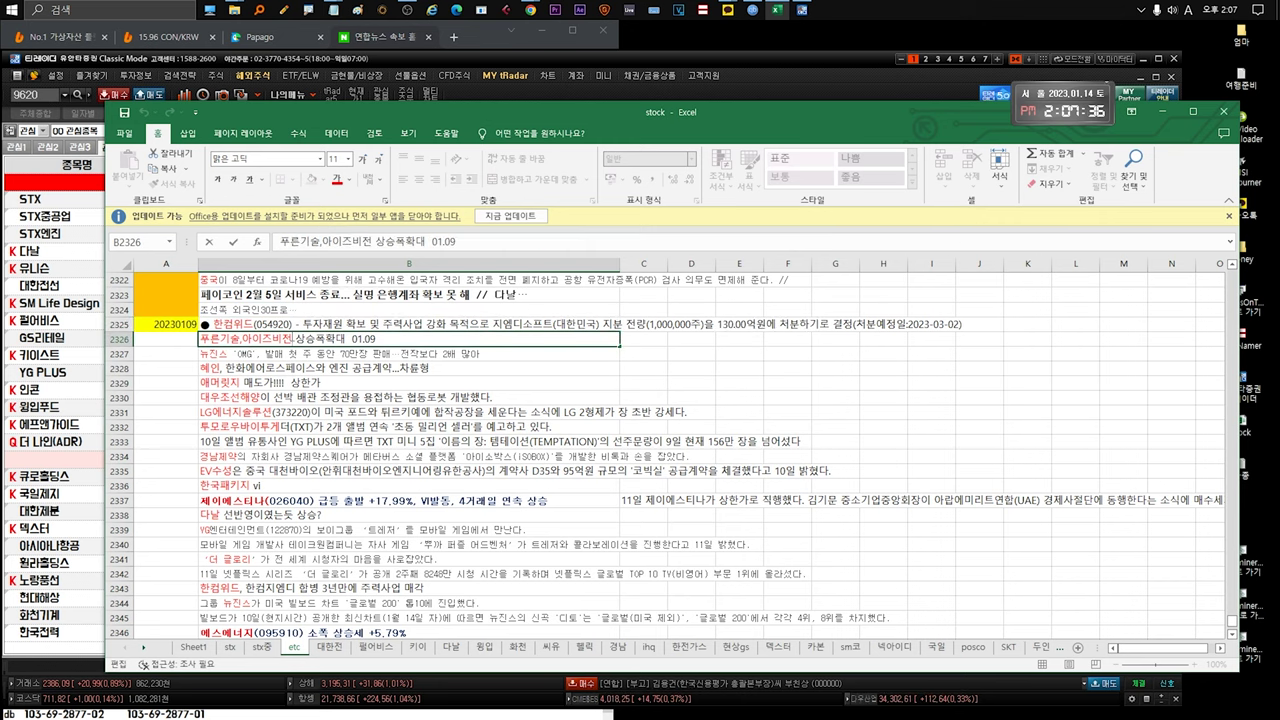
left_click_drag(376, 340, 200, 340)
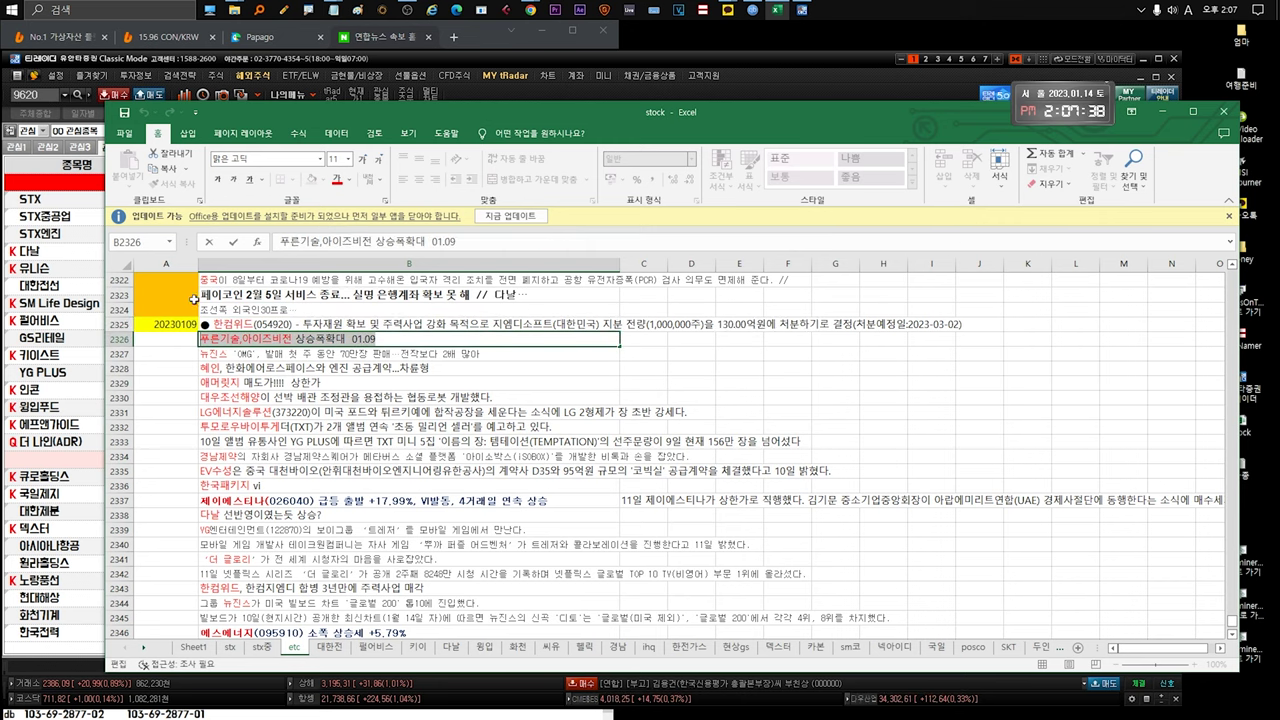
scroll(660, 450, "down", 1)
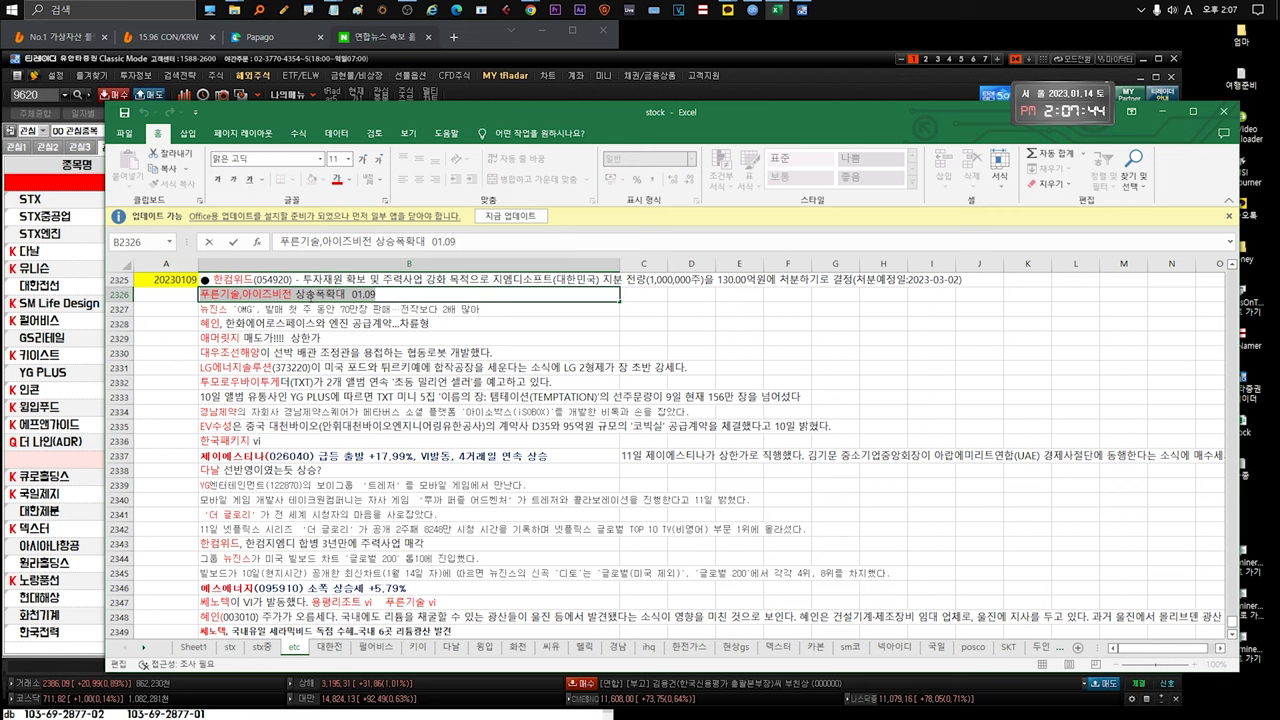
left_click(311, 311)
double_click(290, 311)
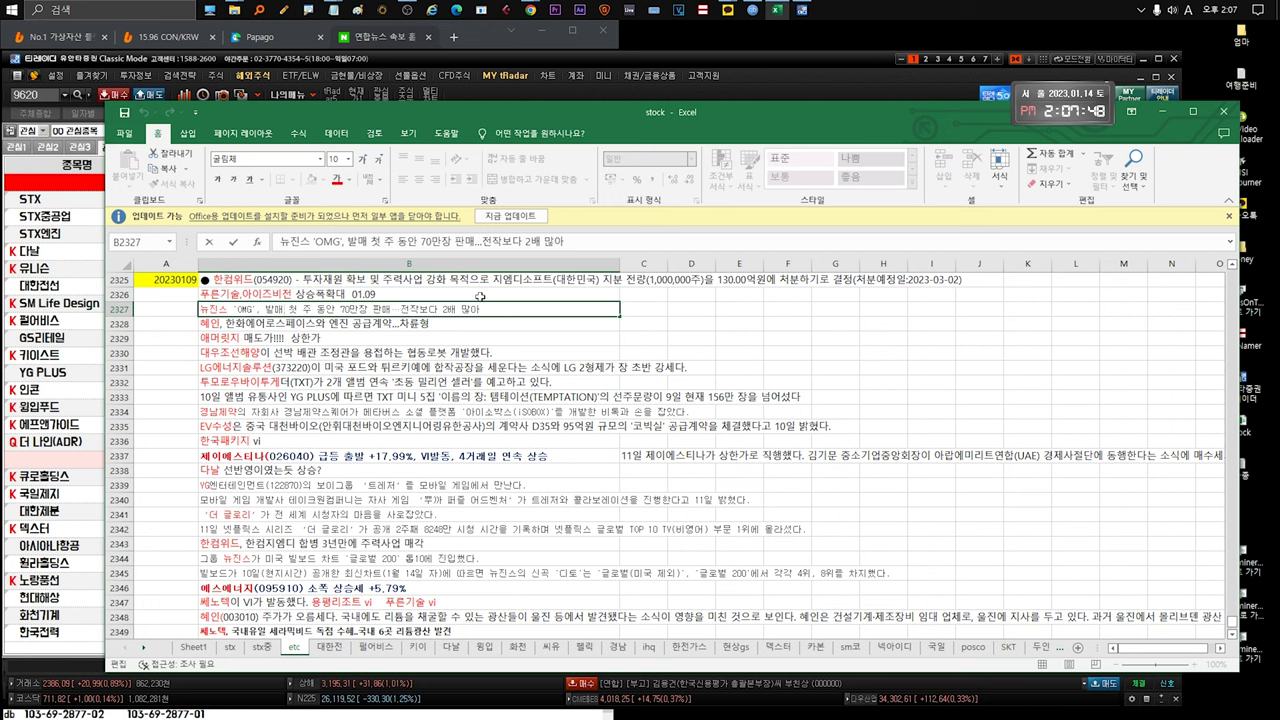
left_click_drag(492, 309, 198, 309)
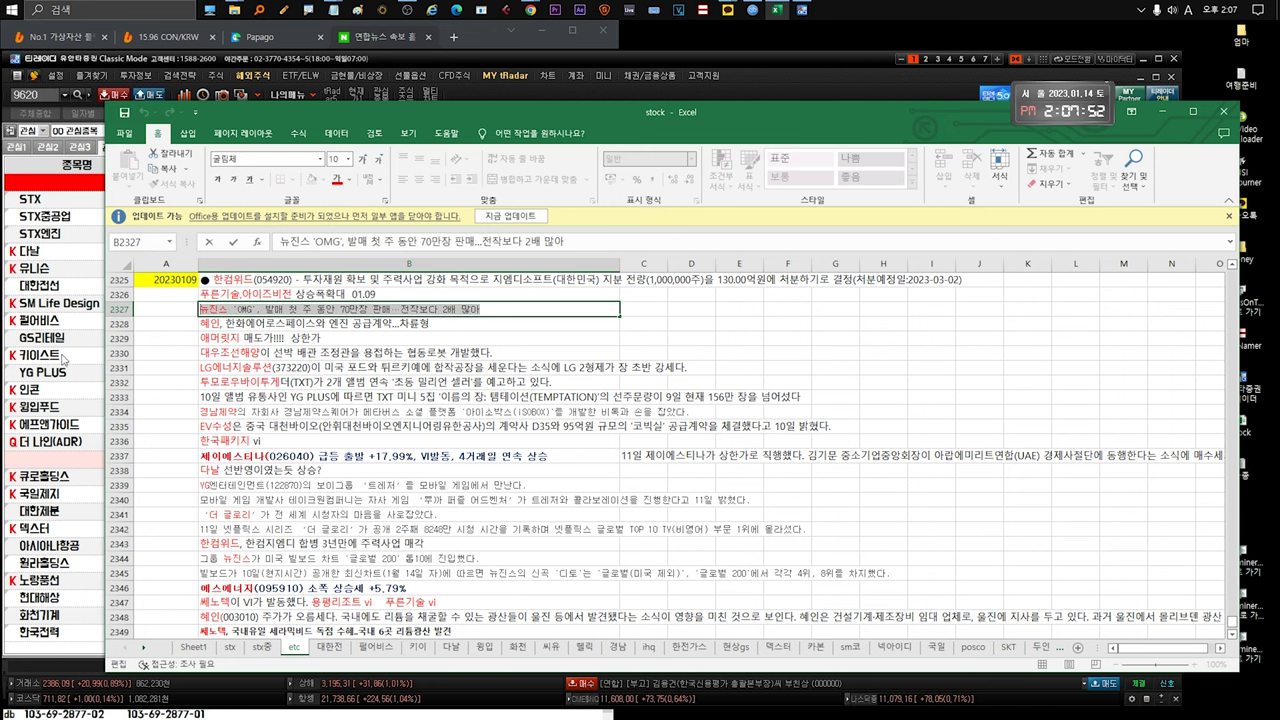
Step: Review the 혜인 engine supply note in B2328 and the 애머릿지 selling note in B2329, highlighting their text
left_click(255, 326)
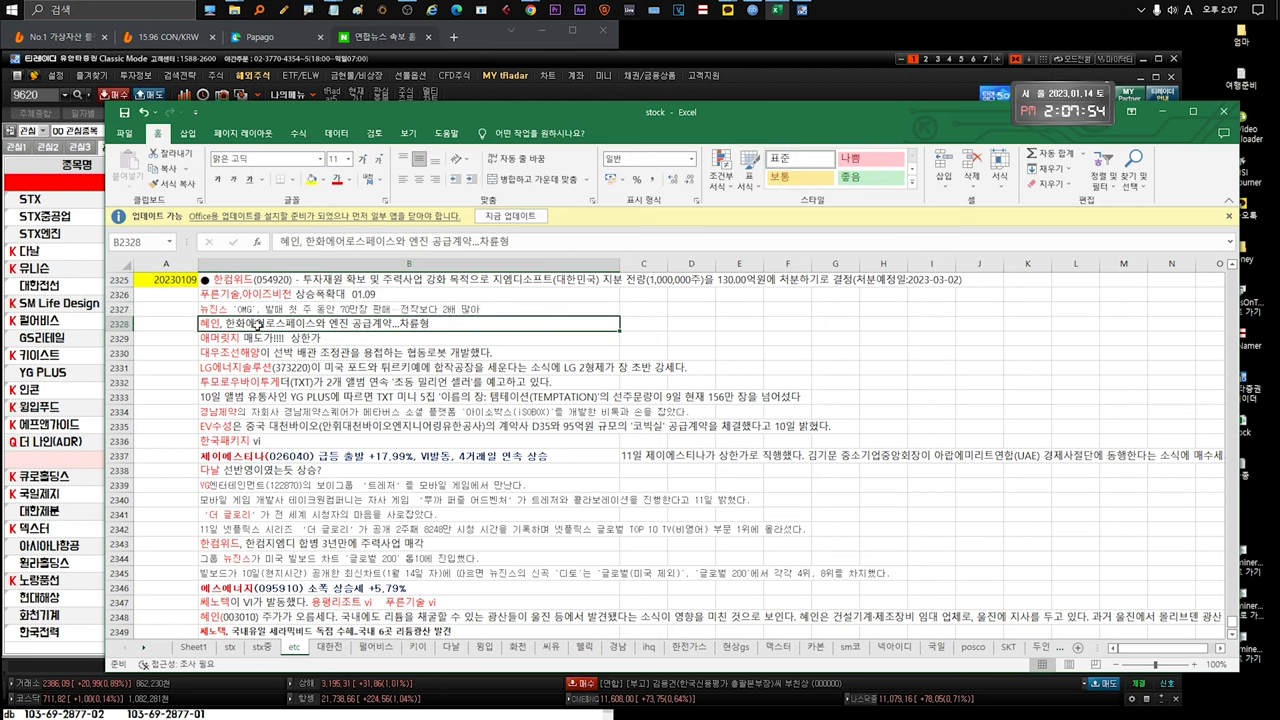
double_click(258, 325)
left_click_drag(473, 325, 180, 325)
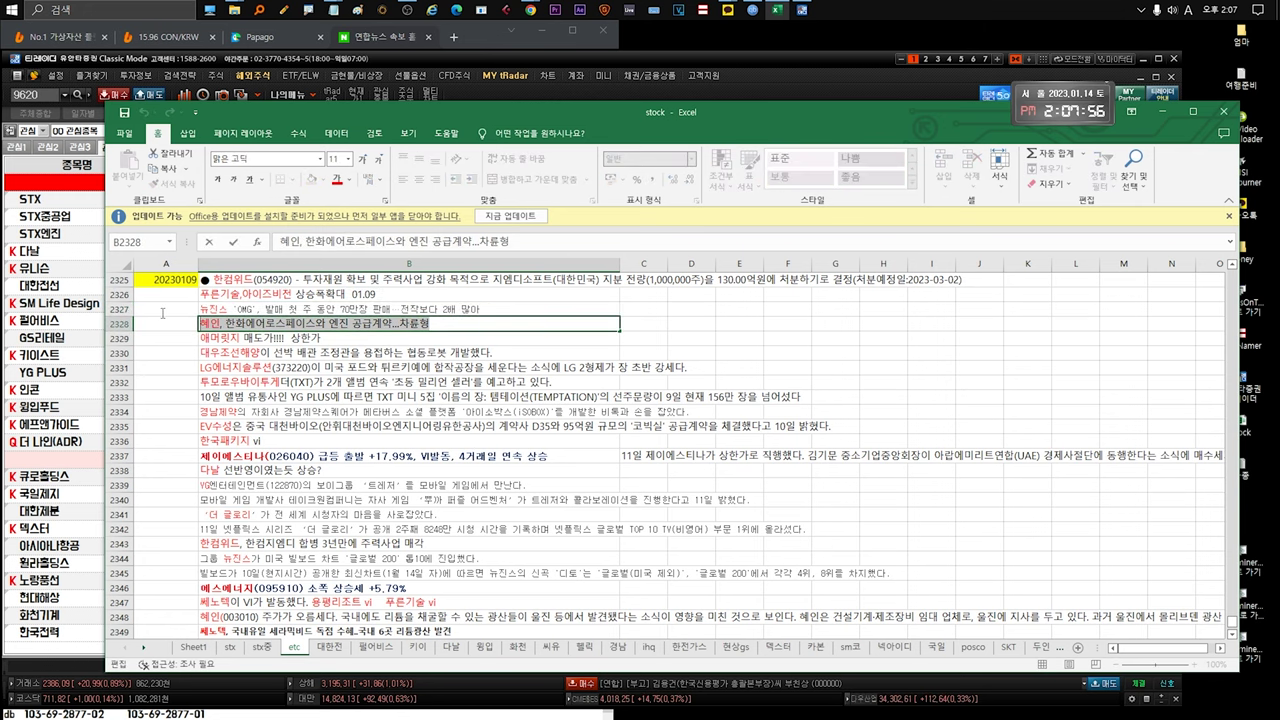
key("Return")
scroll(257, 384, "up", 1)
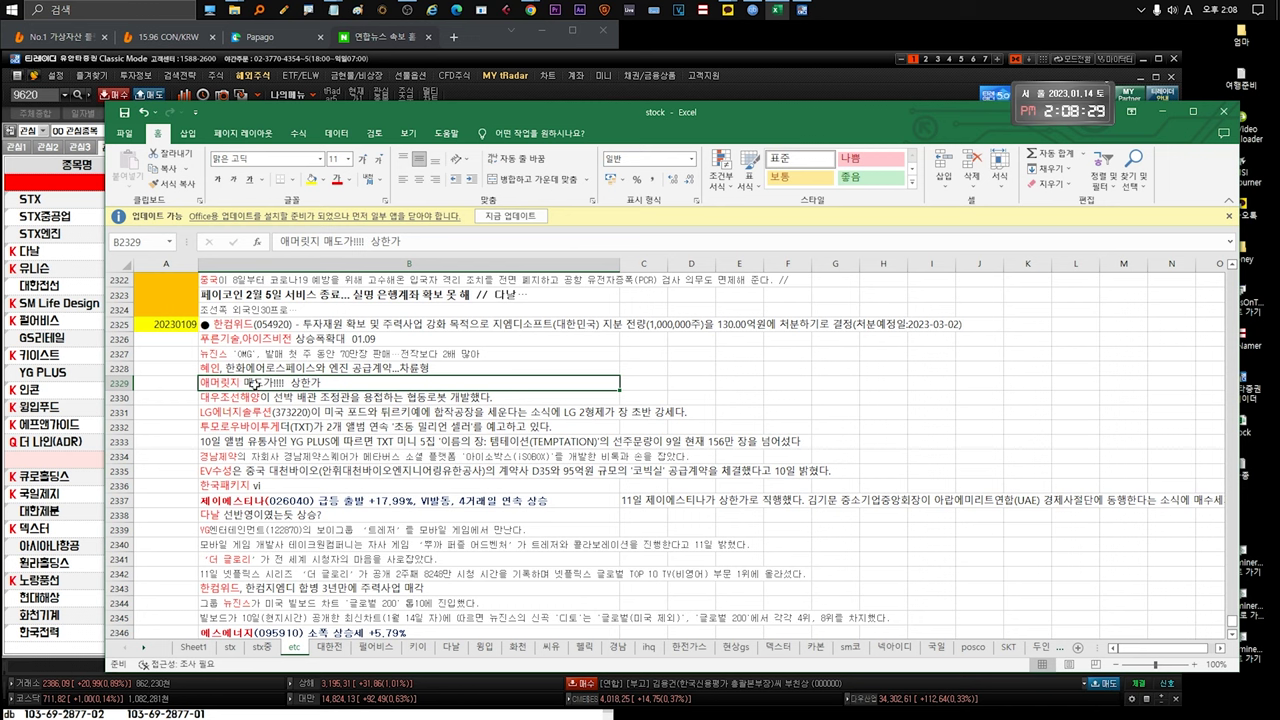
double_click(255, 383)
left_click_drag(243, 383, 322, 383)
left_click(342, 381)
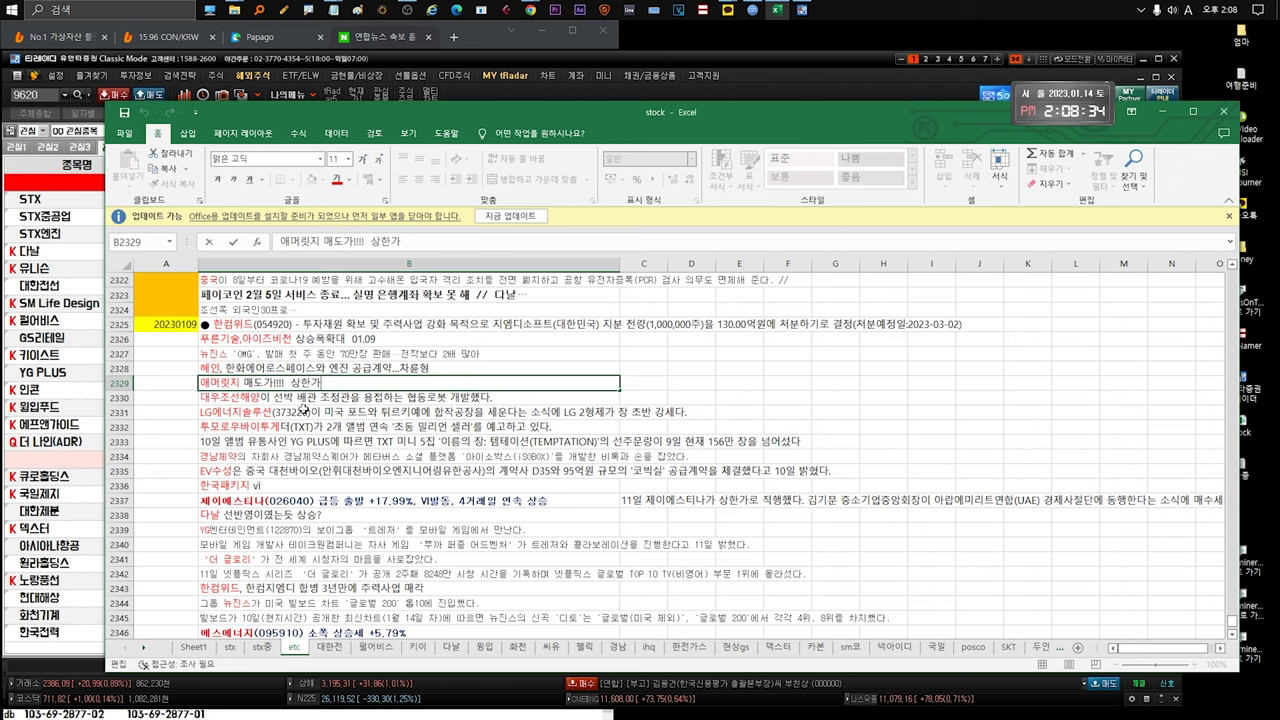
key("Return")
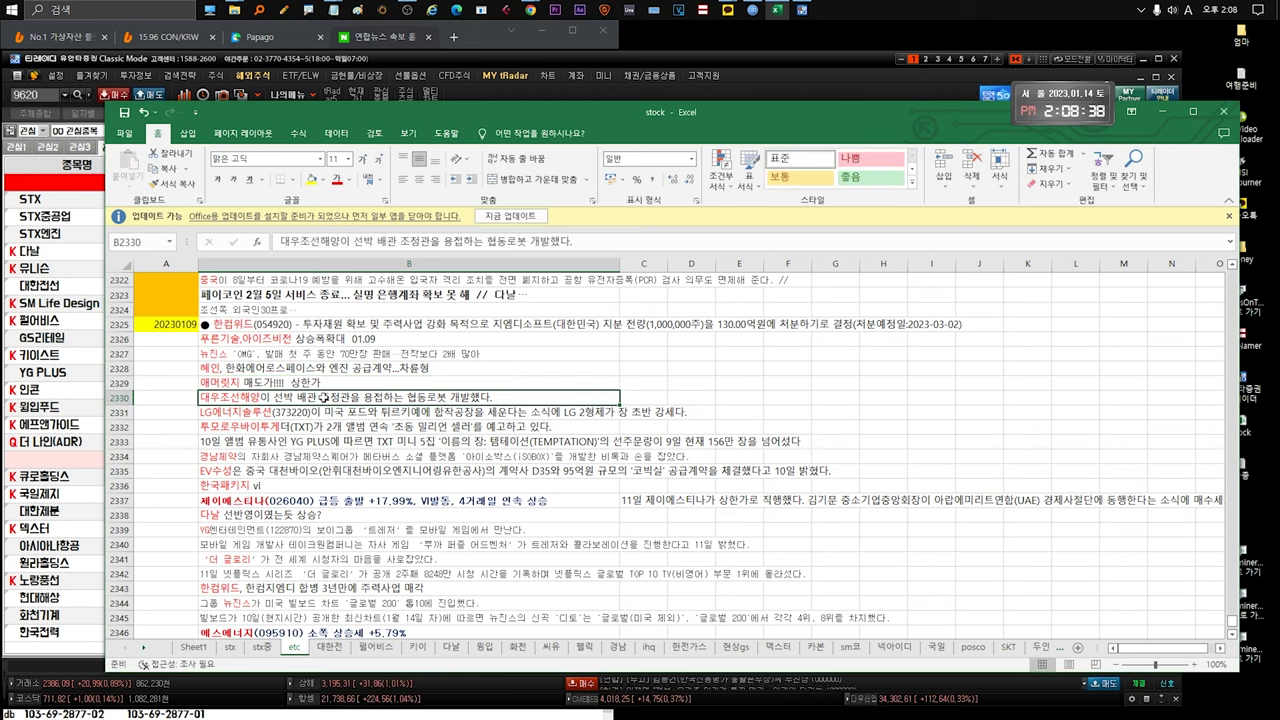
Step: Highlight the collaborative robot passage in the 대우조선해양 note in B2330 and go on to the LG에너지솔루션 note in B2331
double_click(387, 394)
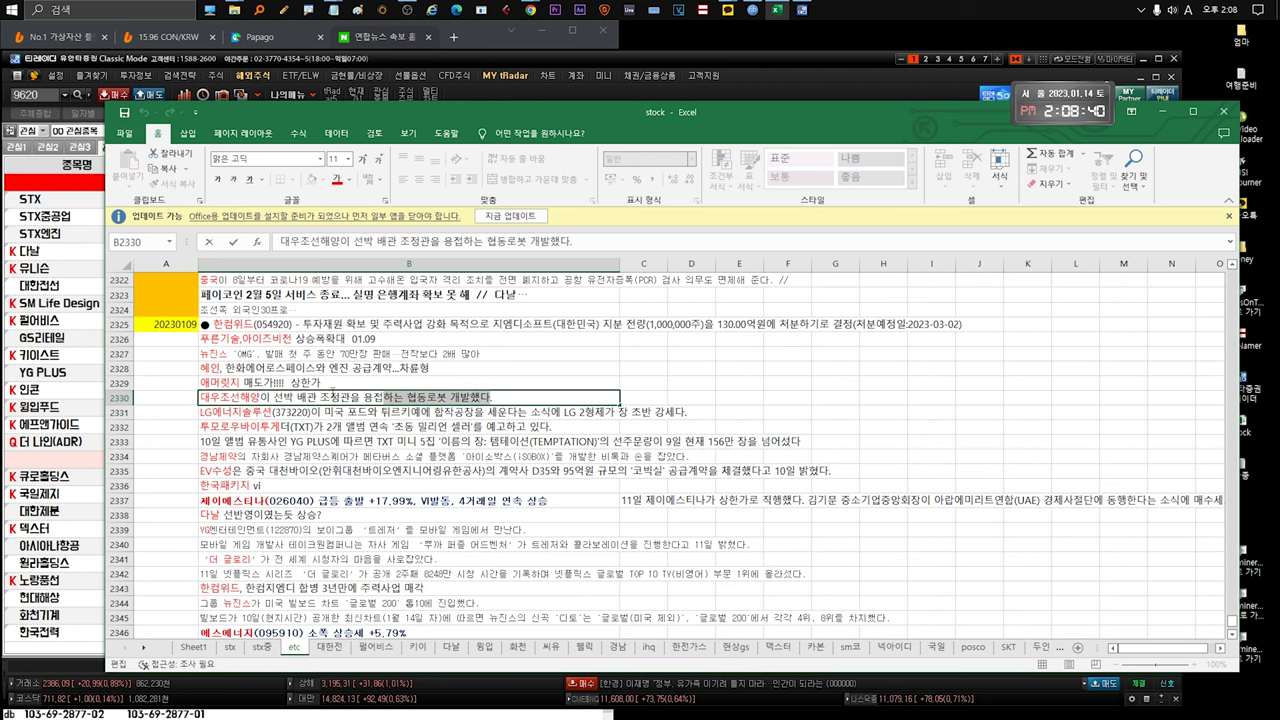
left_click_drag(296, 397, 470, 397)
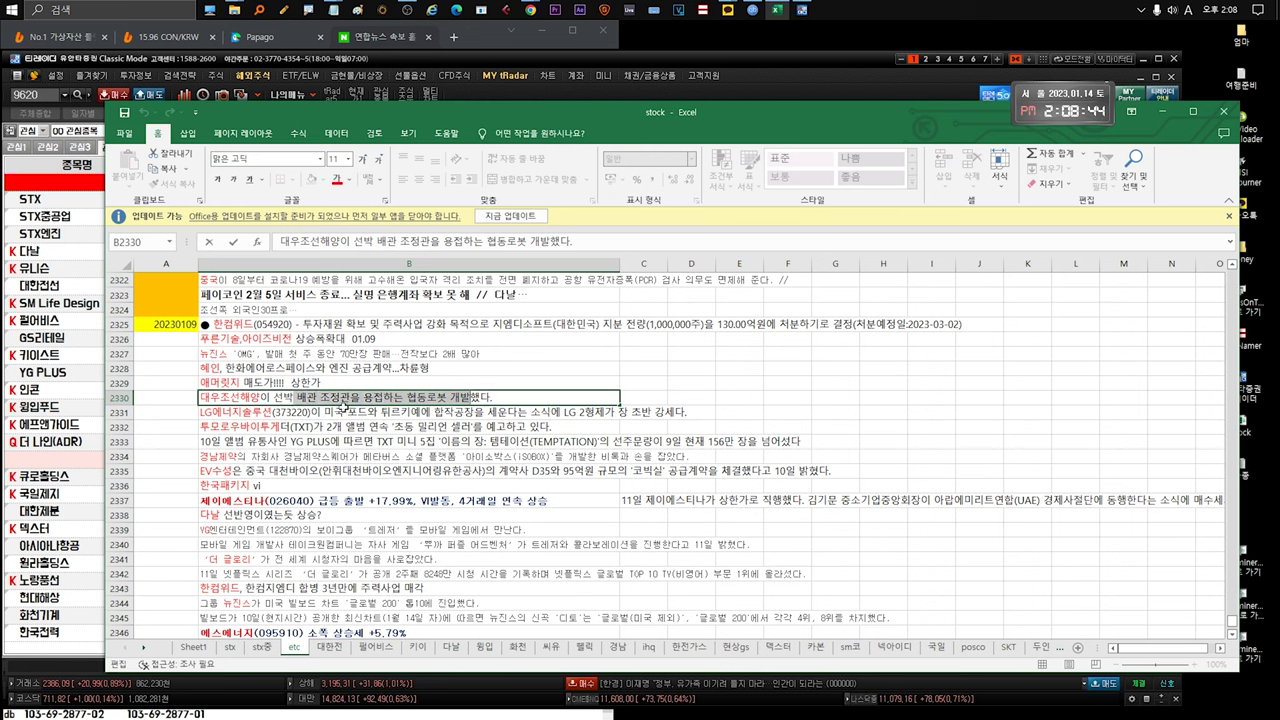
left_click(336, 412)
scroll(350, 422, "down", 1)
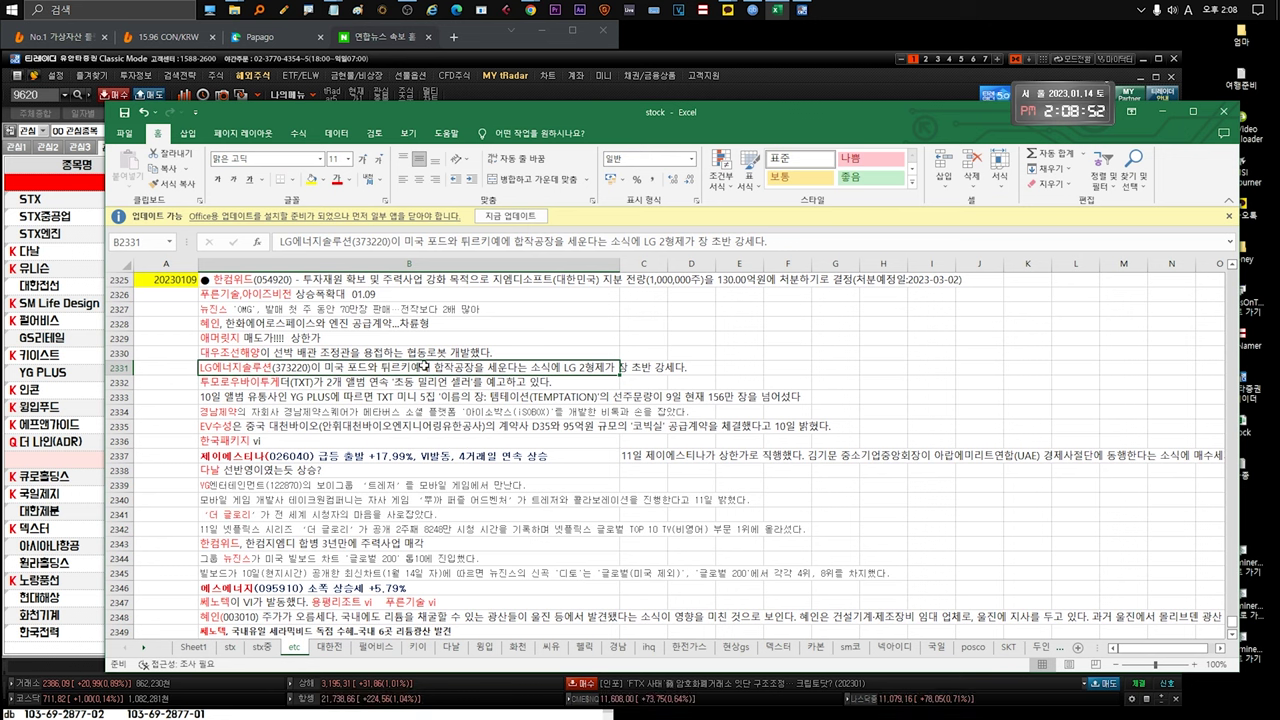
Step: Review the 투모로우바이투게더 (TXT) notes in B2332 and B2333, highlighting the passage on the mini album's preorders
left_click(377, 381)
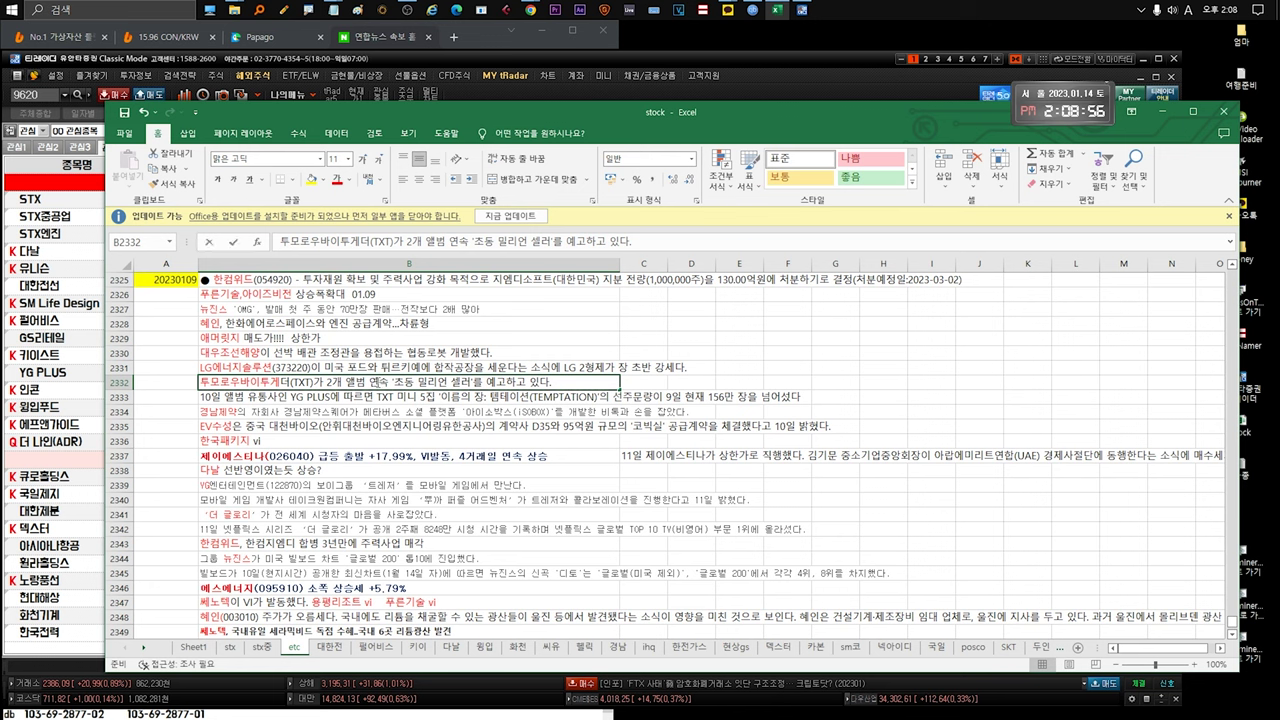
left_click(415, 396)
key("Up")
key("Up")
key("Down")
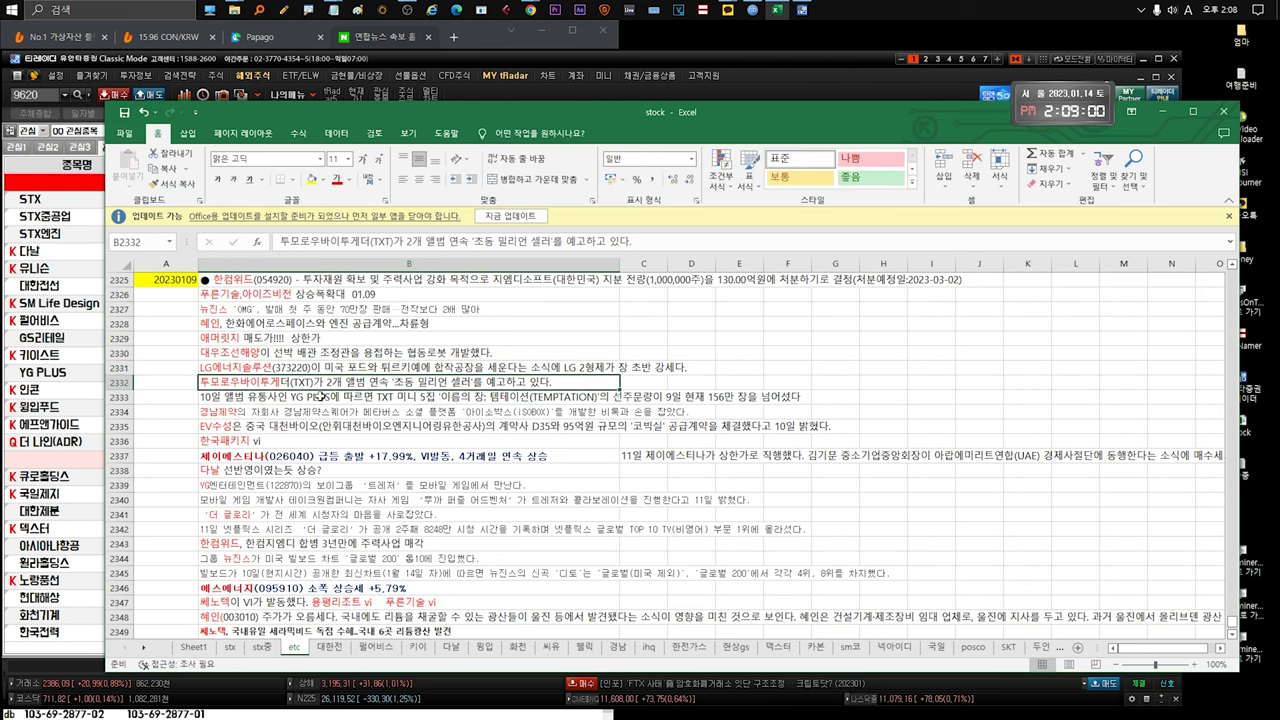
key("Down")
scroll(346, 402, "down", 1)
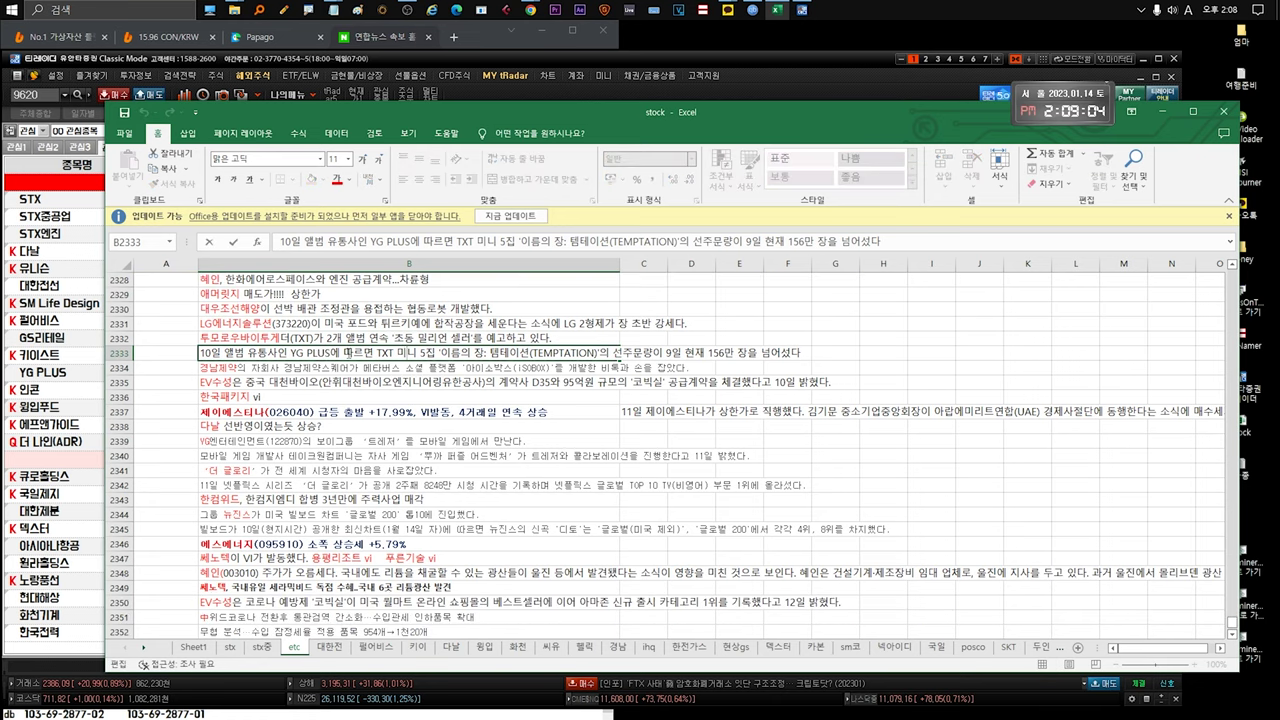
double_click(343, 353)
left_click_drag(343, 353, 758, 353)
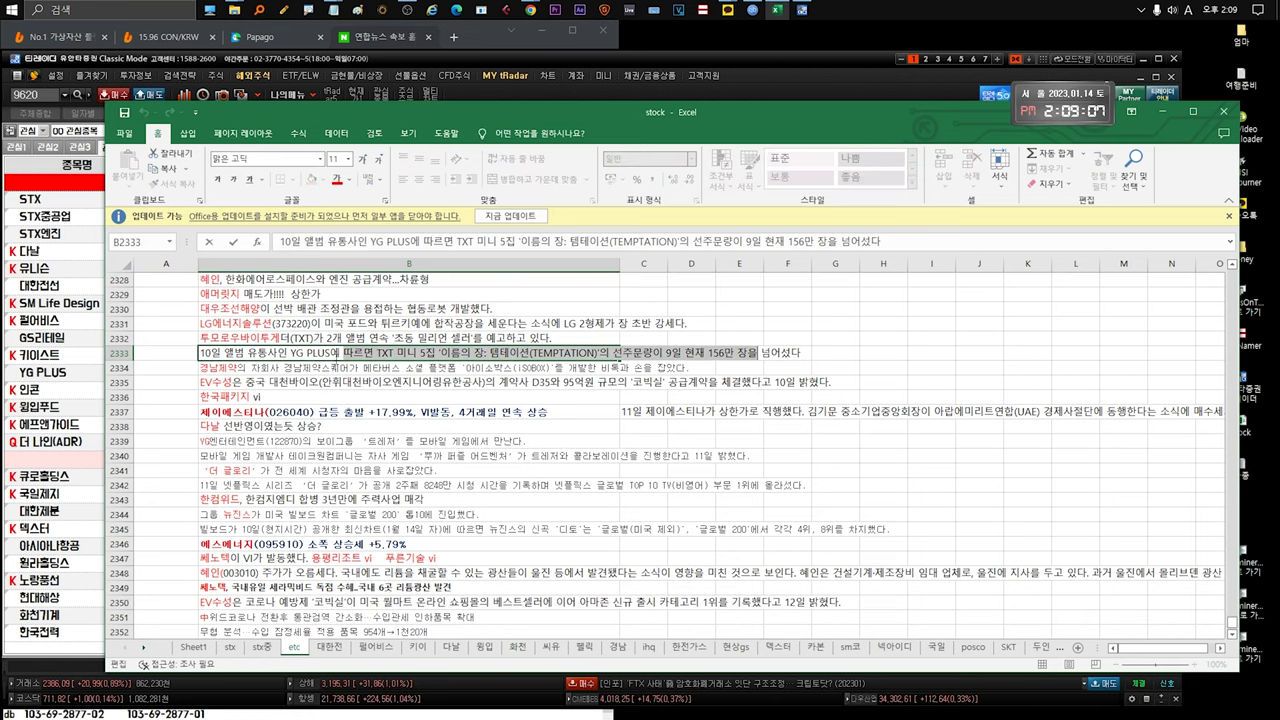
Step: Read the 경남제약 note in B2334, highlighting the 아이소박스 platform passage and the company name
left_click(317, 366)
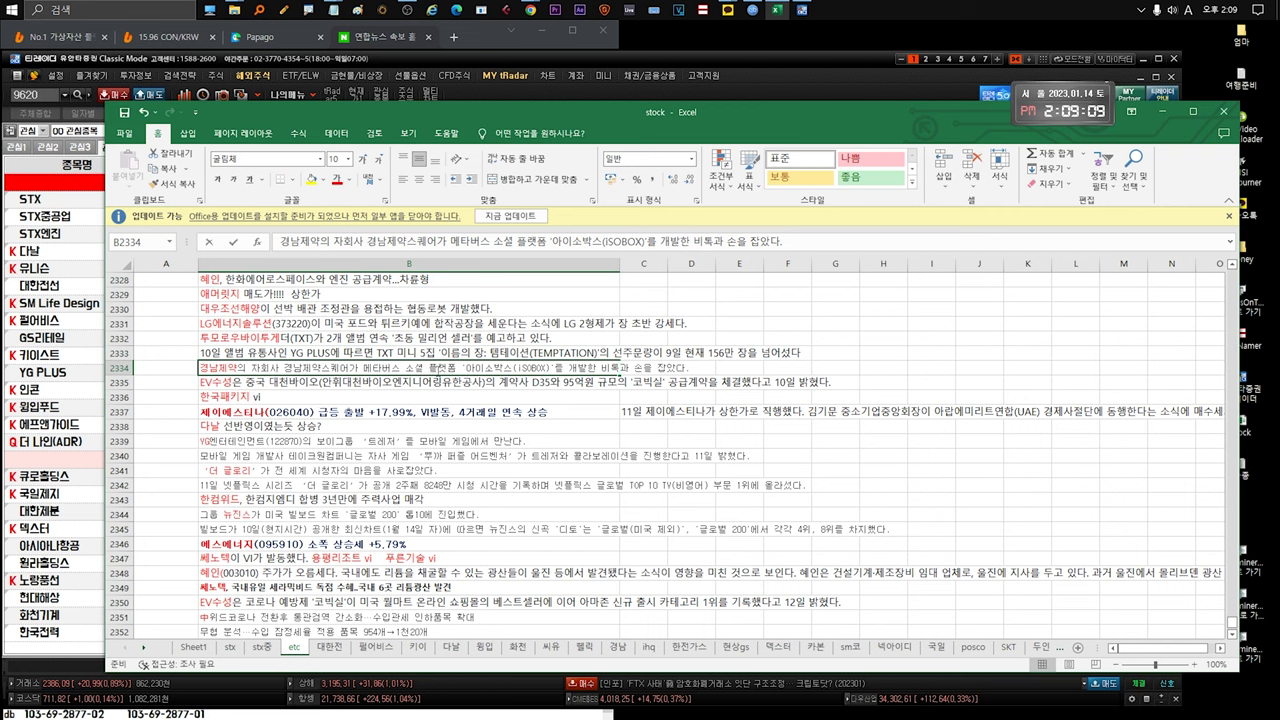
double_click(532, 368)
left_click_drag(468, 368, 700, 368)
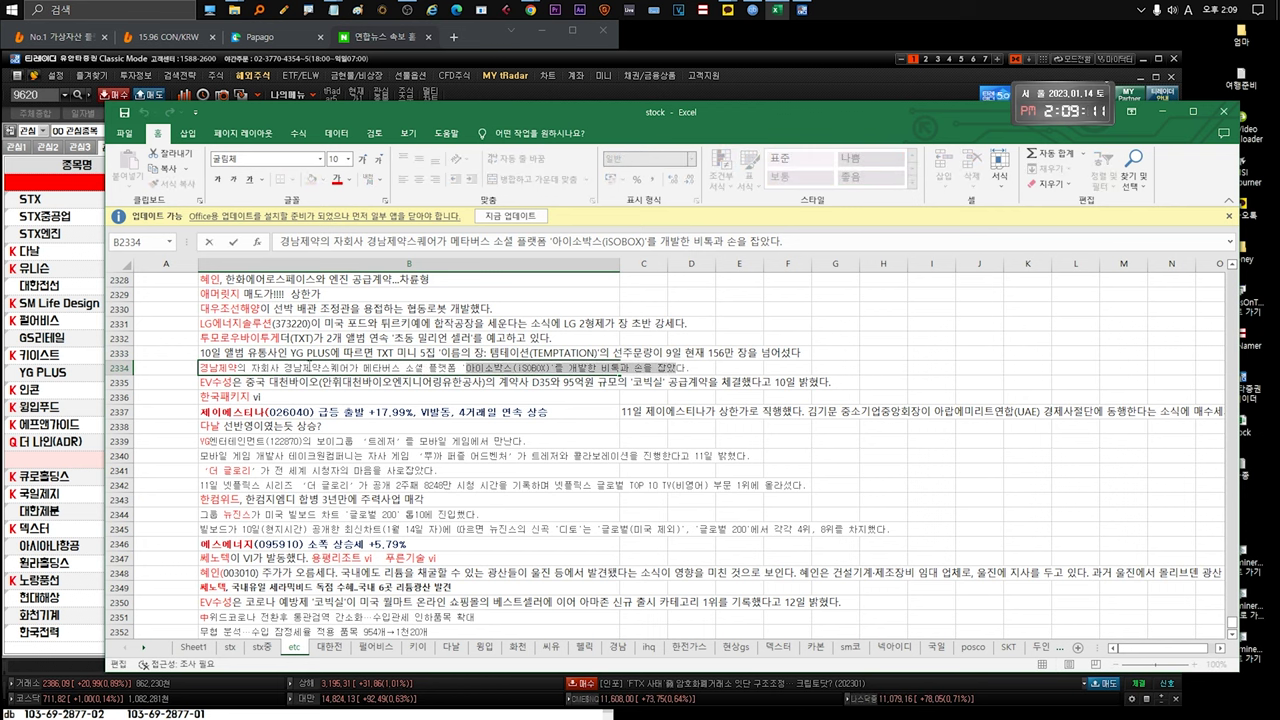
left_click_drag(256, 368, 200, 368)
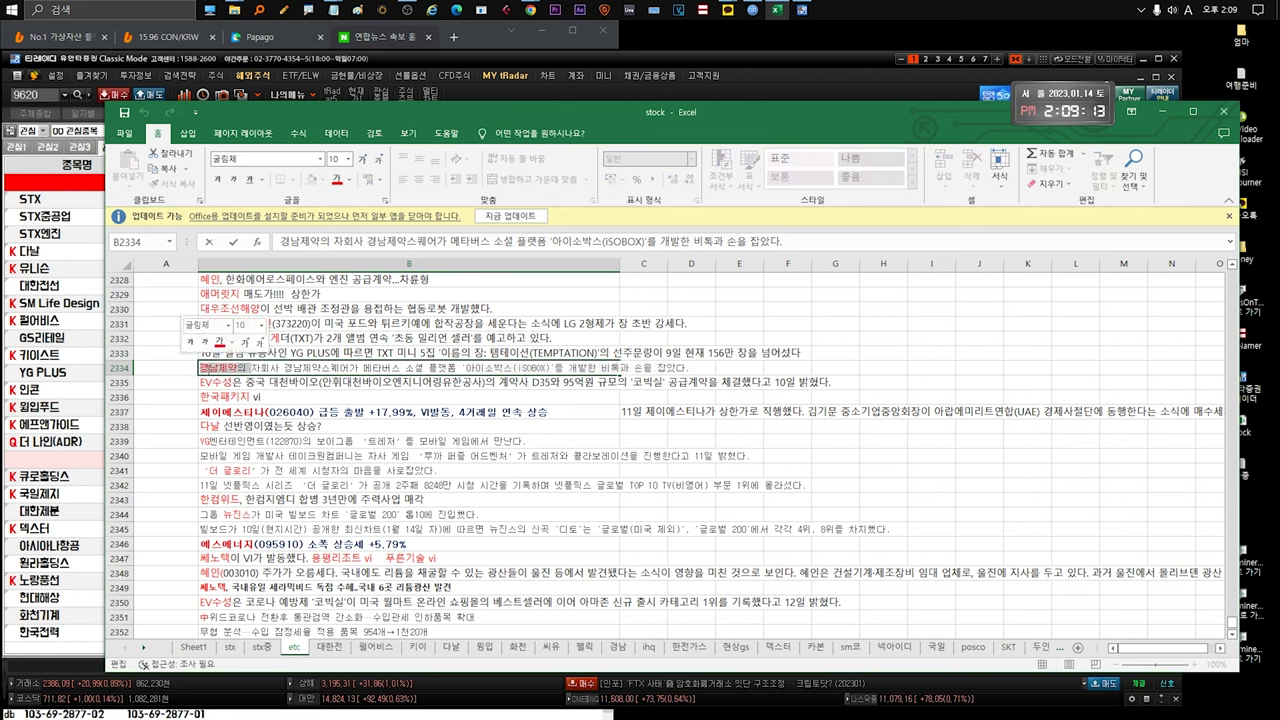
Step: Examine the EV수성 supply contract note in B2335, highlighting the passage on the Chinese partner and '코빅실'
left_click(301, 385)
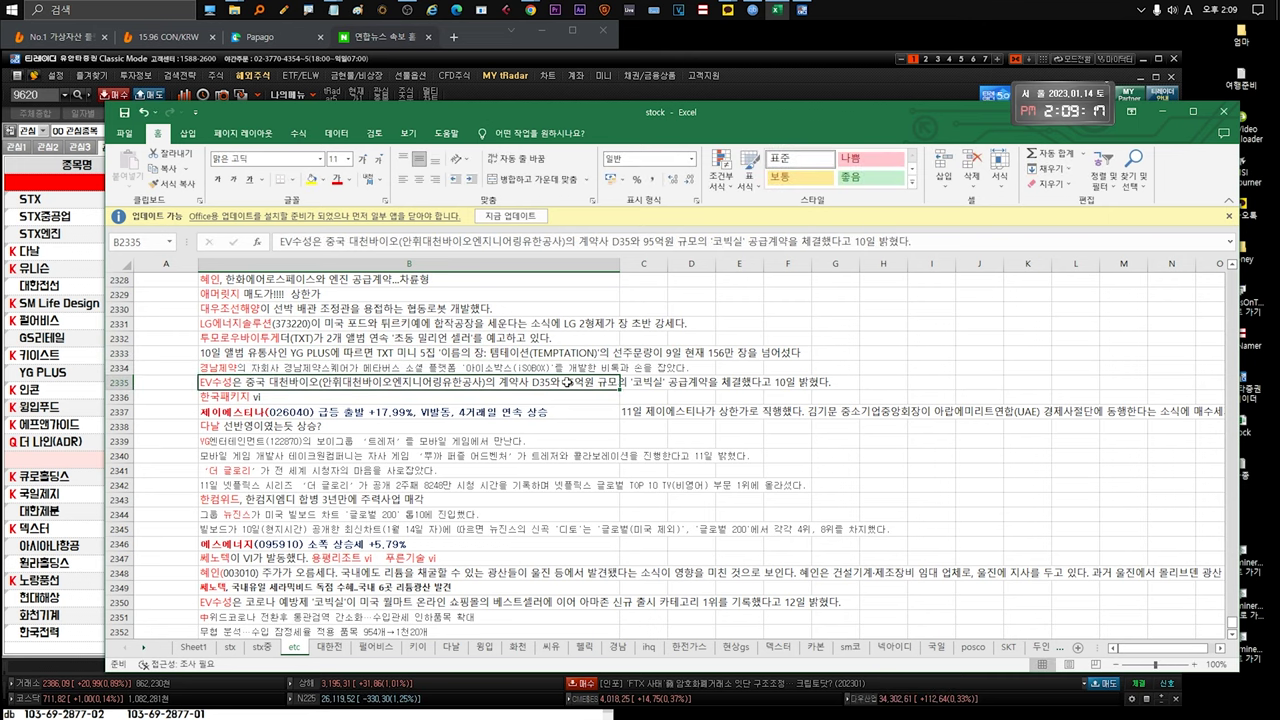
scroll(548, 470, "down", 1)
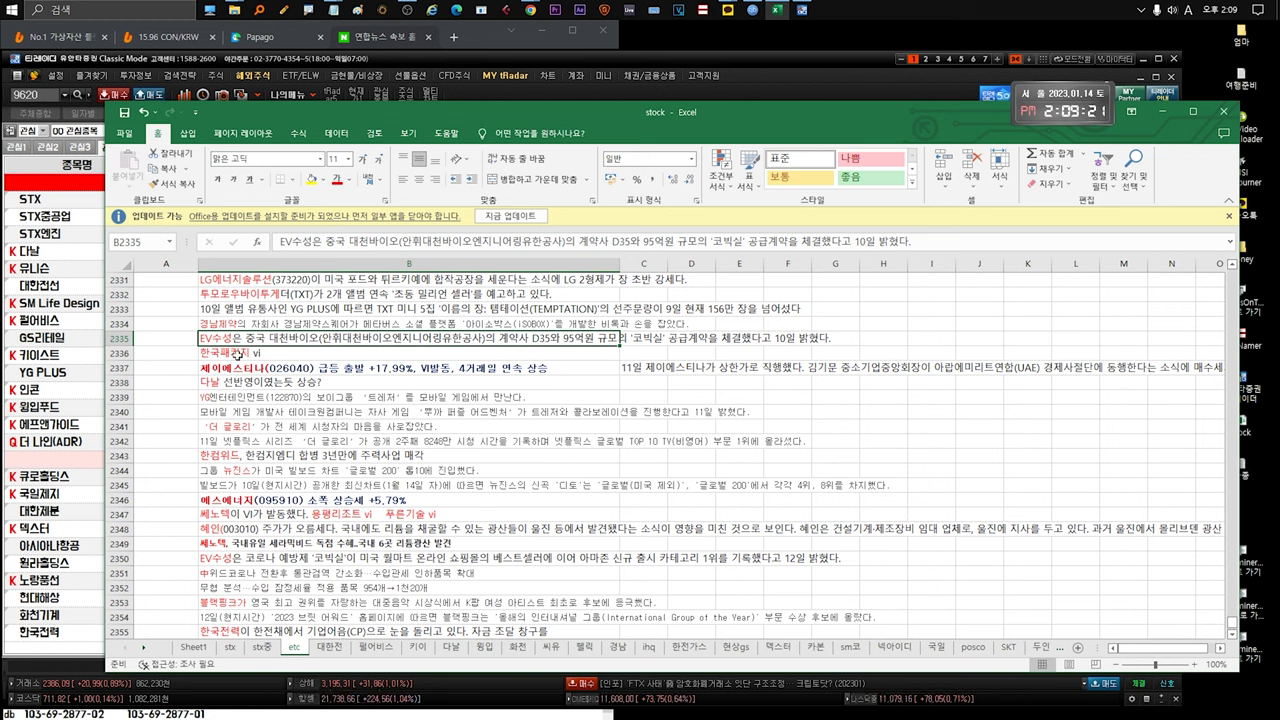
left_click(248, 356)
left_click(267, 340)
double_click(278, 338)
left_click_drag(278, 338, 665, 338)
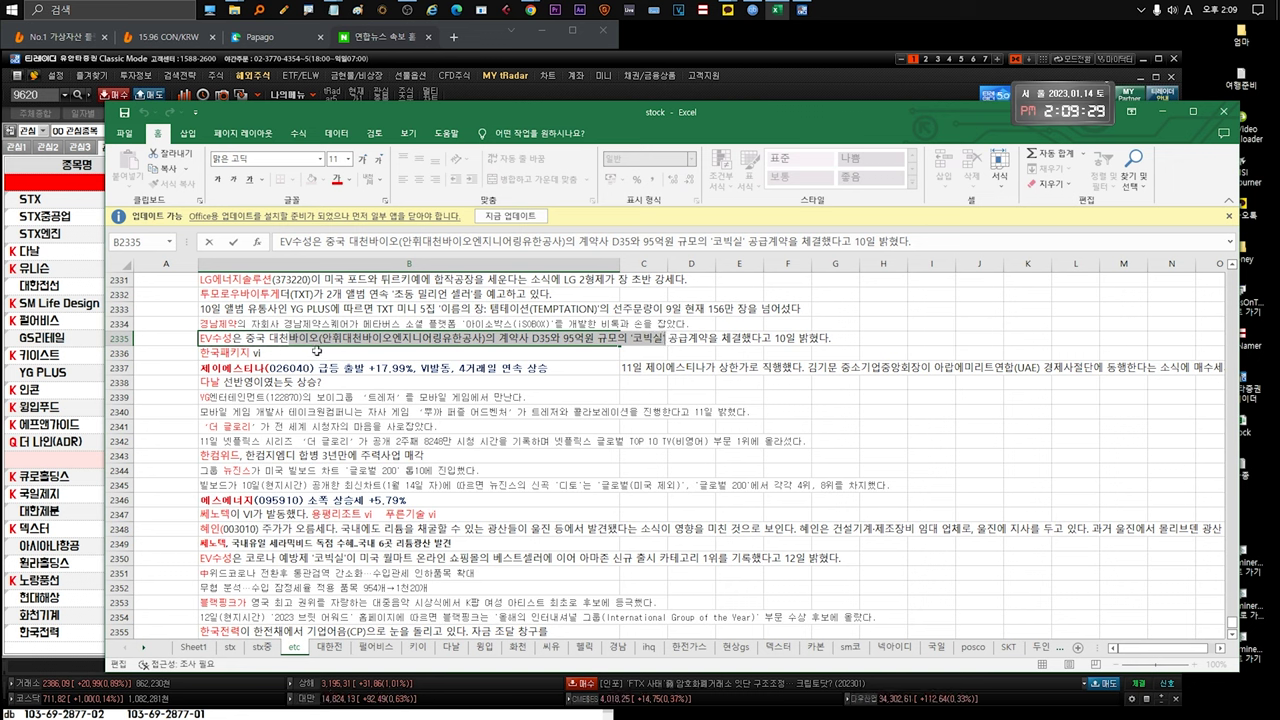
Step: Highlight and read the 한국패키지 vi note in B2336
left_click(250, 356)
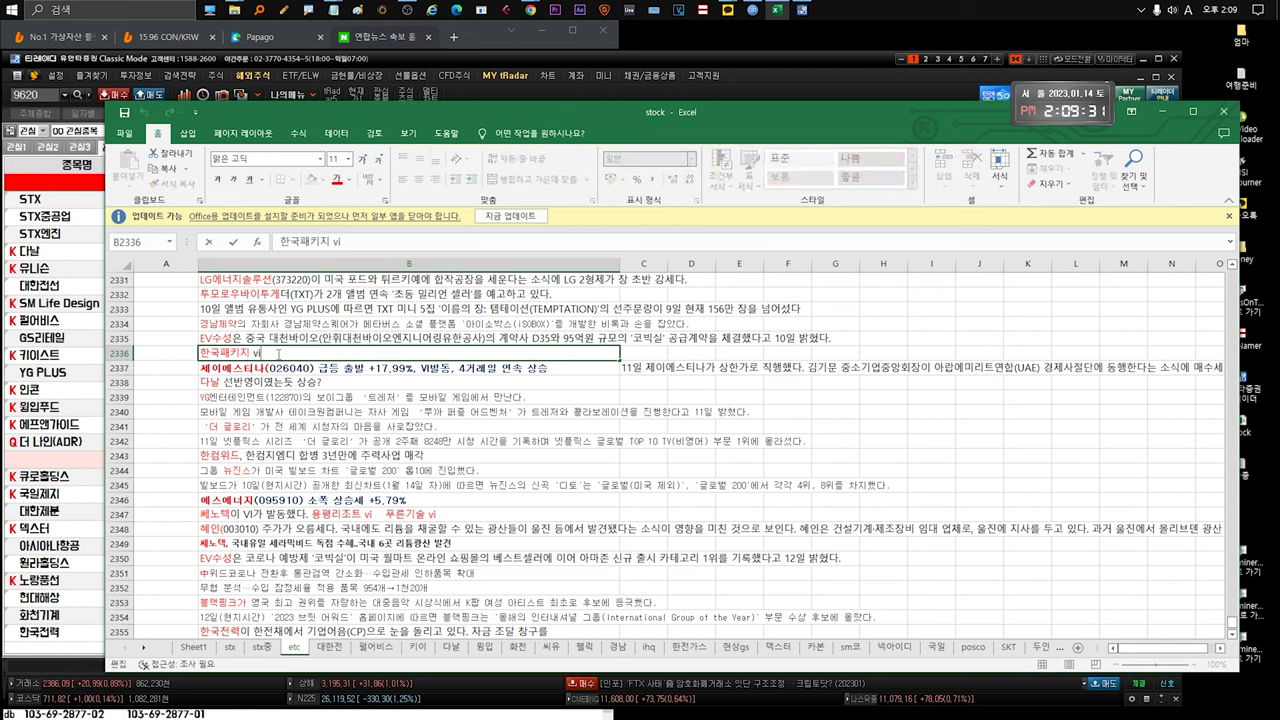
double_click(225, 354)
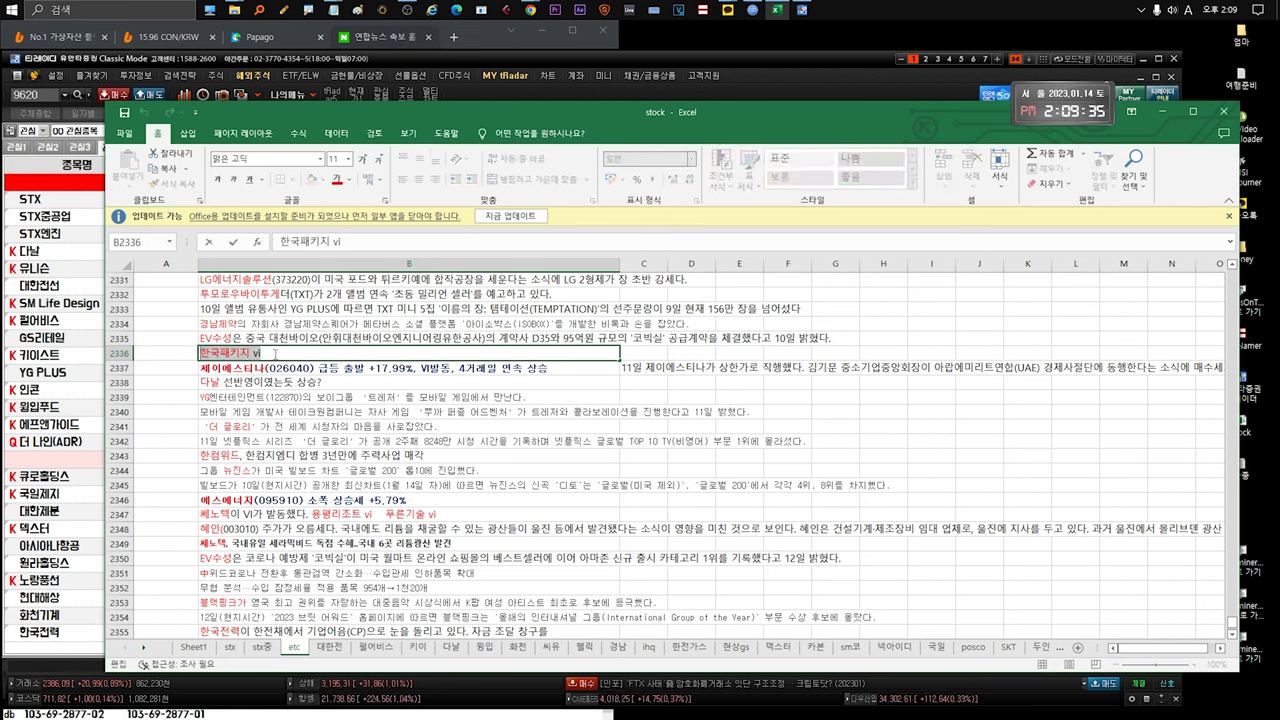
left_click(274, 354)
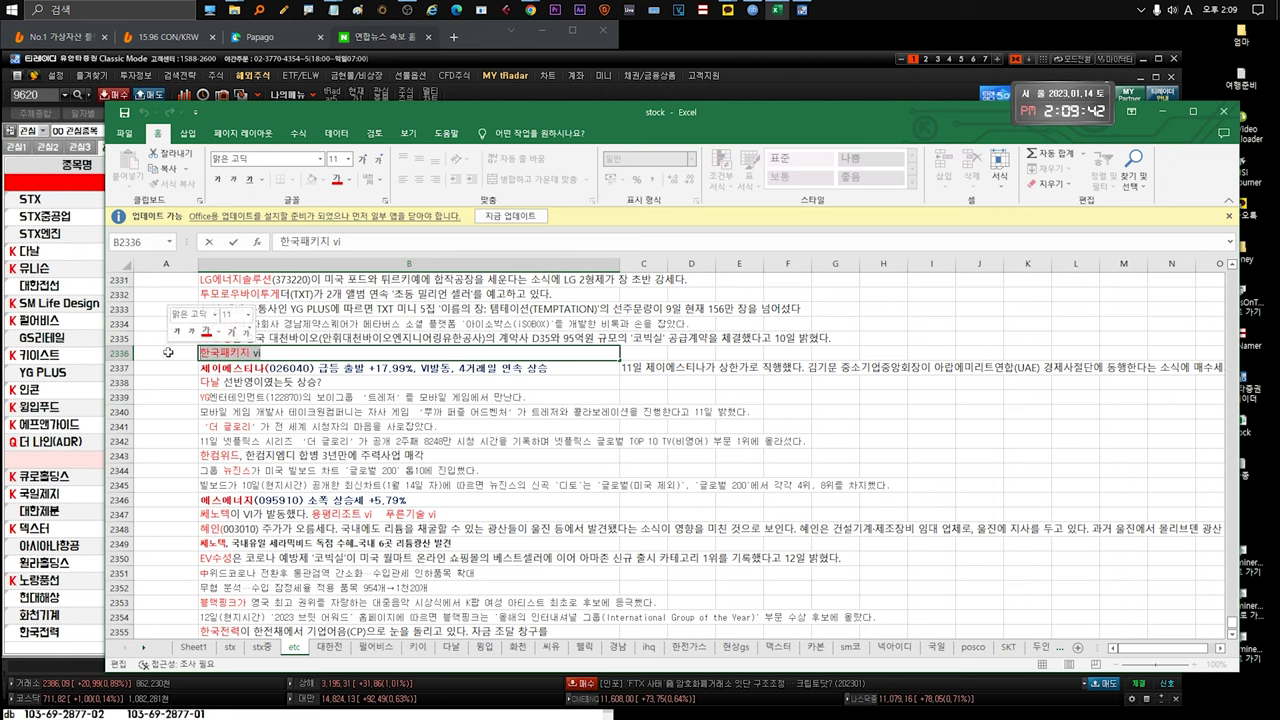
Step: Examine the 제이에스티나 note in B2337, highlighting the text after the stock code, and leave the cell unedited
left_click(300, 368)
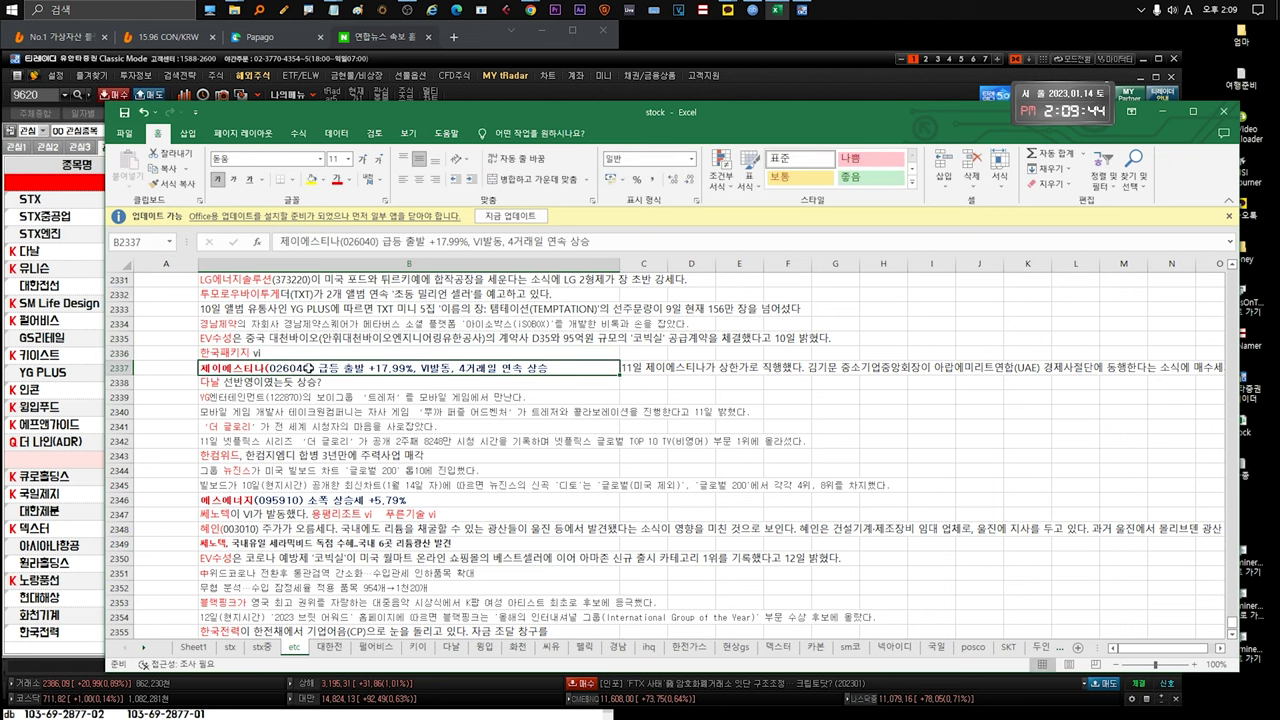
double_click(309, 368)
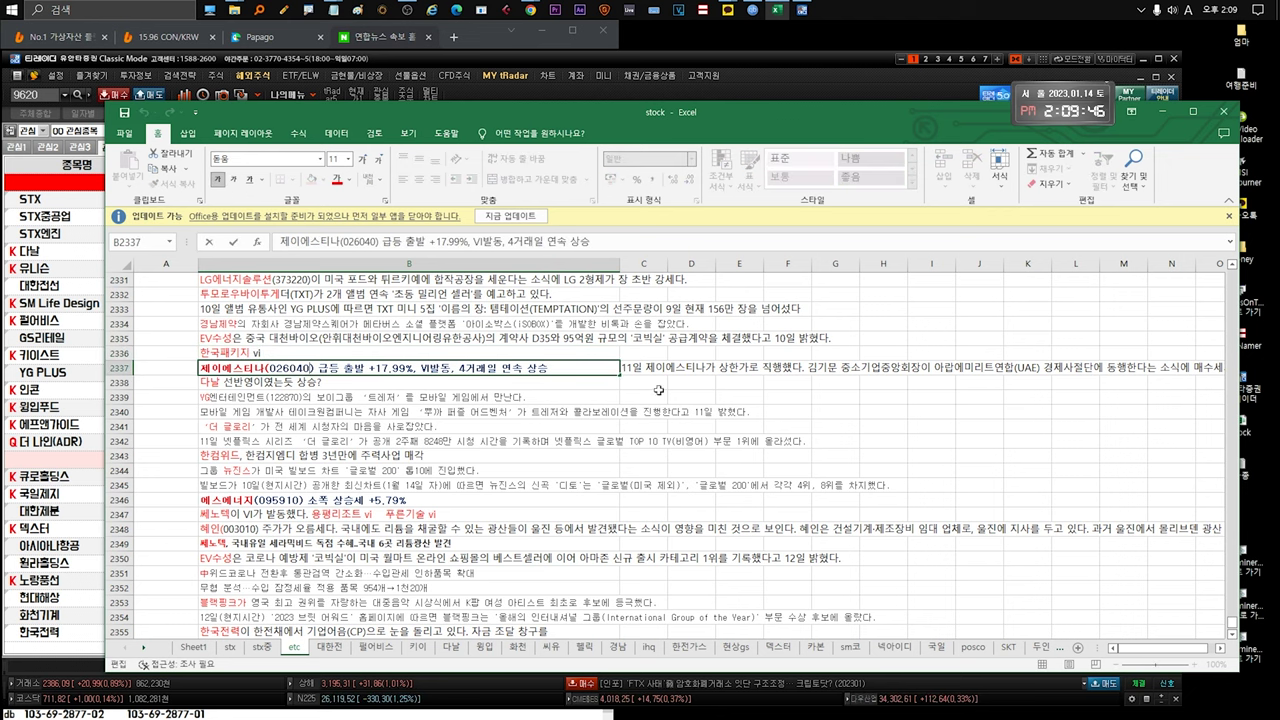
key("End")
key("ctrl+shift+Left")
key("ctrl+shift+Left")
key("ctrl+shift+Left")
key("ctrl+shift+Left")
key("ctrl+shift+Left")
key("ctrl+shift+Left")
key("ctrl+shift+Left")
key("ctrl+shift+Left")
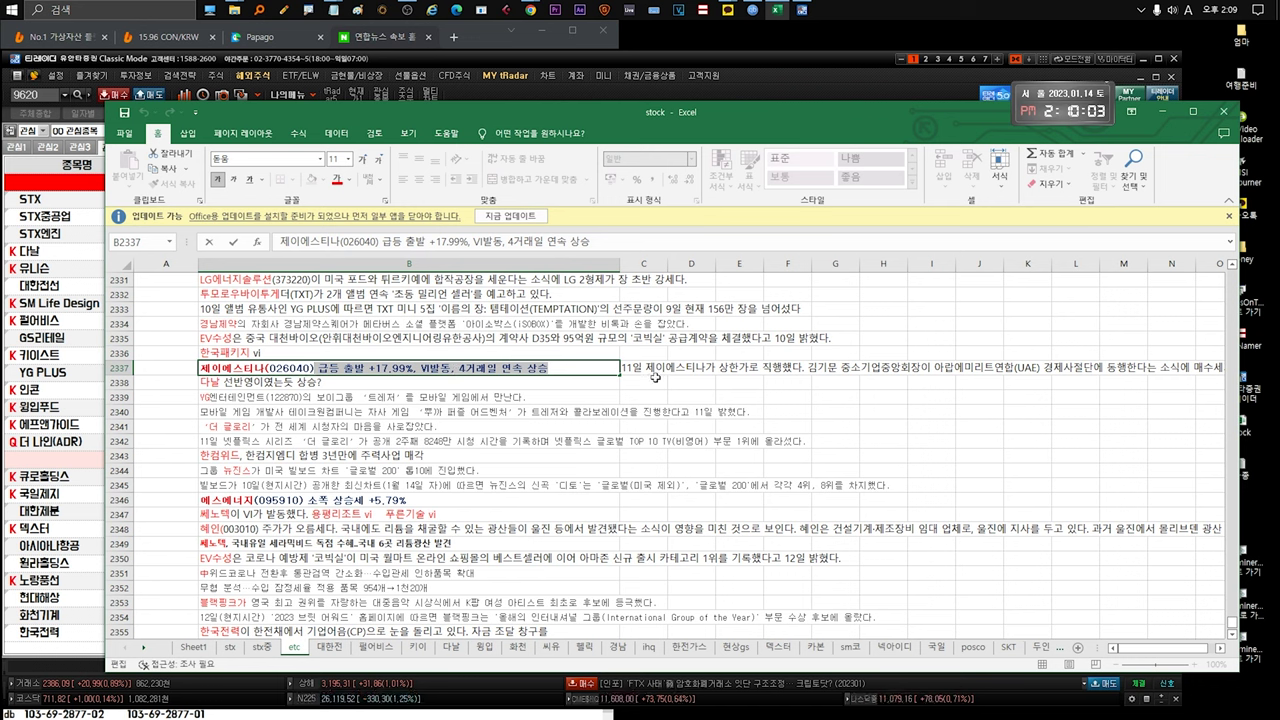
key("Escape")
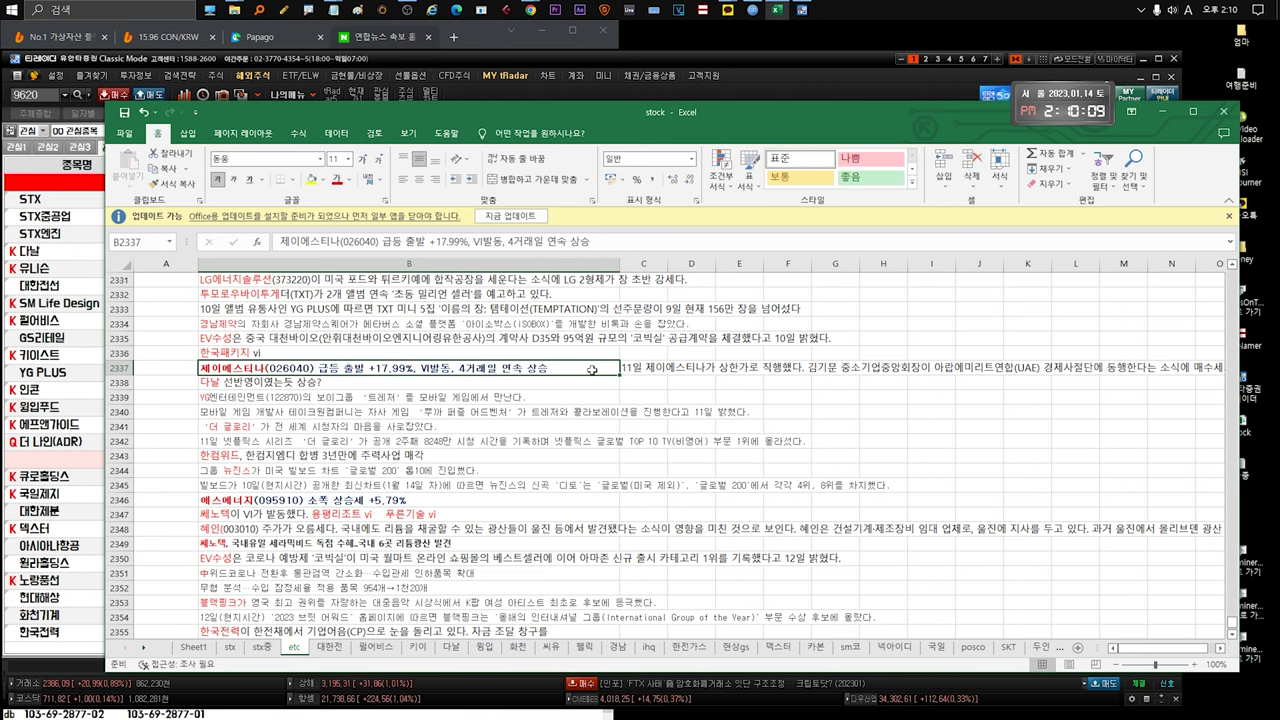
Step: Go over the 제이에스티나 entry in B2337 again, highlighting the full line and its price-surge passage
double_click(592, 370)
left_click_drag(592, 370, 200, 369)
key("Escape")
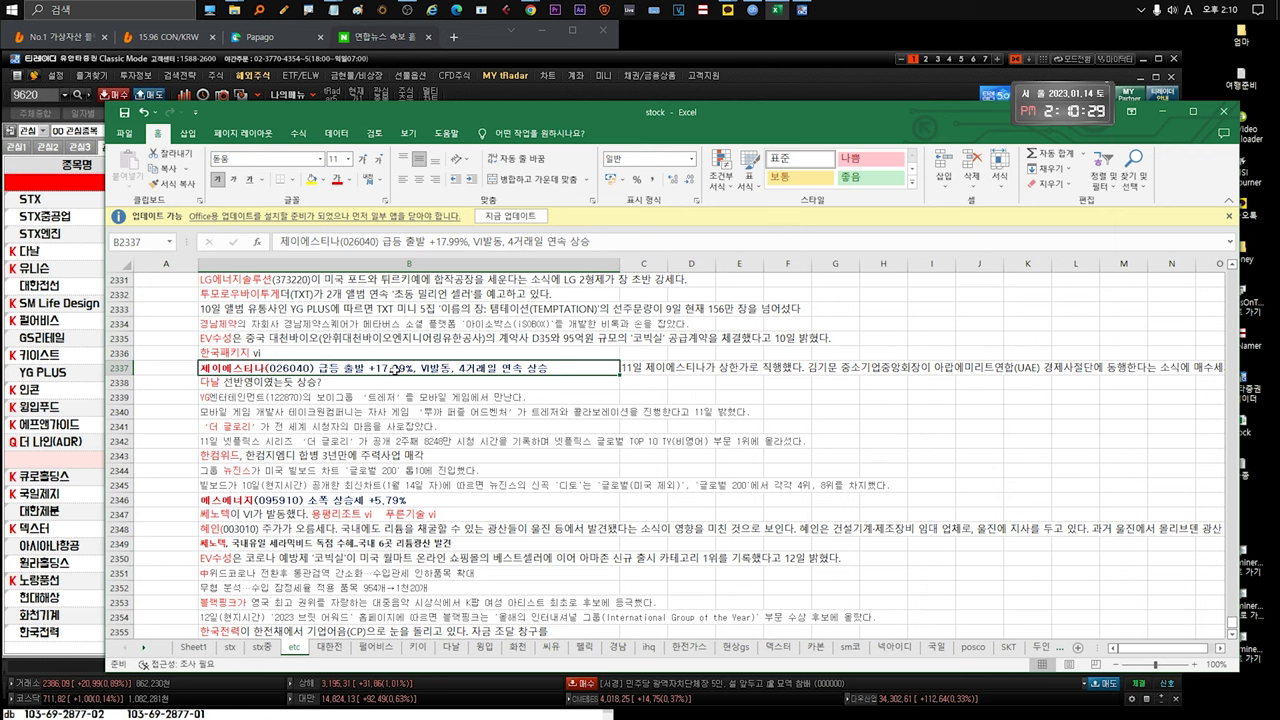
double_click(397, 369)
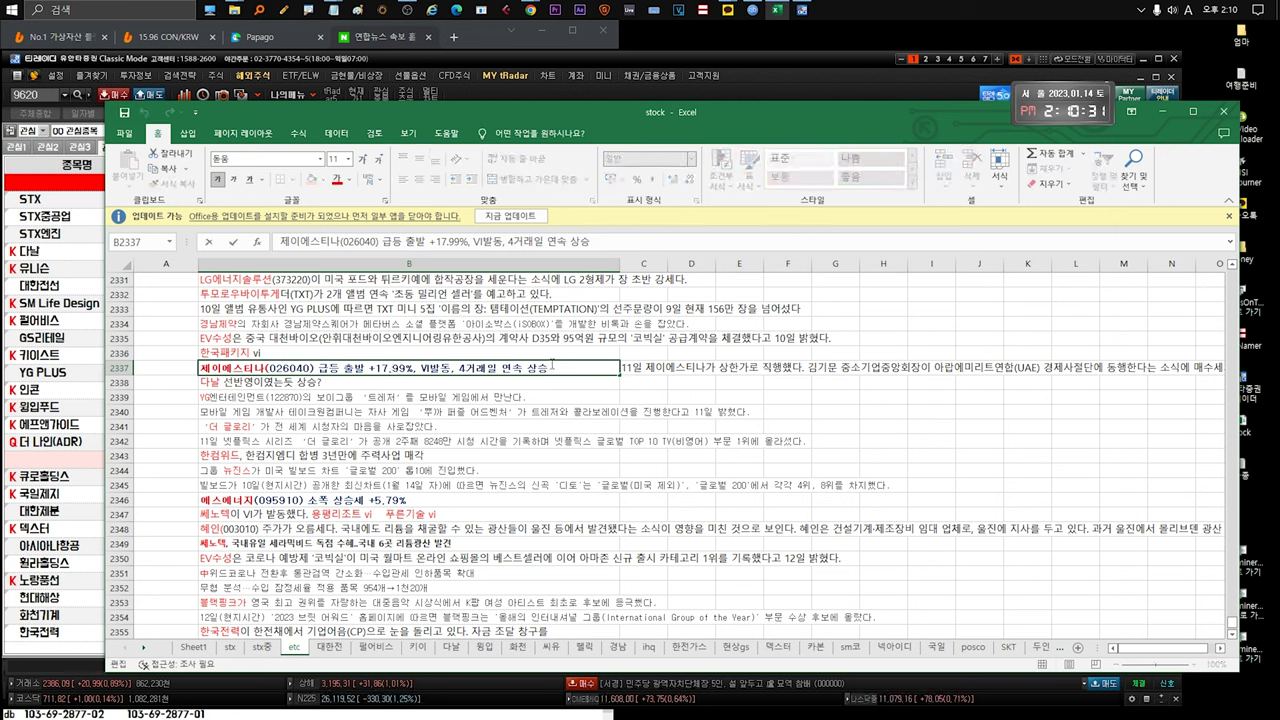
left_click_drag(552, 369, 313, 369)
key("ctrl+b")
key("Return")
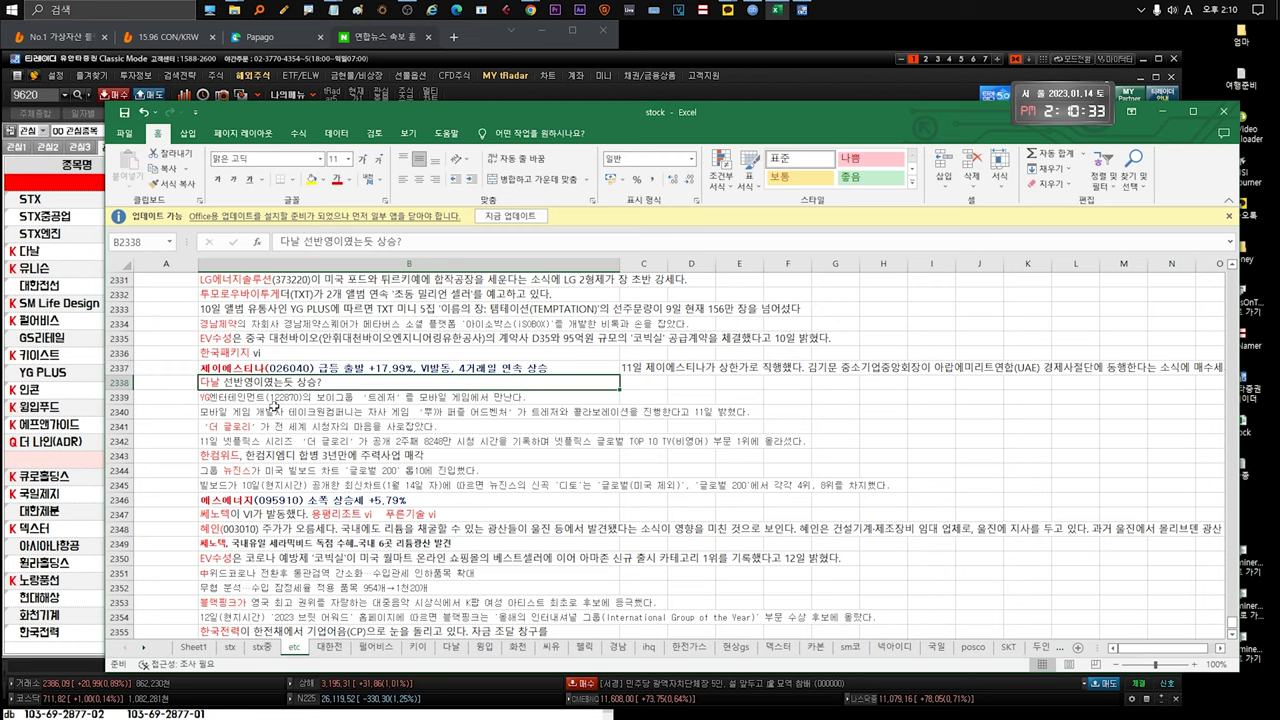
Step: Append "공매도금지..." to the end of the 다날 note in B2338
scroll(313, 417, "down", 1)
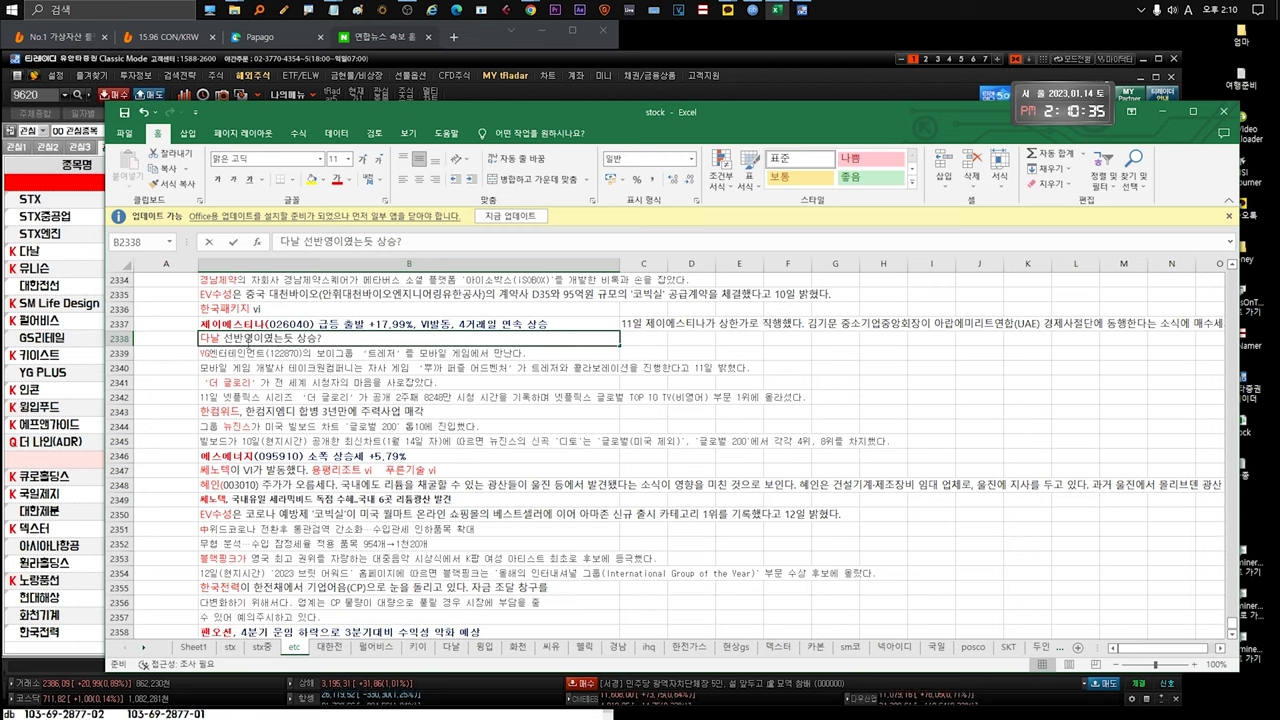
double_click(248, 341)
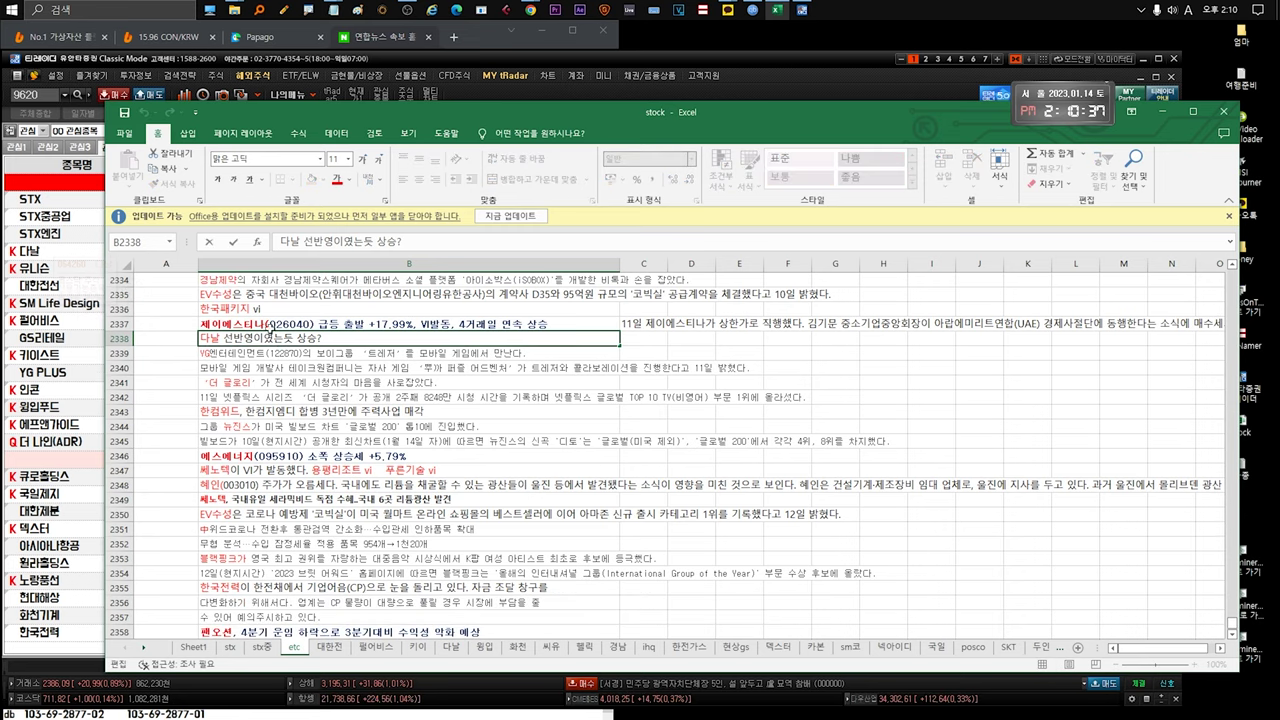
left_click_drag(348, 341, 199, 340)
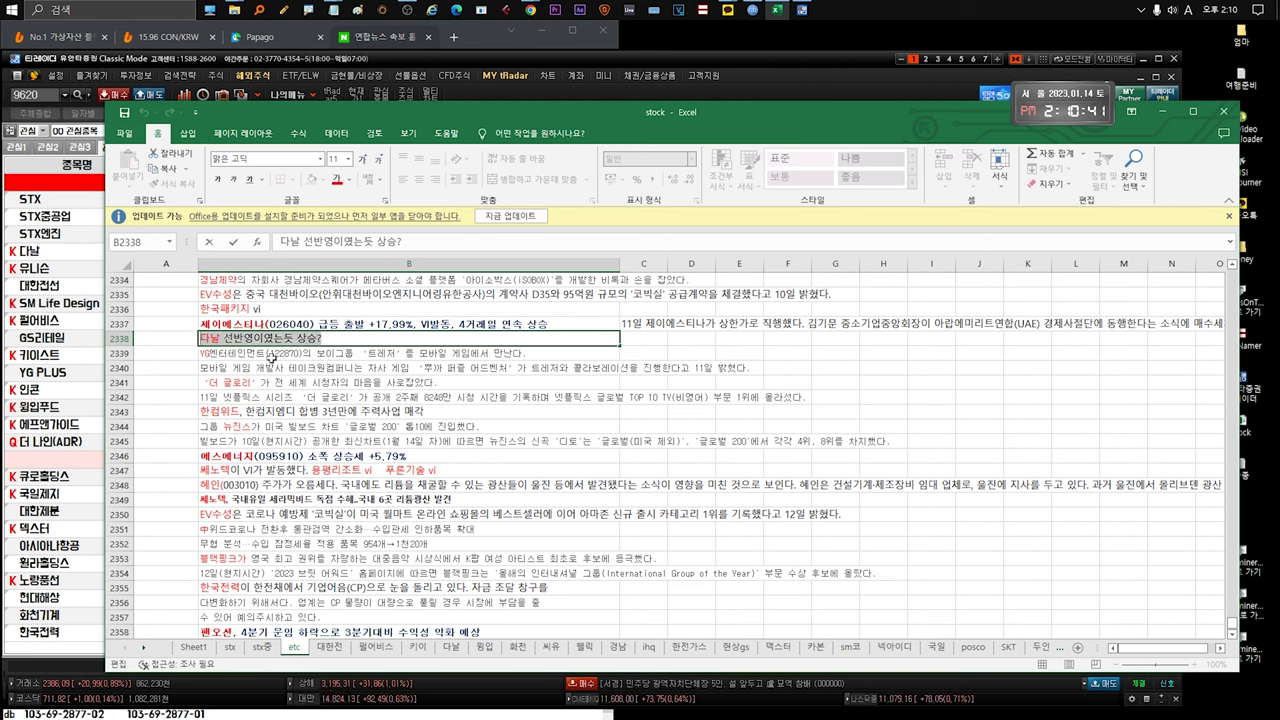
left_click(351, 341)
type("공매도금지...")
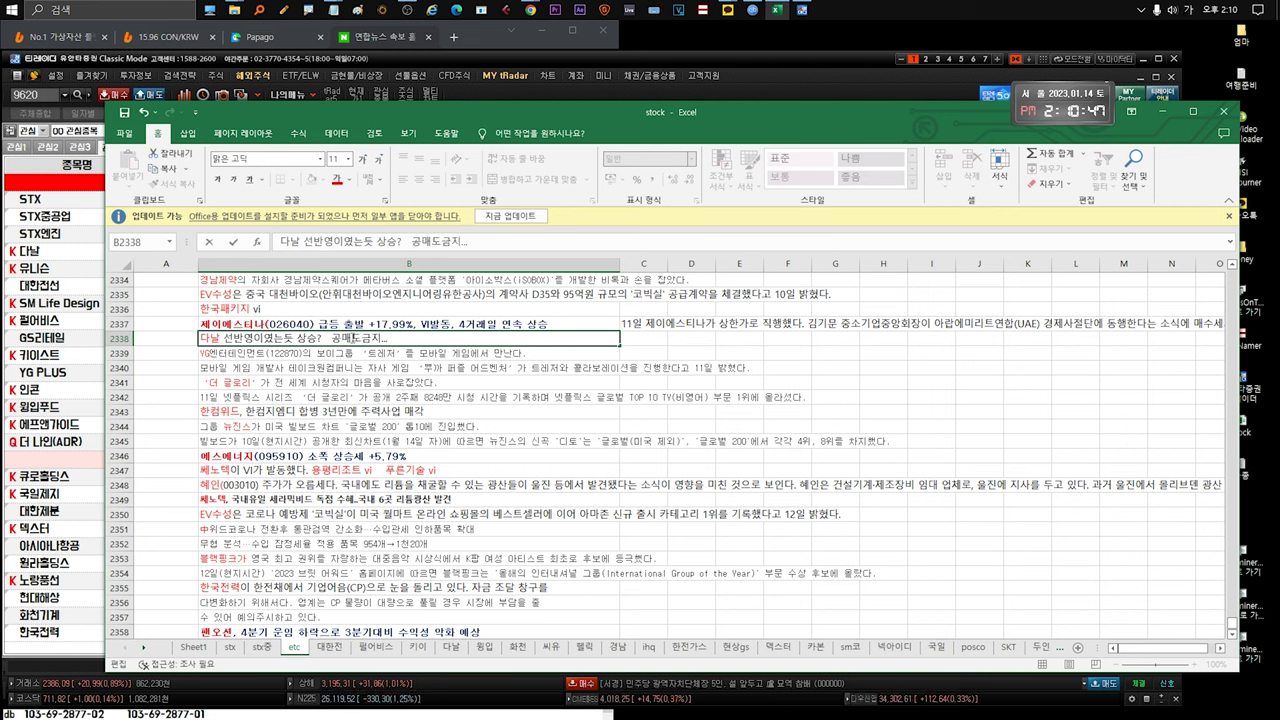
left_click(323, 349)
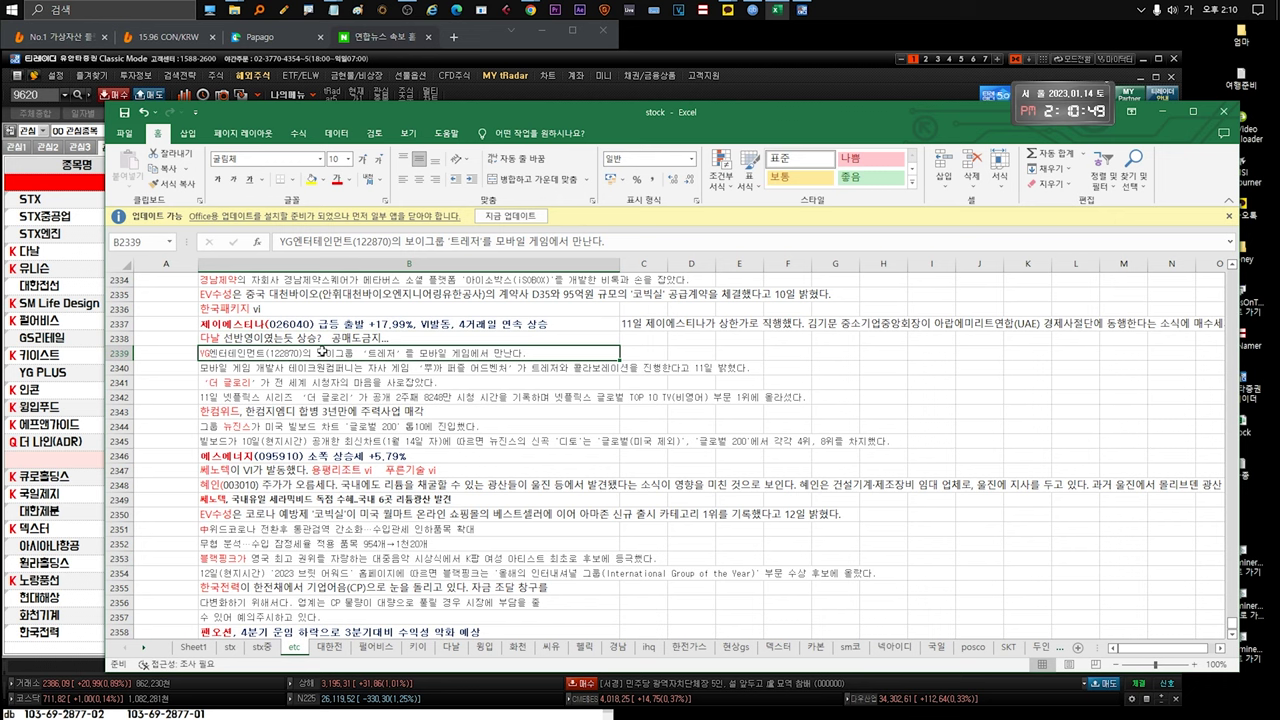
Step: Read the YG엔터테인먼트 note in B2339, highlighting the '트레저' mobile game passage, and the related note in B2340
double_click(323, 349)
left_click_drag(388, 353, 490, 353)
left_click(460, 367)
Step: Read the '더 글로리' notes in B2341 and B2342, highlighting the full first line
left_click(418, 382)
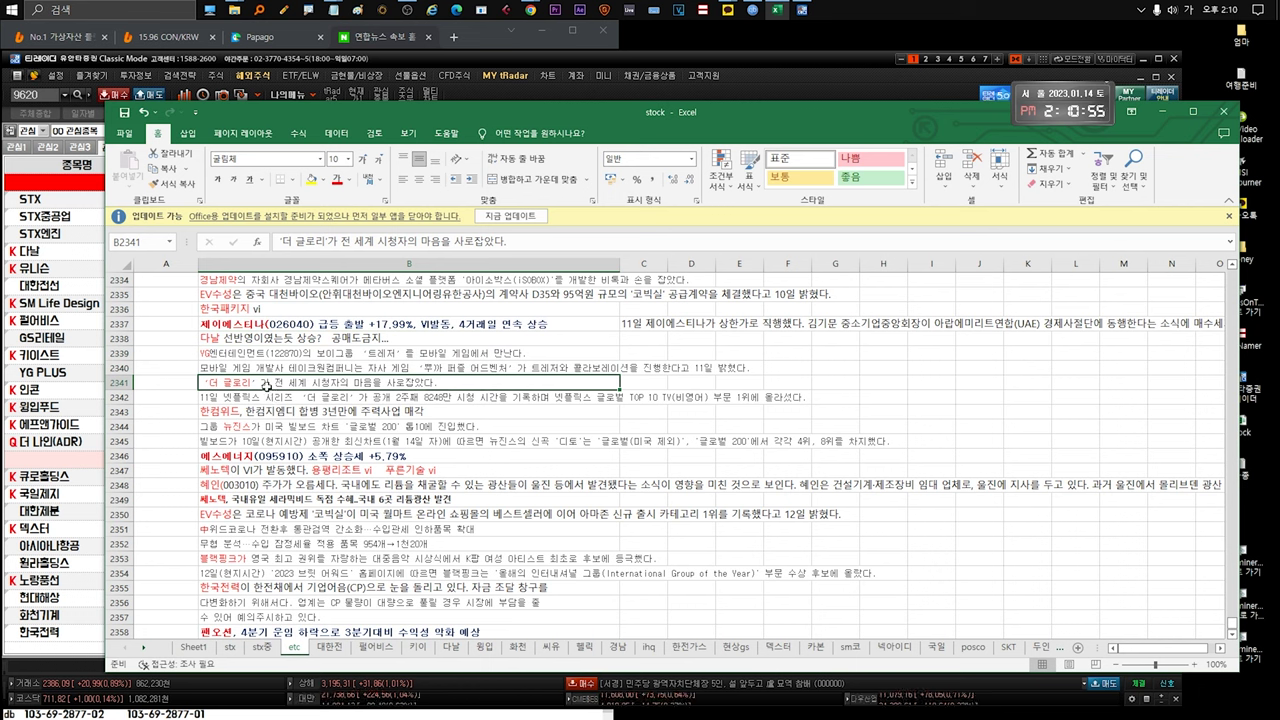
double_click(349, 387)
left_click_drag(443, 382, 159, 375)
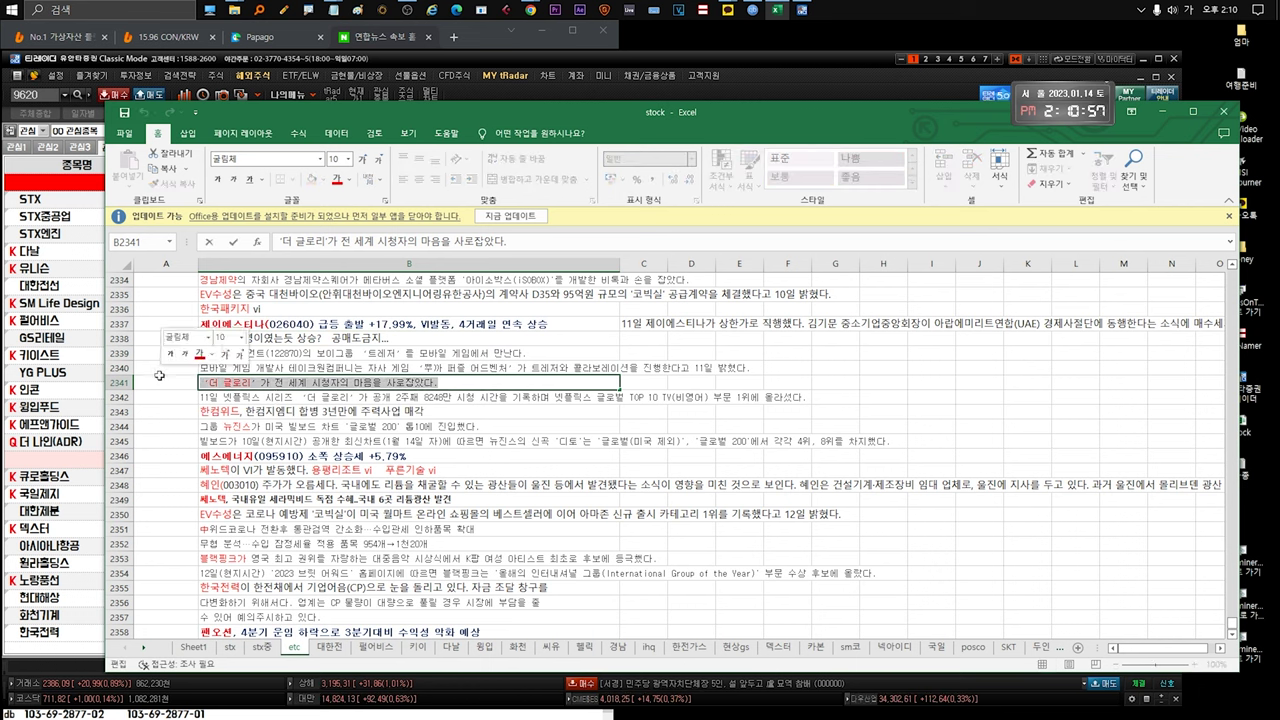
left_click(172, 382)
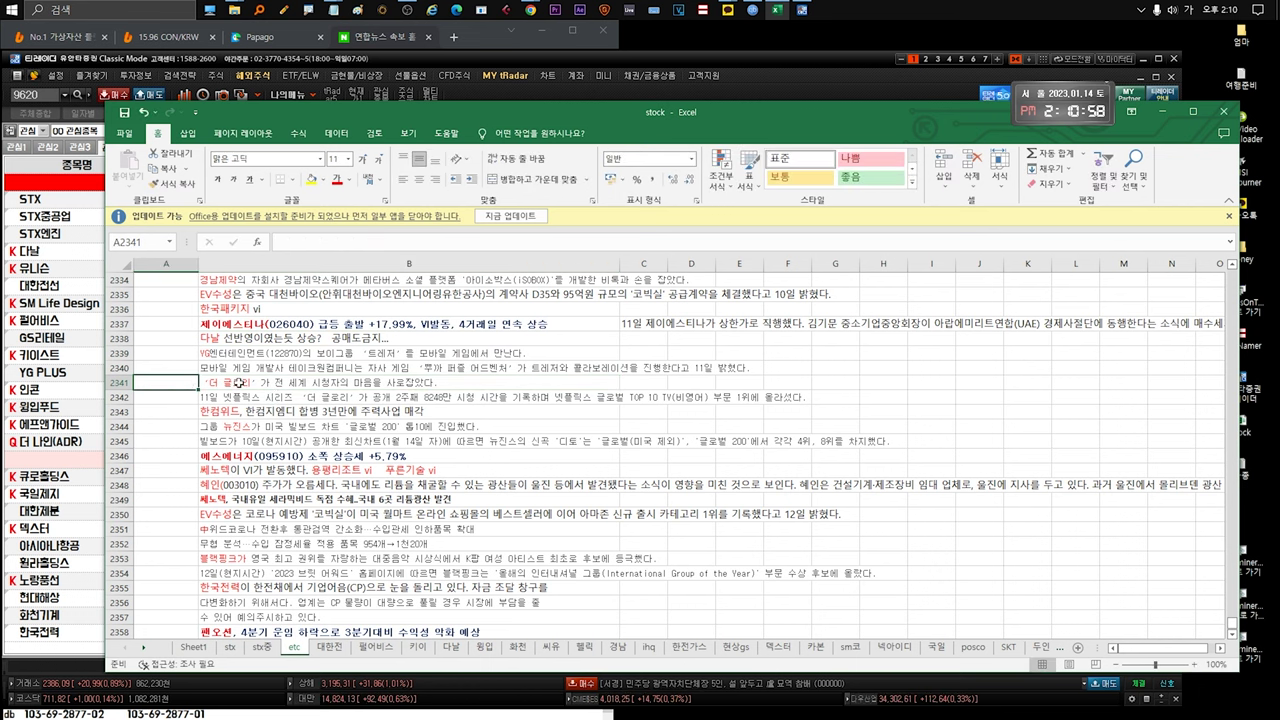
left_click(292, 383)
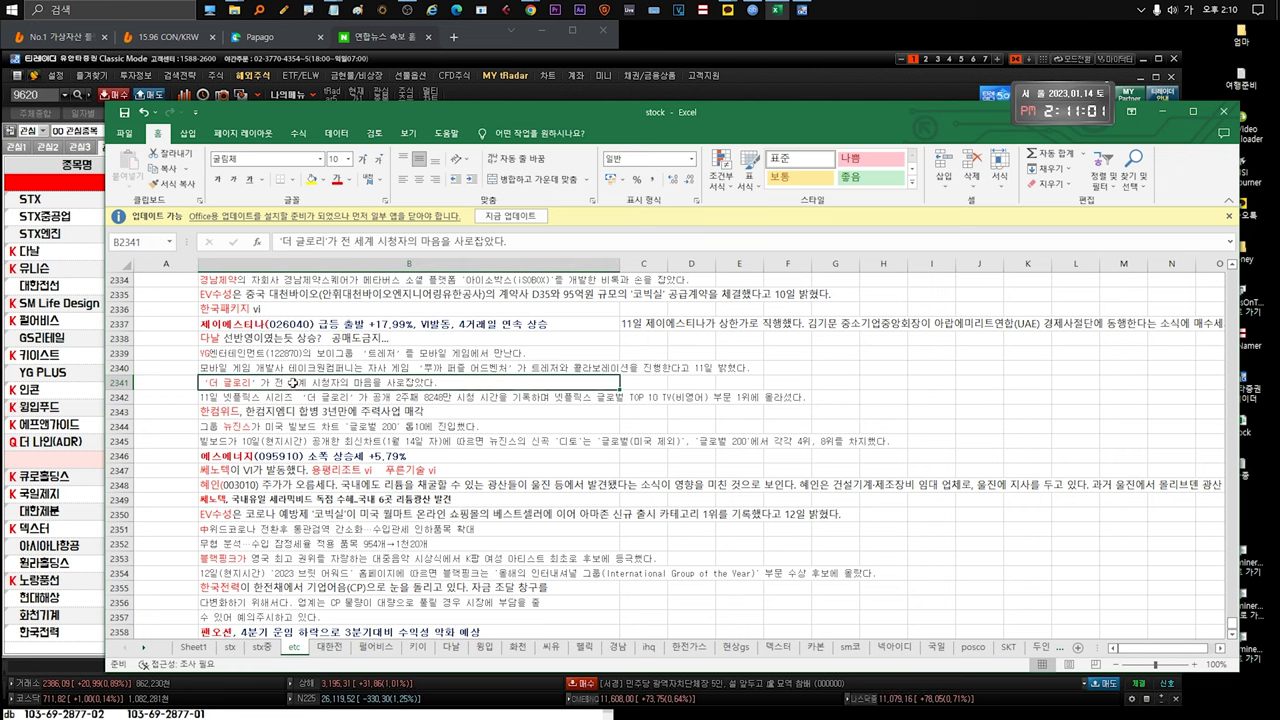
left_click(340, 398)
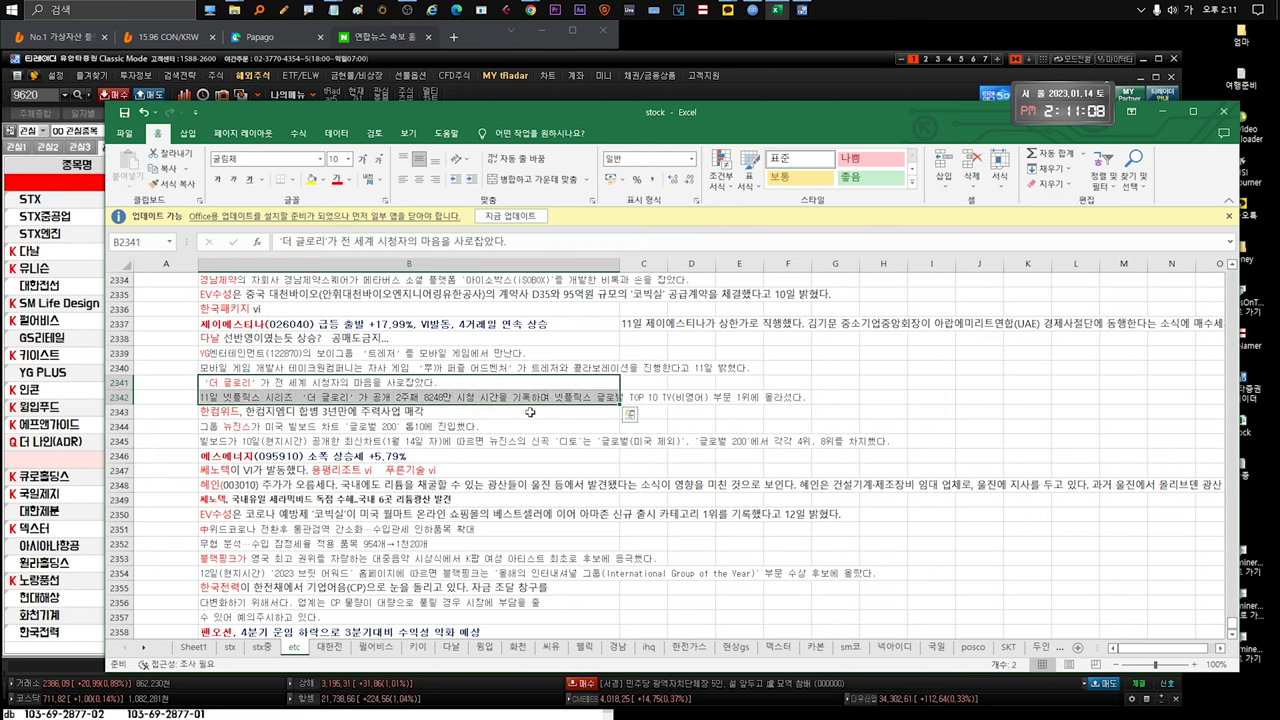
Step: Examine the 한컴위드 note in B2343, highlighting the 한컴지엠디 merger and business sale passage
left_click(300, 411)
scroll(340, 441, "down", 1)
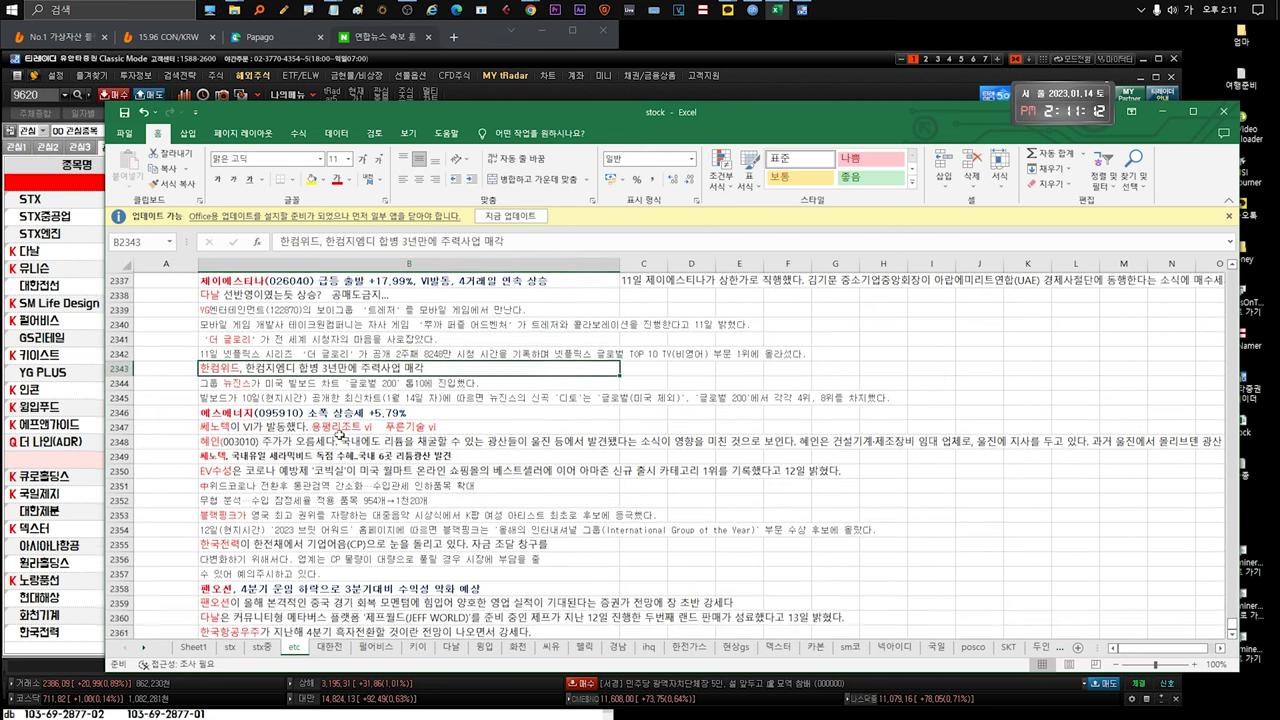
double_click(290, 368)
left_click_drag(256, 368, 450, 368)
Step: Read the 뉴진스 Billboard notes in B2344 and B2345, highlighting the '글로벌 200' top 10 passage
left_click(316, 384)
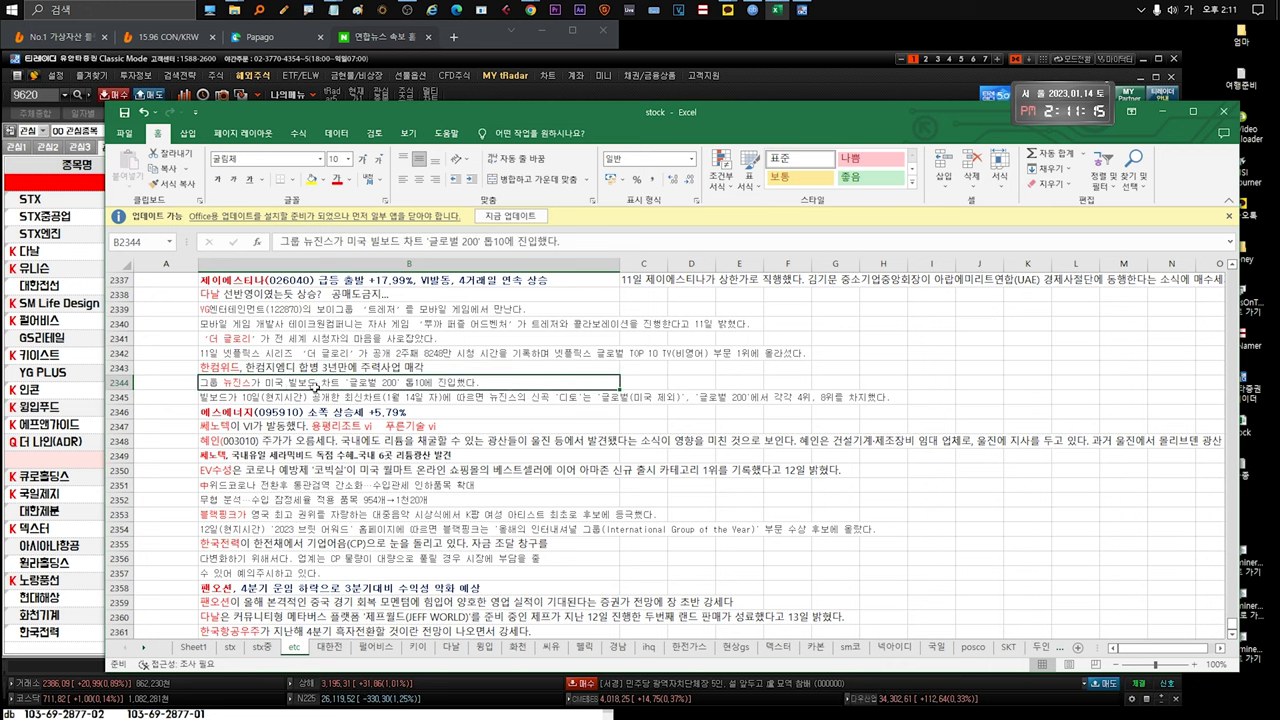
double_click(289, 383)
left_click_drag(484, 381, 350, 383)
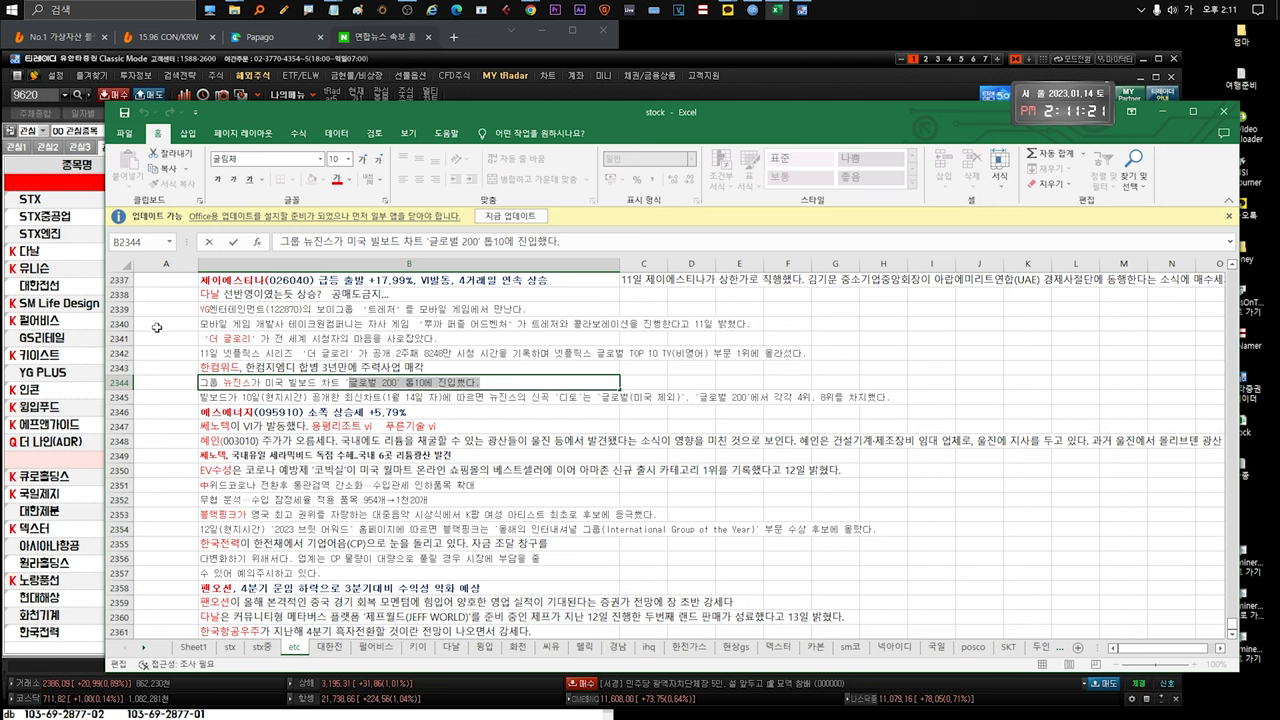
left_click(287, 398)
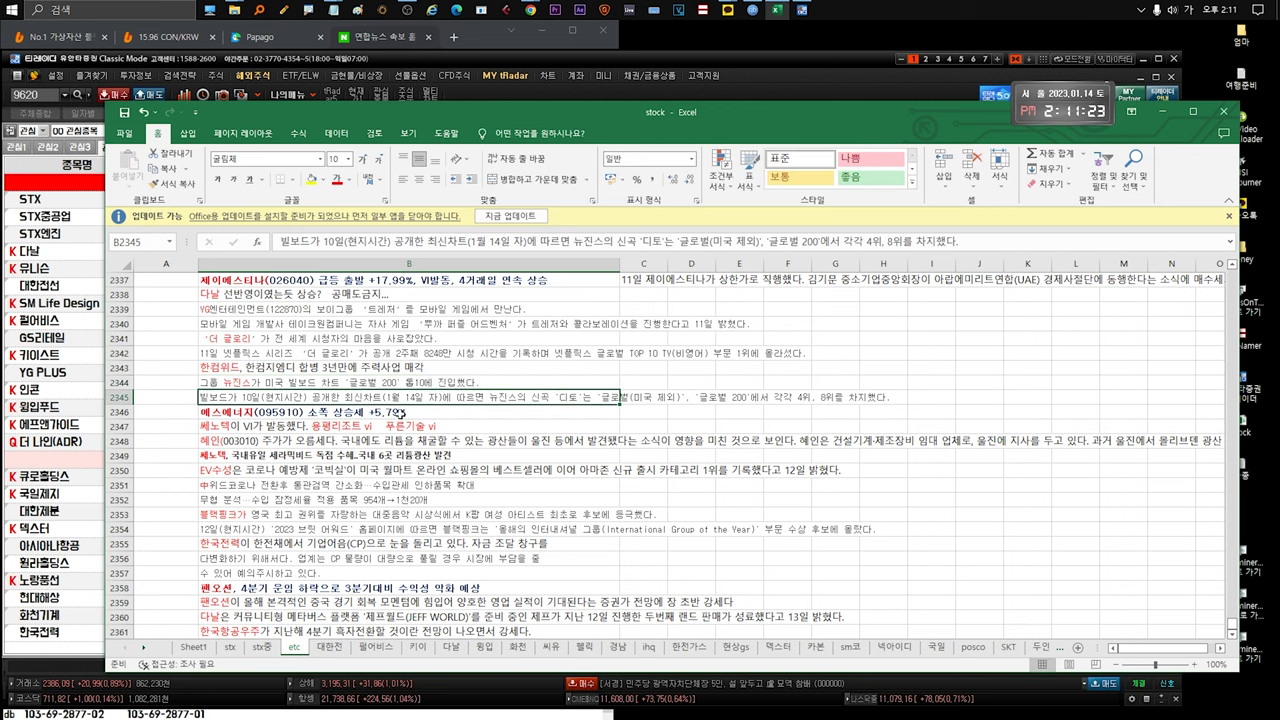
scroll(400, 412, "down", 1)
key("ctrl+Up")
scroll(423, 531, "down", 10)
scroll(423, 531, "down", 20)
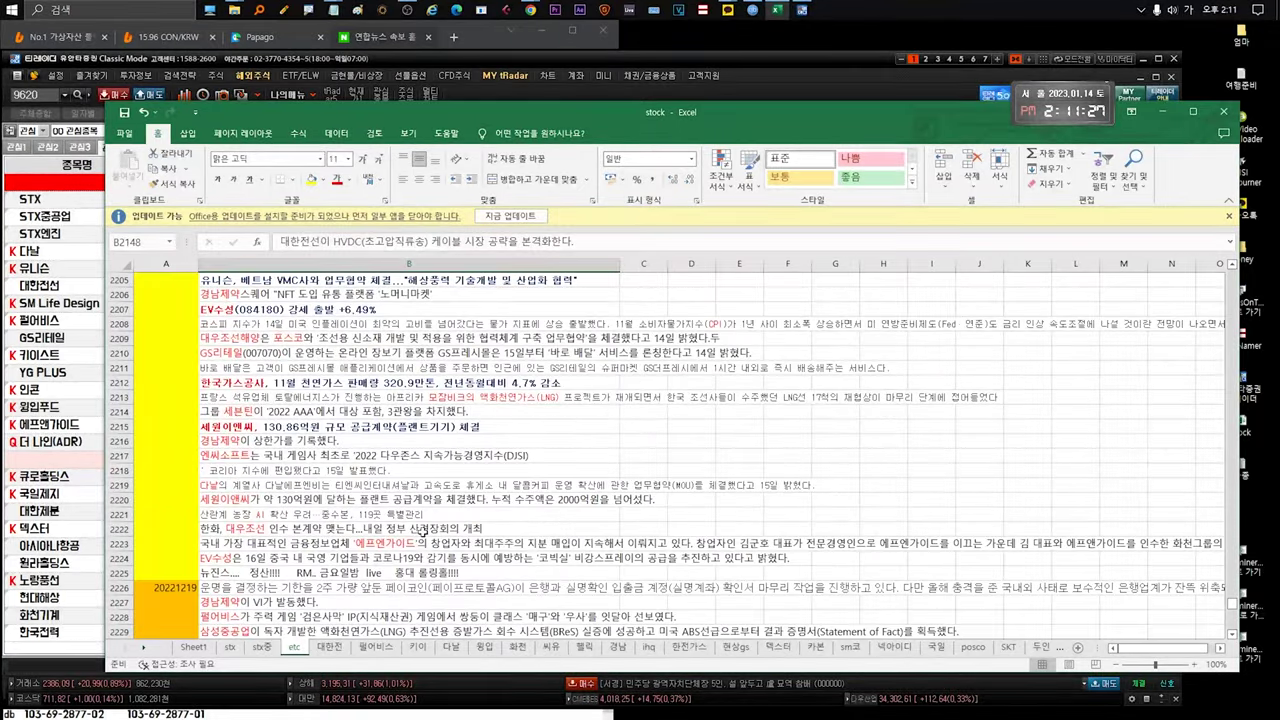
scroll(422, 533, "down", 20)
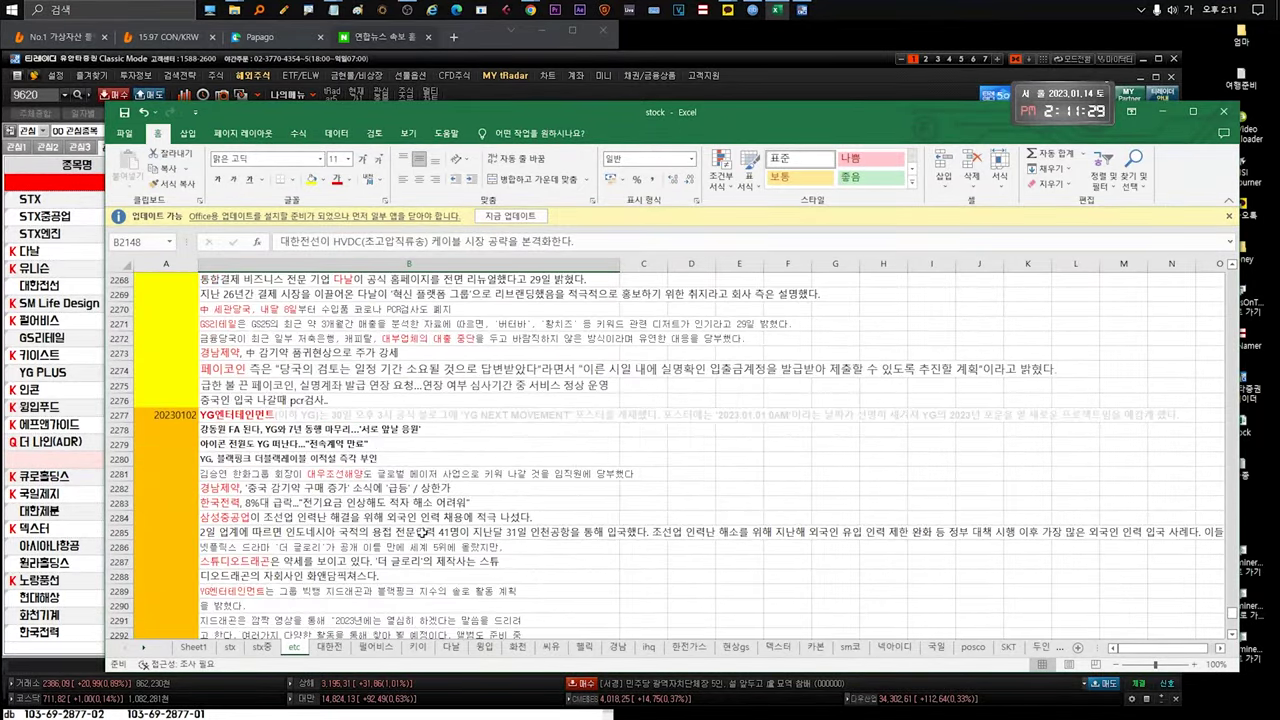
scroll(422, 531, "down", 17)
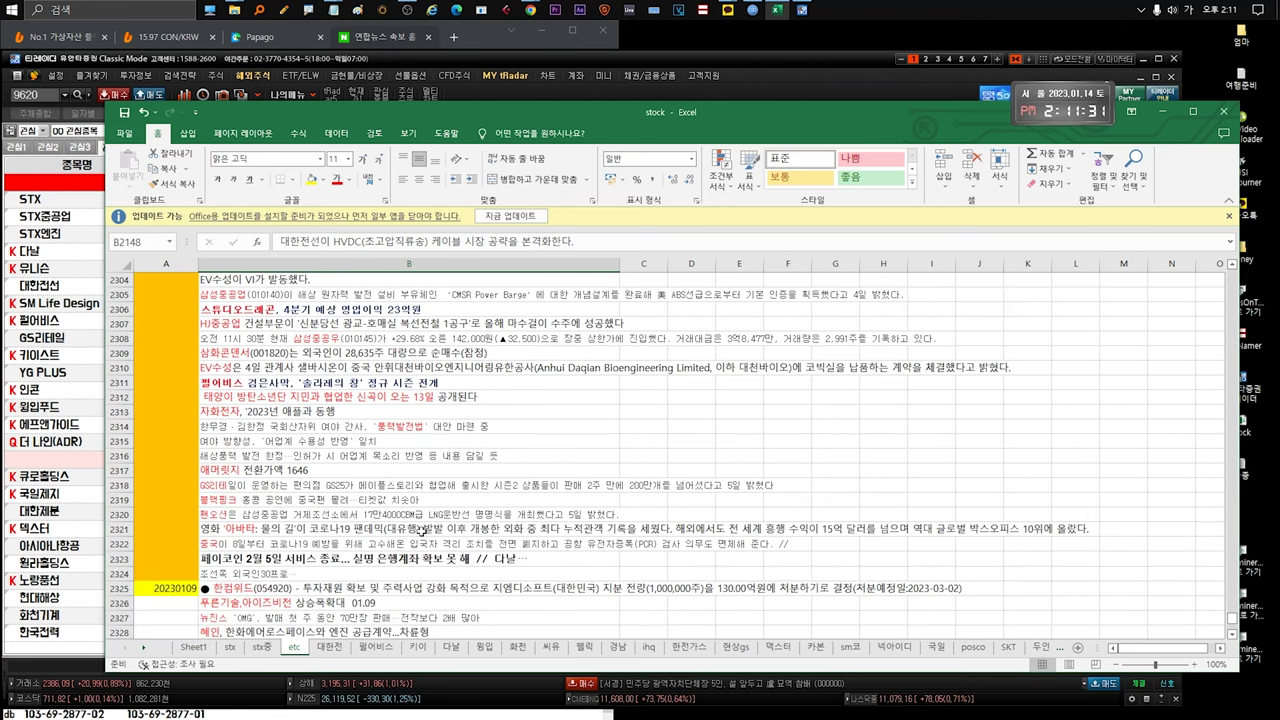
left_click(412, 427)
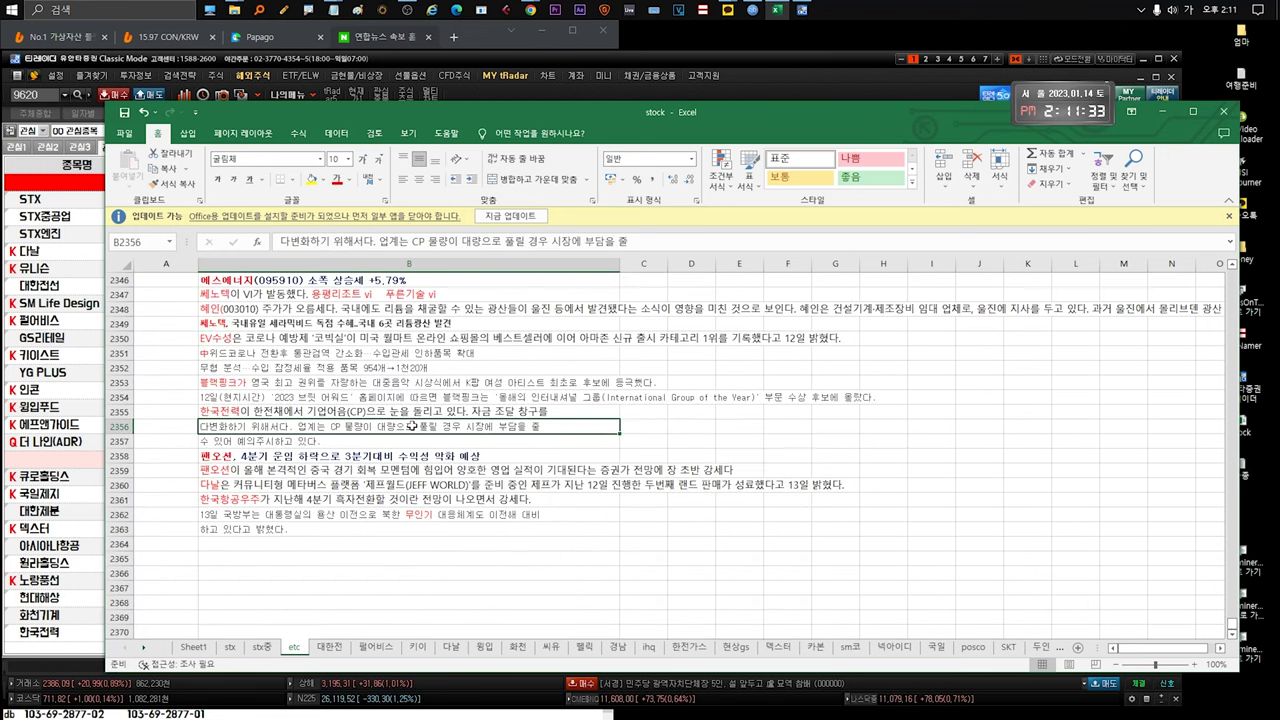
left_click(437, 396)
scroll(404, 391, "up", 5)
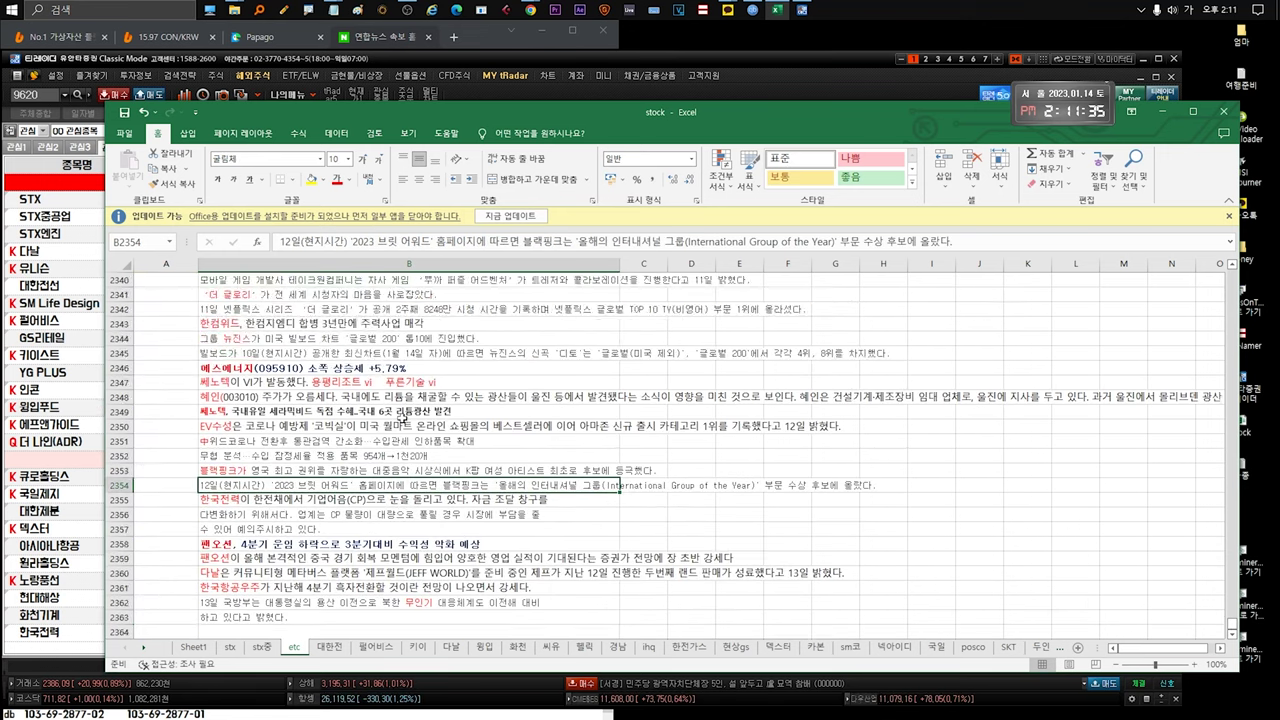
Step: Examine the VI note in B2347, highlighting the 용평리조트, 푸른기술 and 쎄노텍 passages, and leave its text unedited
left_click(352, 513)
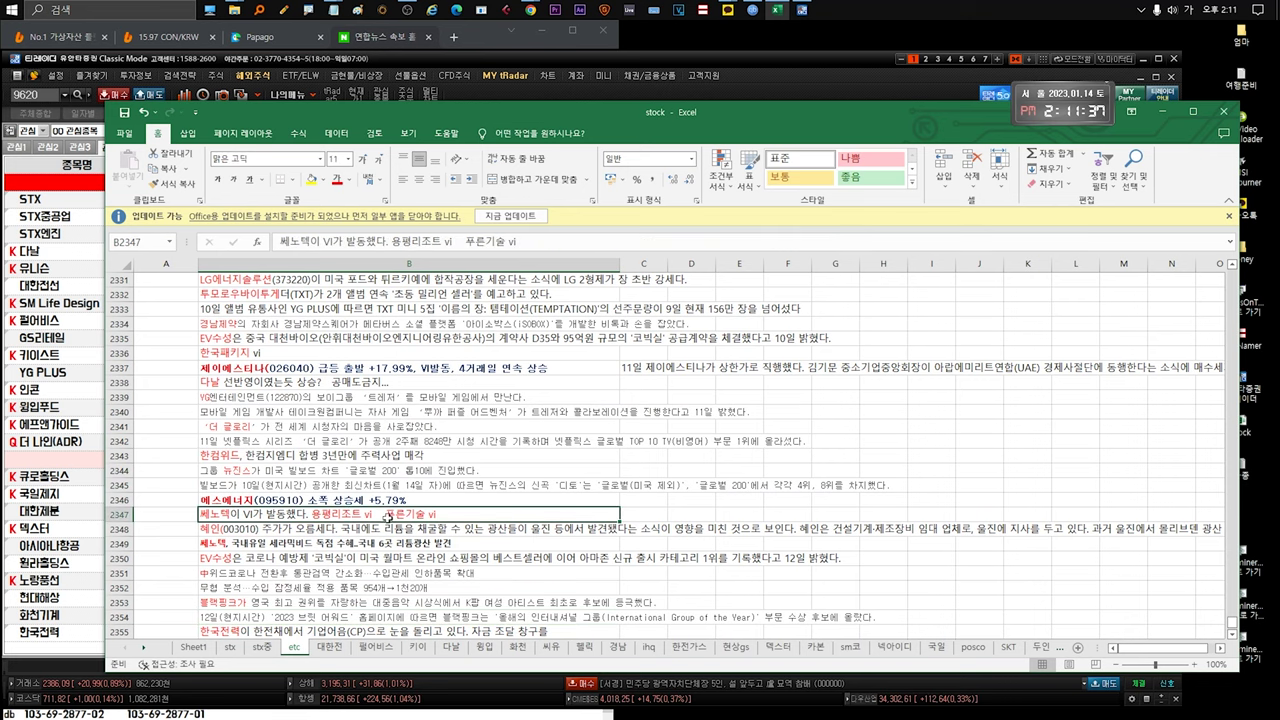
scroll(360, 480, "down", 1)
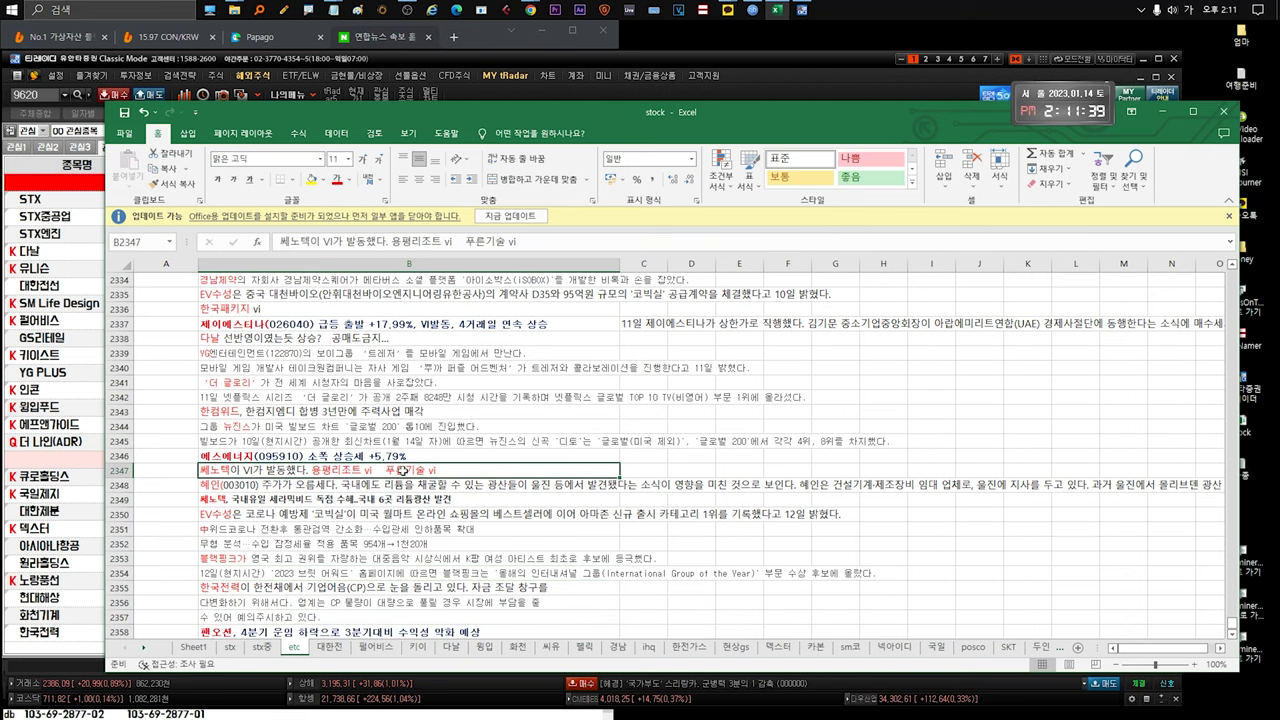
double_click(448, 469)
left_click_drag(448, 469, 326, 469)
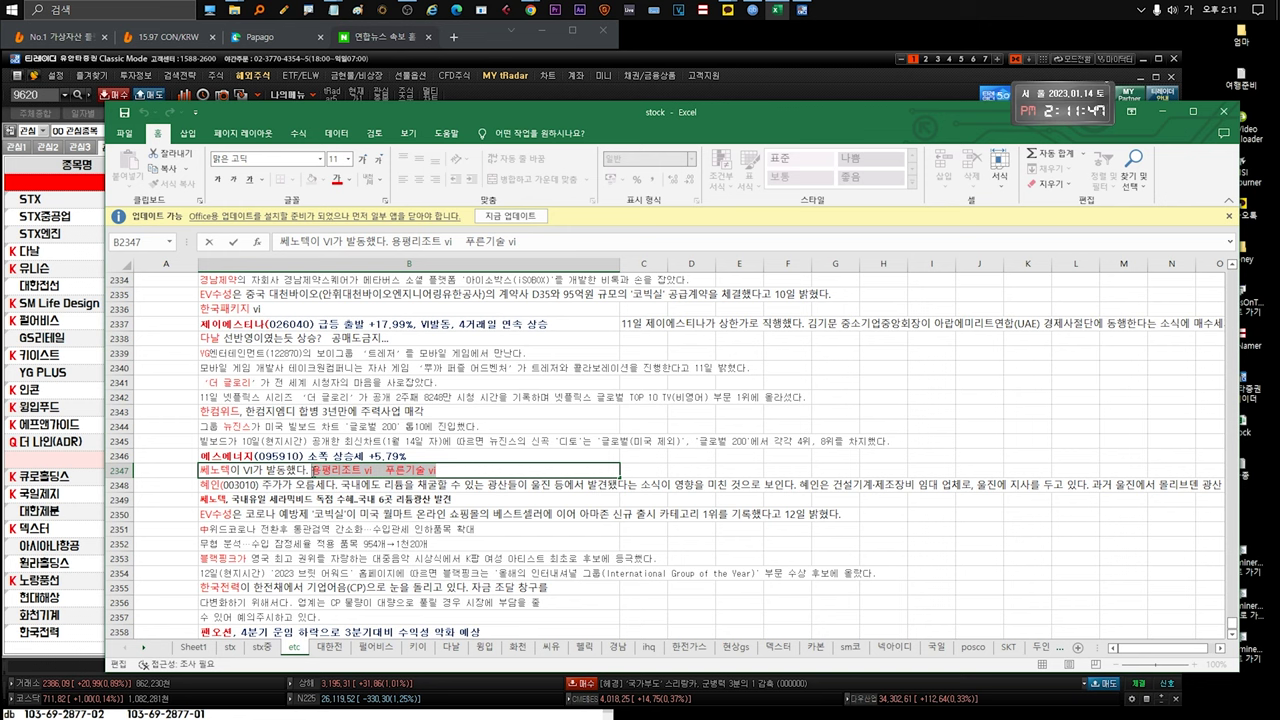
left_click_drag(385, 469, 448, 470)
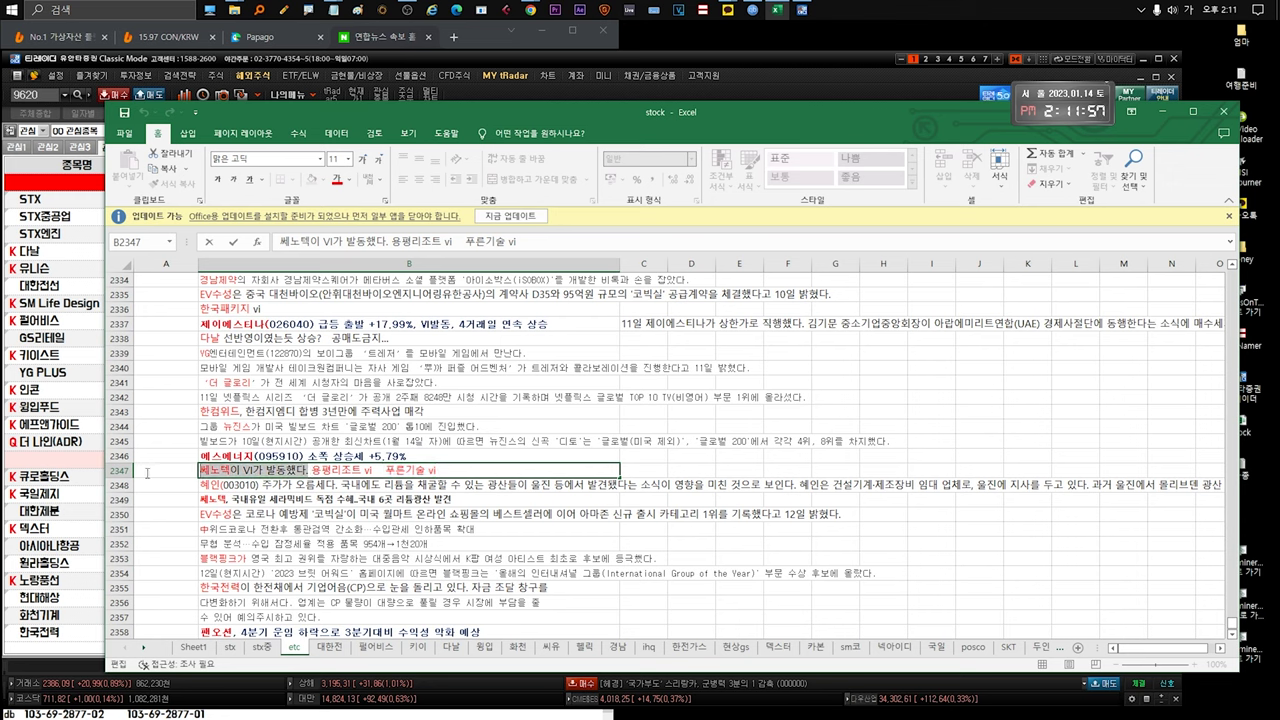
left_click(188, 485)
Step: Open the full 혜인 note in B2348, highlight the passage on domestic lithium mines, and leave the cell unedited
left_click(264, 488)
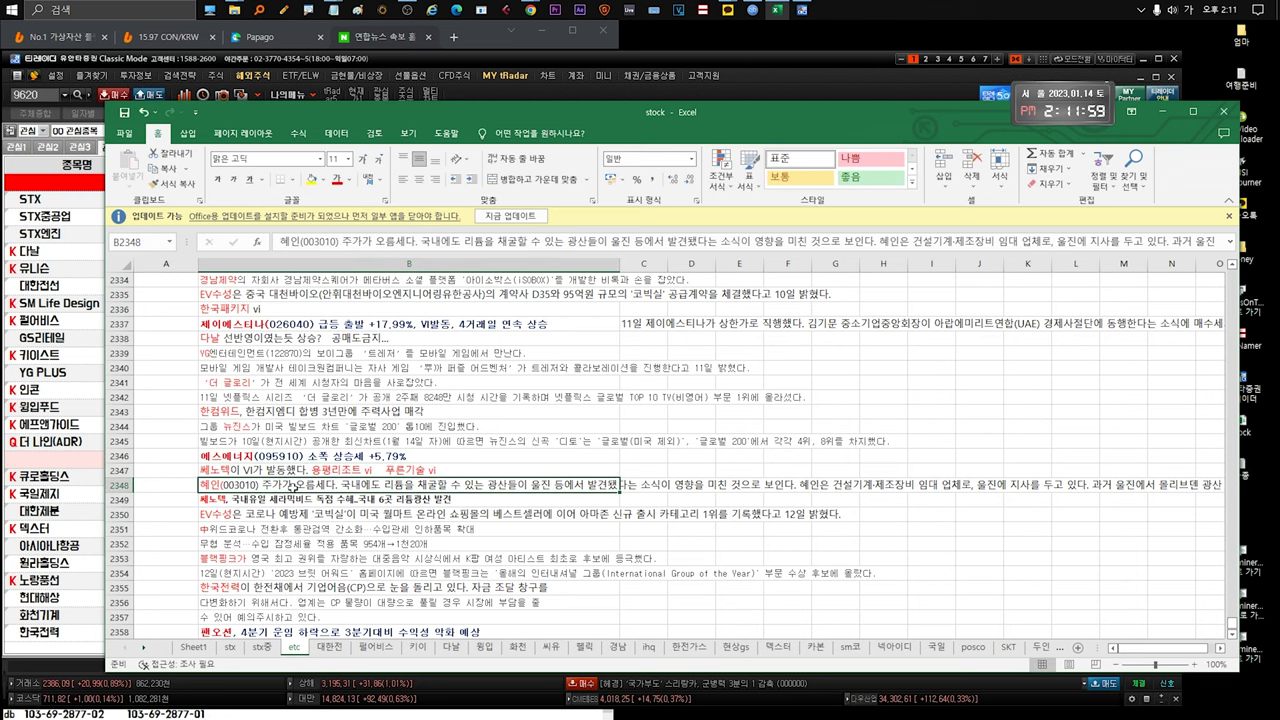
scroll(294, 486, "down", 1)
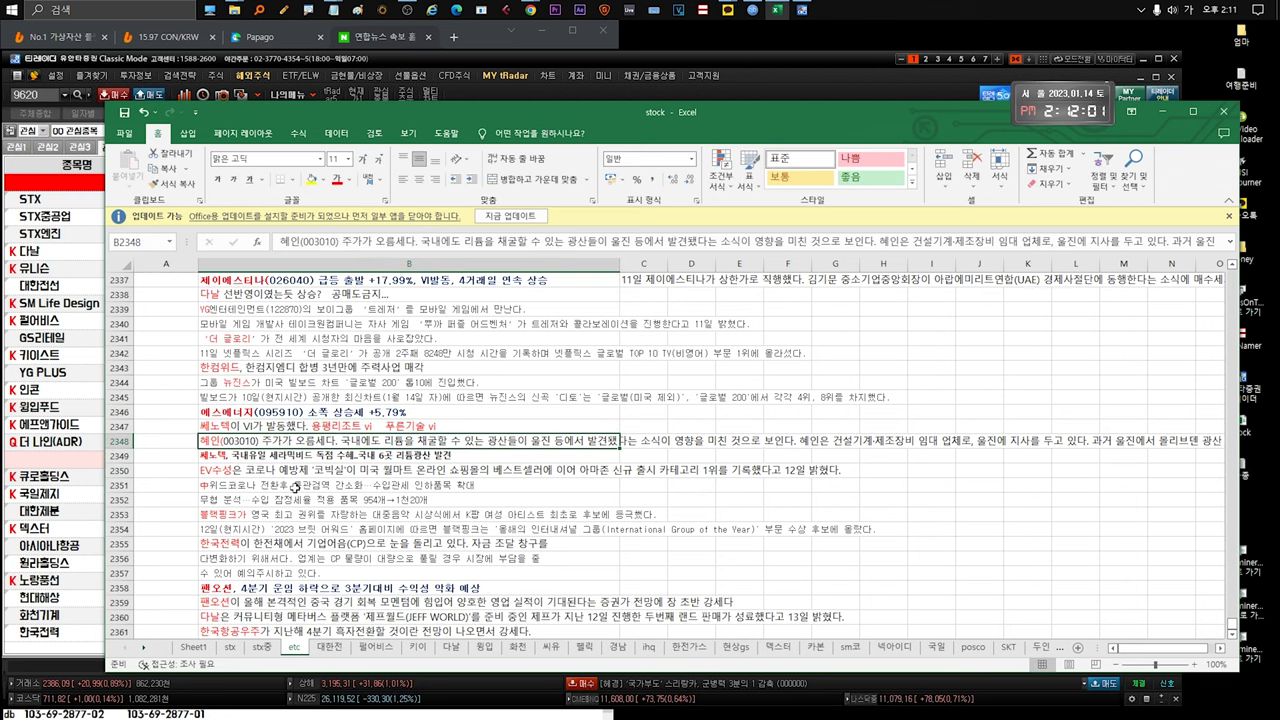
scroll(294, 486, "down", 1)
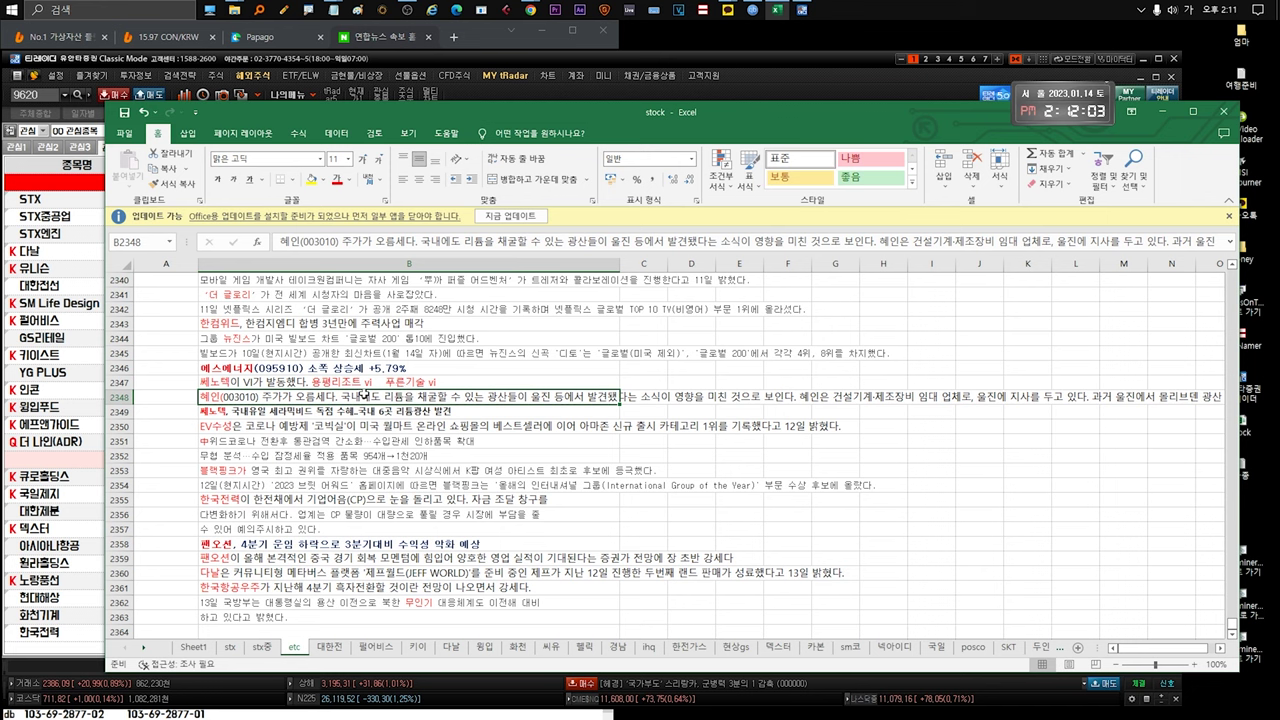
double_click(552, 400)
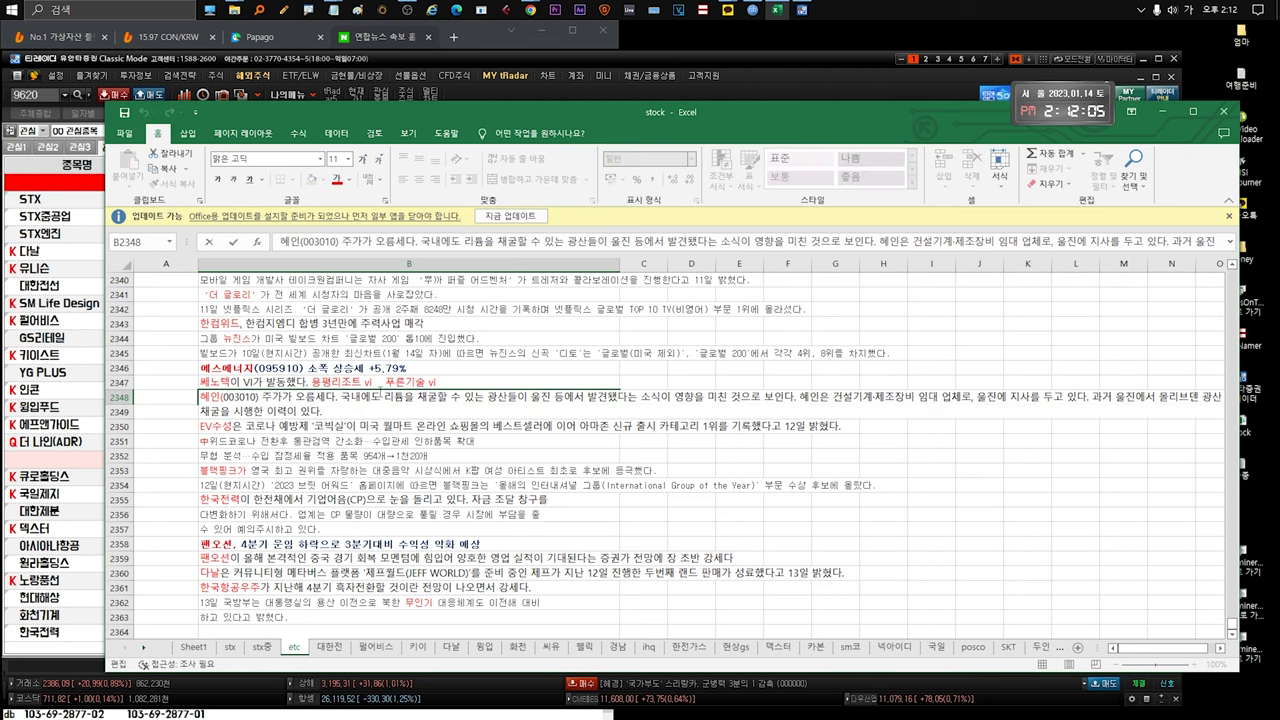
left_click_drag(336, 397, 560, 414)
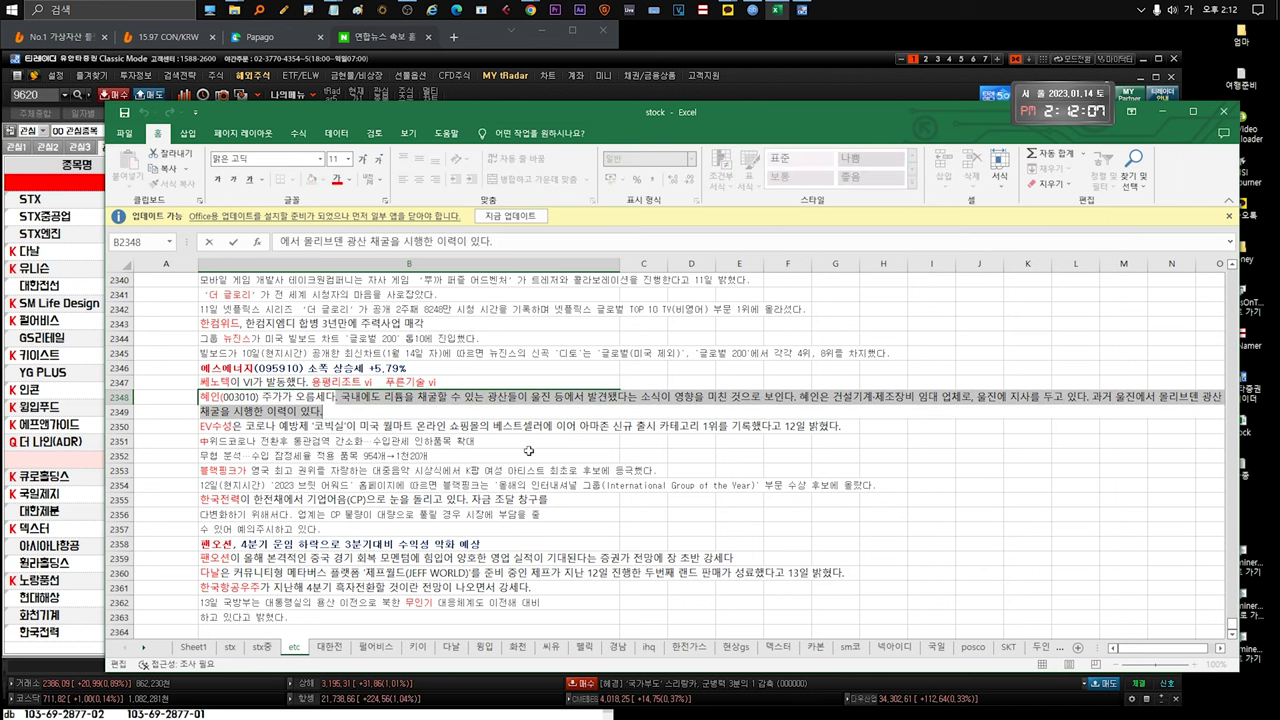
scroll(529, 450, "down", 1)
key("Escape")
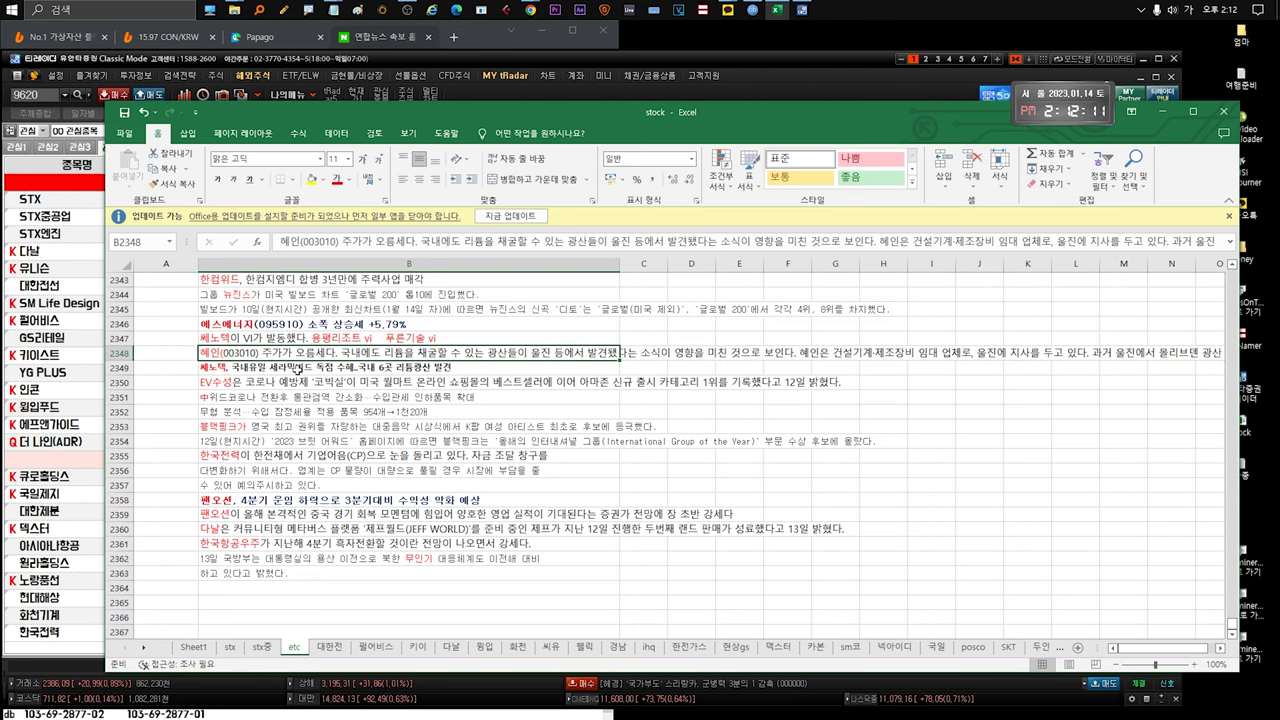
Step: Read the 쎄노텍 note on ceramic beads and lithium mines in B2349, leaving the cell unedited
left_click(298, 367)
double_click(306, 368)
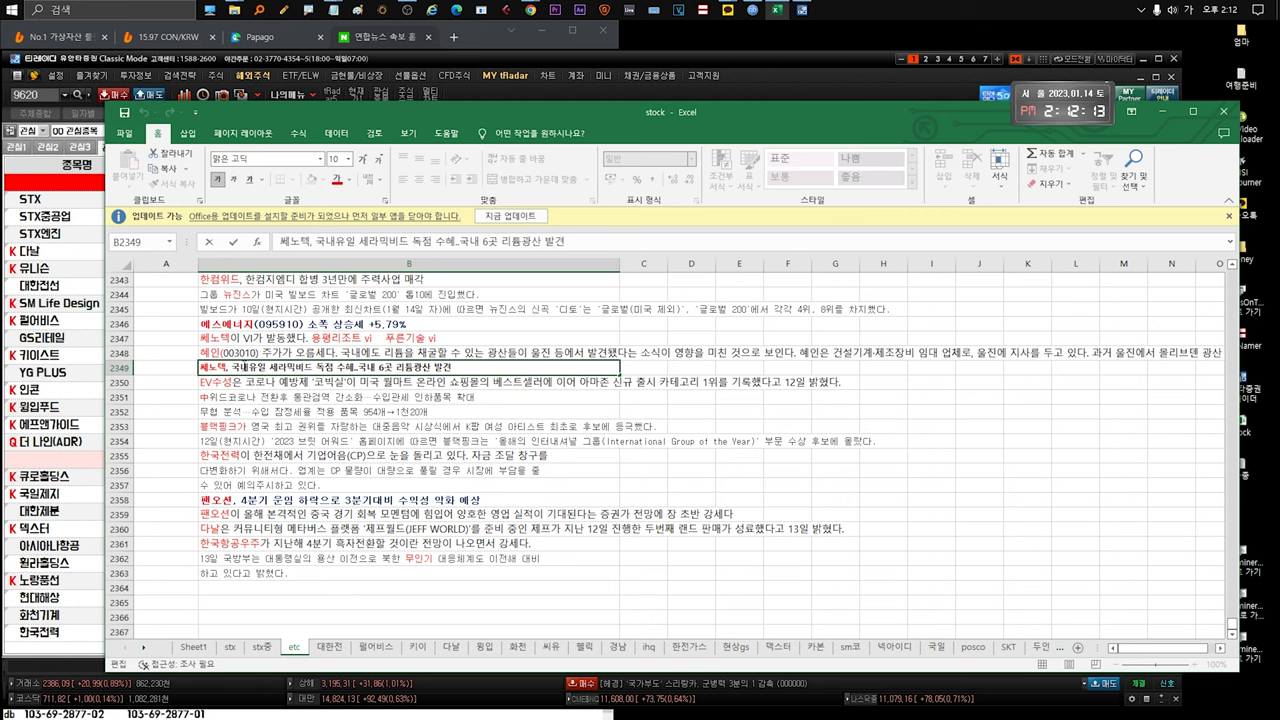
key("Escape")
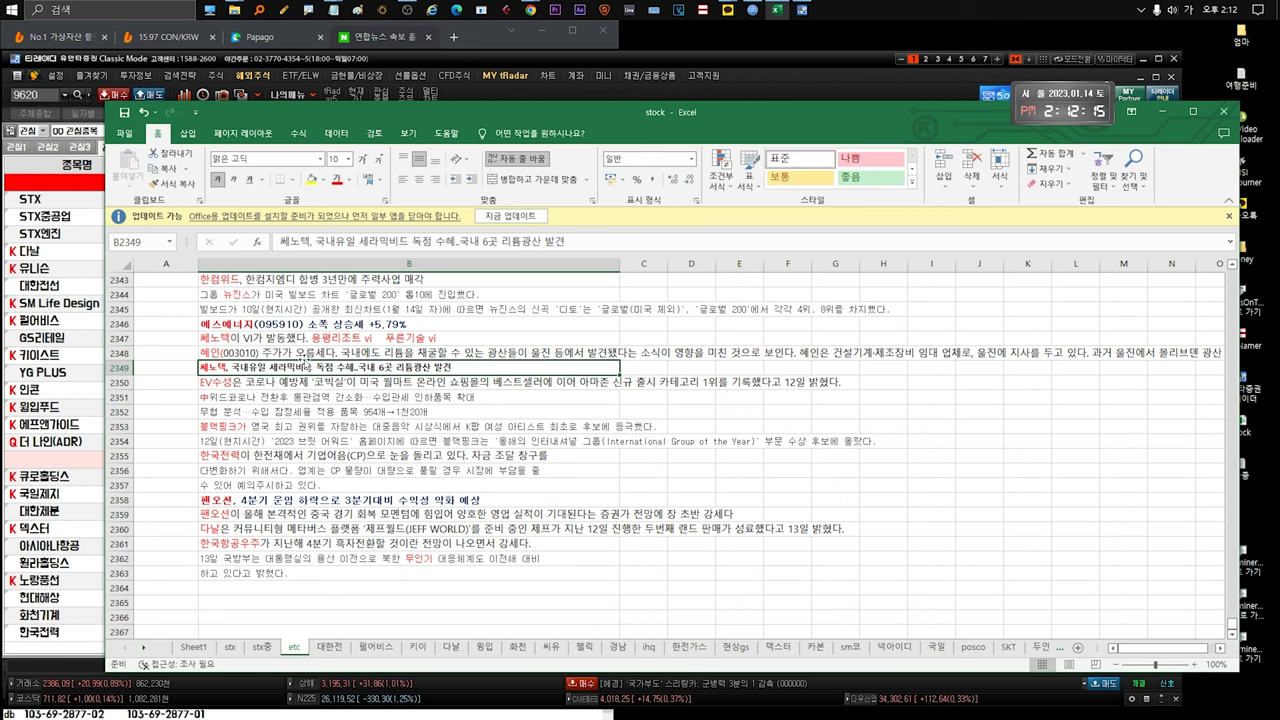
key("Up")
key("Down")
Step: Examine the EV수성 '코빅실' note in B2350, highlighting the passage on its Amazon new-release category ranking
left_click(311, 384)
double_click(333, 381)
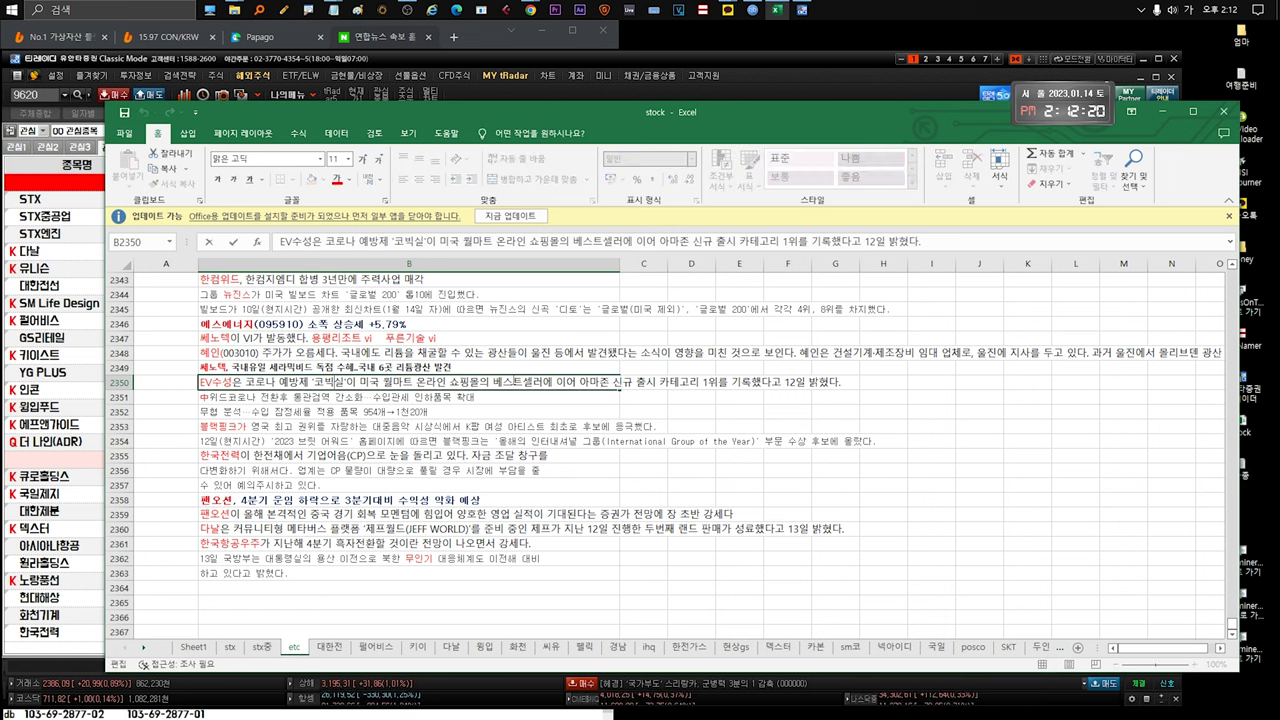
left_click_drag(566, 381, 737, 382)
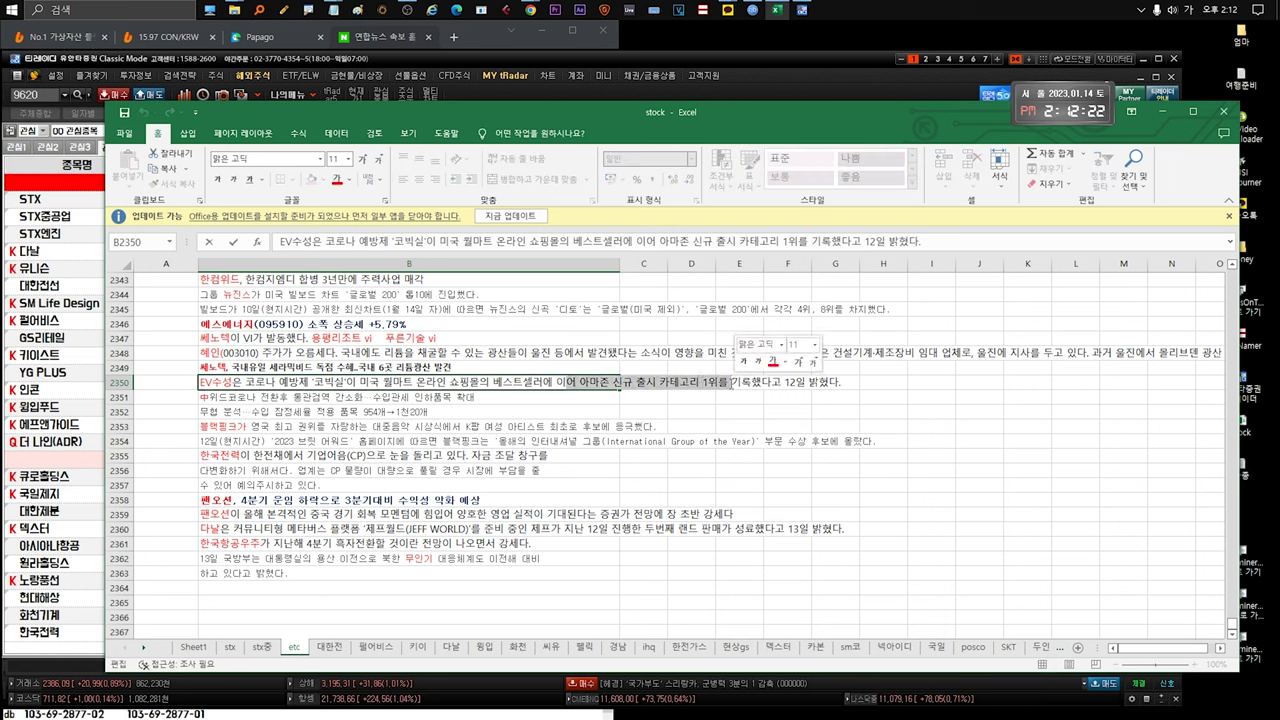
Step: Examine the China customs note in B2351, highlighting the passage on the expanded list of tariff-cut items
left_click(305, 397)
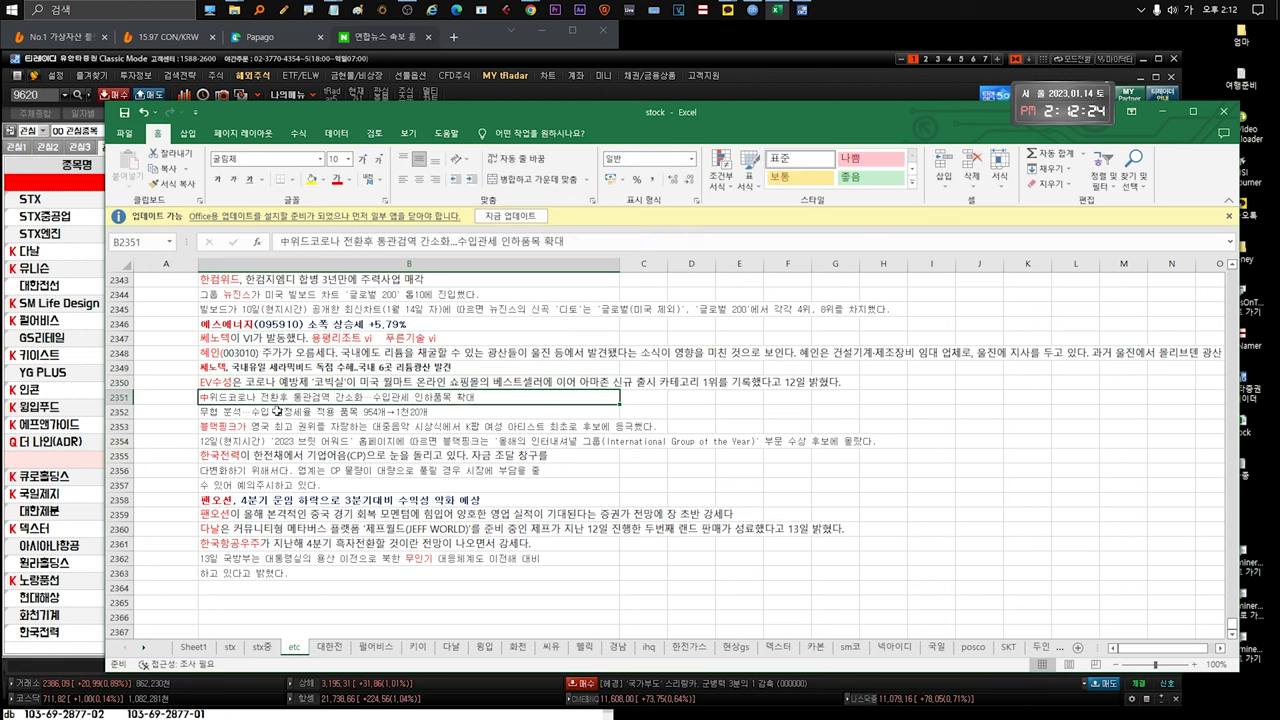
double_click(403, 398)
left_click_drag(387, 398, 497, 393)
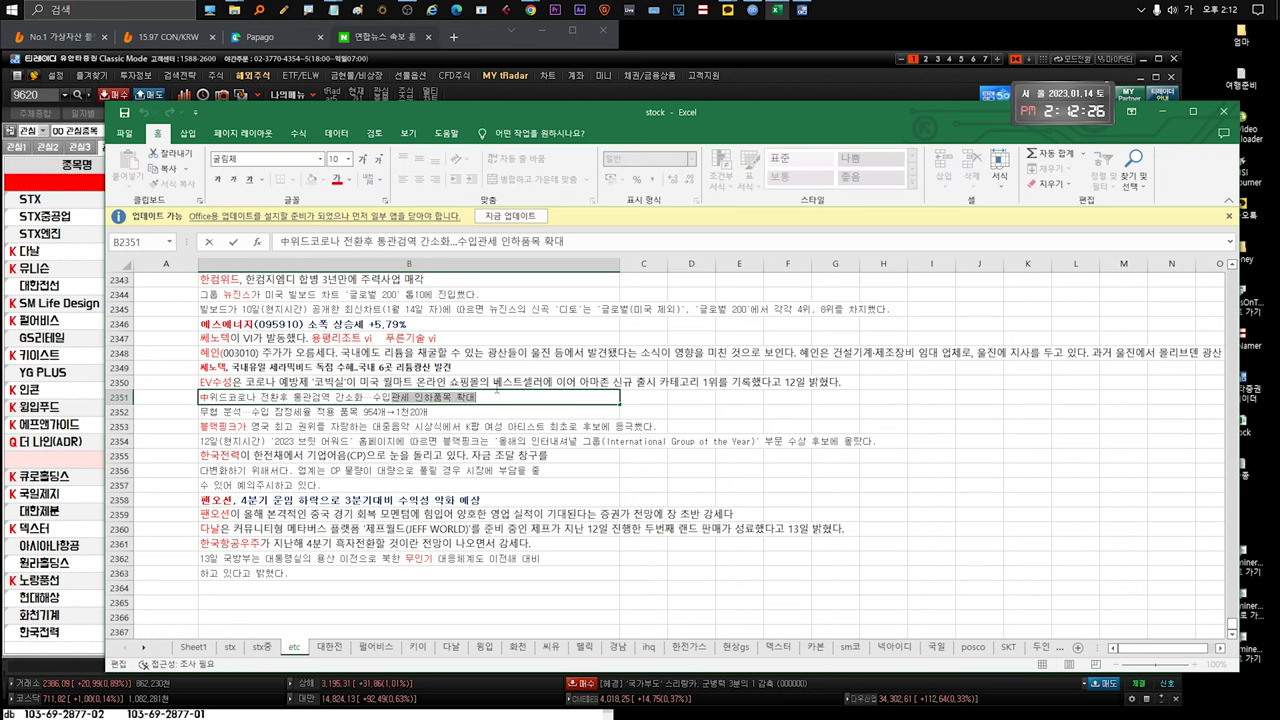
Step: Check the watchlist in the brokerage program, return to the stock workbook and read the 블랙핑크 award notes in B2353 and B2354
left_click(45, 409)
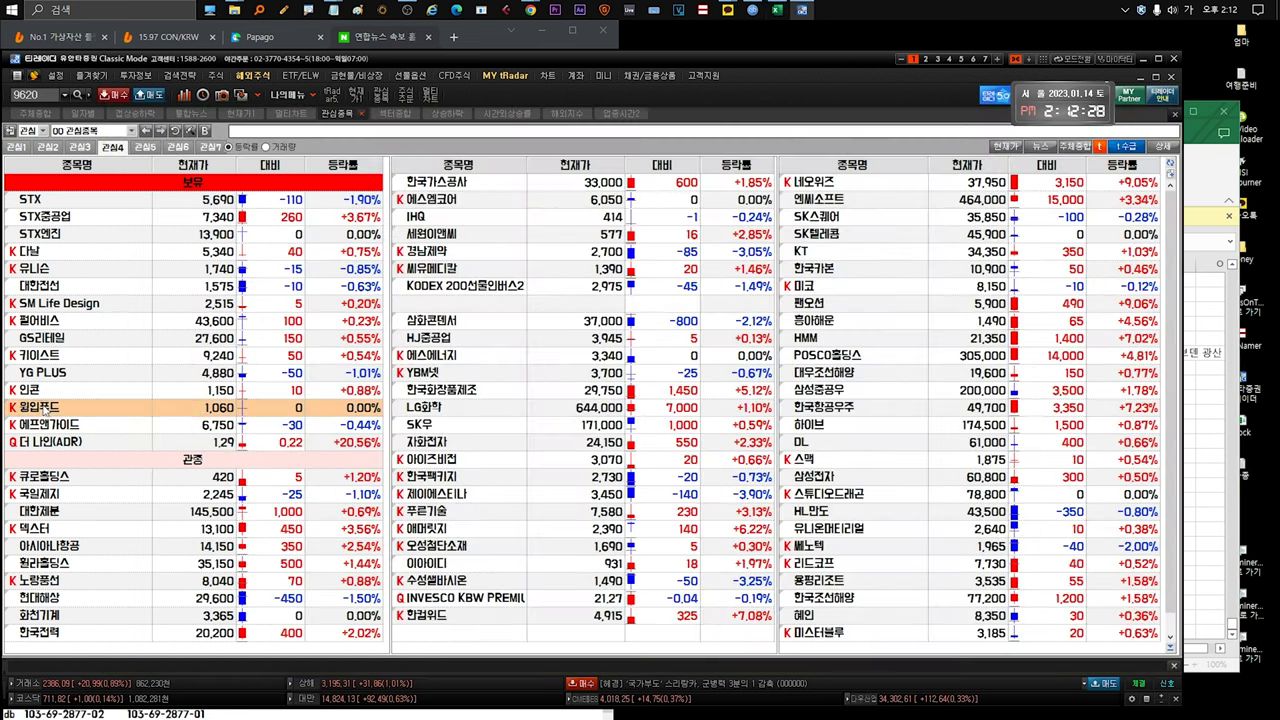
key("alt+Tab")
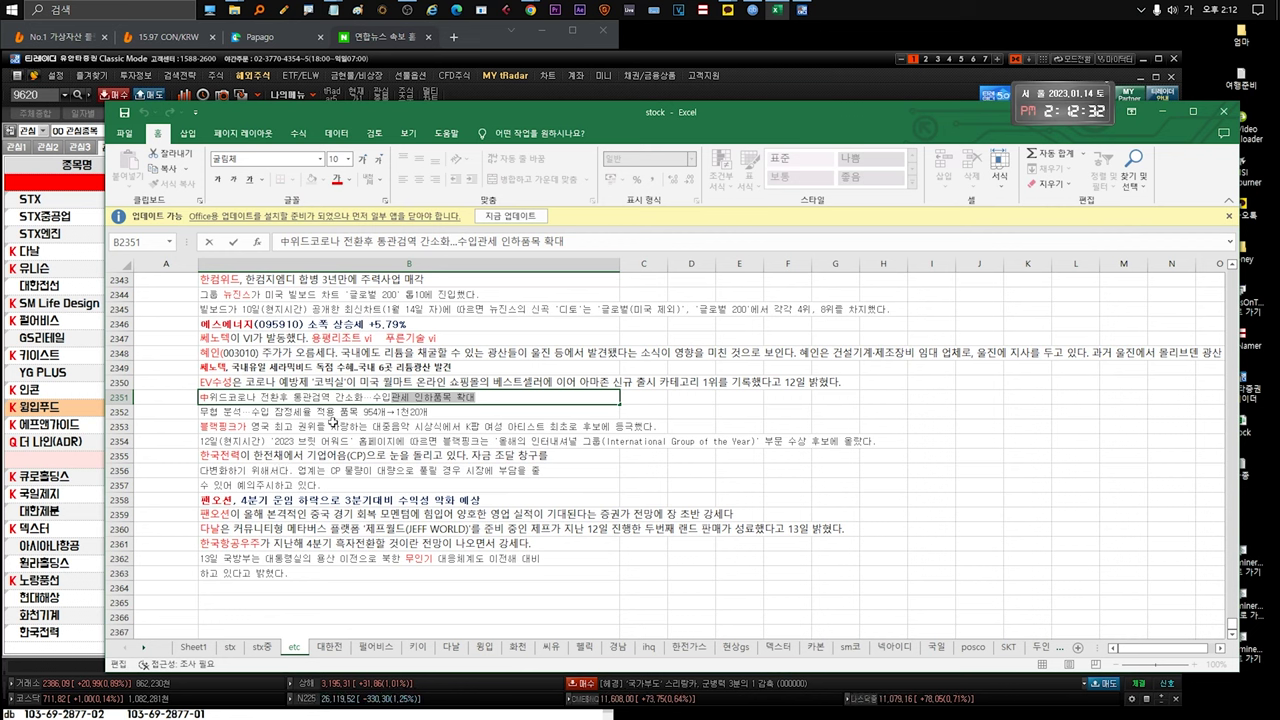
left_click(333, 426)
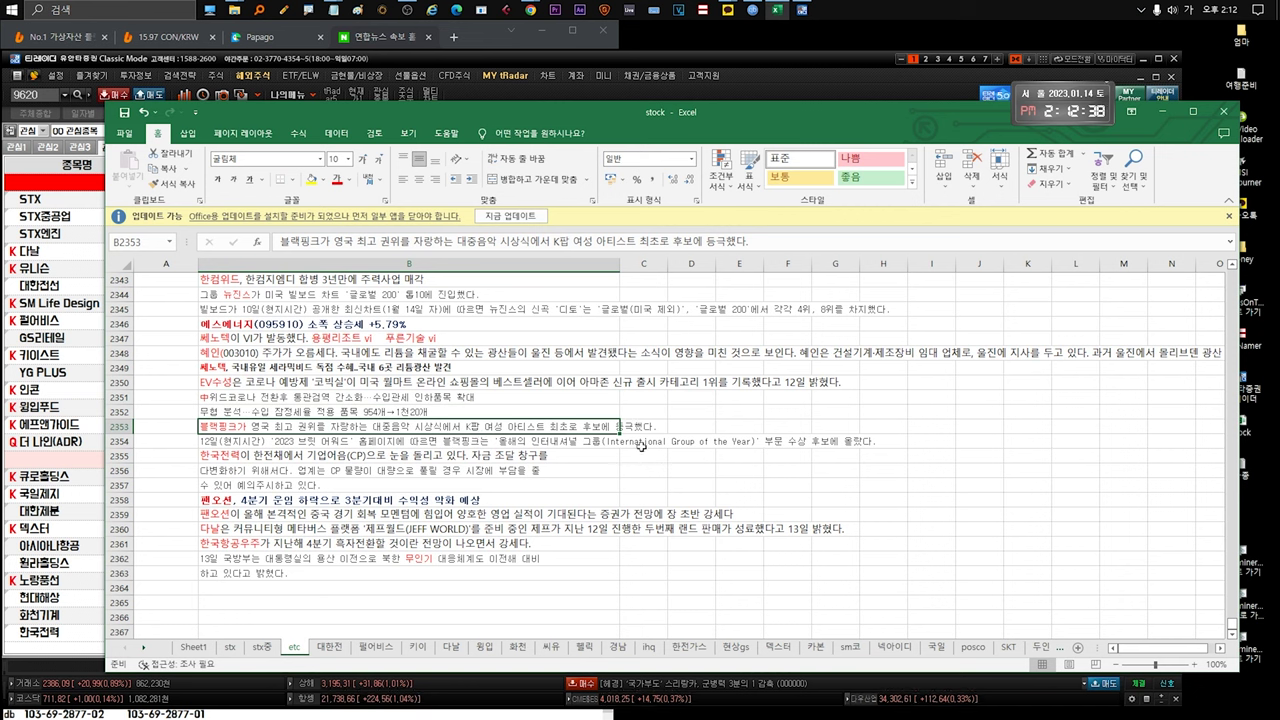
left_click(586, 443)
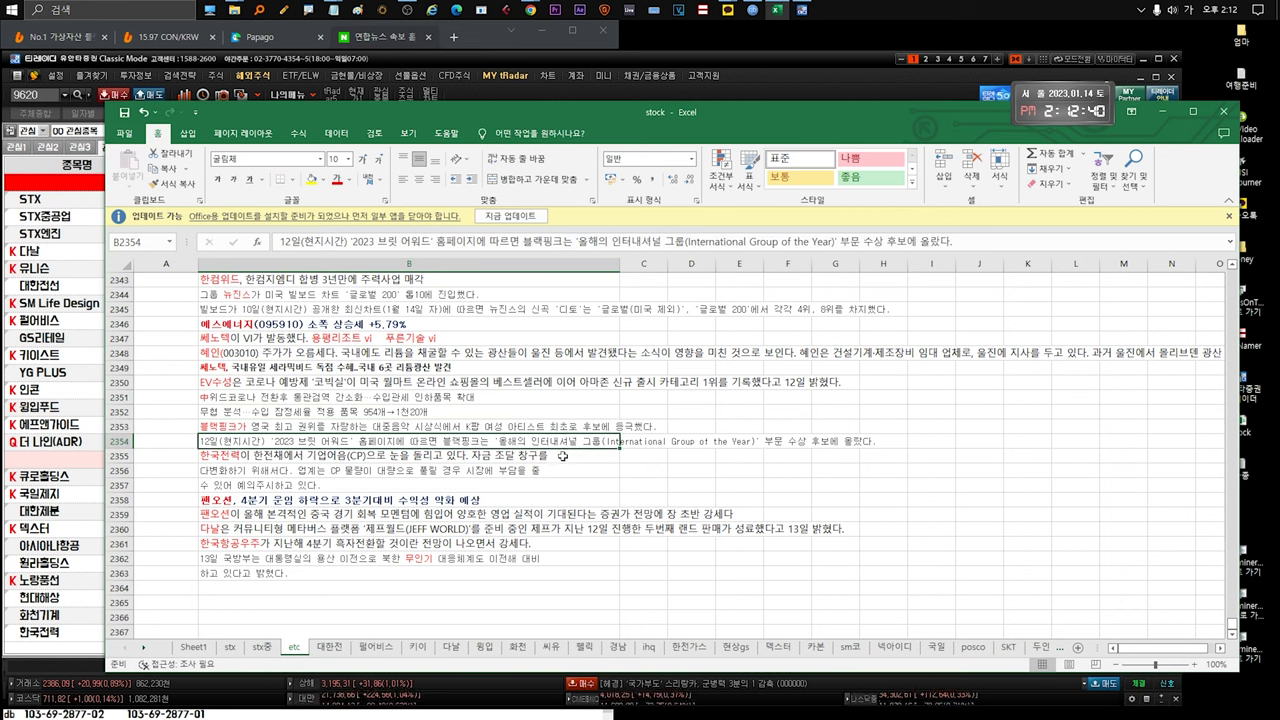
Step: Read the 한국전력 commercial paper note, highlighting its cells B2355 to B2357
left_click(489, 458)
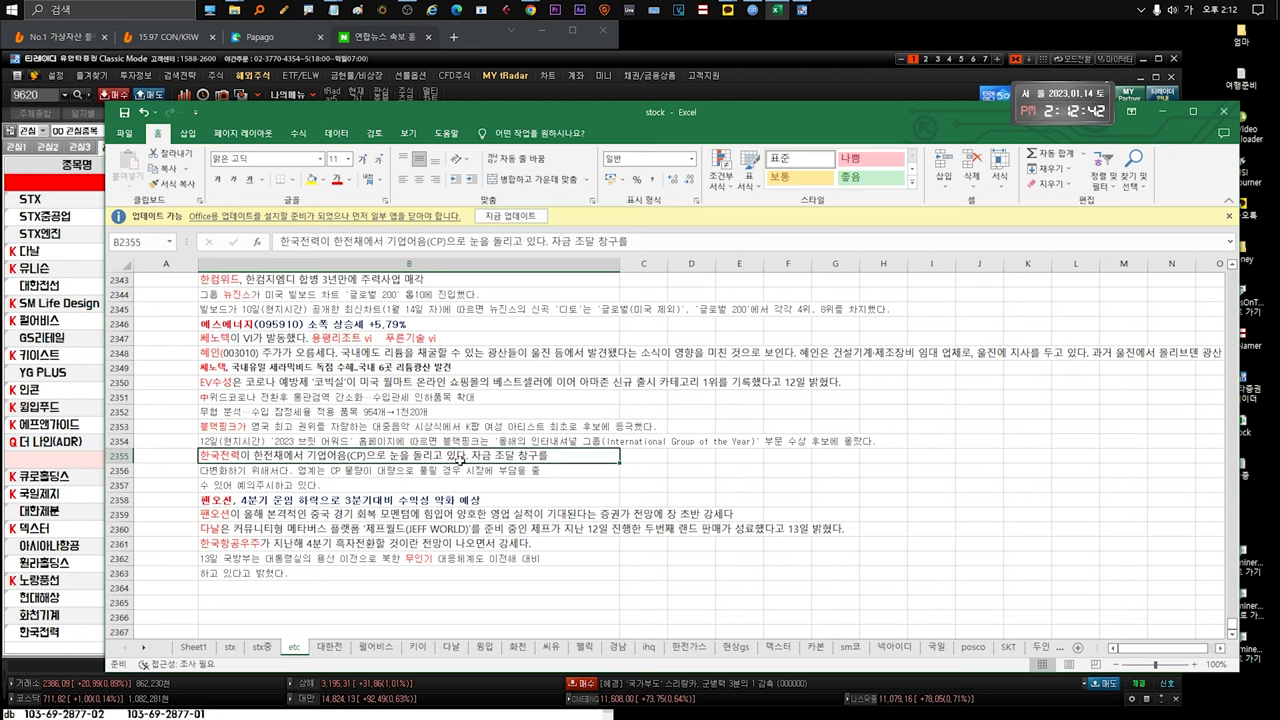
scroll(459, 457, "down", 1)
left_click_drag(447, 413, 440, 440)
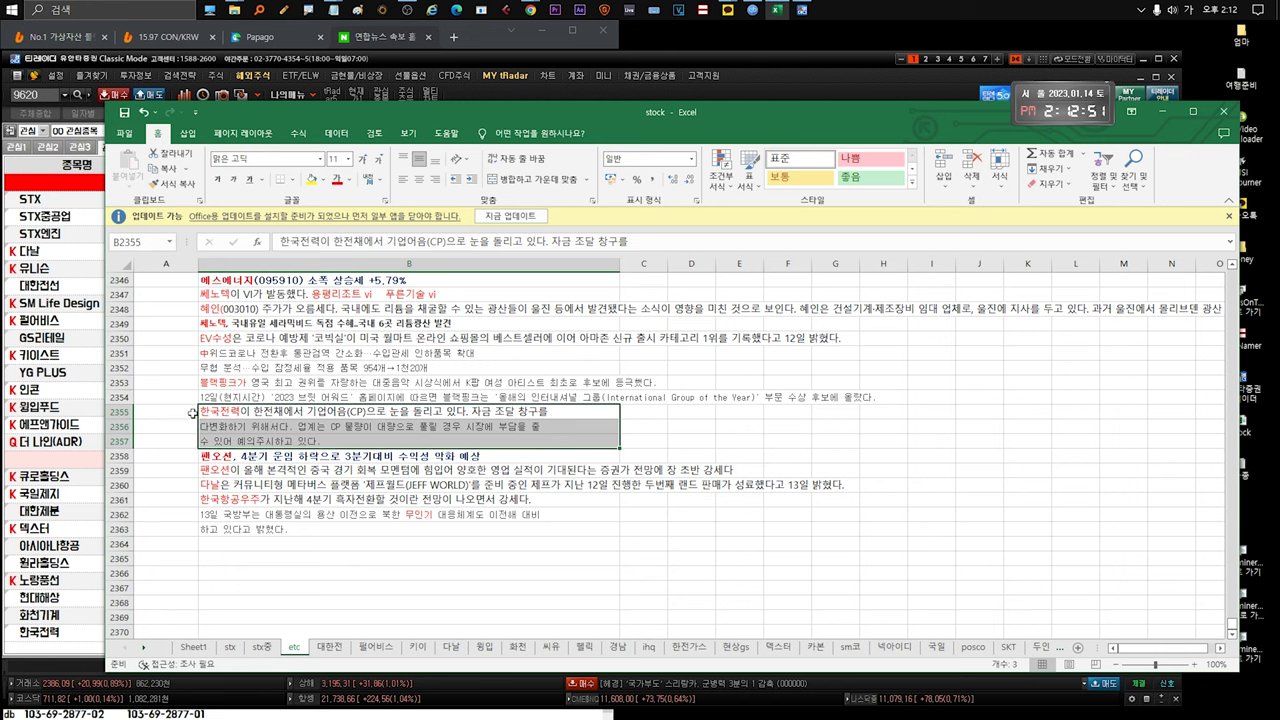
Step: Read the 팬오션 headline on fourth-quarter freight rates and profitability in B2358
left_click(287, 460)
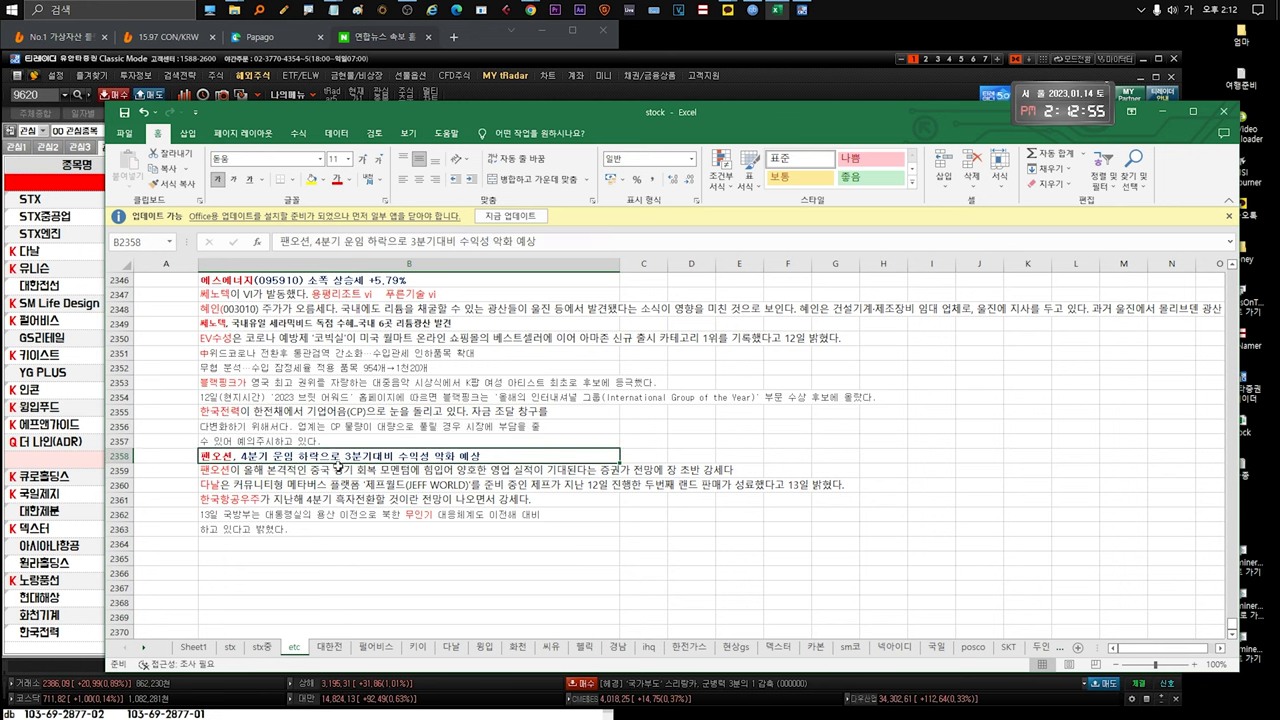
left_click(338, 466)
double_click(371, 469)
left_click_drag(400, 467, 612, 470)
left_click(450, 468)
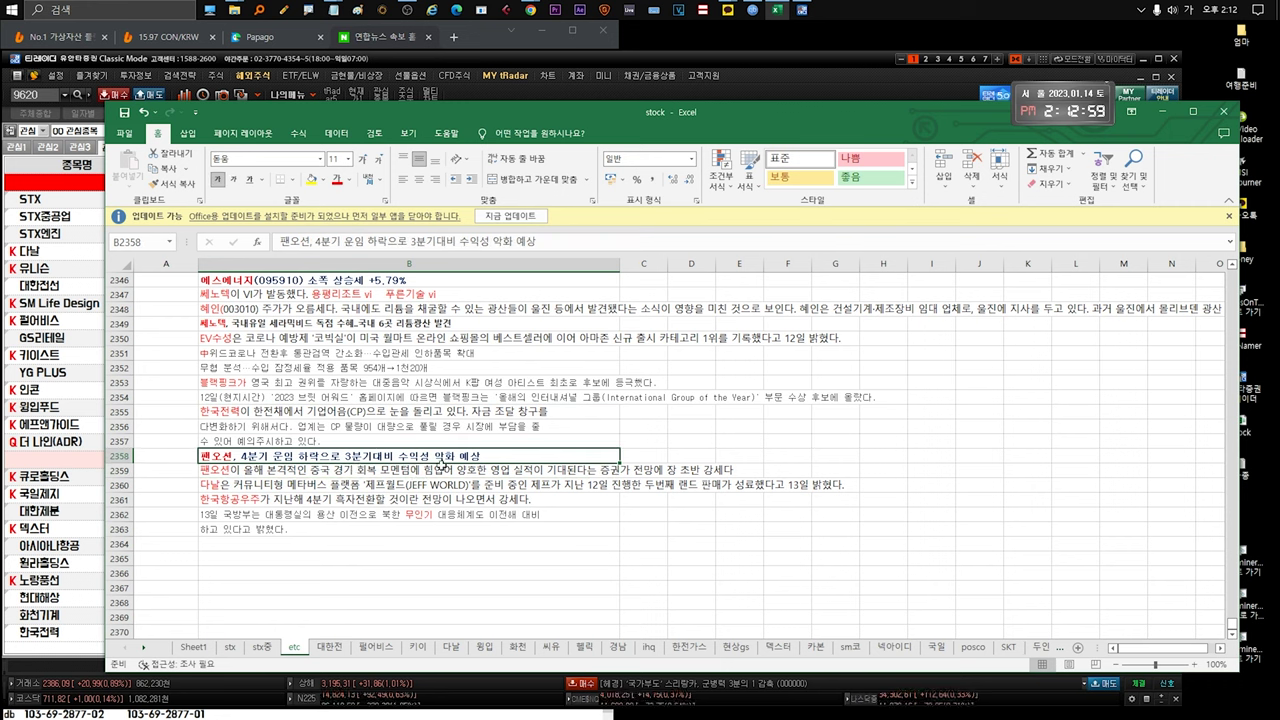
Step: Examine the 팬오션 note in B2359, highlighting its passages on China's recovery and the brokerage outlook, and leave the cell unedited
left_click_drag(400, 469, 650, 471)
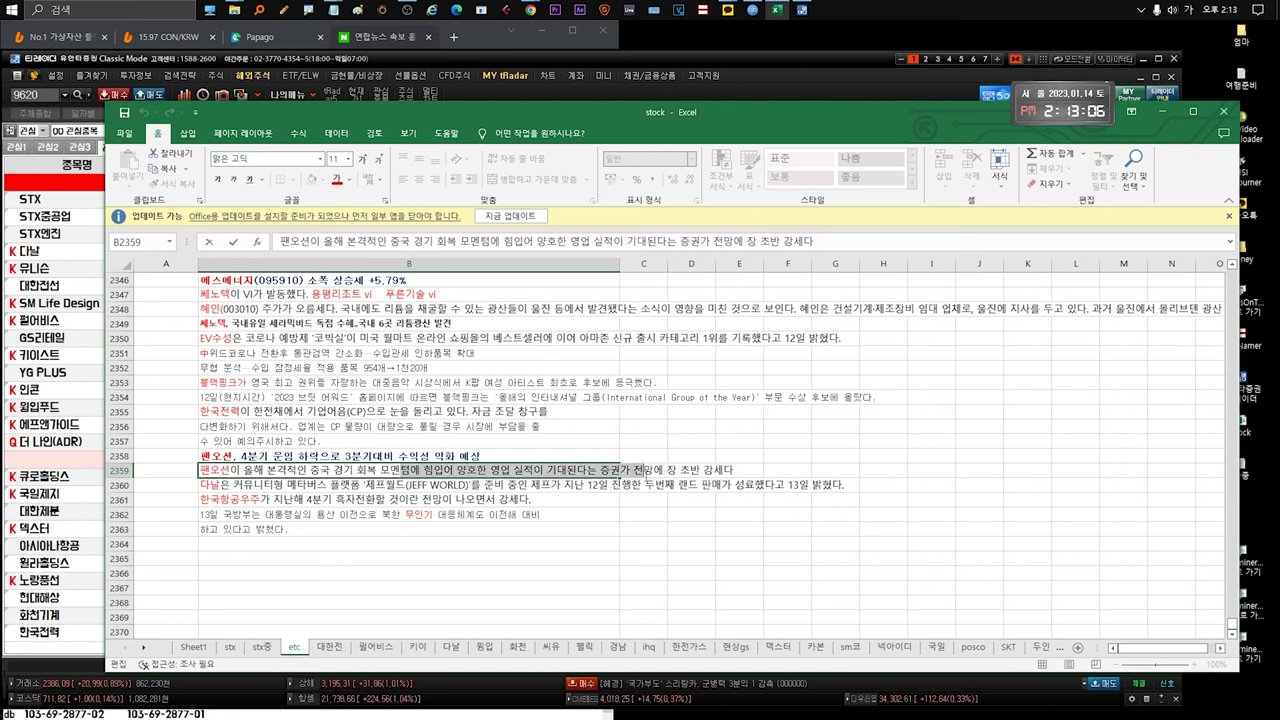
left_click(597, 470)
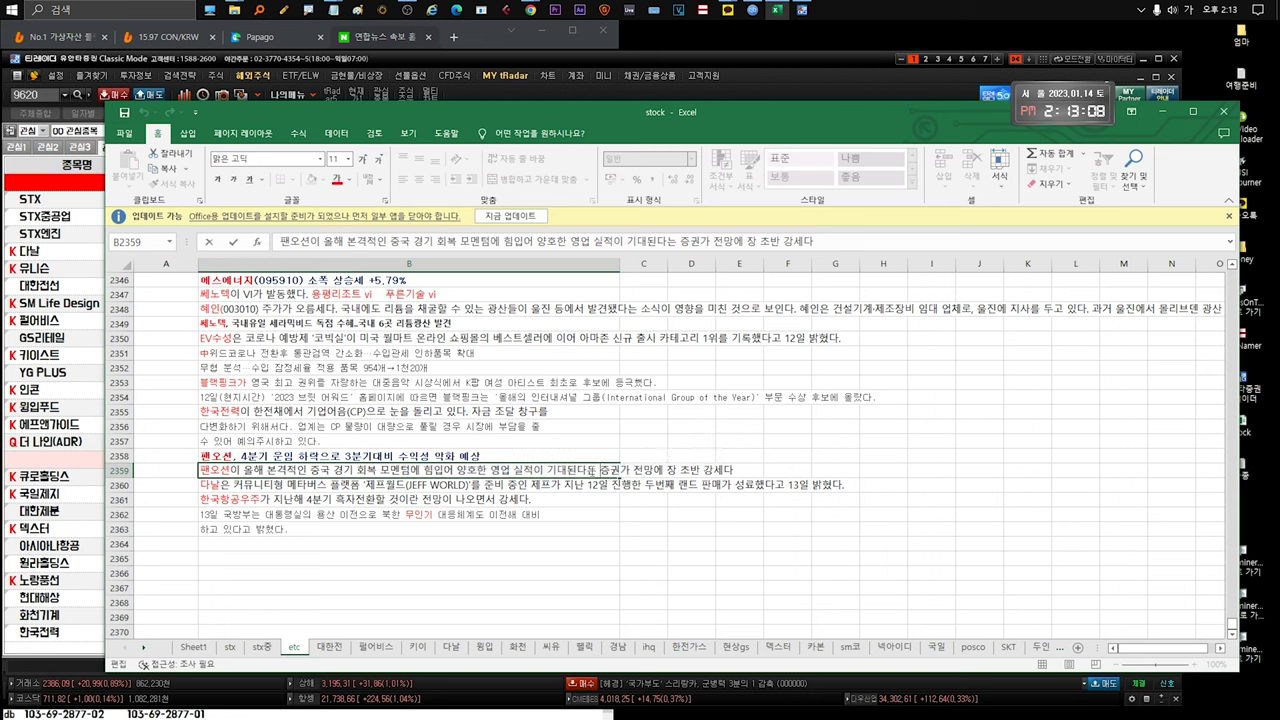
left_click_drag(597, 470, 740, 470)
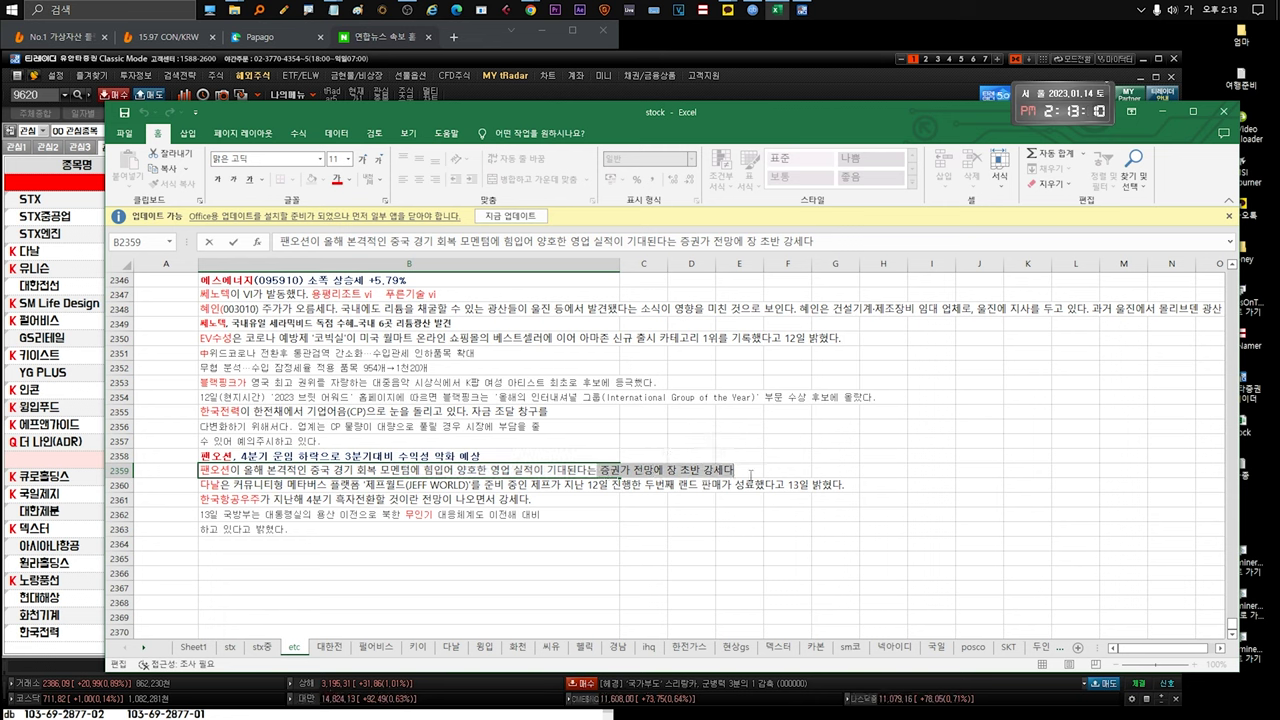
left_click_drag(597, 470, 200, 470)
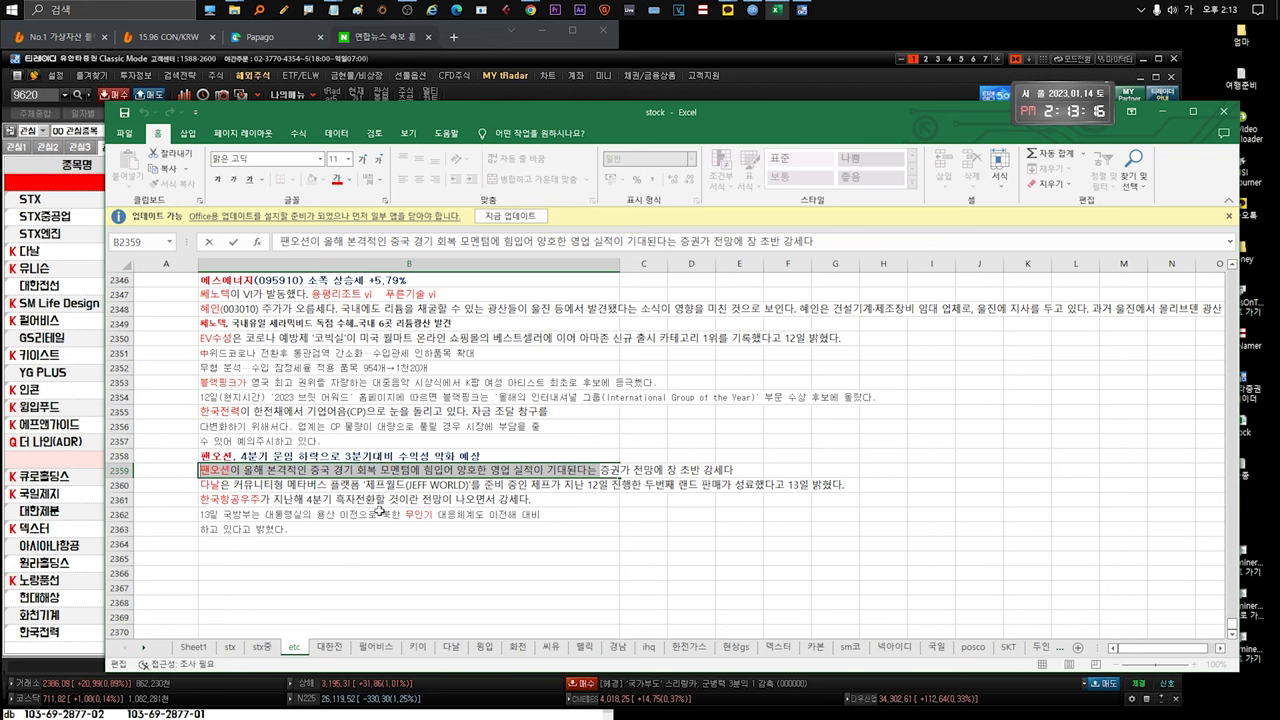
scroll(380, 508, "down", 1)
key("Escape")
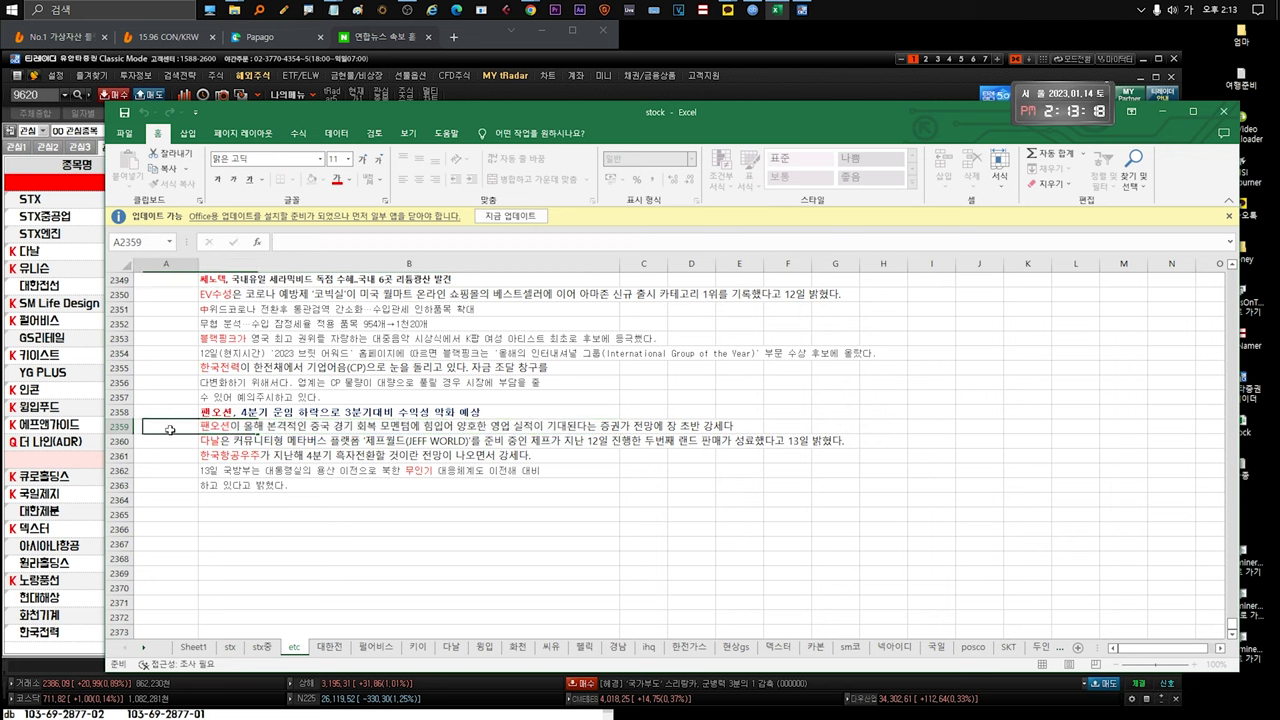
double_click(527, 425)
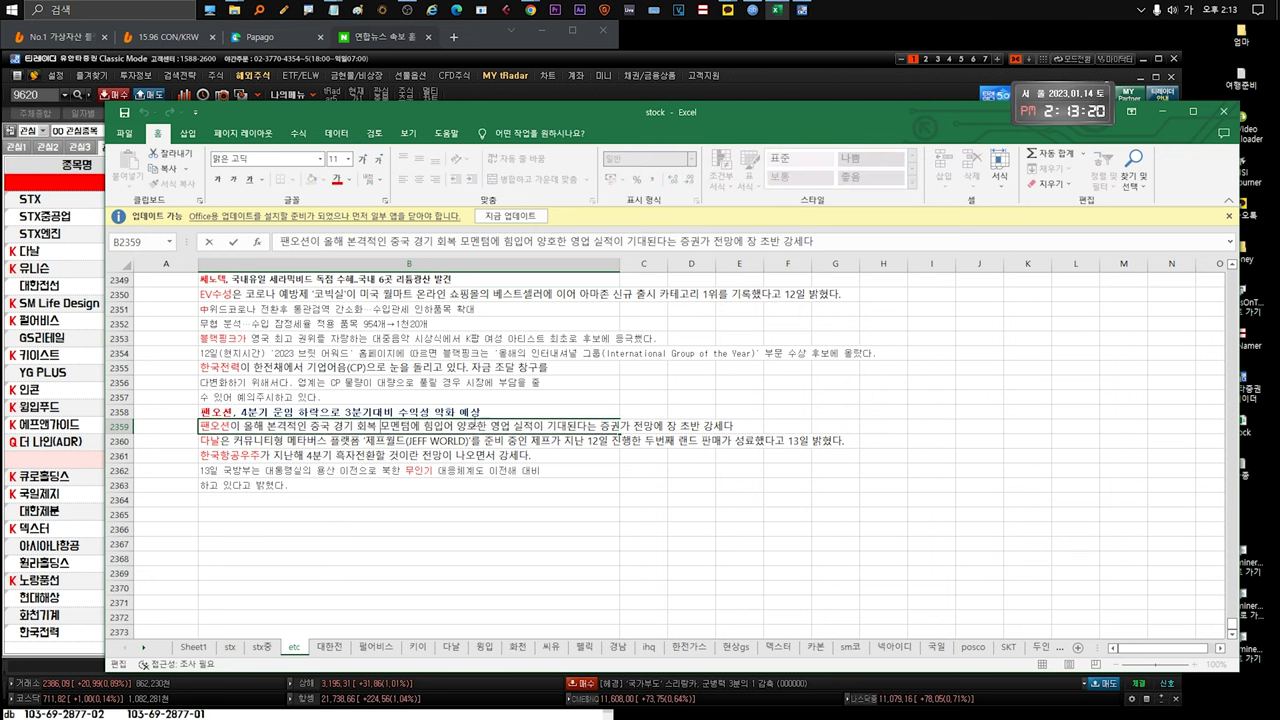
left_click_drag(476, 425, 578, 425)
key("Escape")
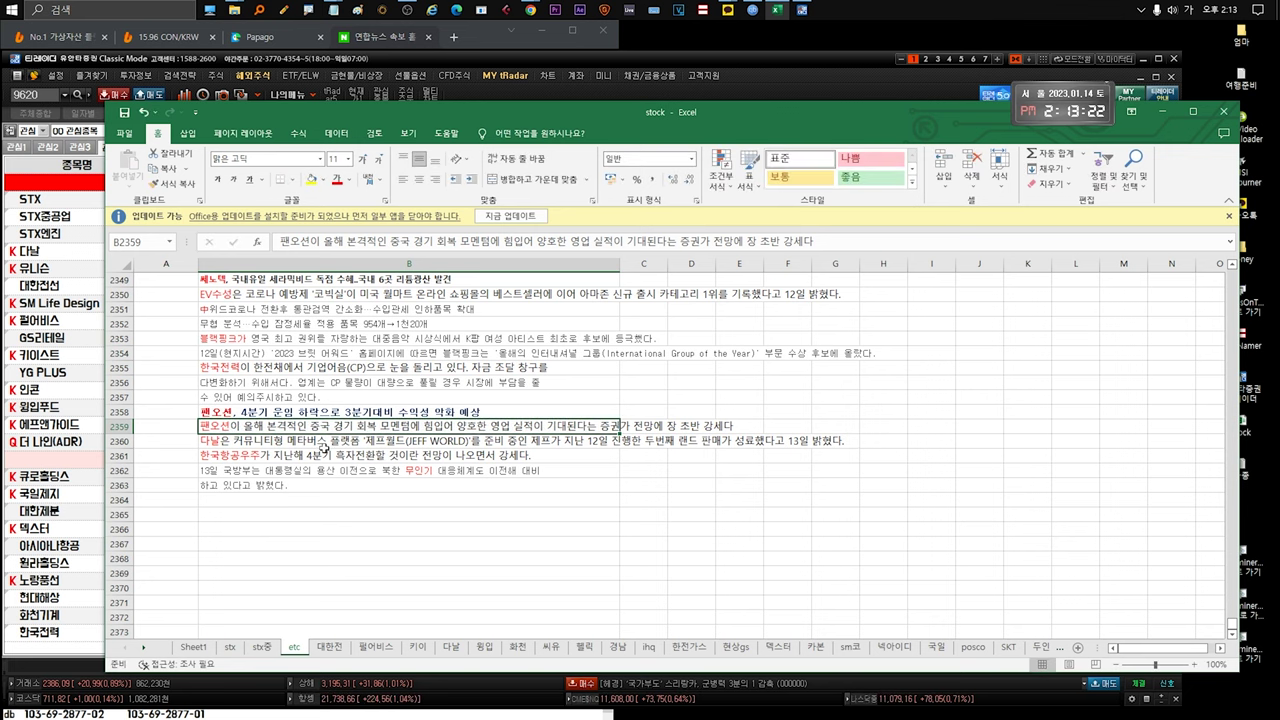
Step: Read the 다날 note in B2360, highlighting the passage on the 제프월드 metaverse land sale
left_click(325, 449)
key("Down")
double_click(321, 444)
left_click_drag(263, 444, 845, 454)
Step: Read the 한국항공우주 fourth-quarter turnaround note in B2361 and the defence ministry drone note in B2362 and B2363
left_click(318, 459)
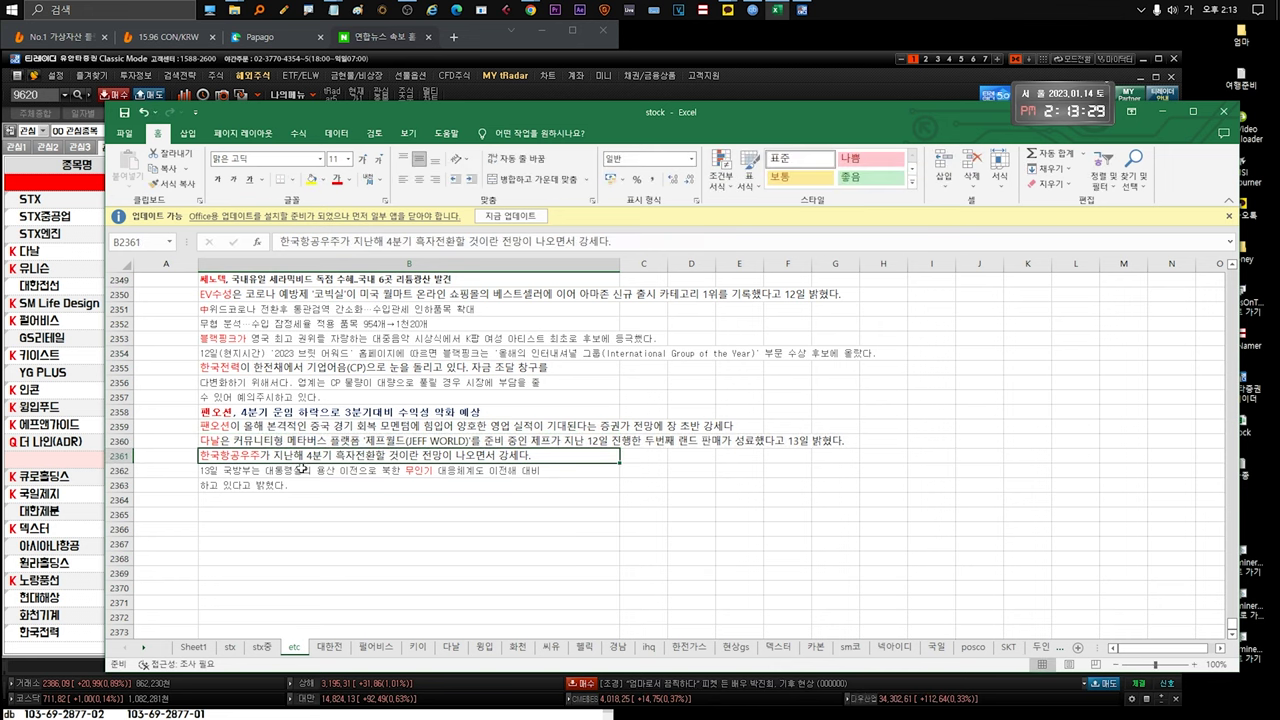
double_click(333, 456)
left_click_drag(333, 456, 452, 456)
left_click(317, 469)
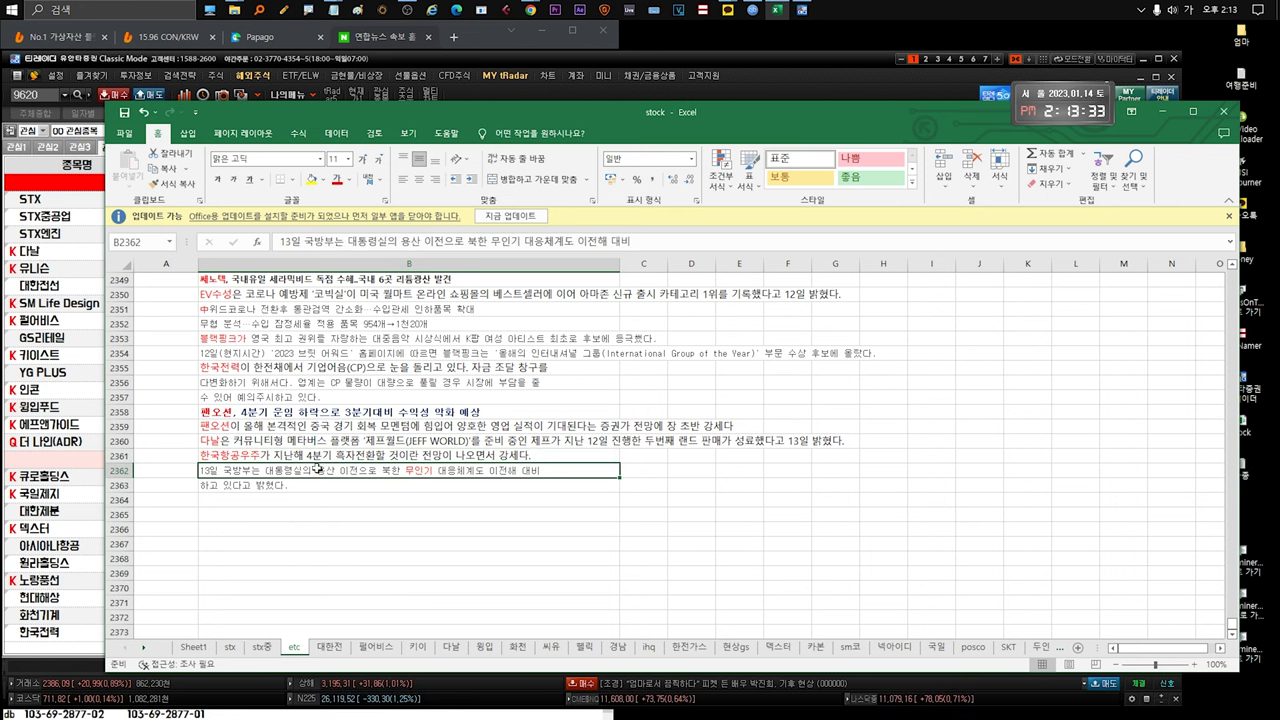
left_click(279, 484)
Step: Add the remark "금요일 시외 .. 원전쪽!!!! Uae ....." in the empty cell B2364
left_click(259, 498)
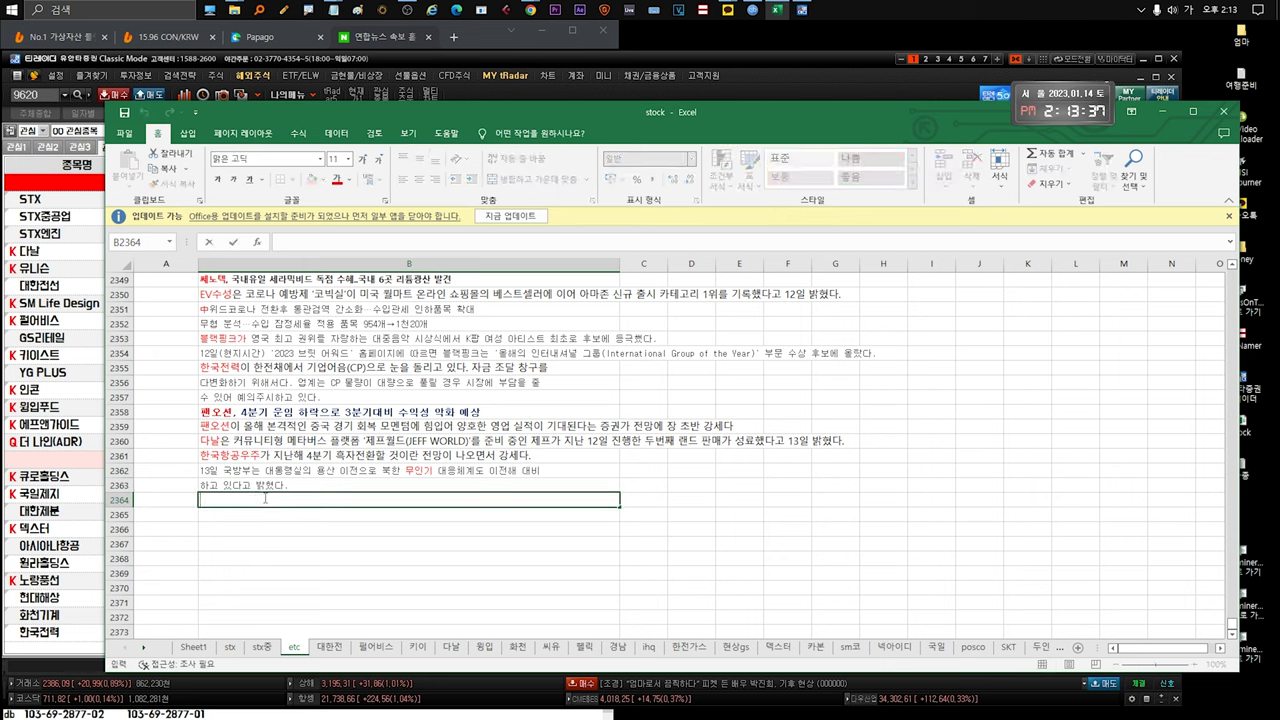
type("금요이")
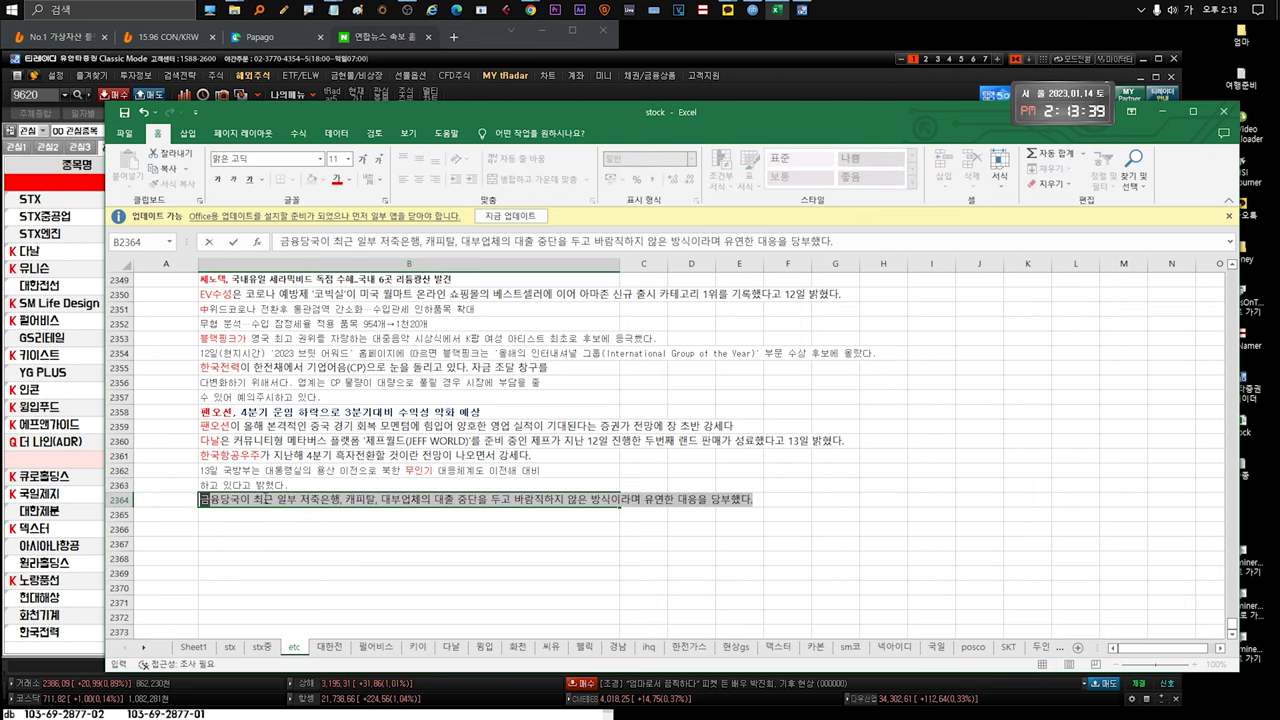
type("일 시외")
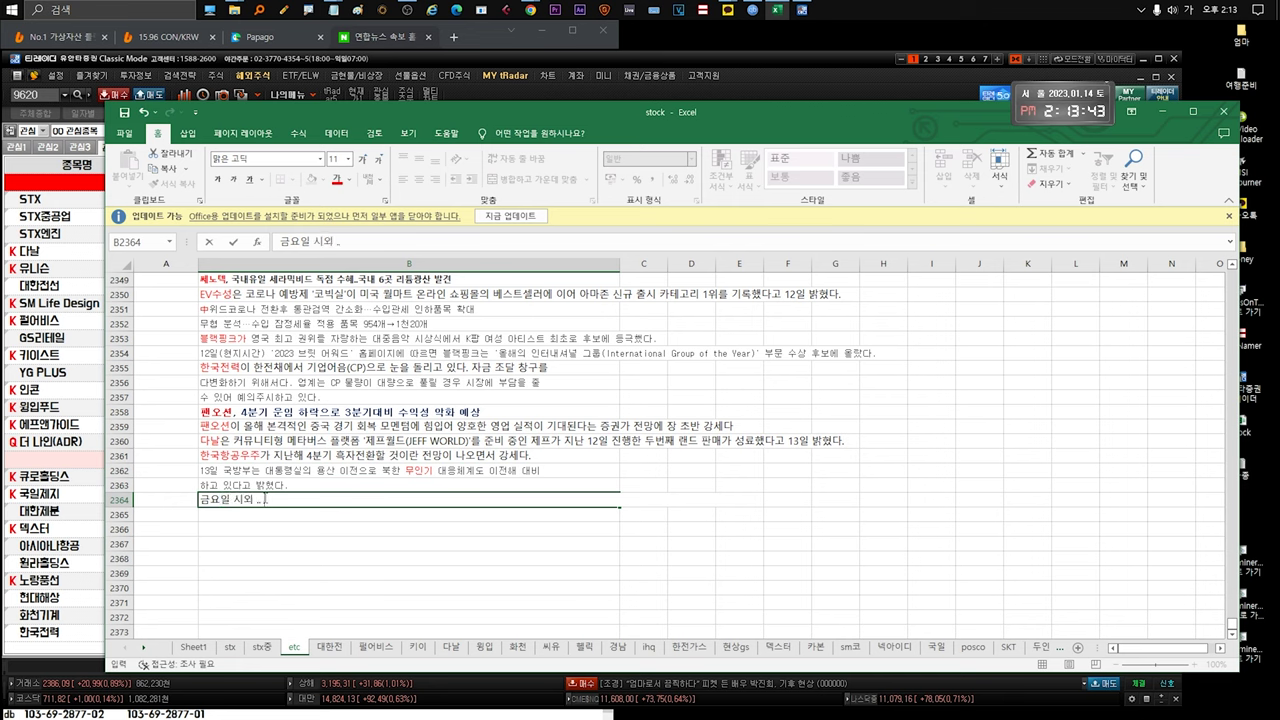
type(" .. 원")
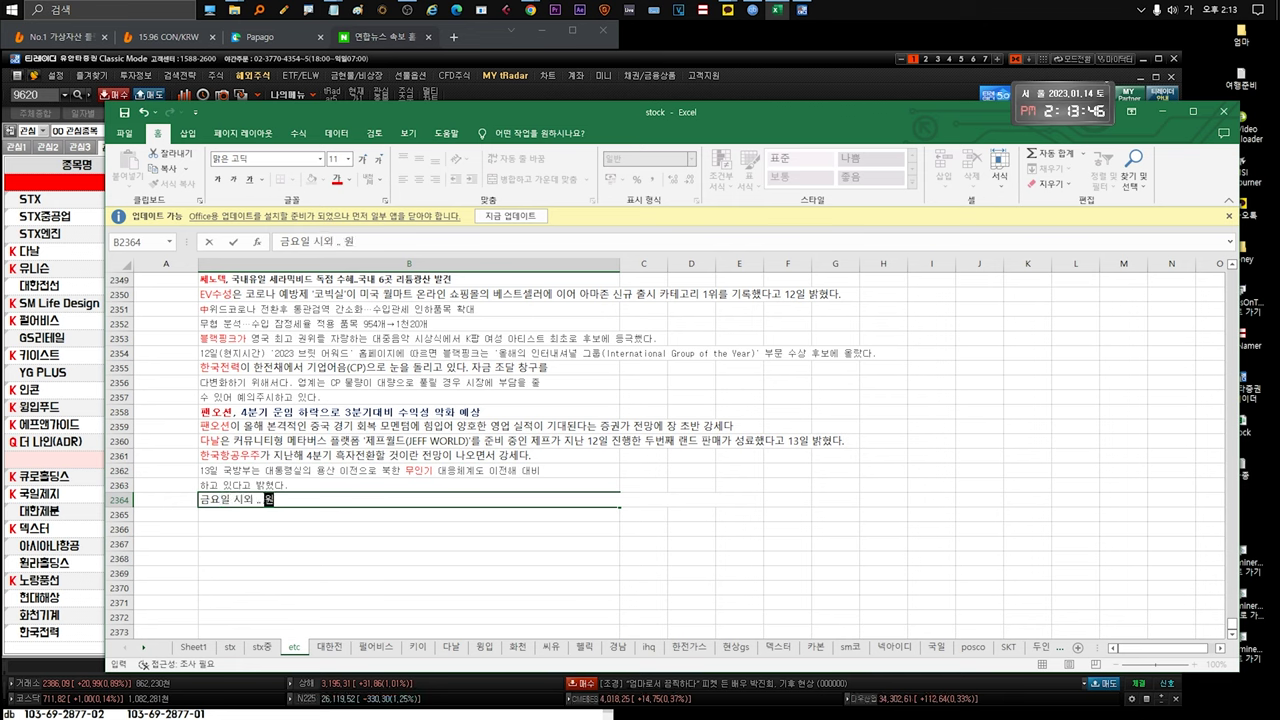
type("전쪽!!!! uae .....")
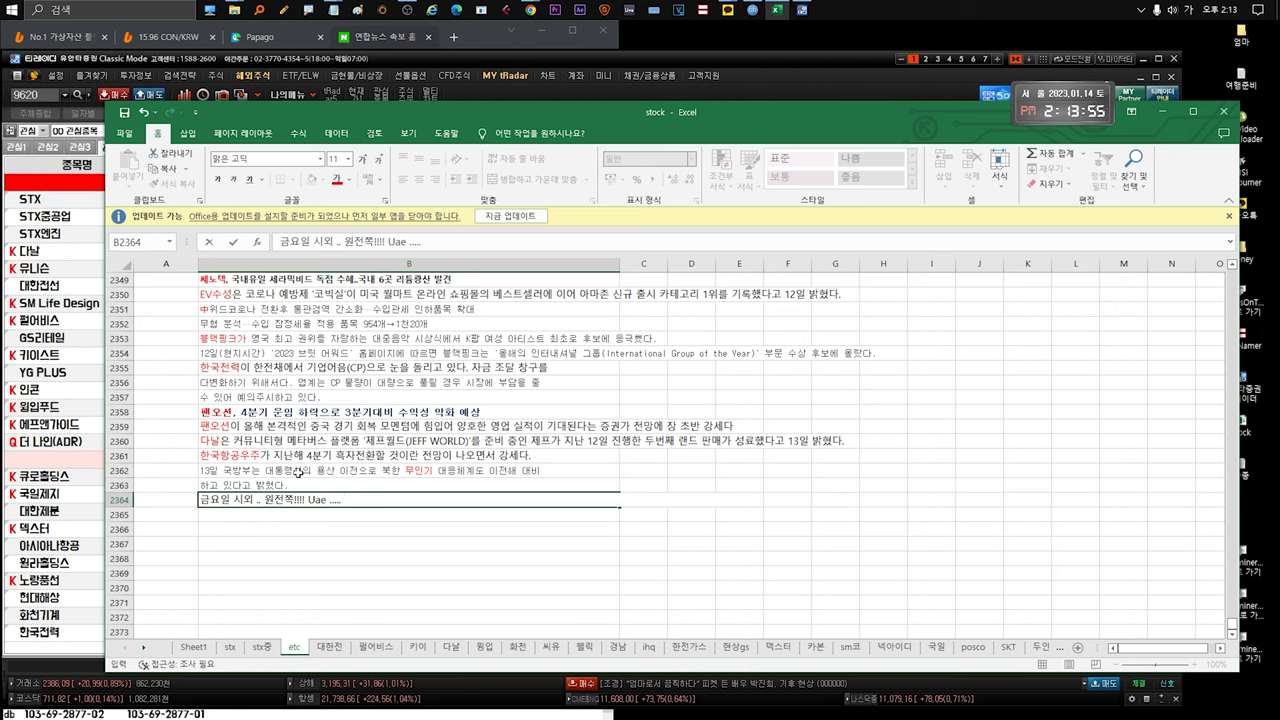
left_click(177, 513)
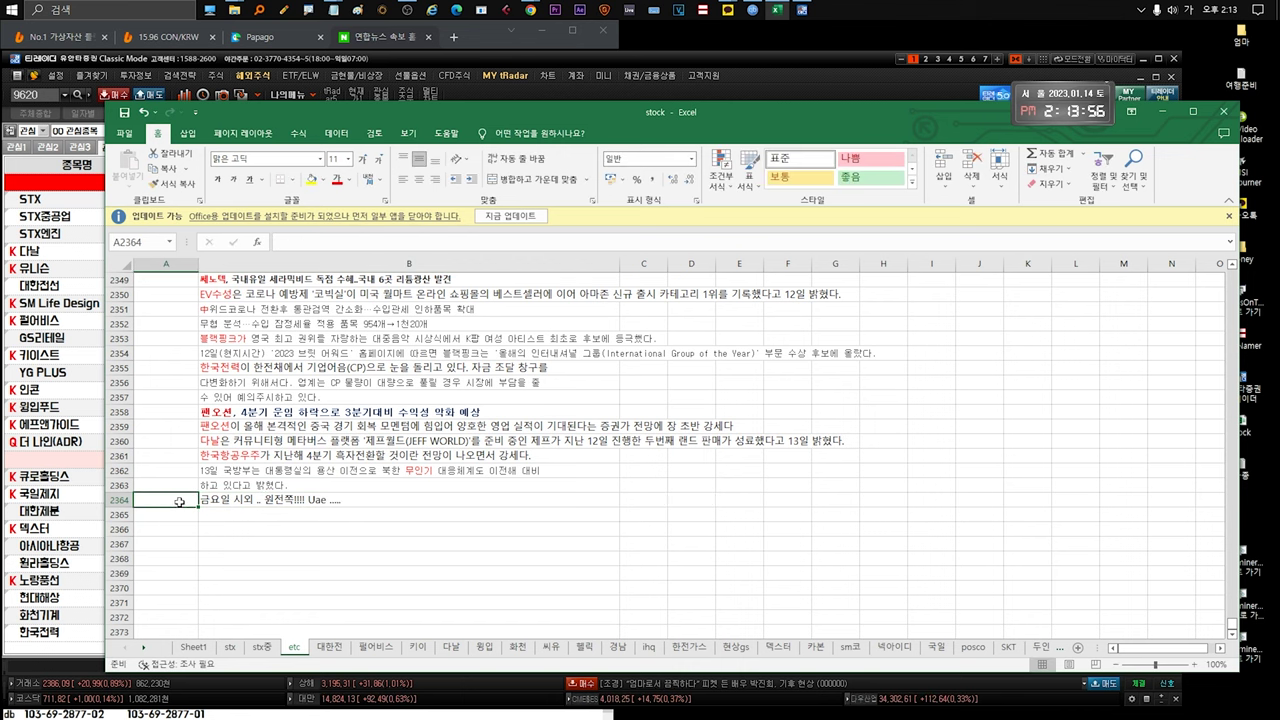
Step: Append "Mou.." to the end of the remark in B2364
double_click(392, 500)
type("Mou..")
type("...")
key("BackSpace")
key("BackSpace")
key("BackSpace")
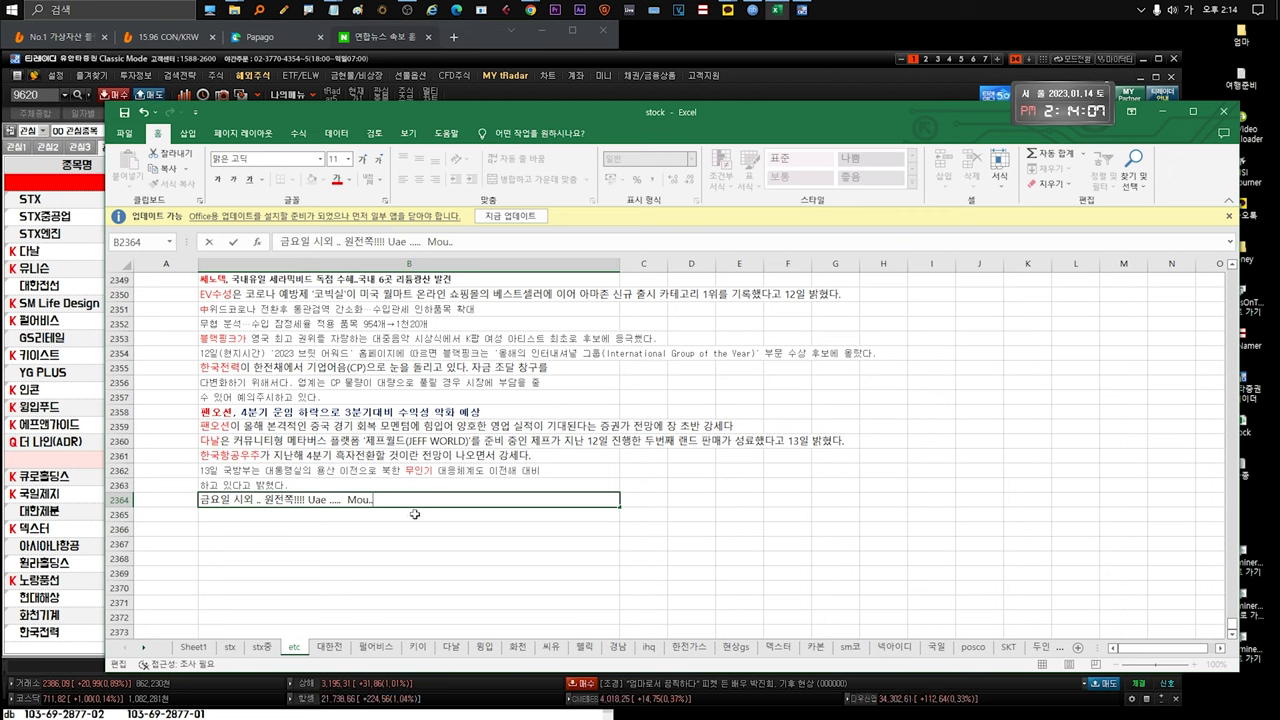
left_click(197, 500)
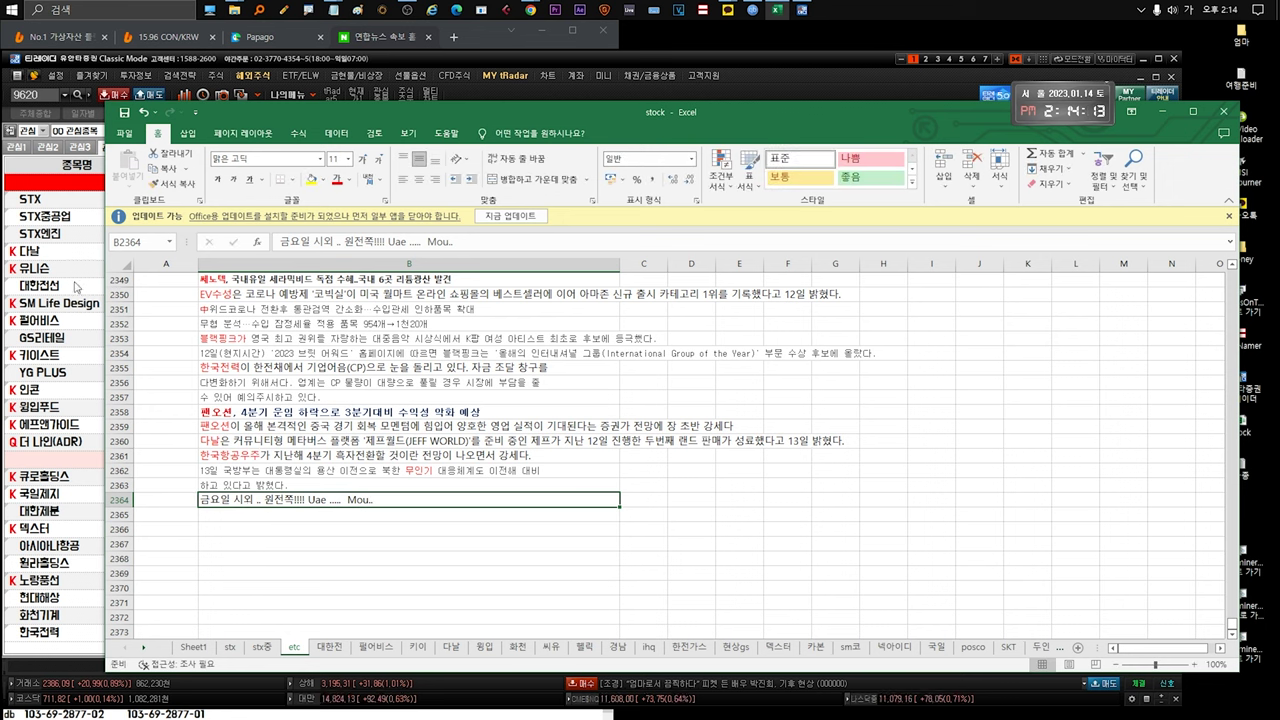
Step: Open the stx sheet, append dots after the "//" in the 20230109 note in B662, and select the note in B663
left_click(230, 647)
scroll(234, 491, "up", 2)
double_click(440, 426)
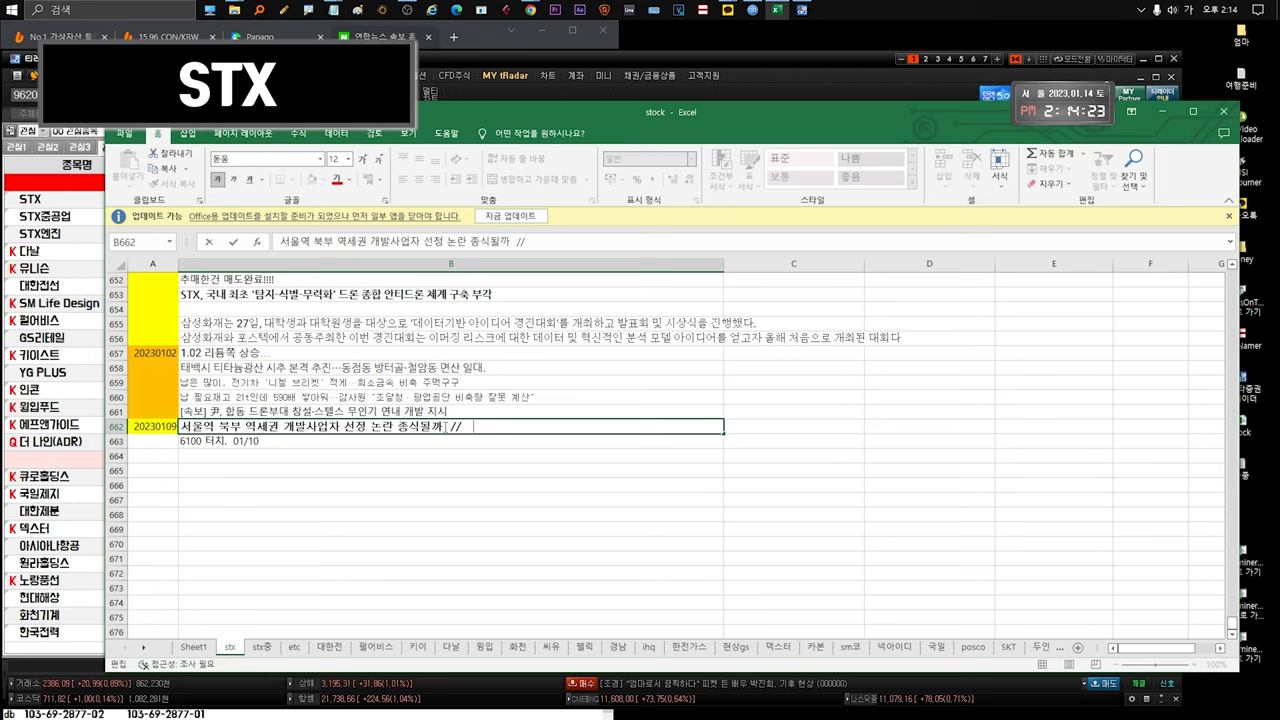
type(". .")
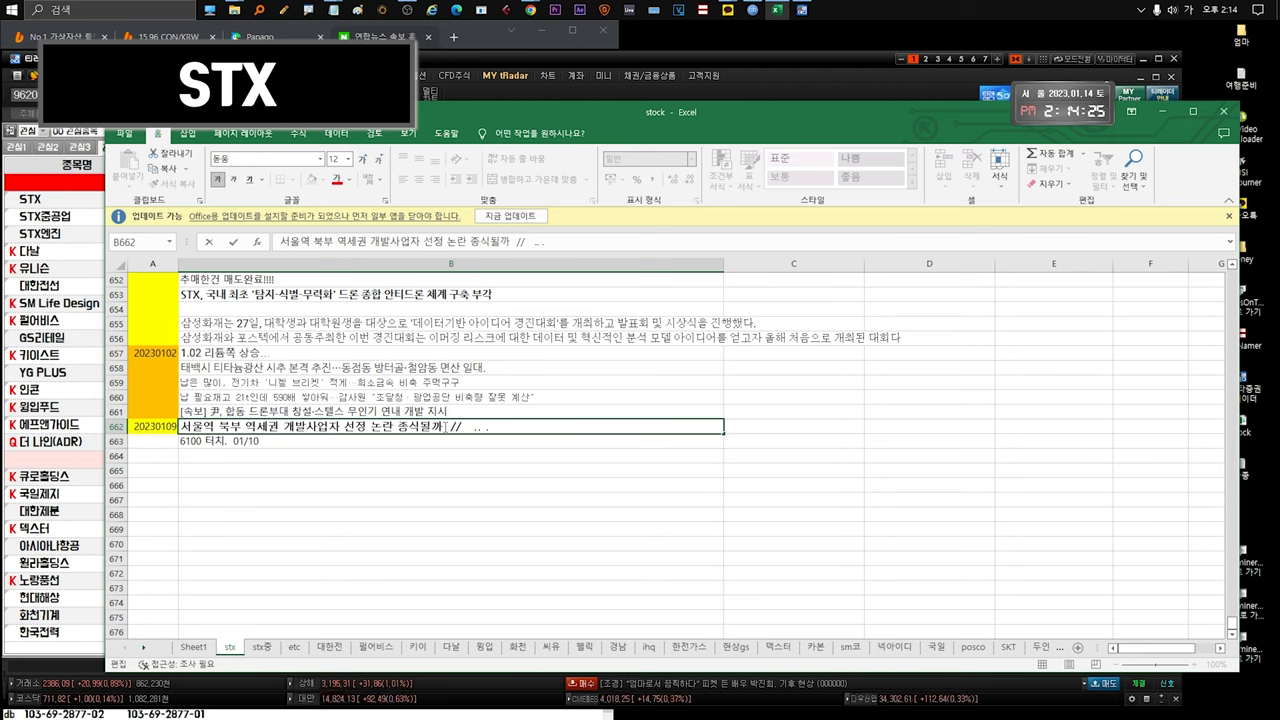
left_click(262, 443)
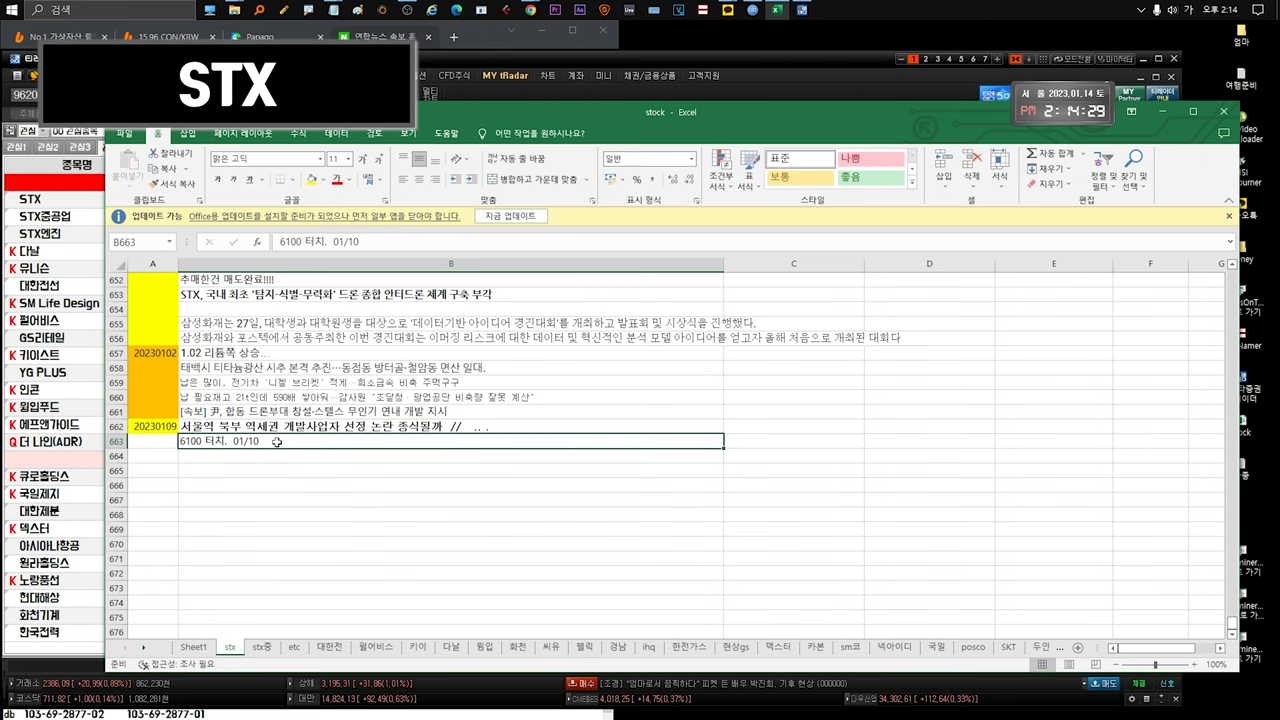
Step: Switch to the brokerage program, open the STX daily chart and examine its price history over a longer period
left_click(73, 204)
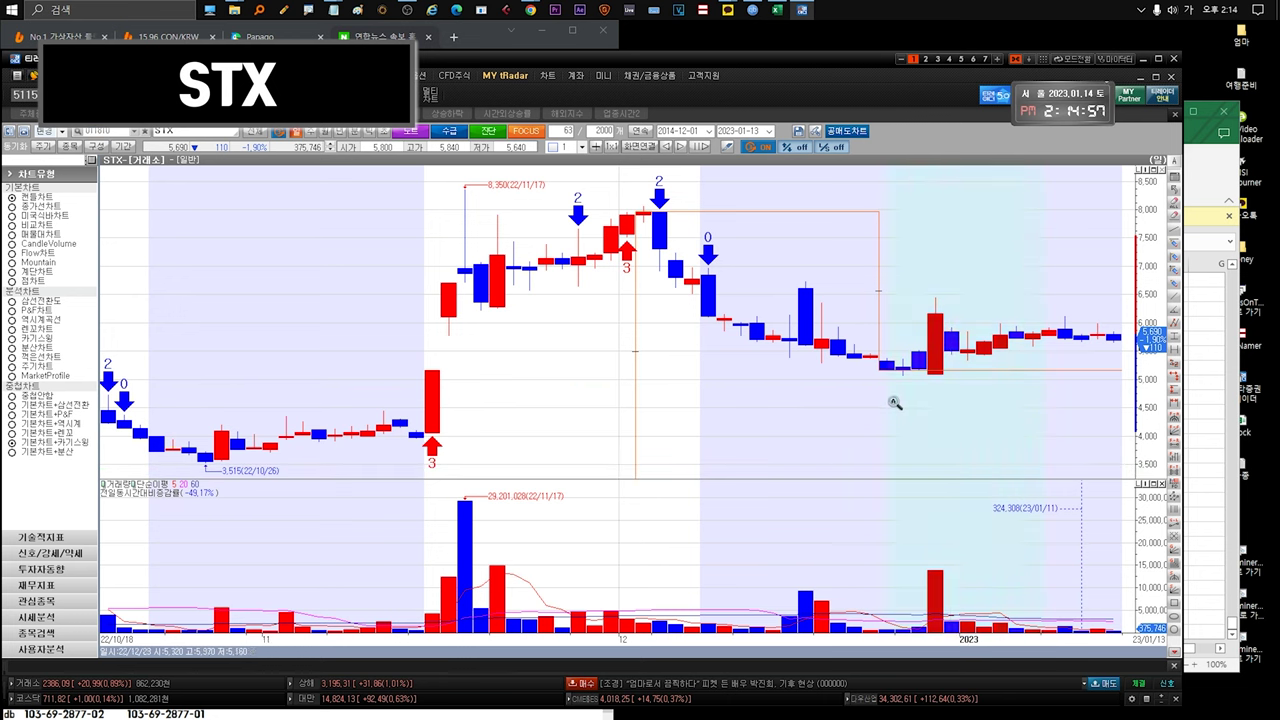
scroll(894, 403, "down", 5)
scroll(929, 371, "up", 3)
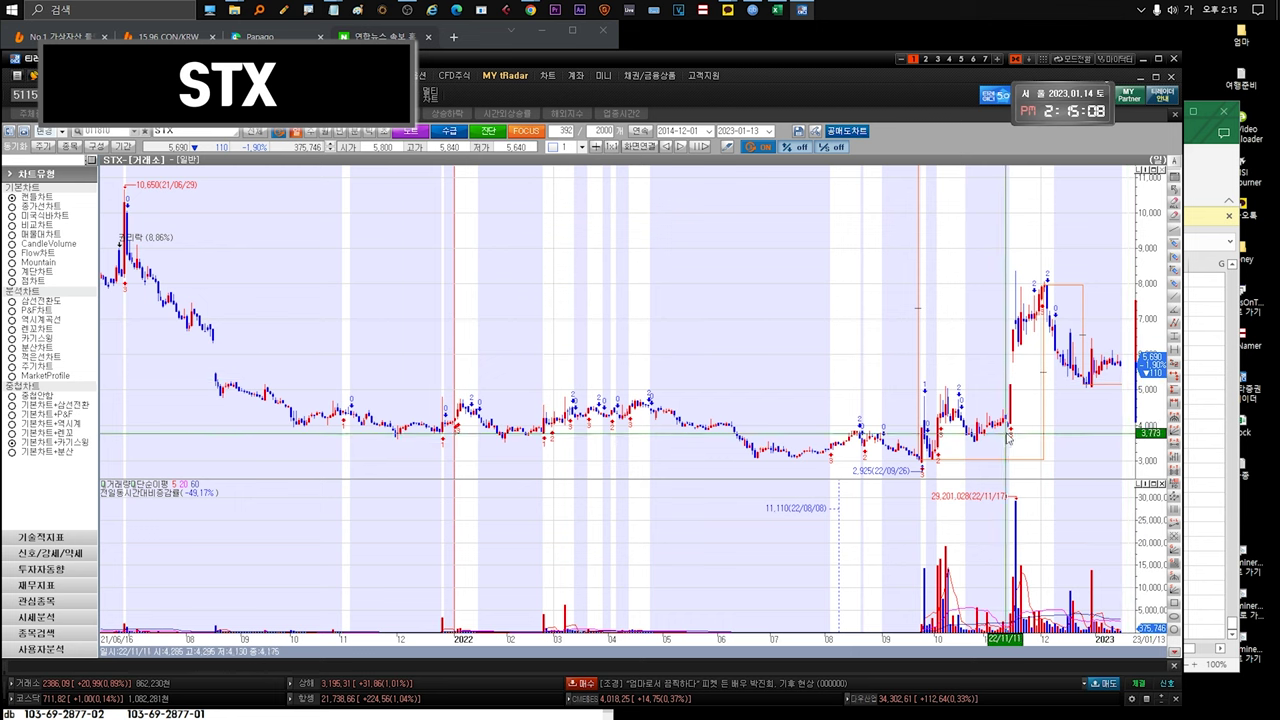
mouse_move(1015, 435)
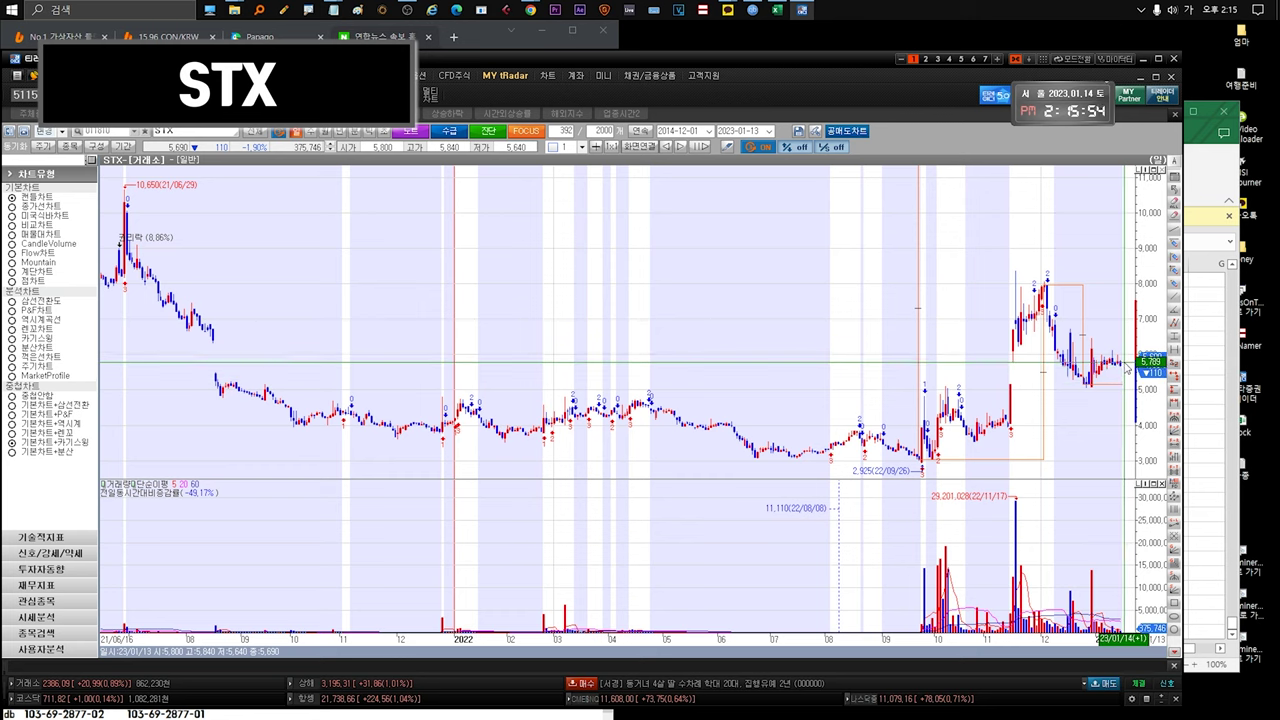
Step: Return to the stock workbook and enter "포스텍!!!!! 뉴스x .. 예비입찰xxxx" in B664 of the stx sheet
left_click(1205, 178)
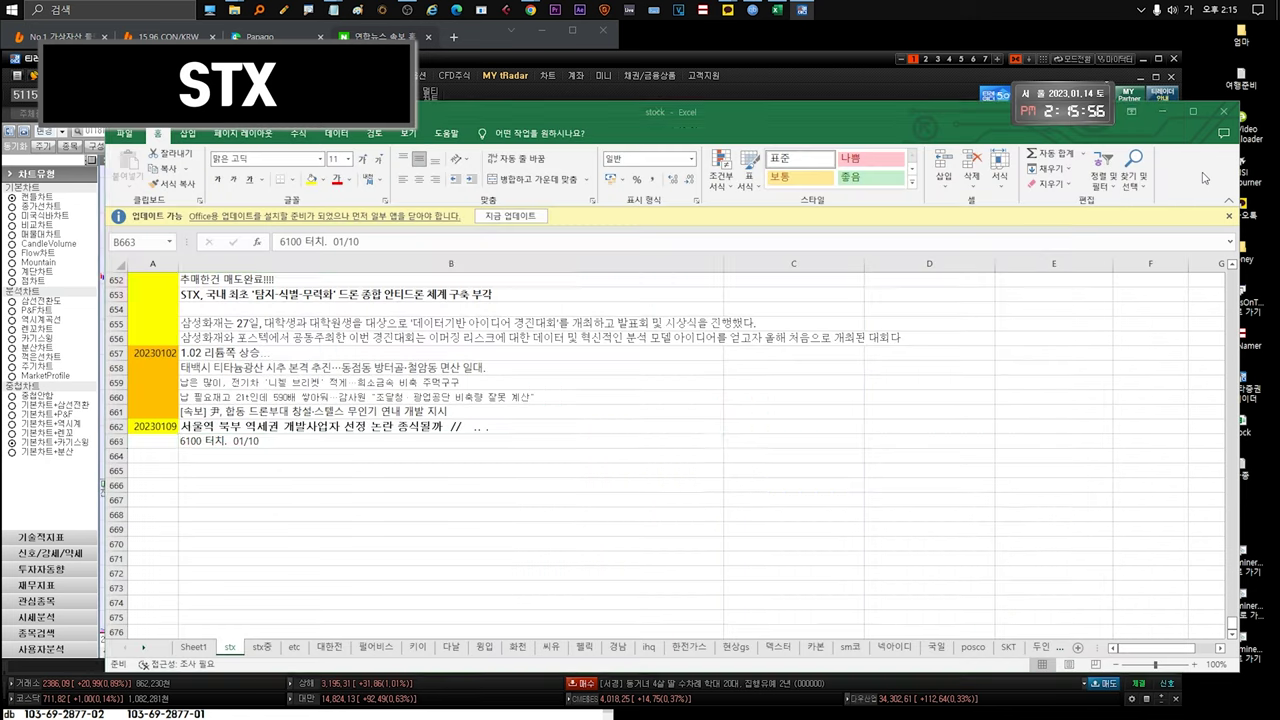
left_click(305, 456)
type("ㅂ")
type("스텍!!!!!")
type(" 뉴스x")
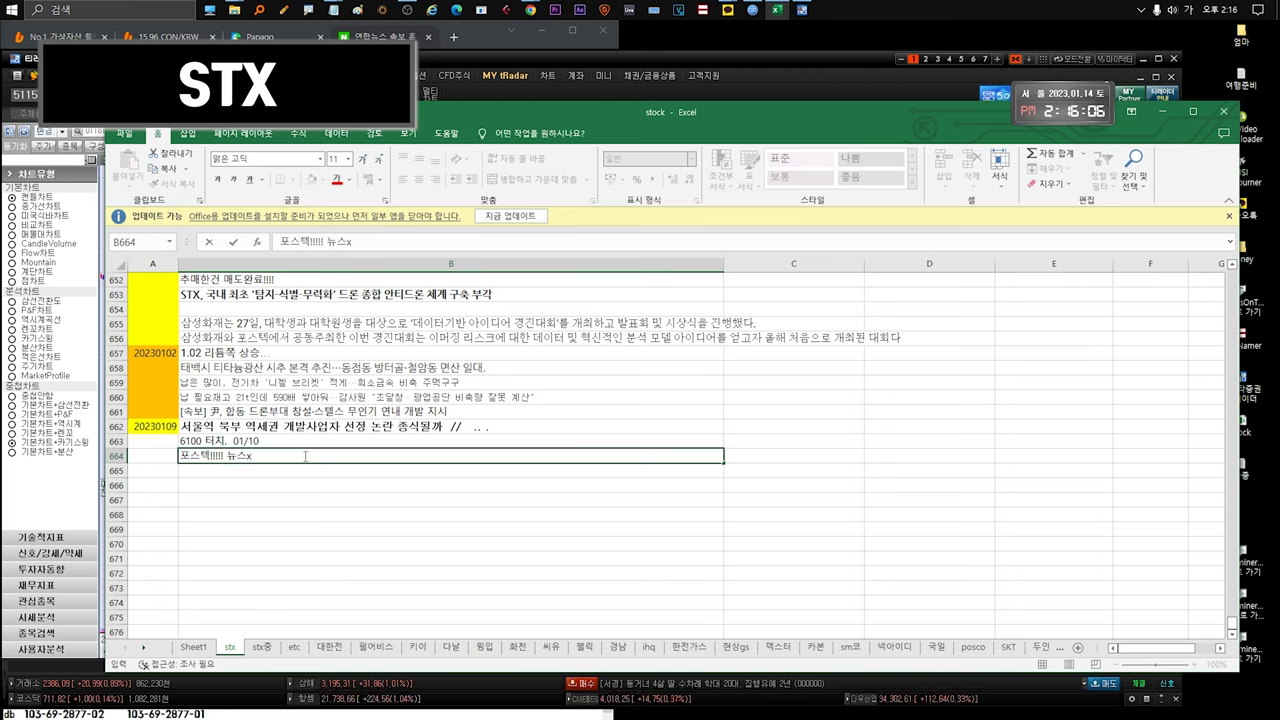
type(" .. 예비입찰xxxx")
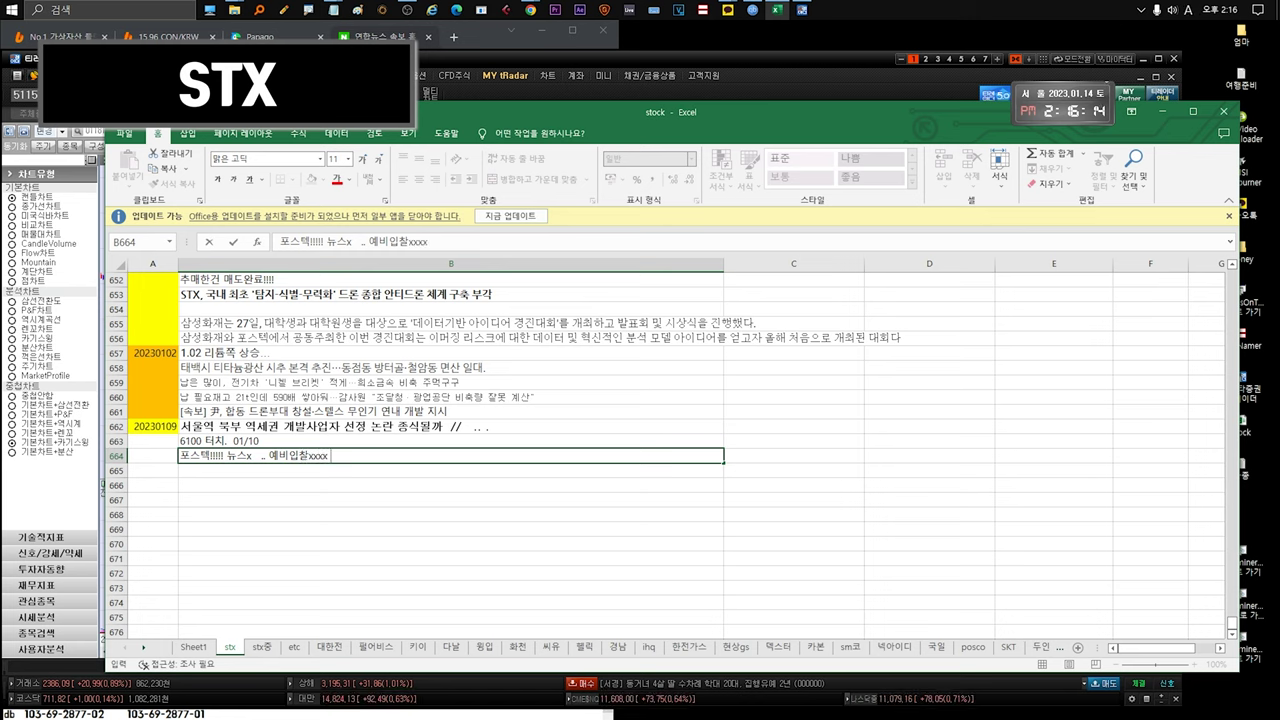
left_click(262, 588)
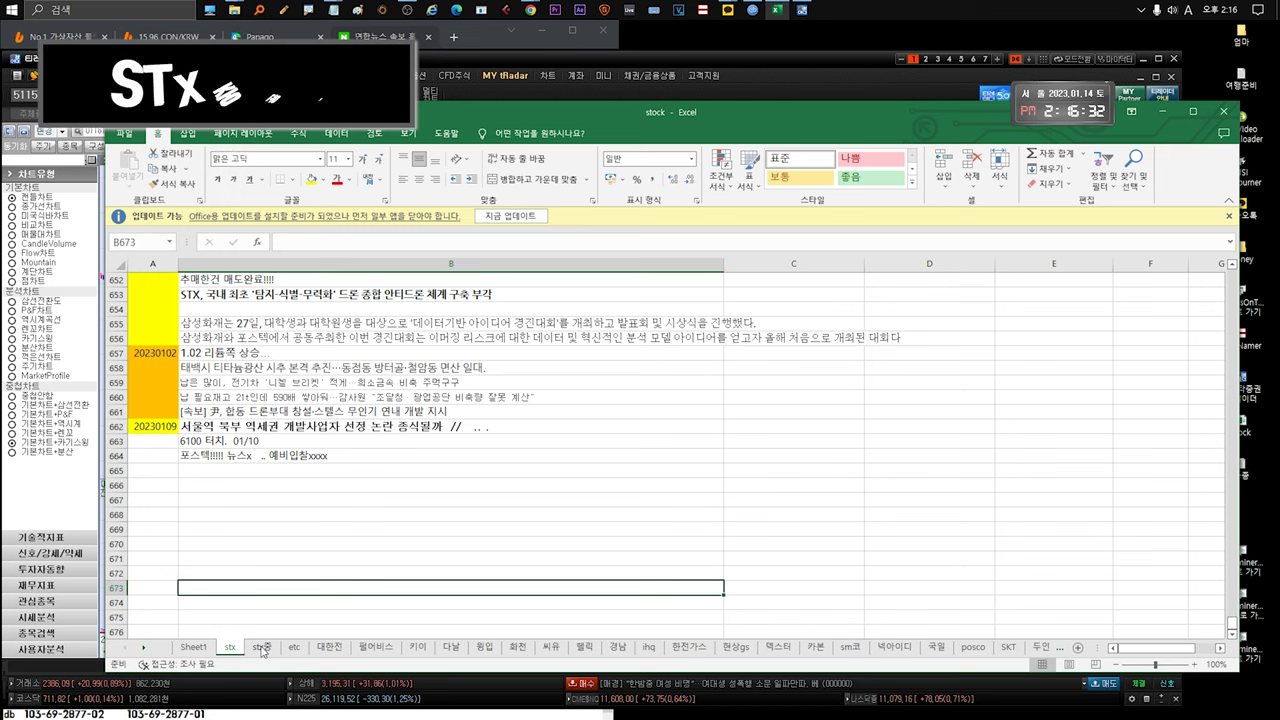
Step: Open the stx중 sheet and read the 20230109 notes in B389 and B390, including the STX엔진 supply contract
left_click(262, 647)
left_click(270, 355)
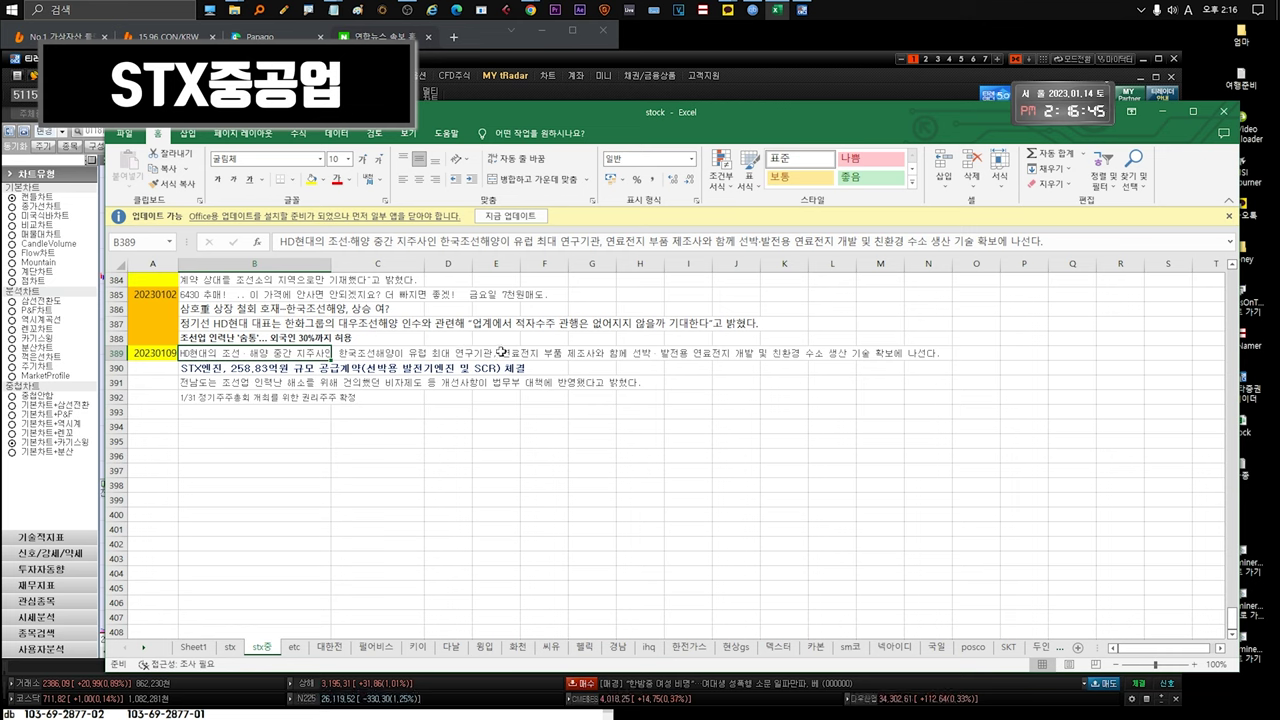
left_click(267, 367)
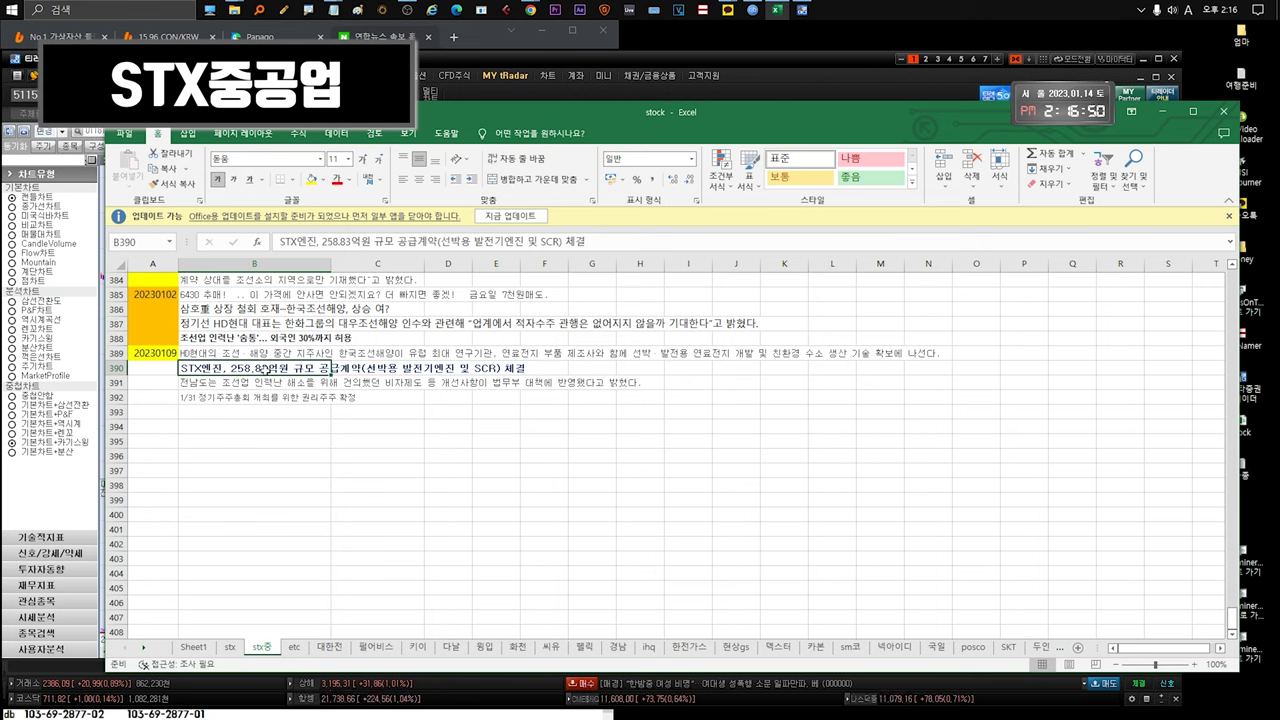
double_click(281, 369)
left_click_drag(303, 368, 167, 368)
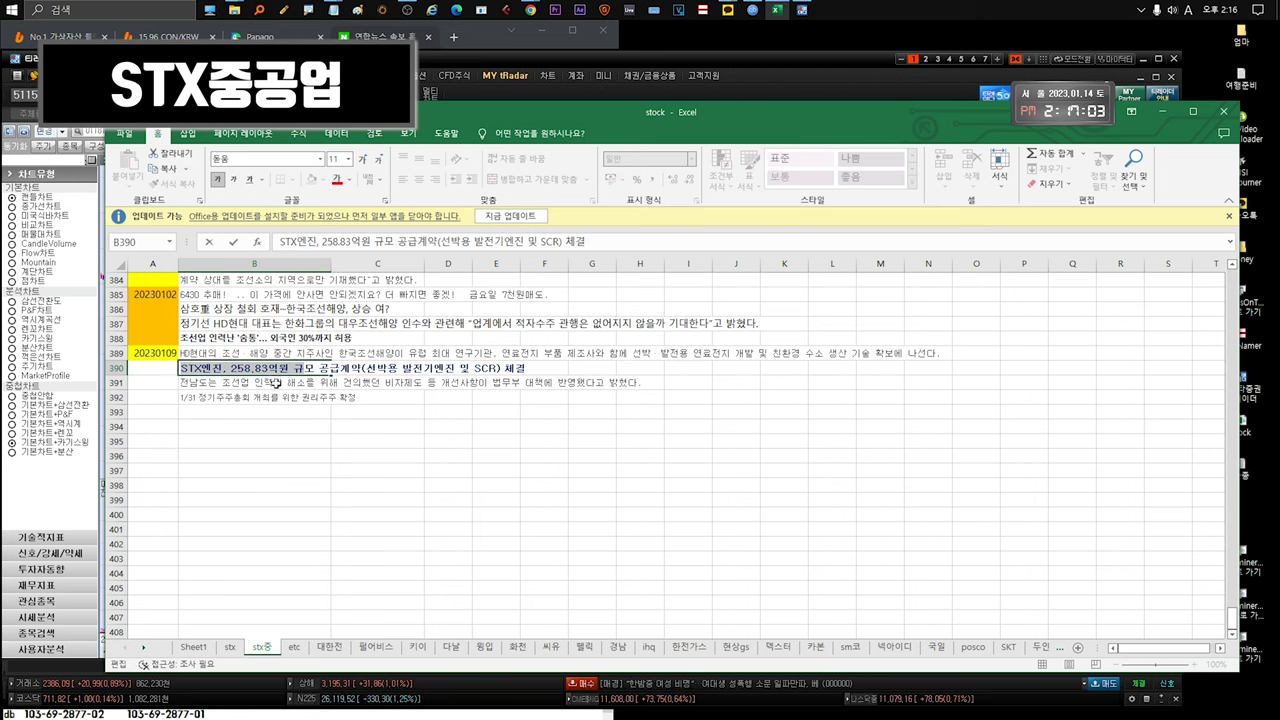
key("Escape")
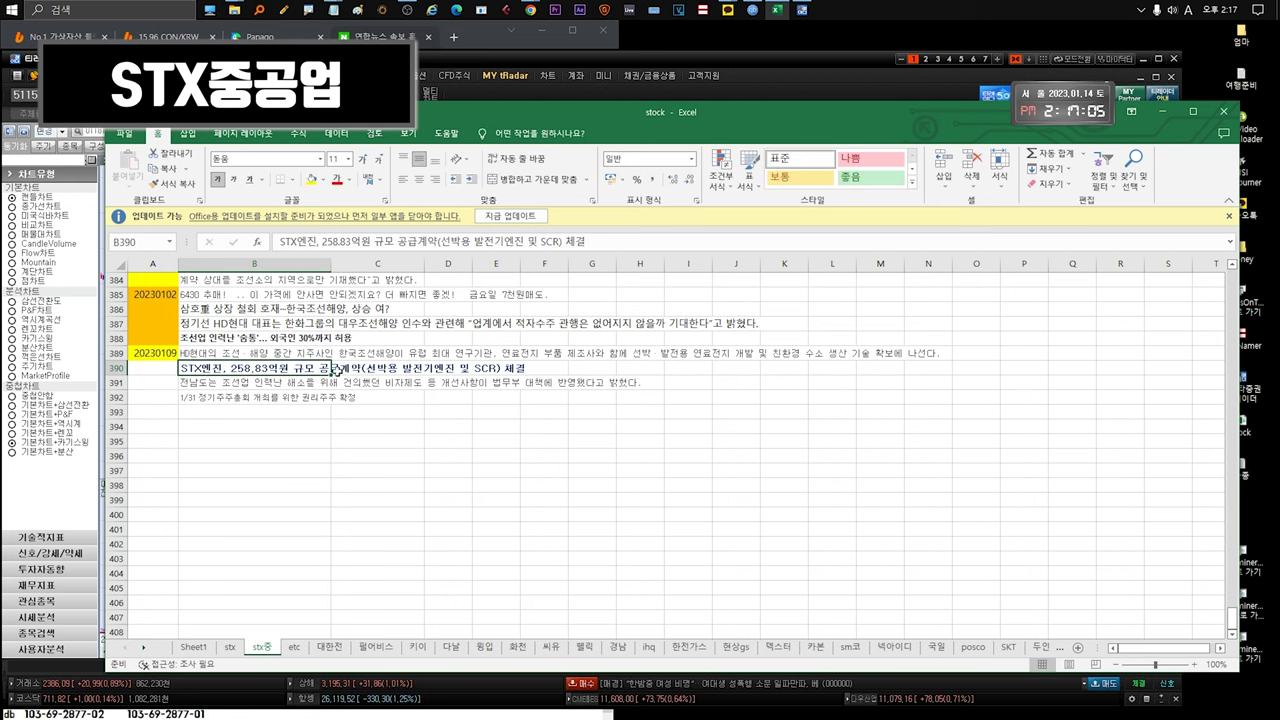
Step: Read the note in B391 about the shipbuilding labour shortage, highlighting its key phrases without changing the text
left_click(275, 384)
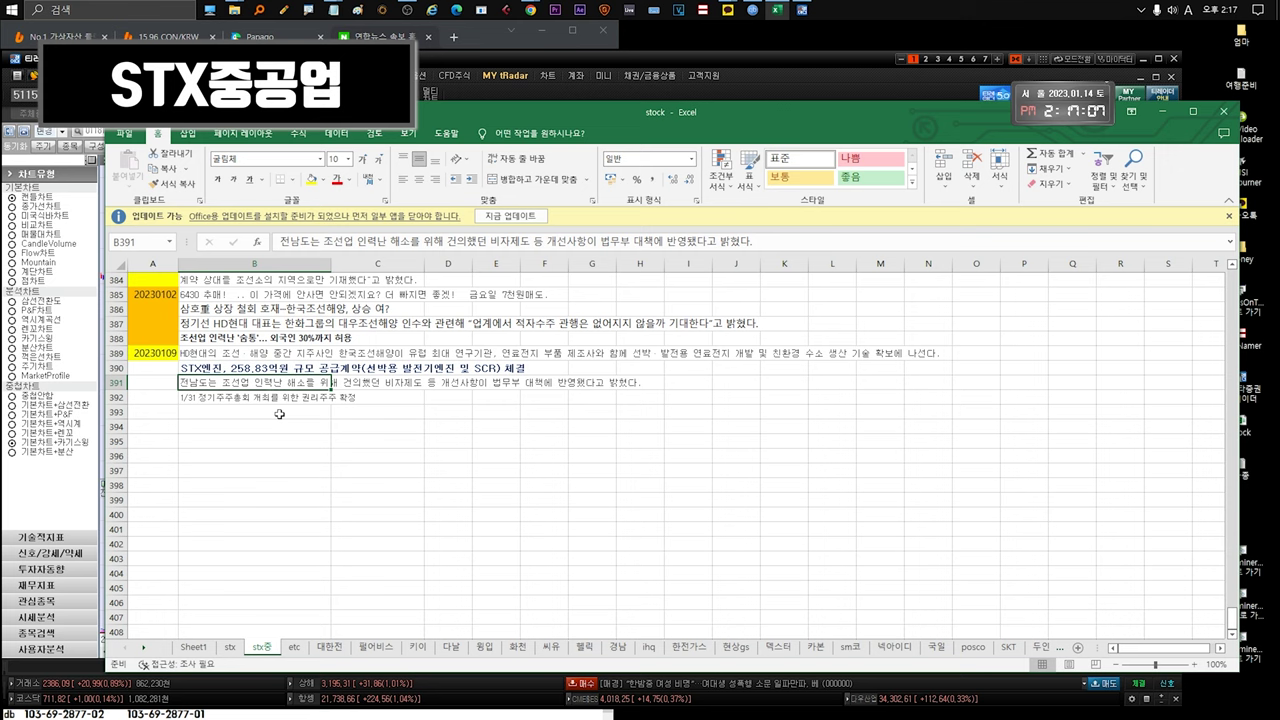
key("F2")
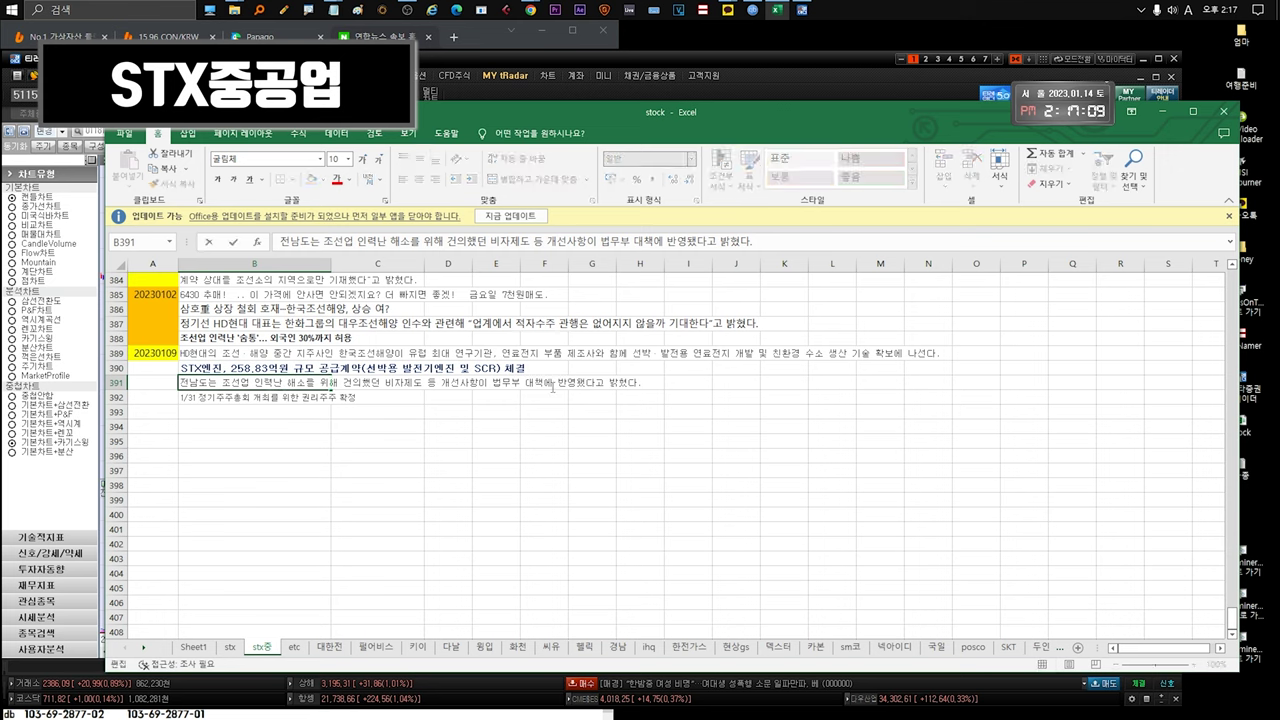
left_click_drag(522, 384, 645, 384)
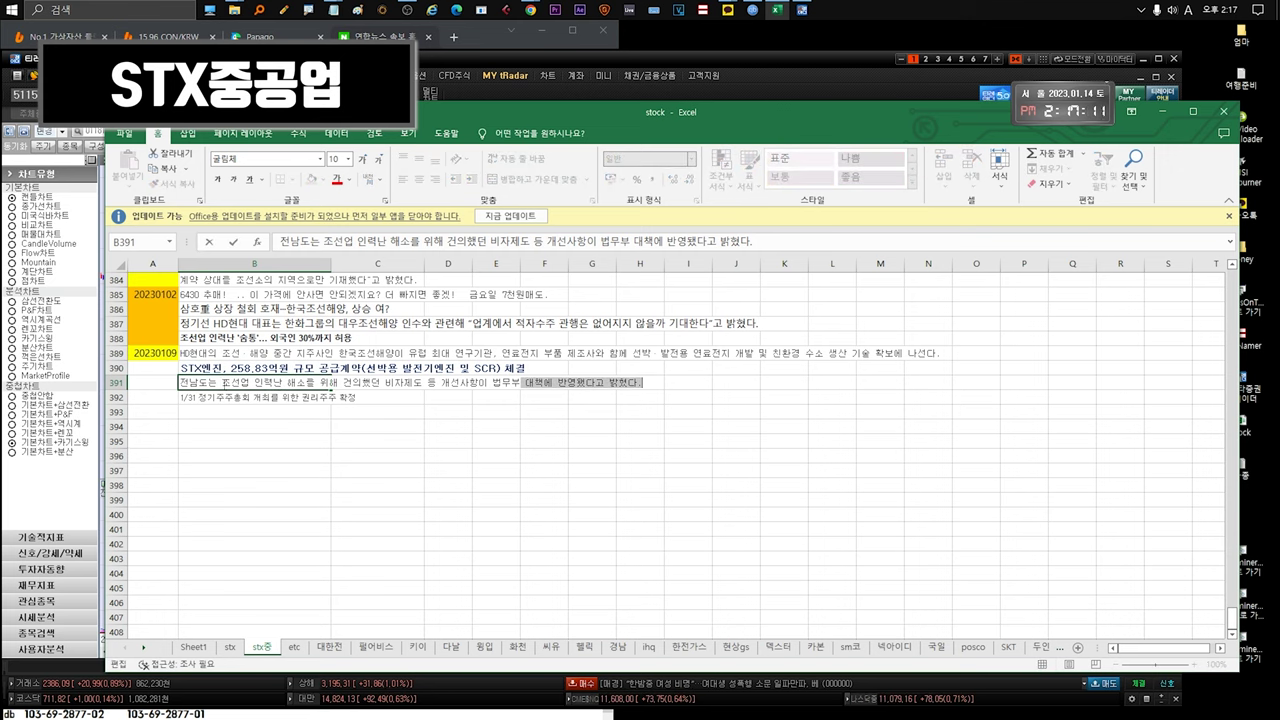
left_click(222, 384)
key("Escape")
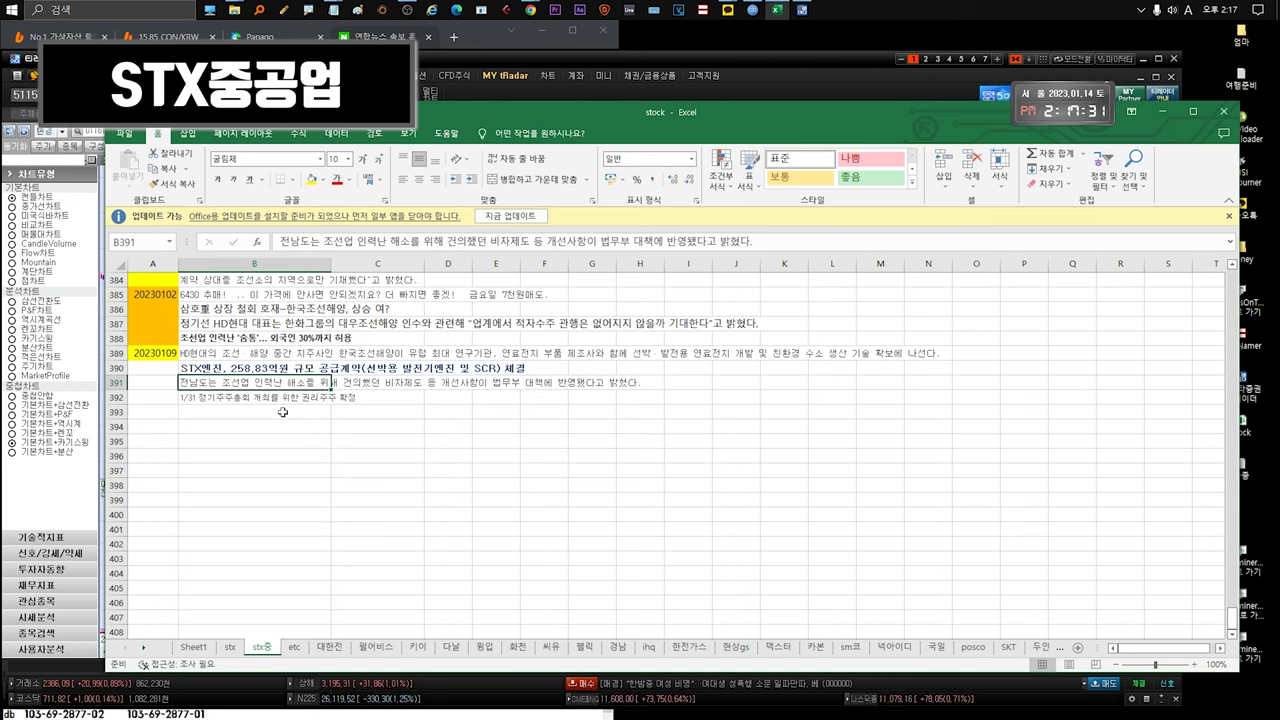
double_click(260, 383)
left_click_drag(252, 383, 318, 384)
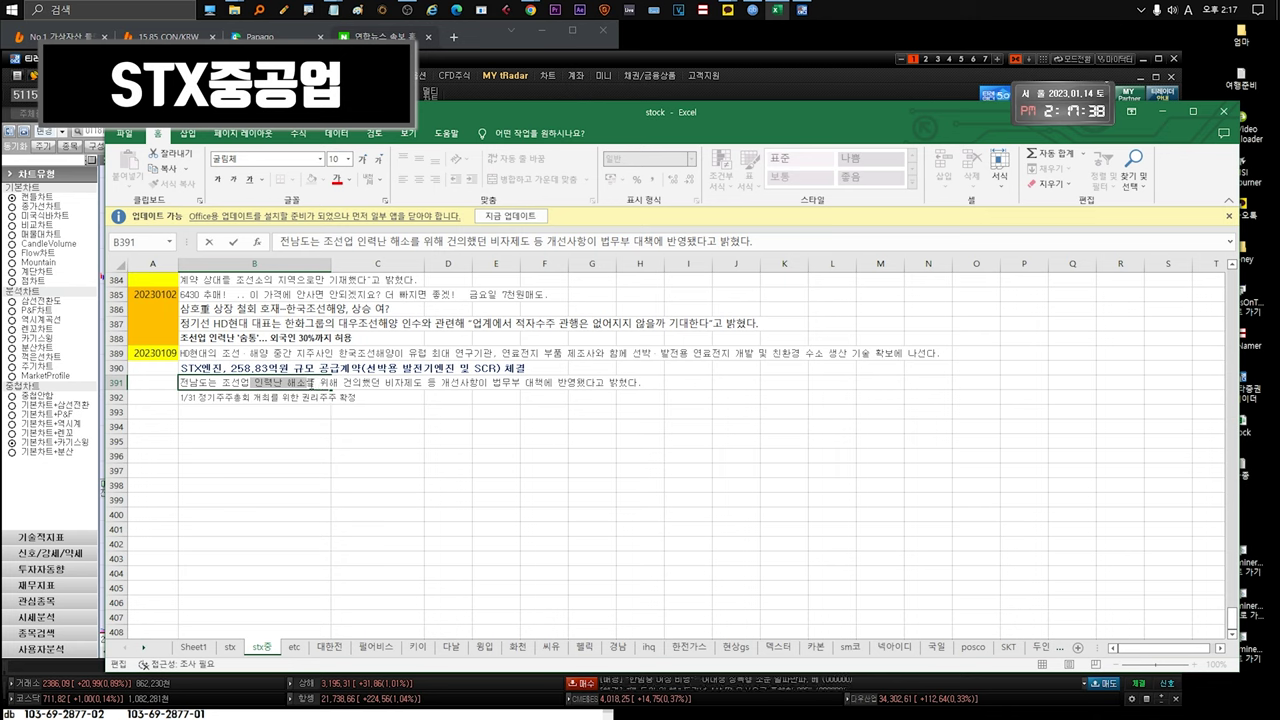
left_click_drag(284, 384, 231, 384)
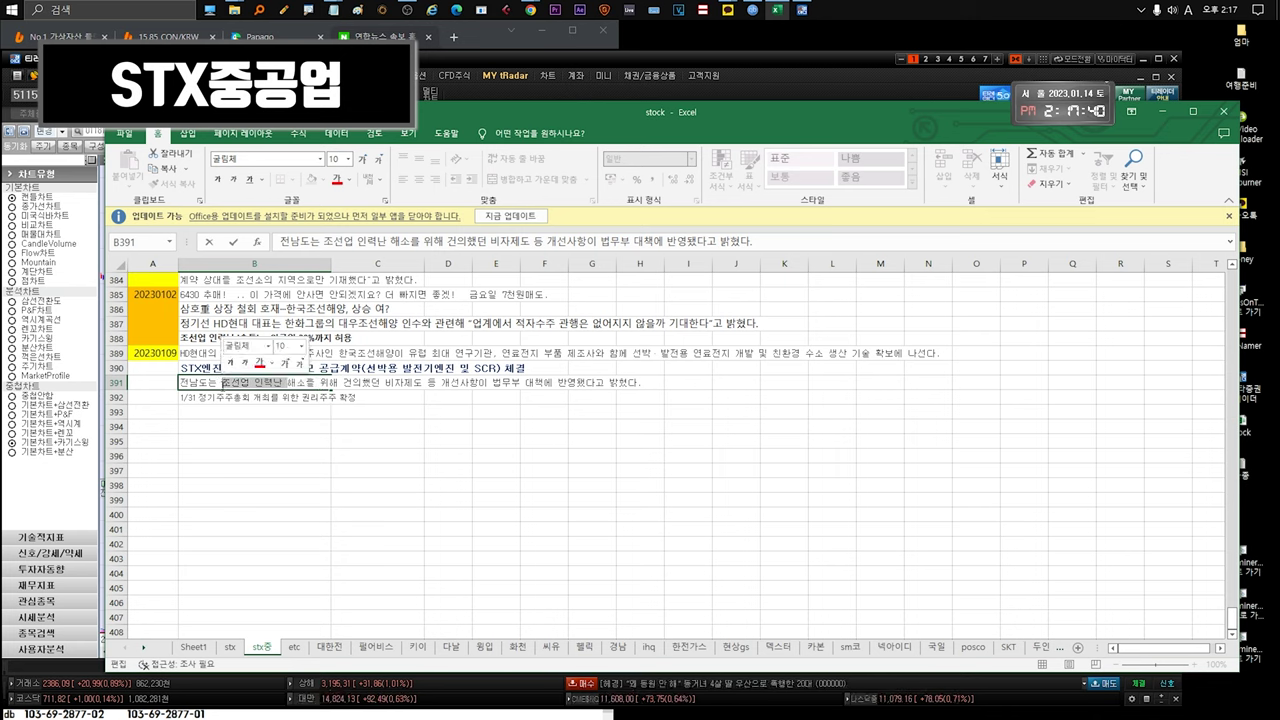
Step: Read the note in B392 about the 1/31 shareholders' meeting and leave that cell selected
left_click(258, 397)
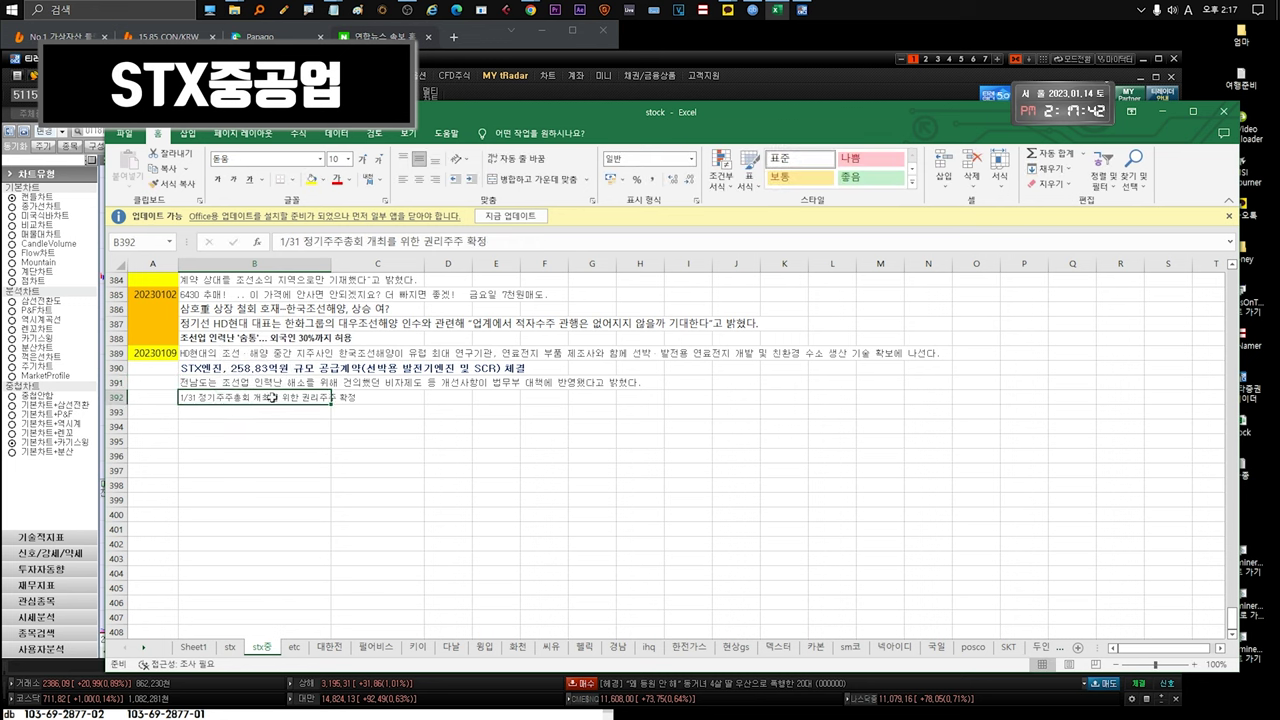
double_click(302, 398)
key("Escape")
left_click(249, 412)
left_click(260, 399)
left_click(276, 410)
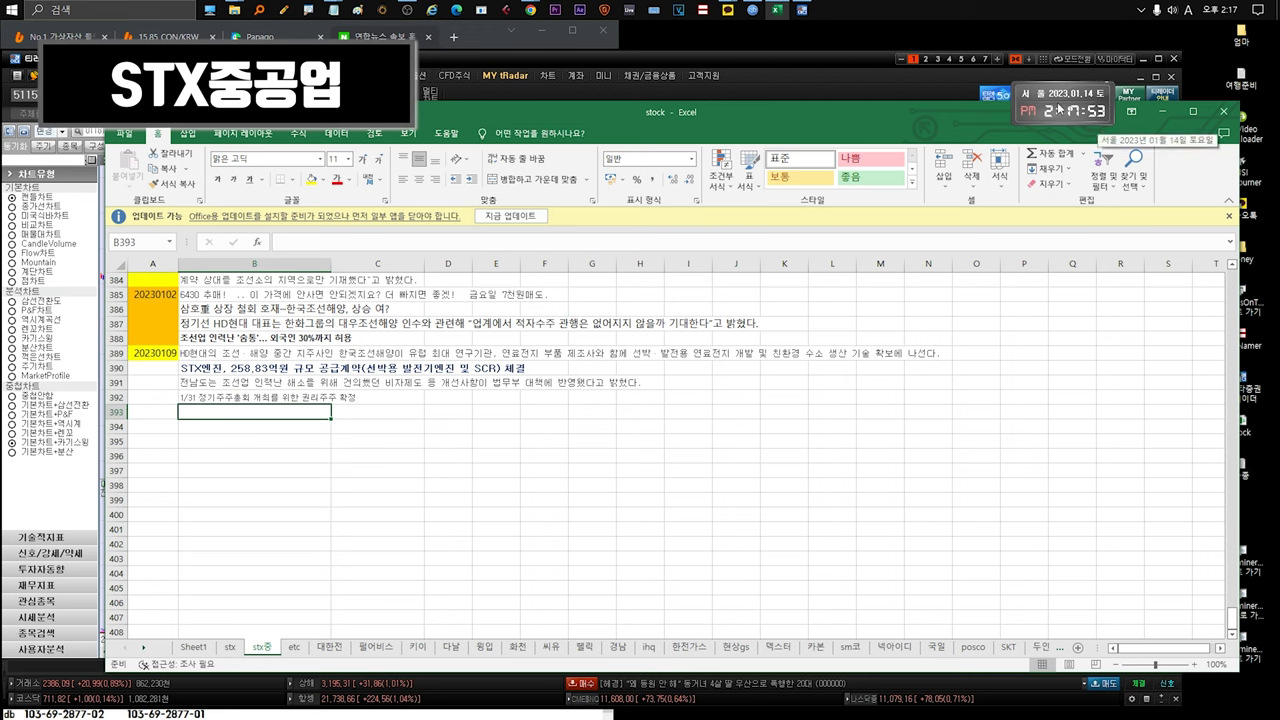
left_click(281, 401)
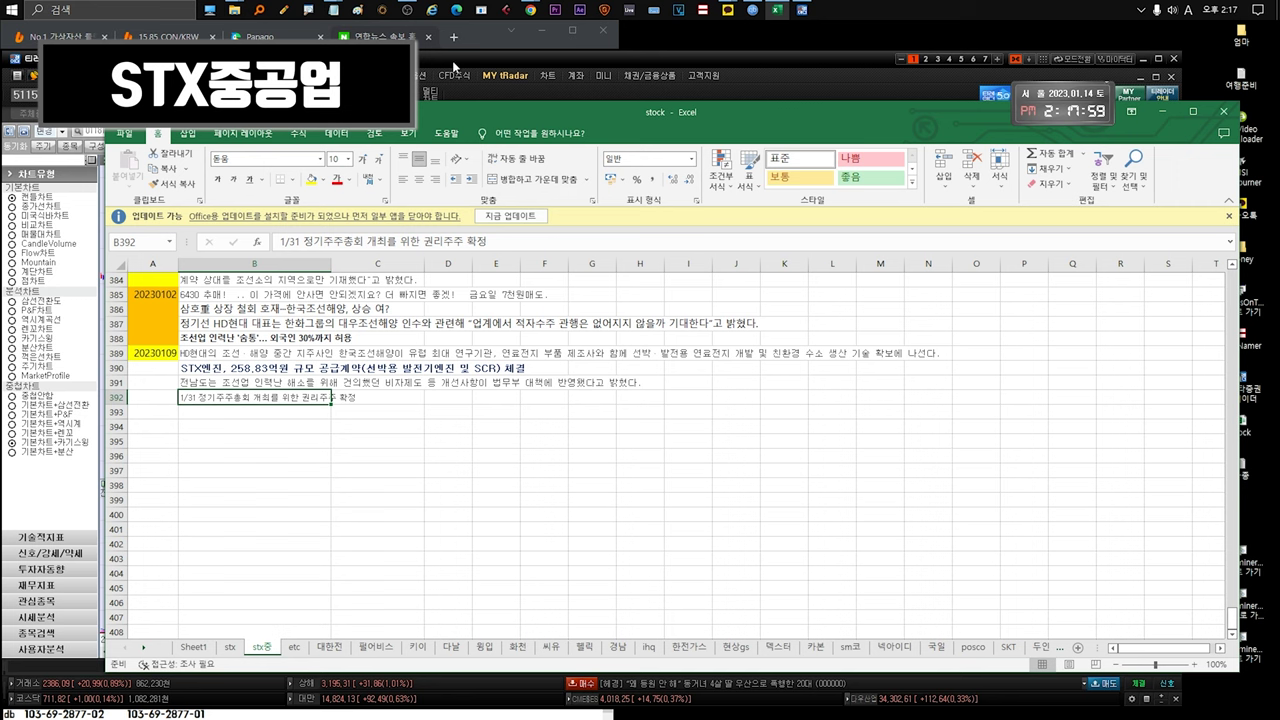
Step: Switch to the brokerage program and examine the latest January 2023 candles on the STX중공업 daily chart
left_click(455, 66)
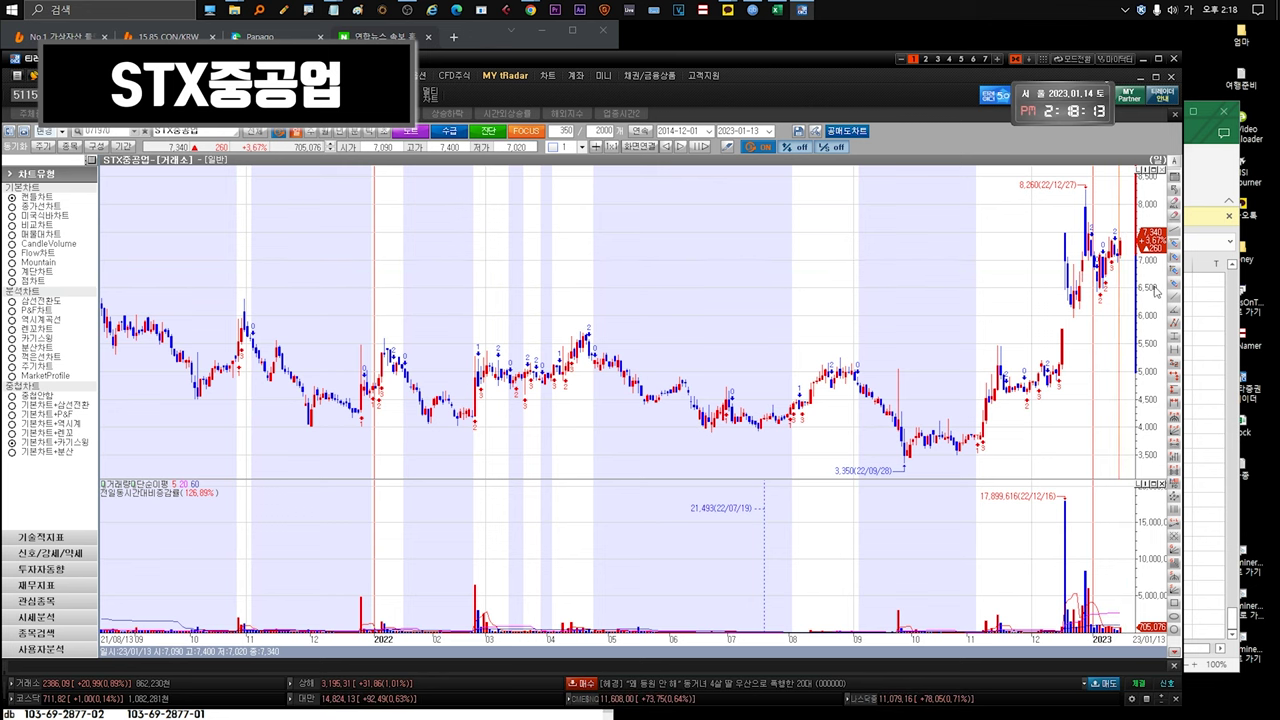
mouse_move(1105, 287)
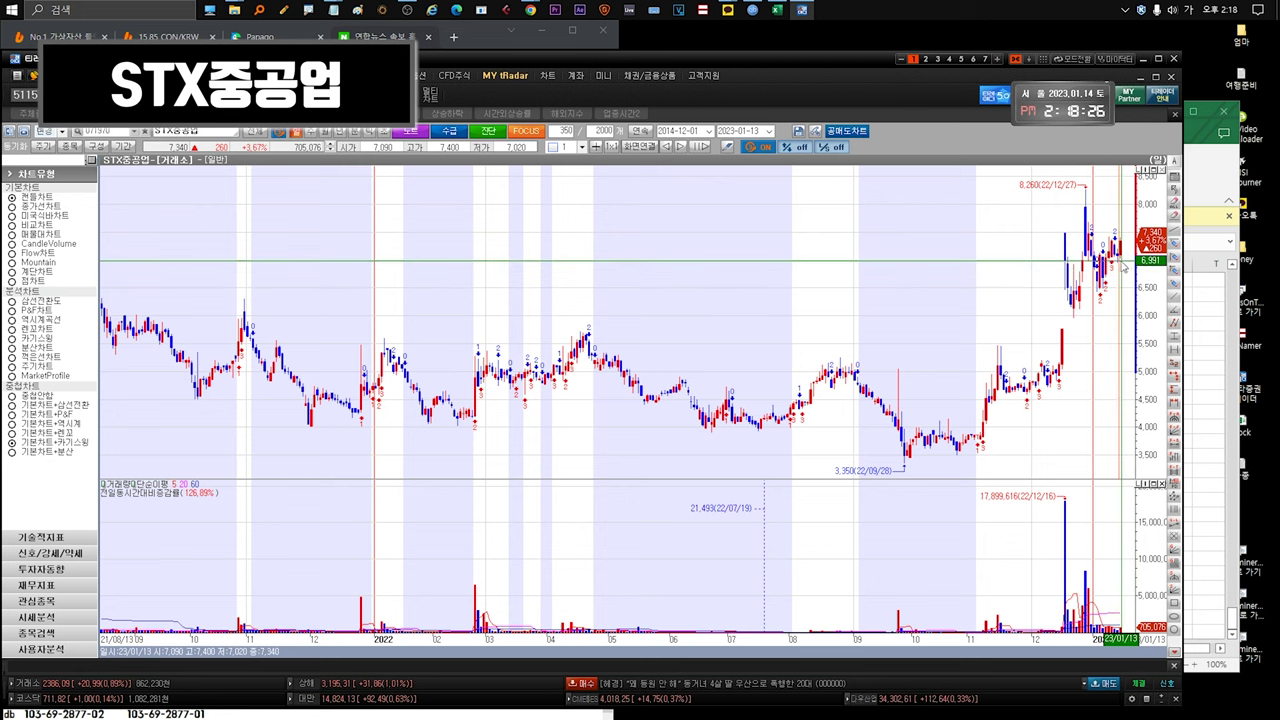
mouse_move(1125, 268)
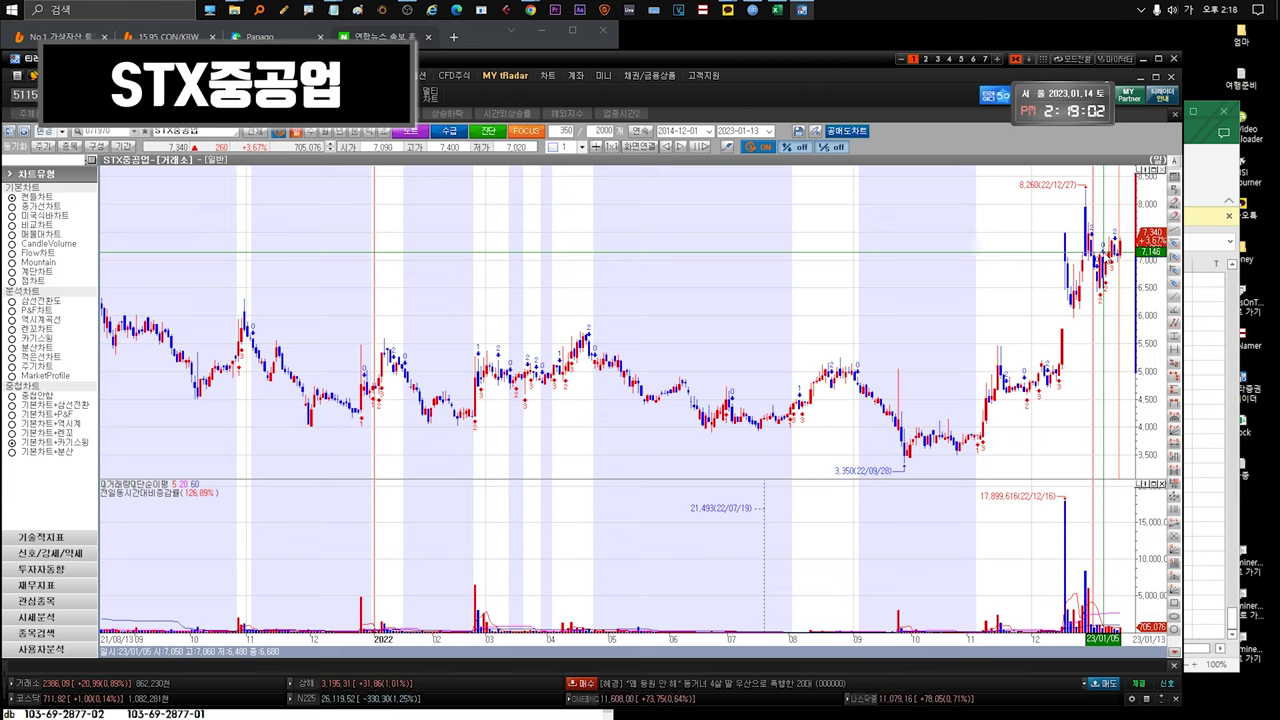
mouse_move(1127, 263)
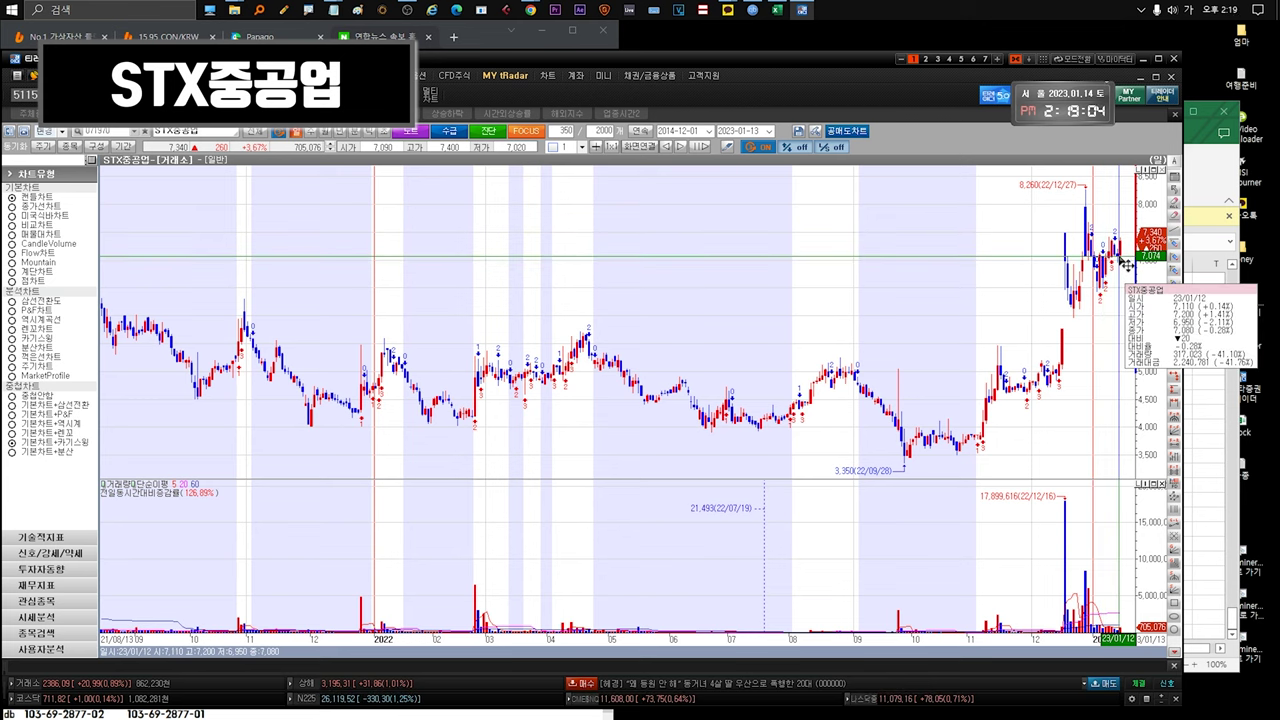
Step: Return to the stock workbook and enter "hsd엔진... 12프로... ls전선 50프로... / / 소시어스..." in B393 of the stx중 sheet
key("alt+Tab")
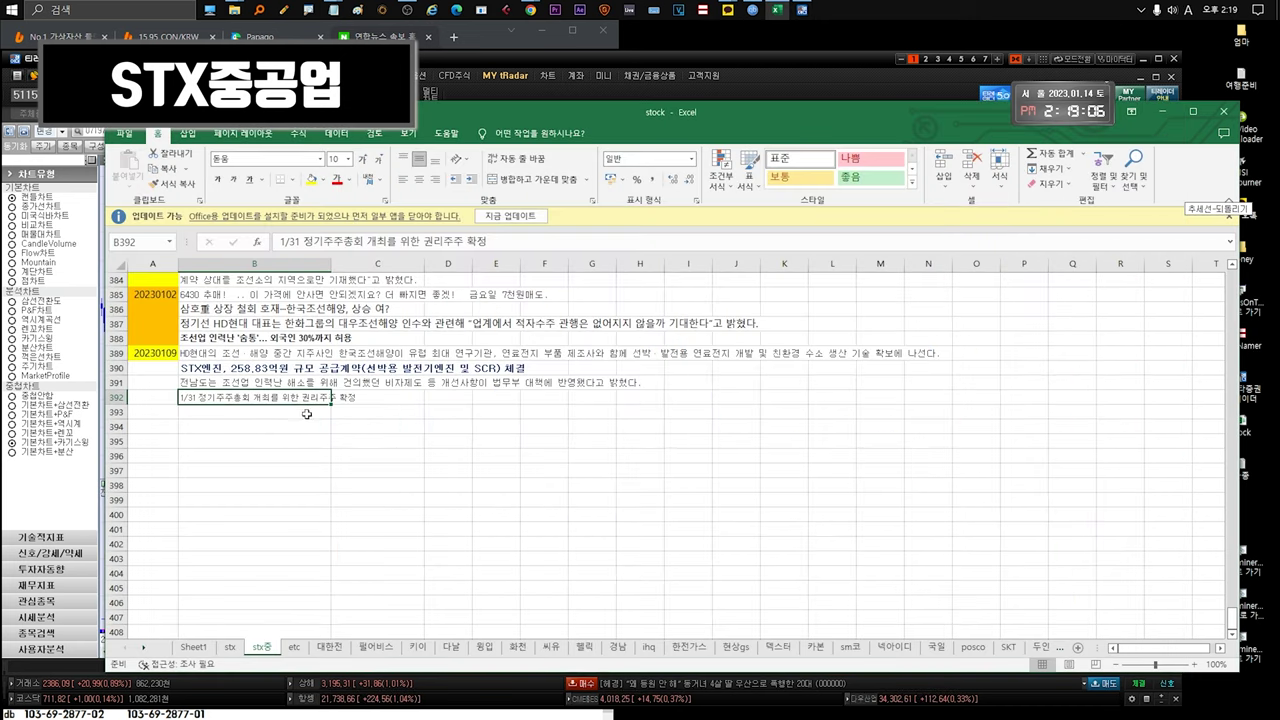
key("Return")
type("t")
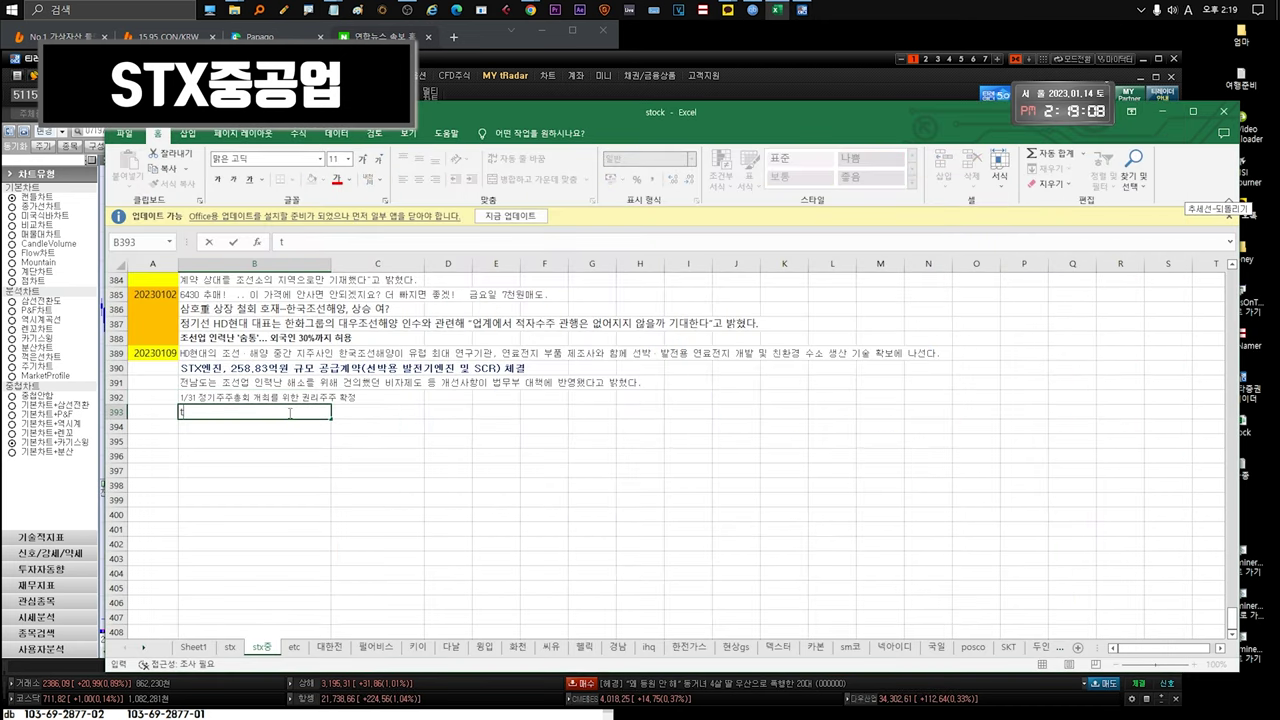
type("hs")
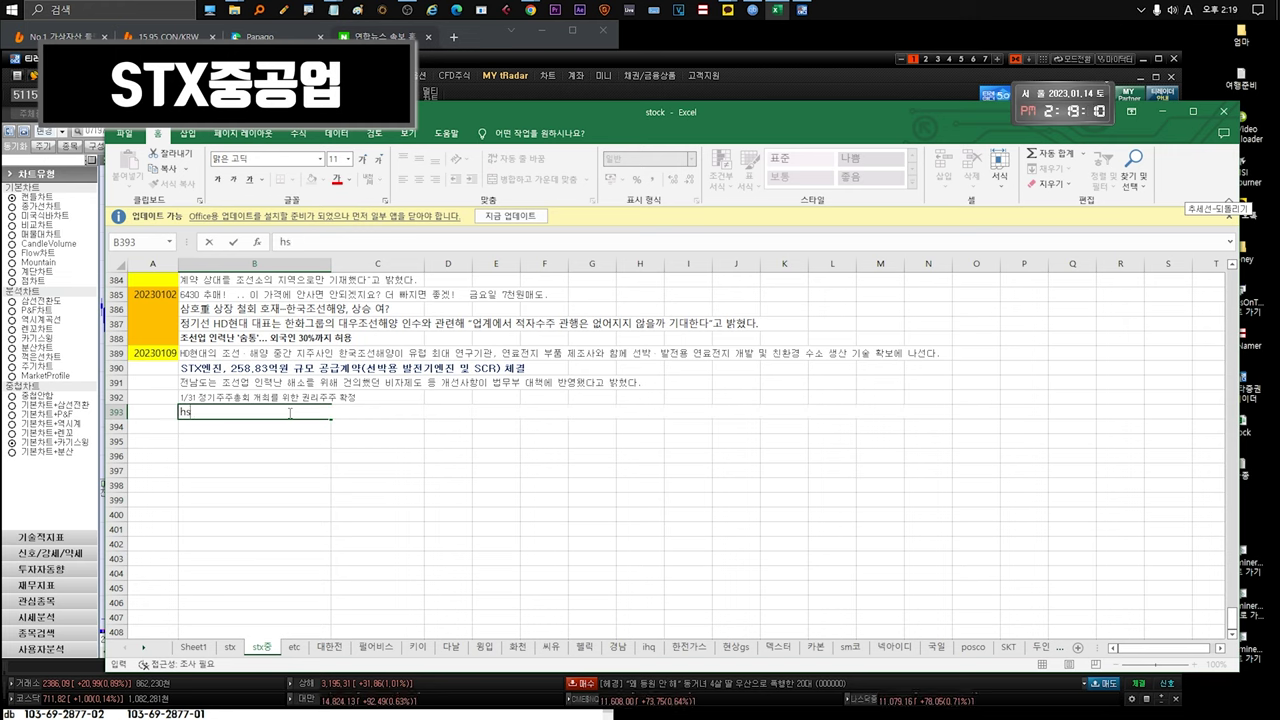
type("d에ㄴ진..")
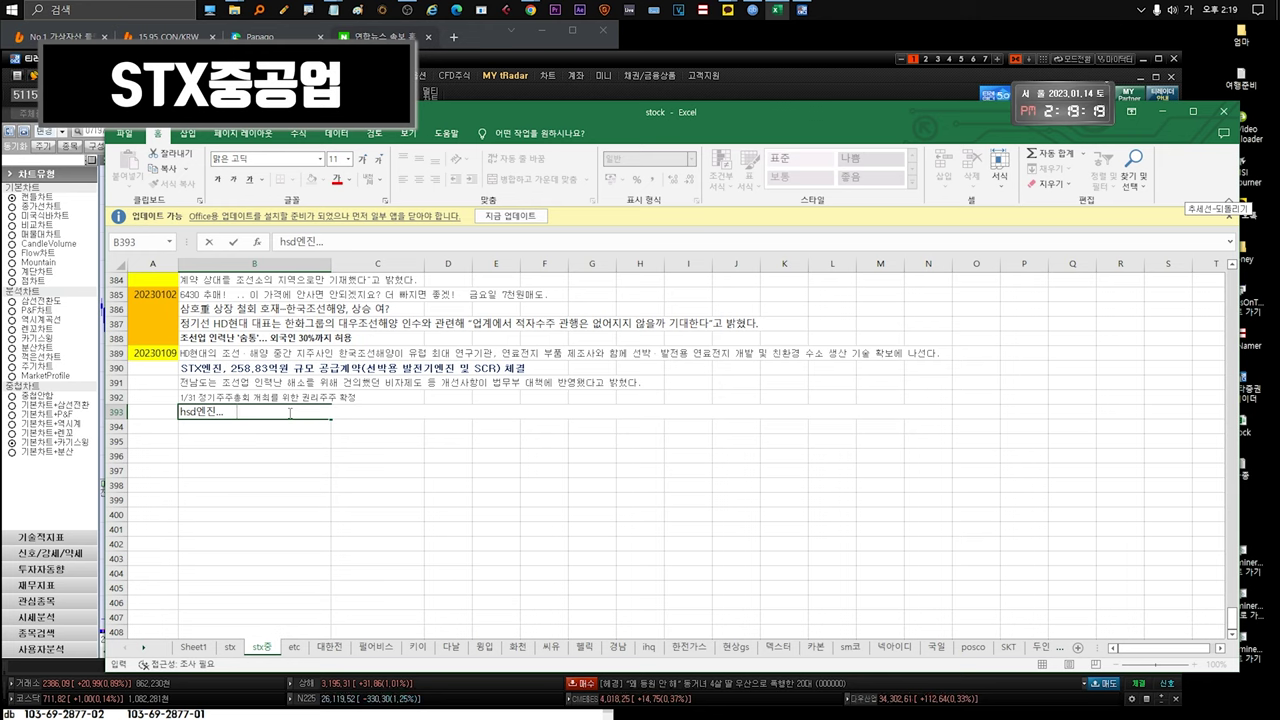
type("12프로... ls전선 50프로... / / 소시어스")
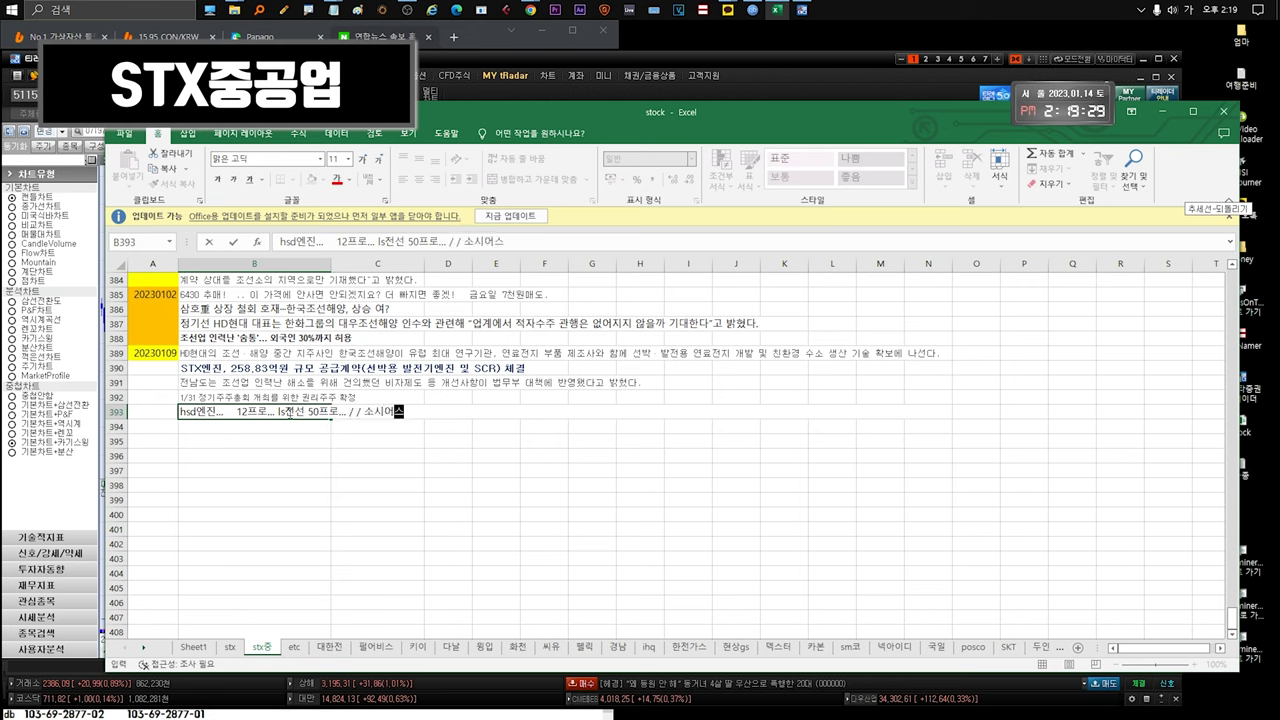
type("..")
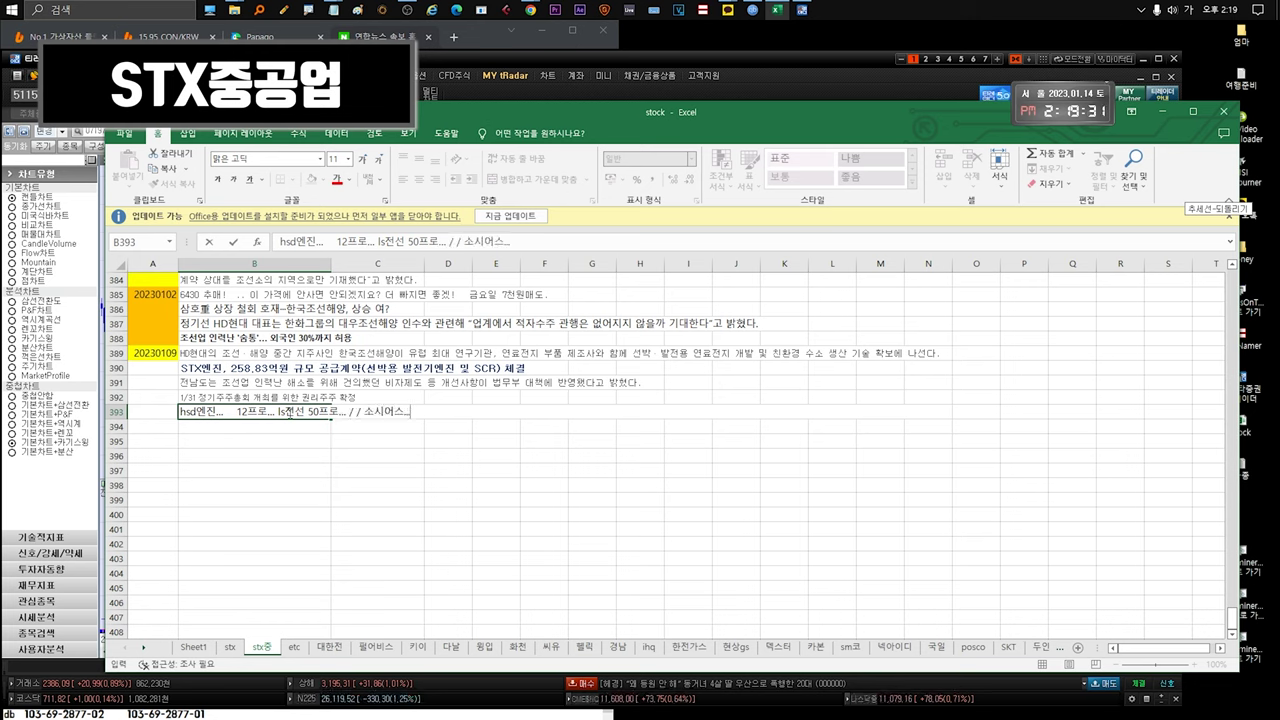
left_click(262, 418)
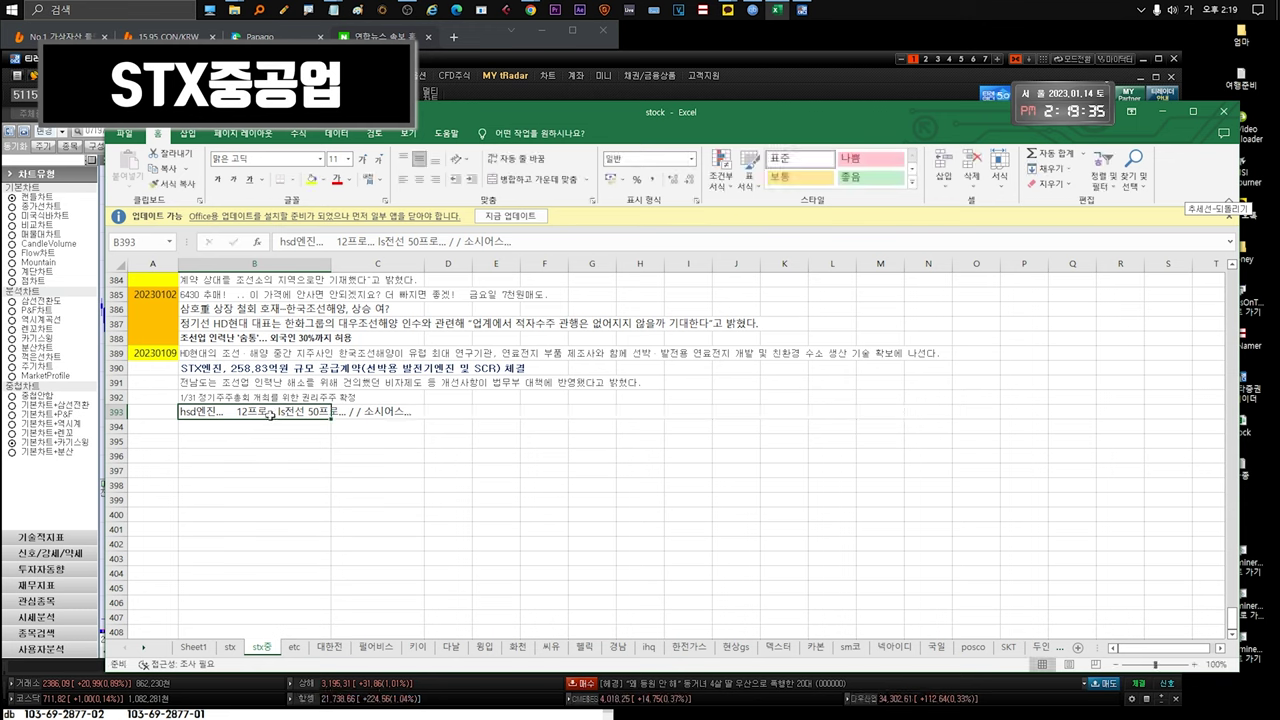
key("Escape")
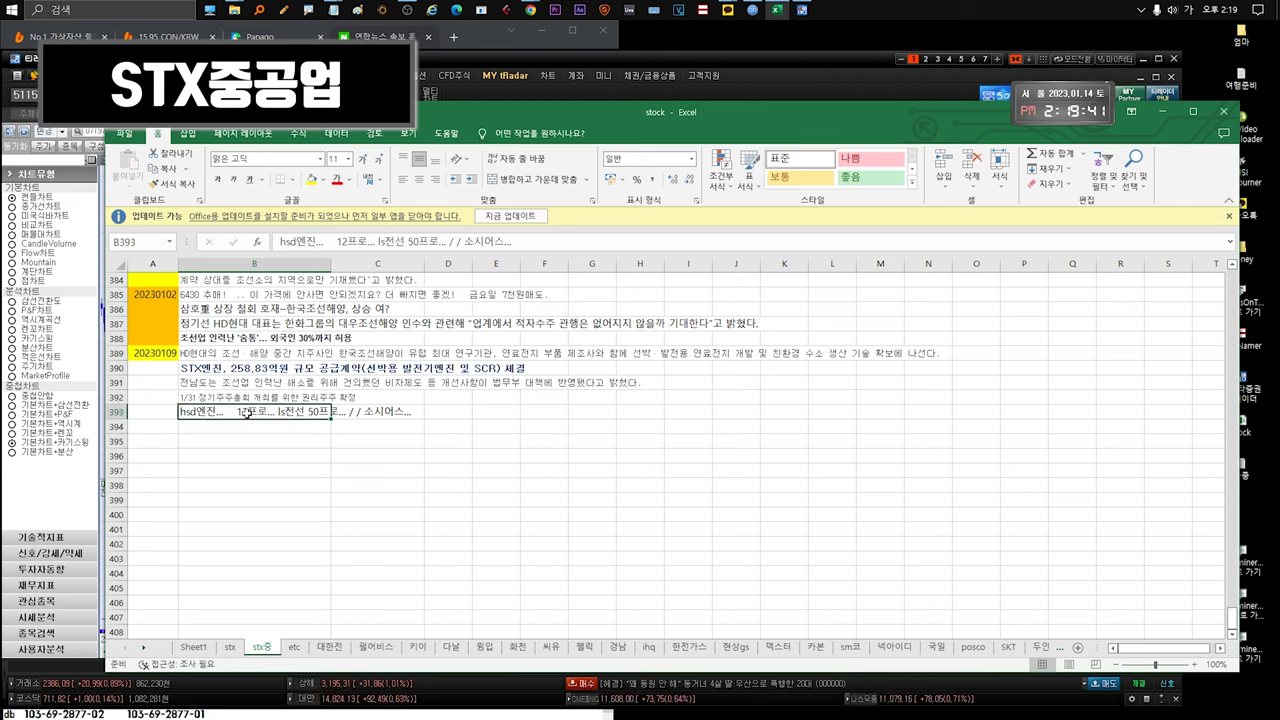
Step: Switch back to the brokerage program, examine the mid-December 2022 jump on the STX중공업 chart, and return to the watchlist
left_click(820, 74)
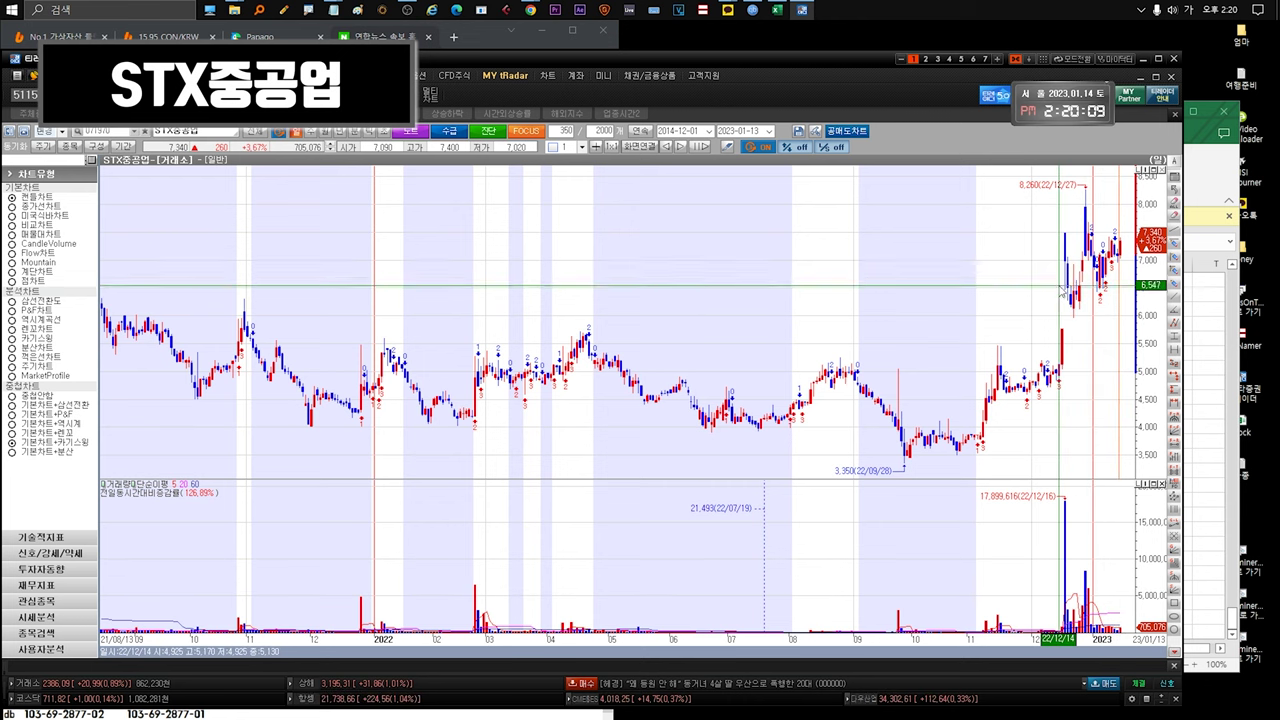
mouse_move(1068, 247)
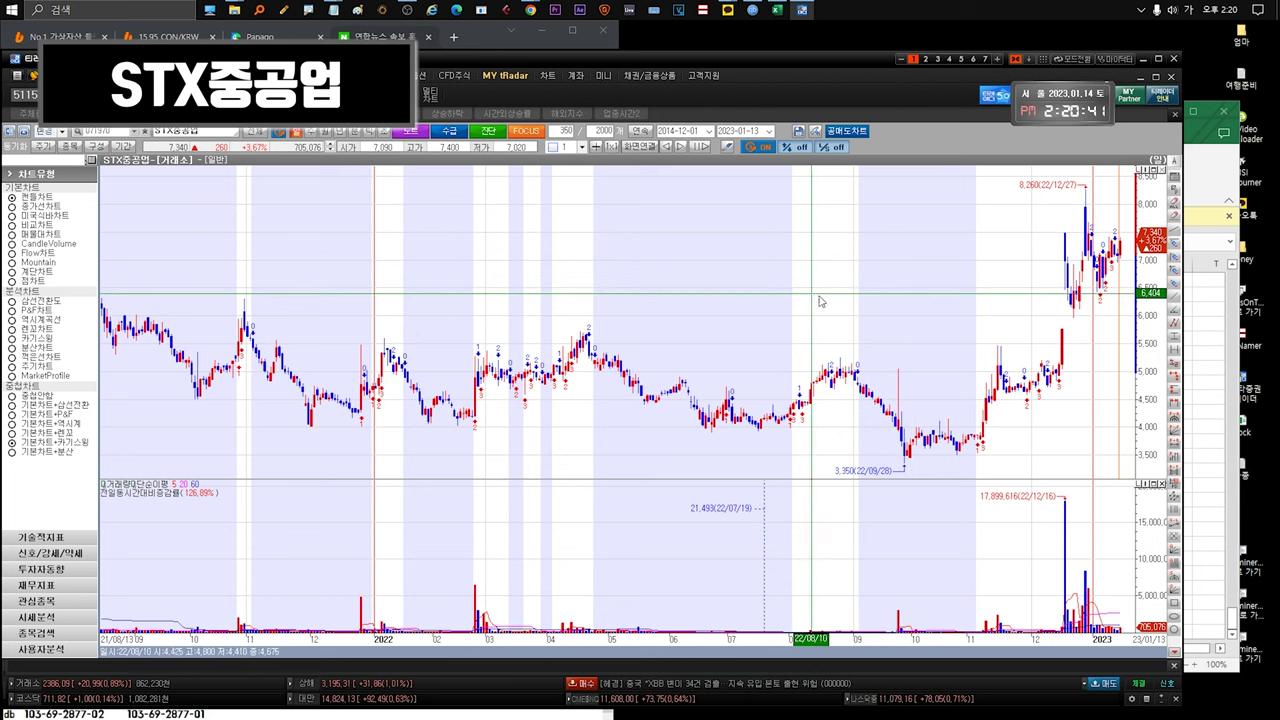
key("Escape")
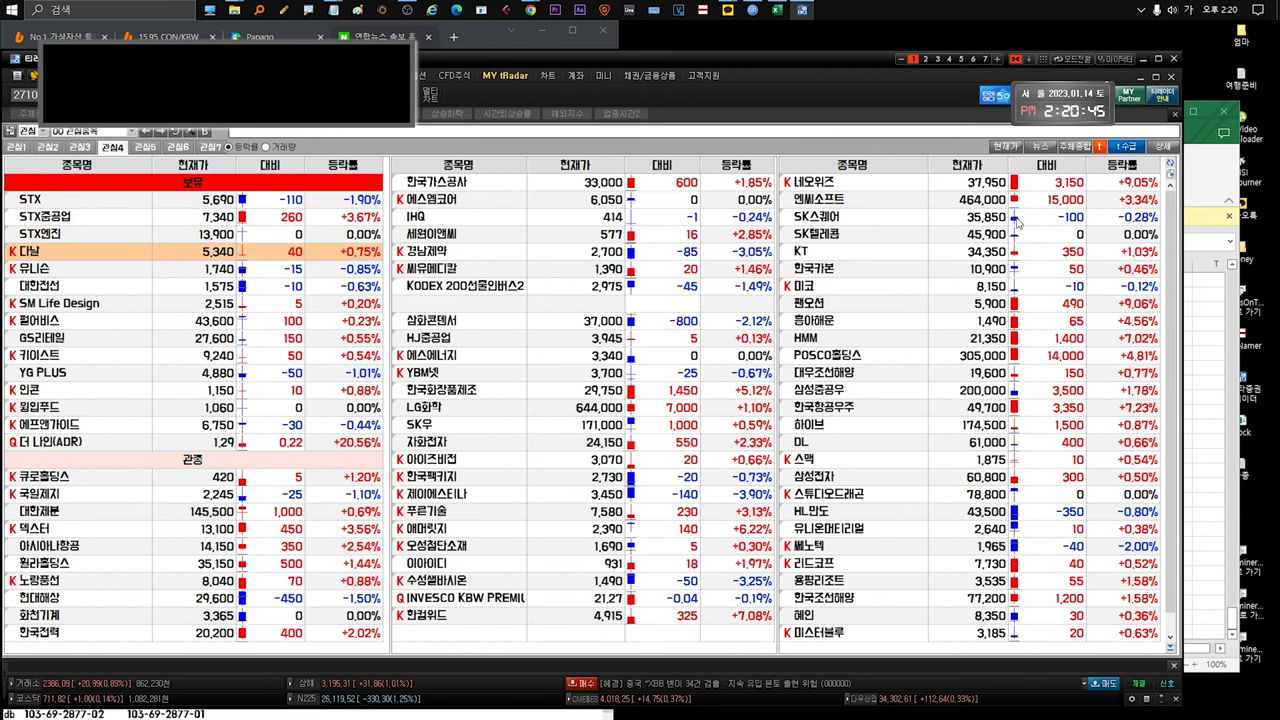
Step: Show the etc sheet in the stock workbook, and open the 다날 daily chart from the brokerage watchlist
key("alt+Tab")
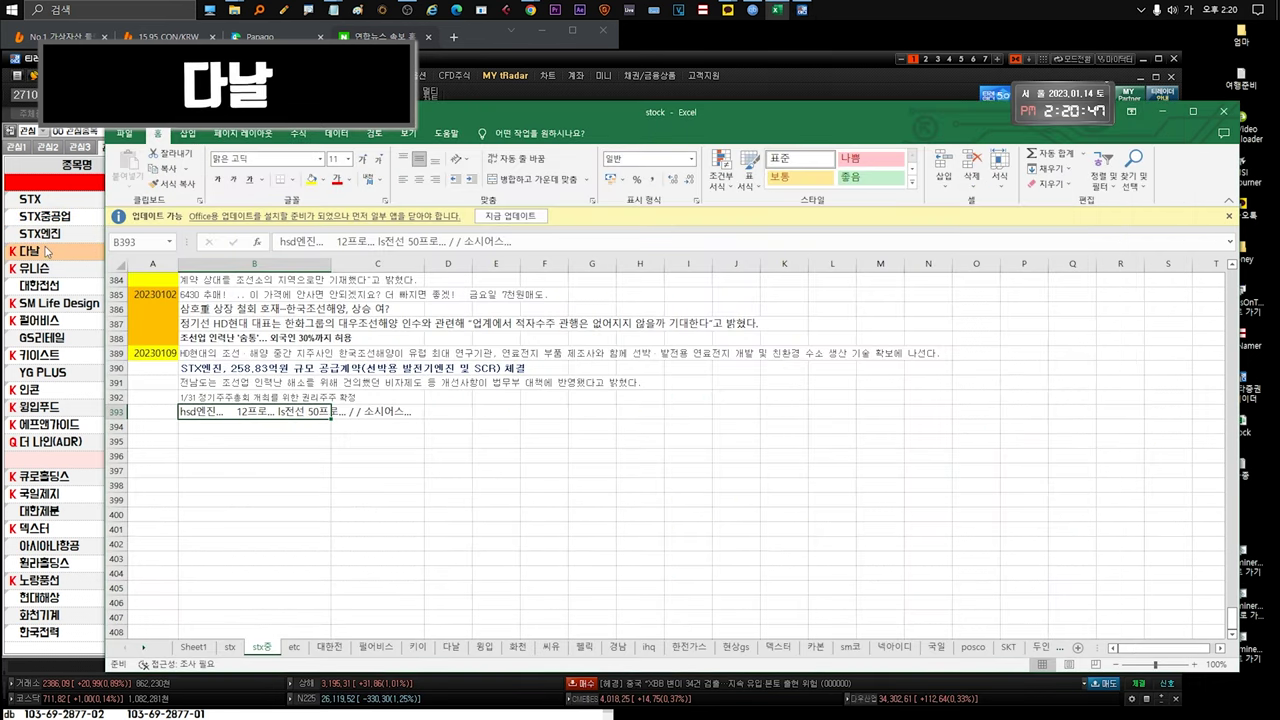
left_click(293, 647)
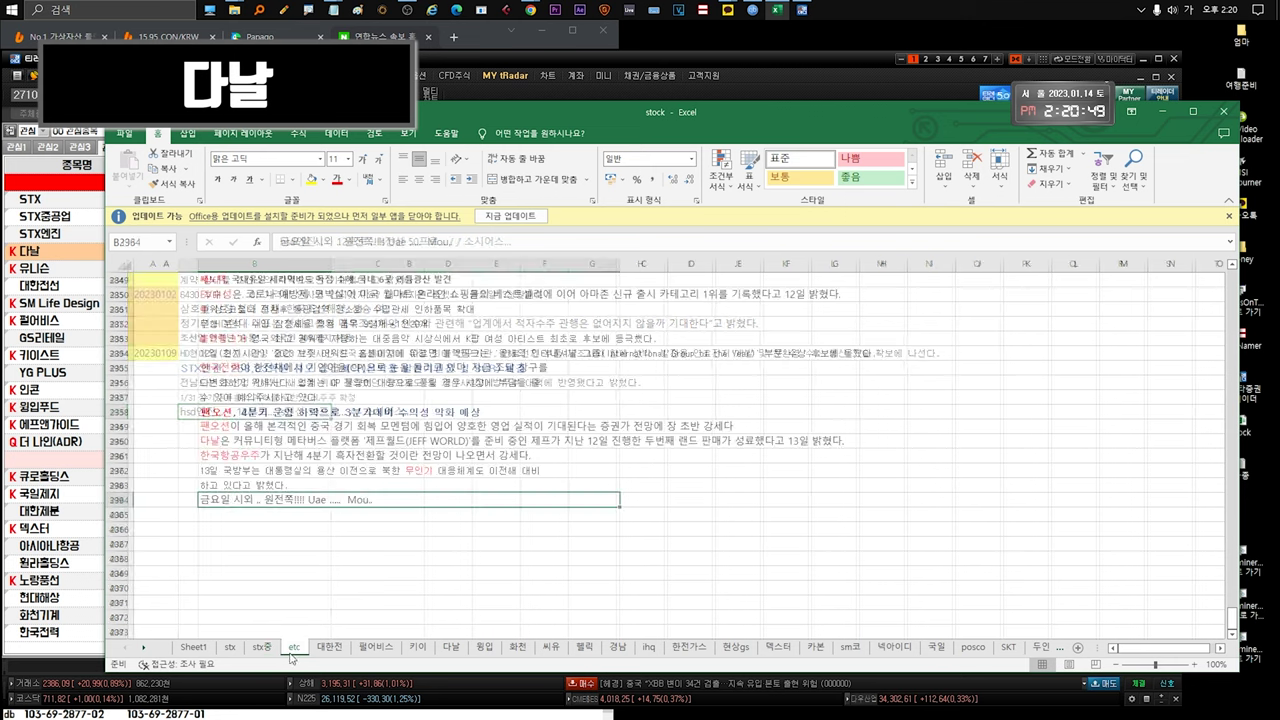
left_click(50, 224)
double_click(52, 256)
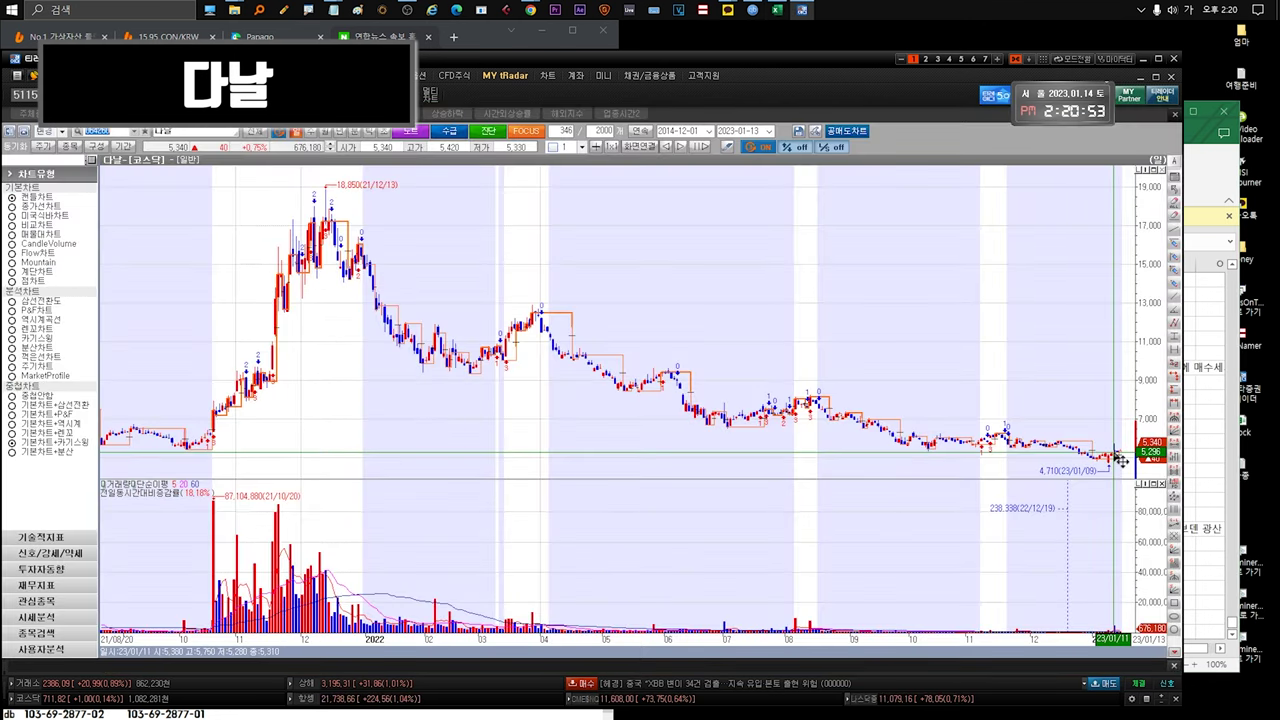
Step: Examine 다날's price history over a longer period and its recent candles around January 2023 in close-up
mouse_move(1117, 468)
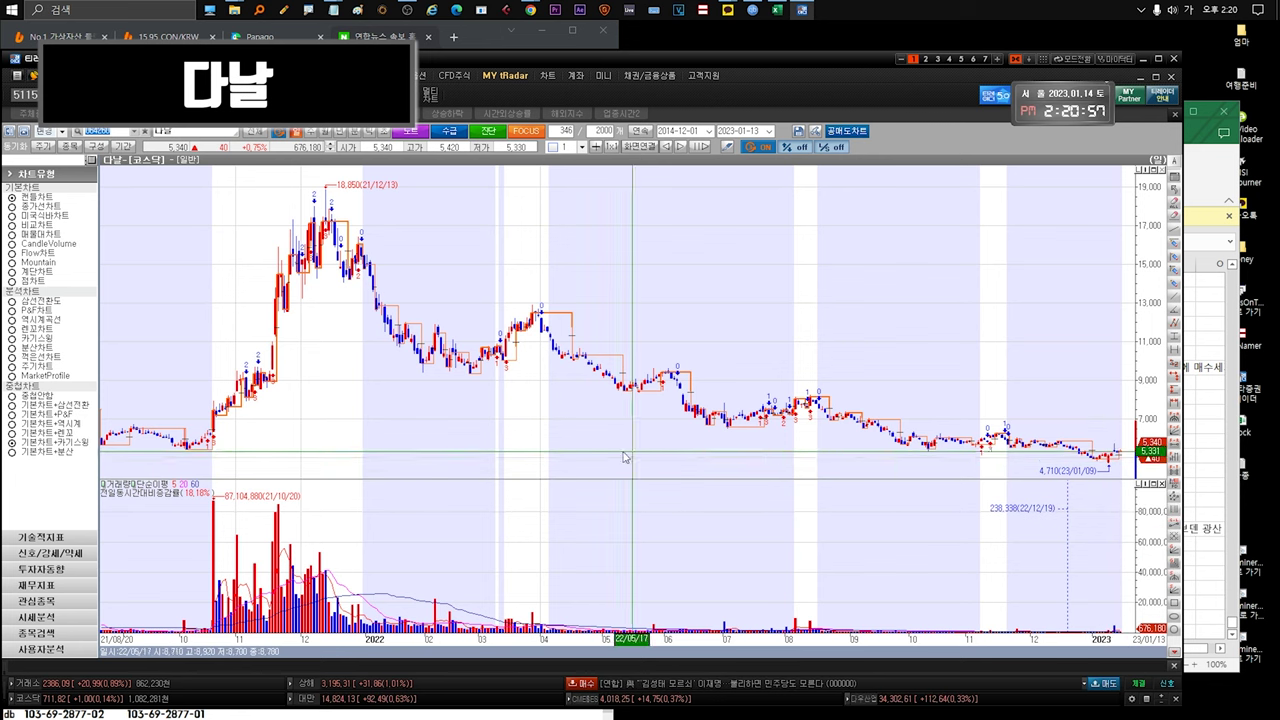
scroll(924, 435, "down", 5)
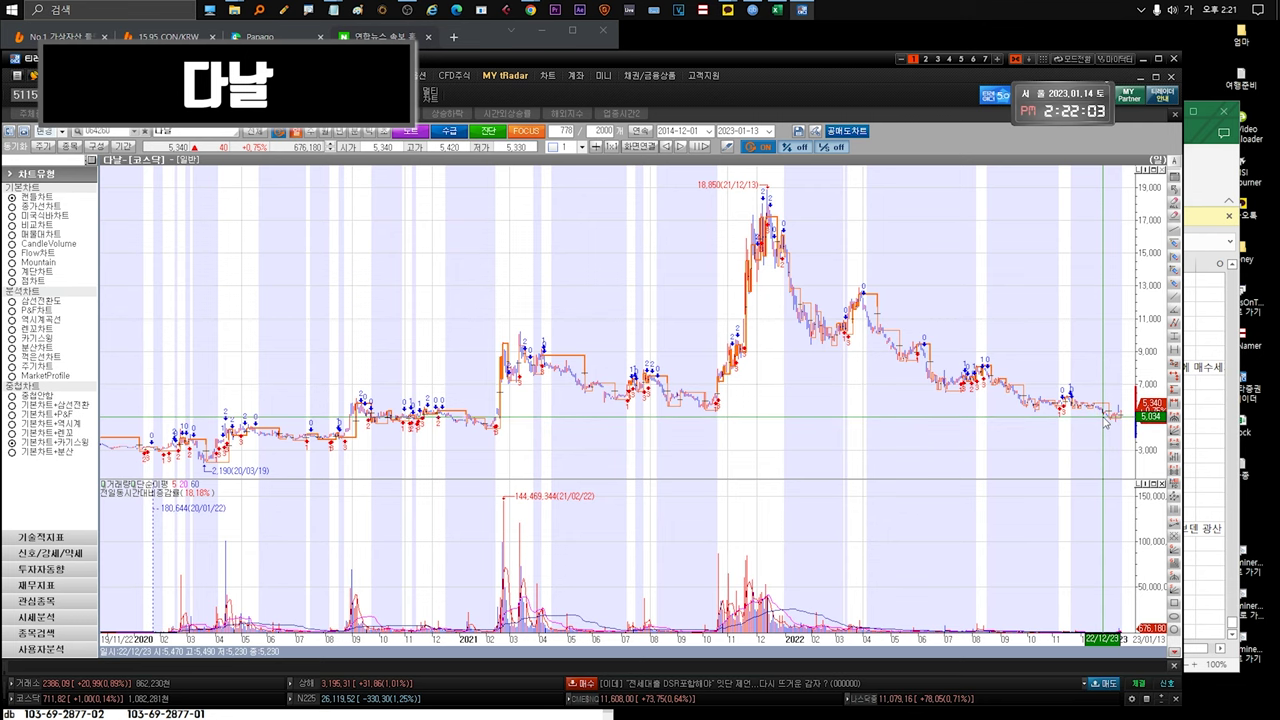
left_click_drag(990, 420, 1120, 410)
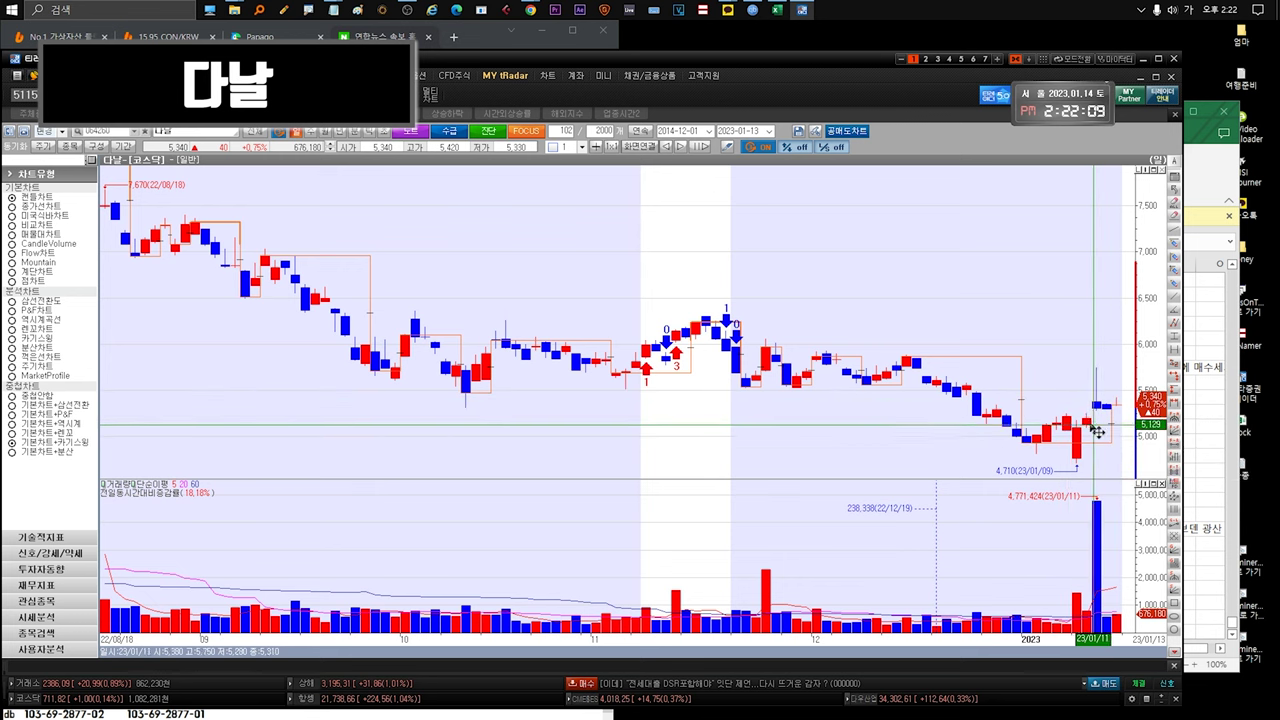
mouse_move(1121, 408)
mouse_move(1110, 425)
left_mouse_down()
mouse_move(1014, 443)
mouse_move(1110, 405)
left_mouse_up()
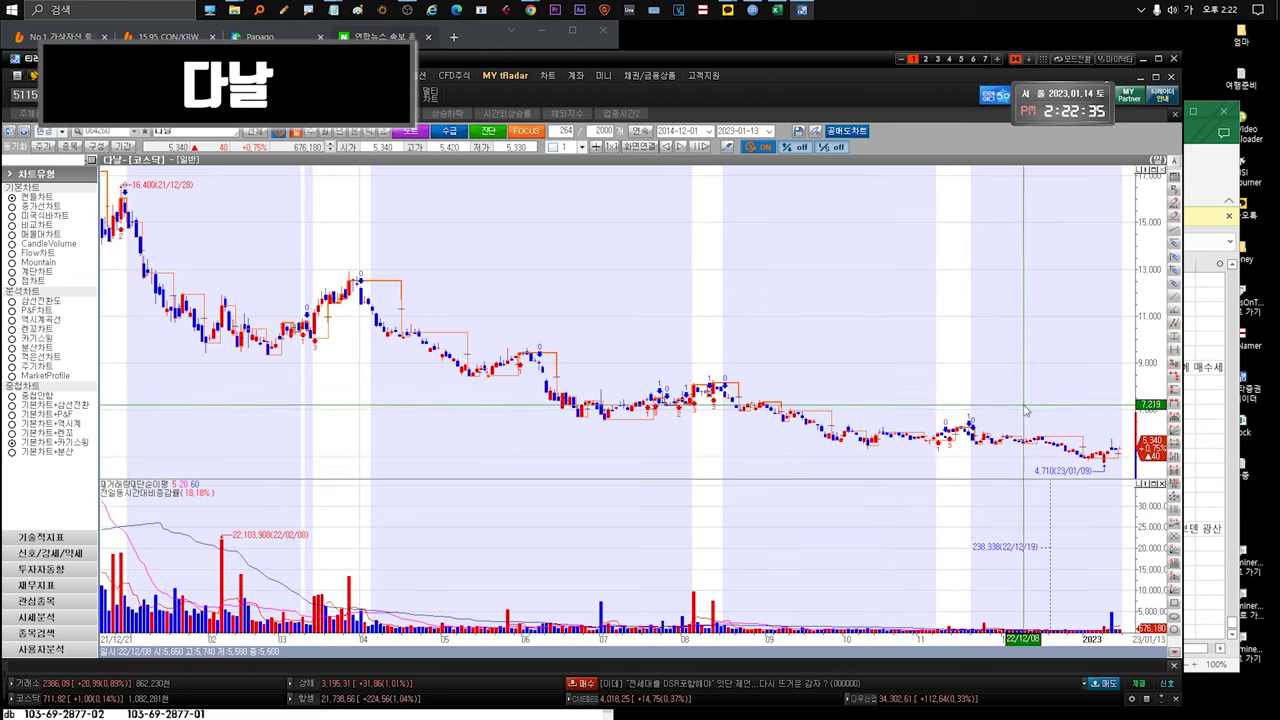
Step: Return to the watchlist, open the 유니슨 daily chart, and examine its full price history and recent candles up to January 2023
key("ctrl+Tab")
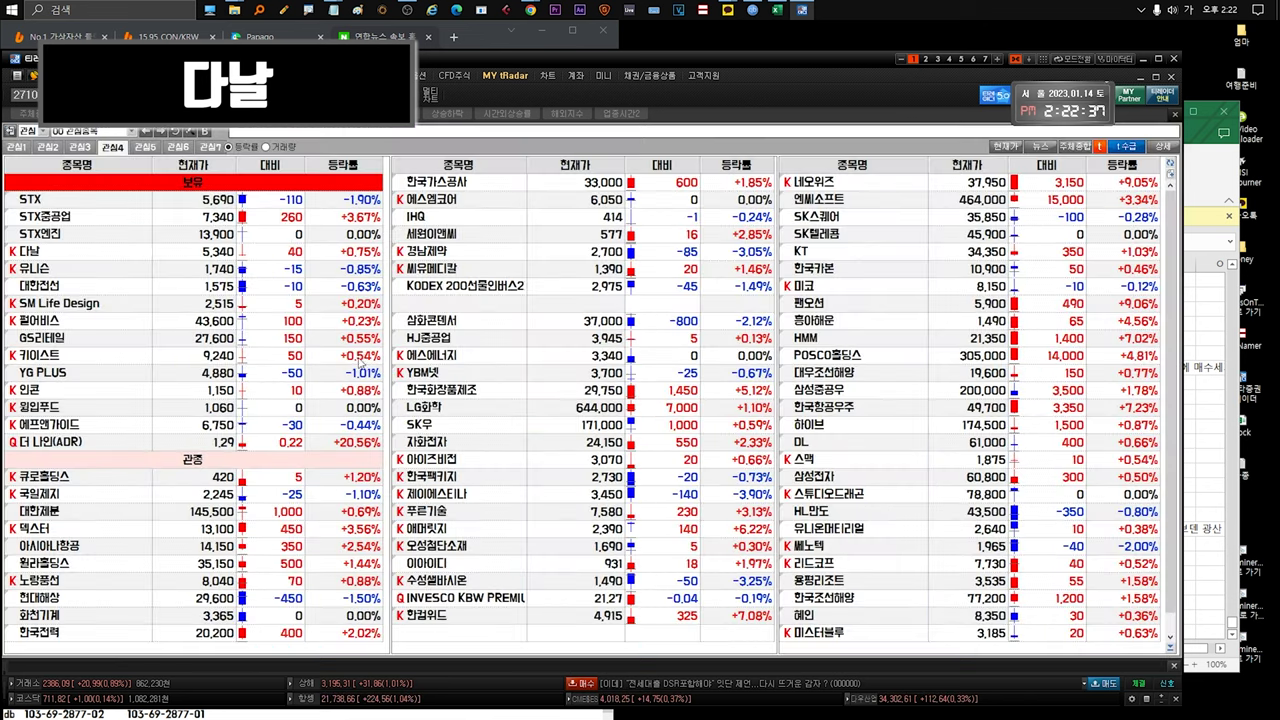
double_click(66, 270)
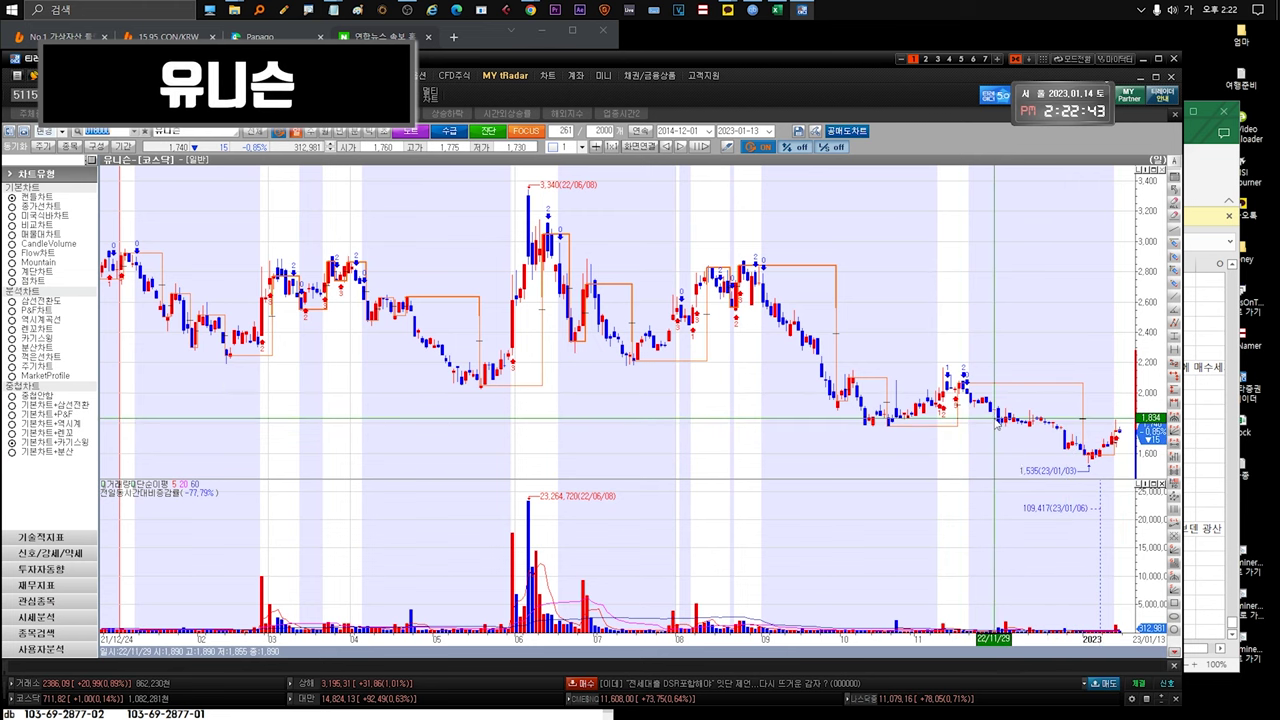
mouse_move(1120, 429)
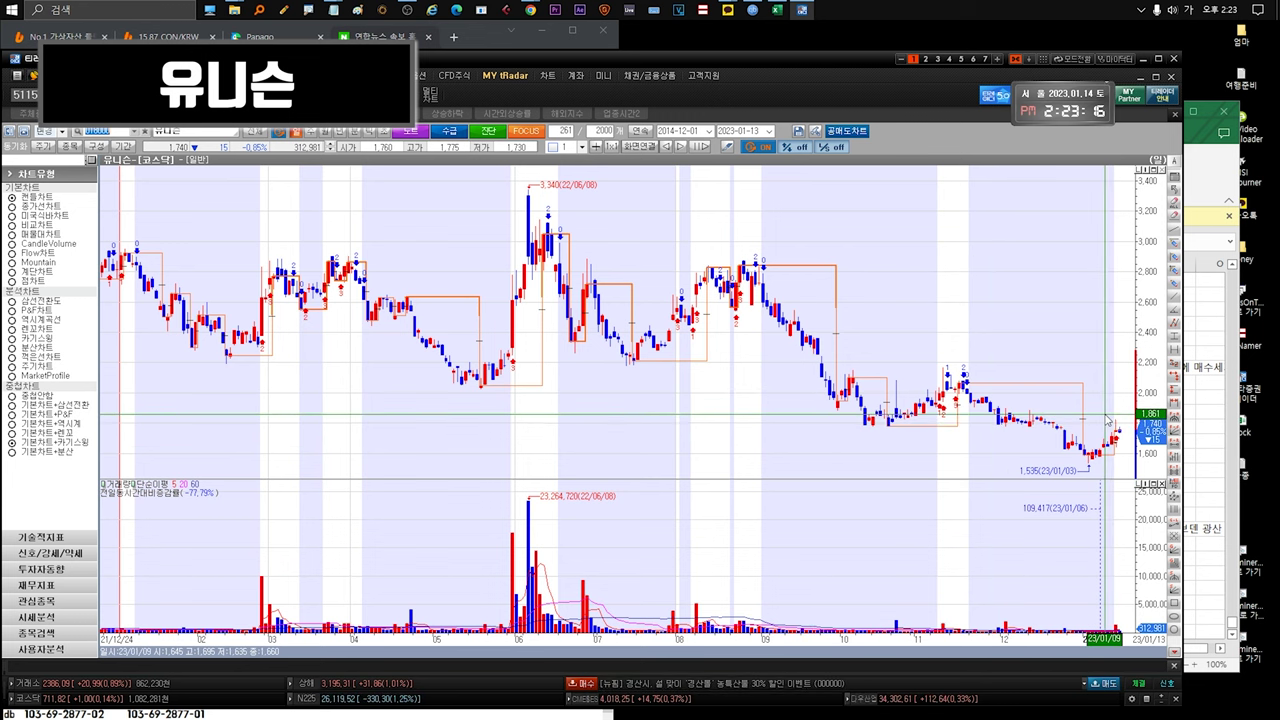
left_click_drag(1019, 340, 990, 420)
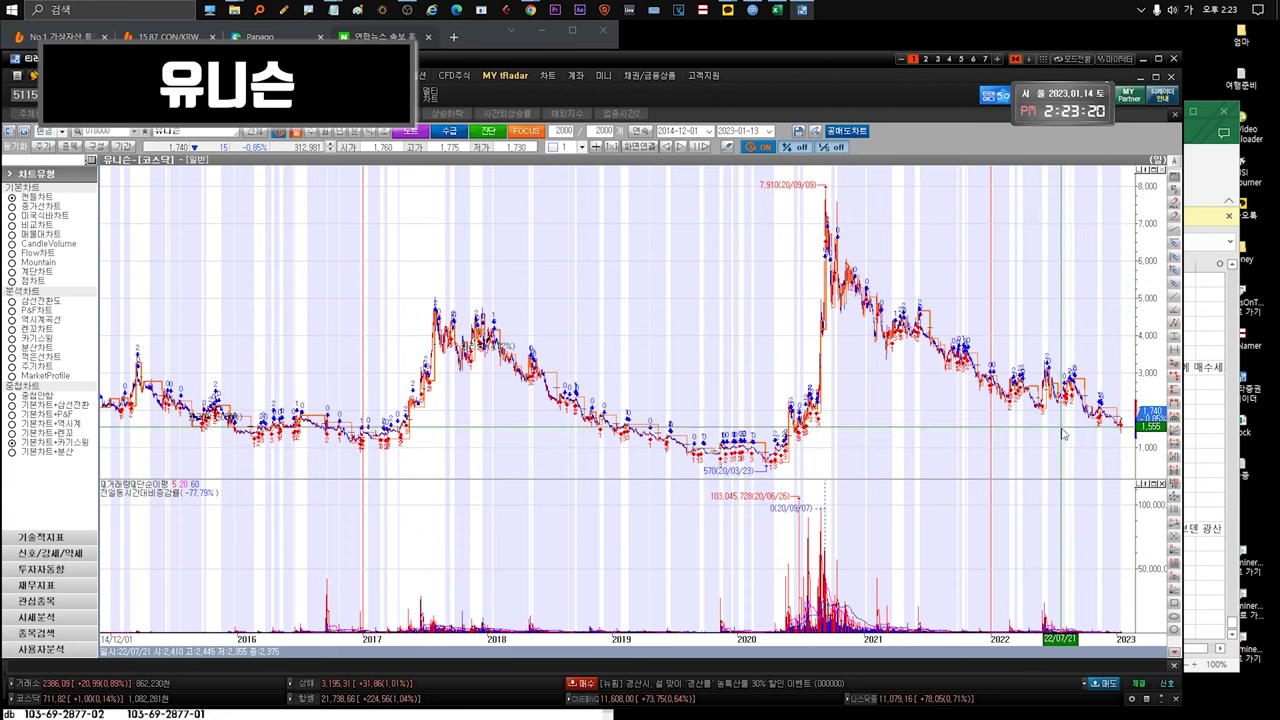
left_click_drag(1086, 443, 1097, 416)
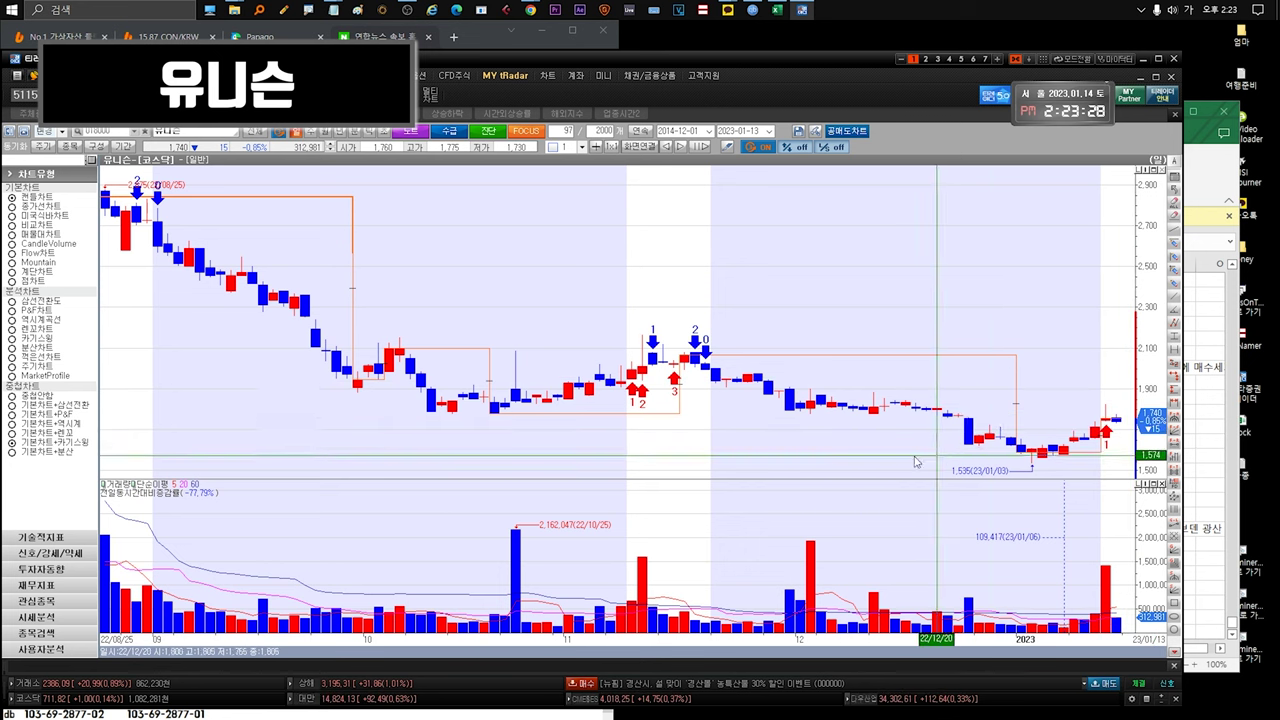
Step: Open the 대한전선 daily chart from the watchlist and examine its full price history and the period since late 2020
left_click(561, 113)
left_click(300, 113)
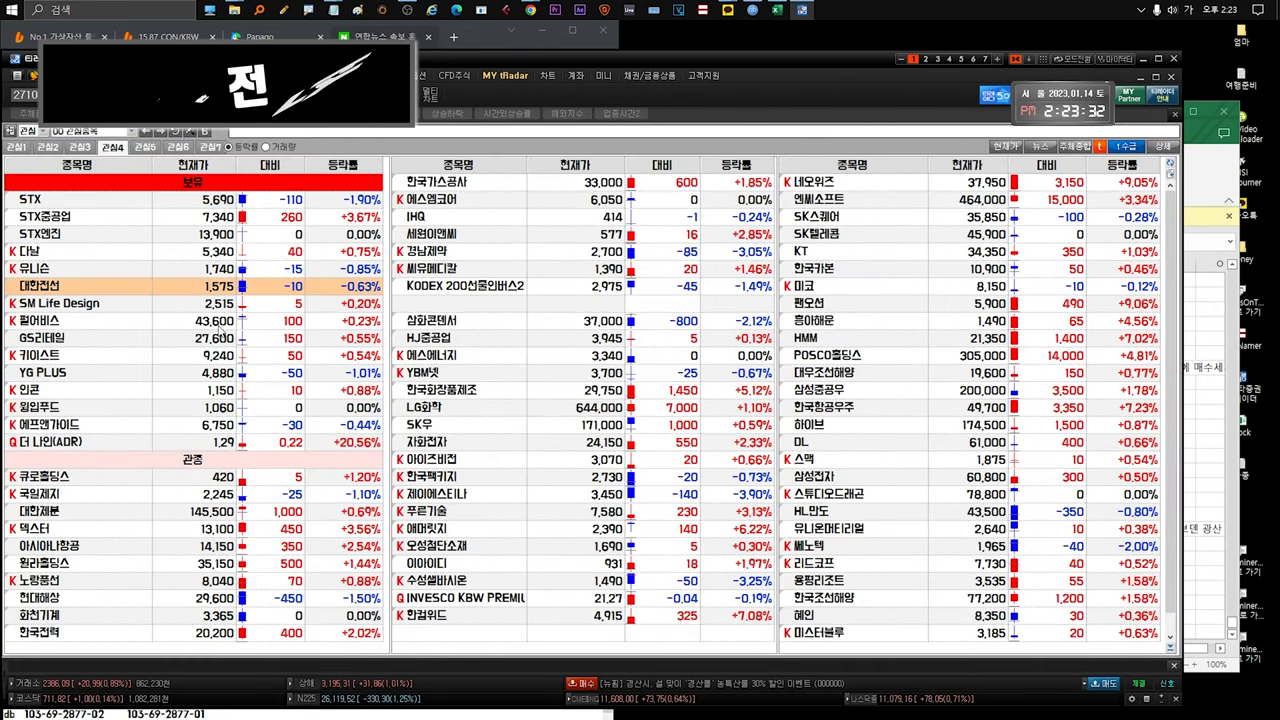
key("Return")
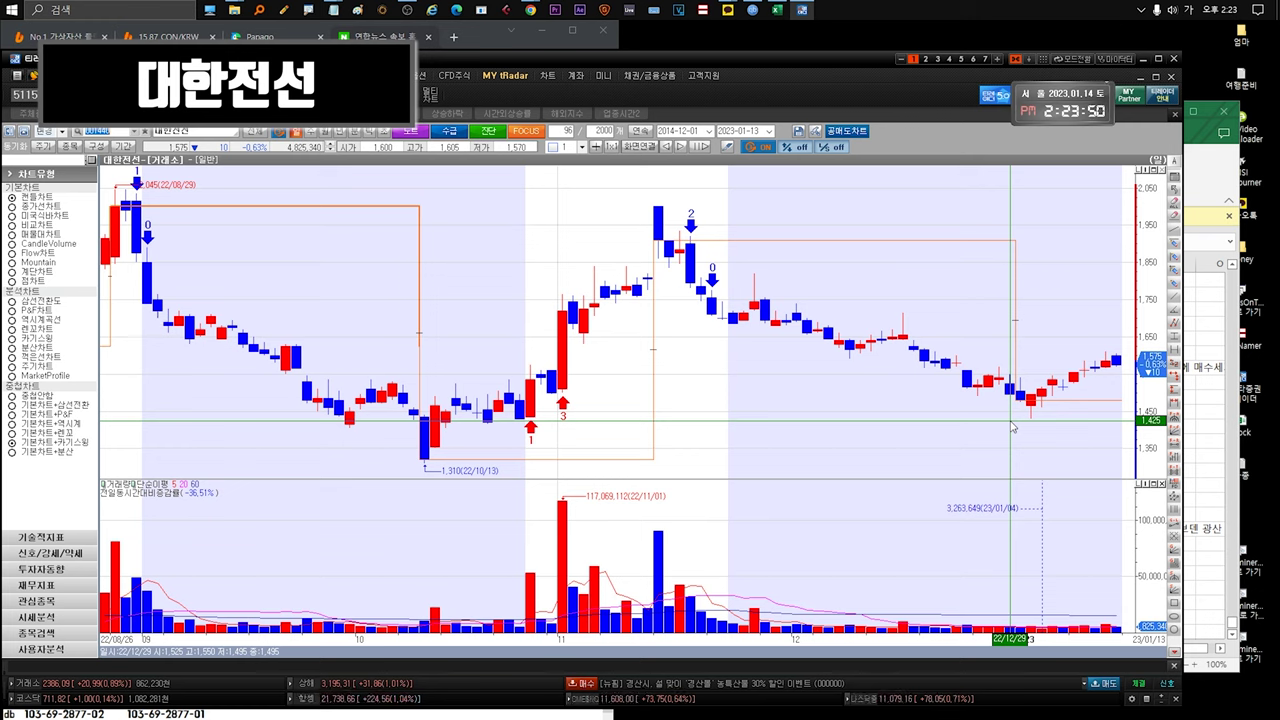
scroll(935, 445, "down", 5)
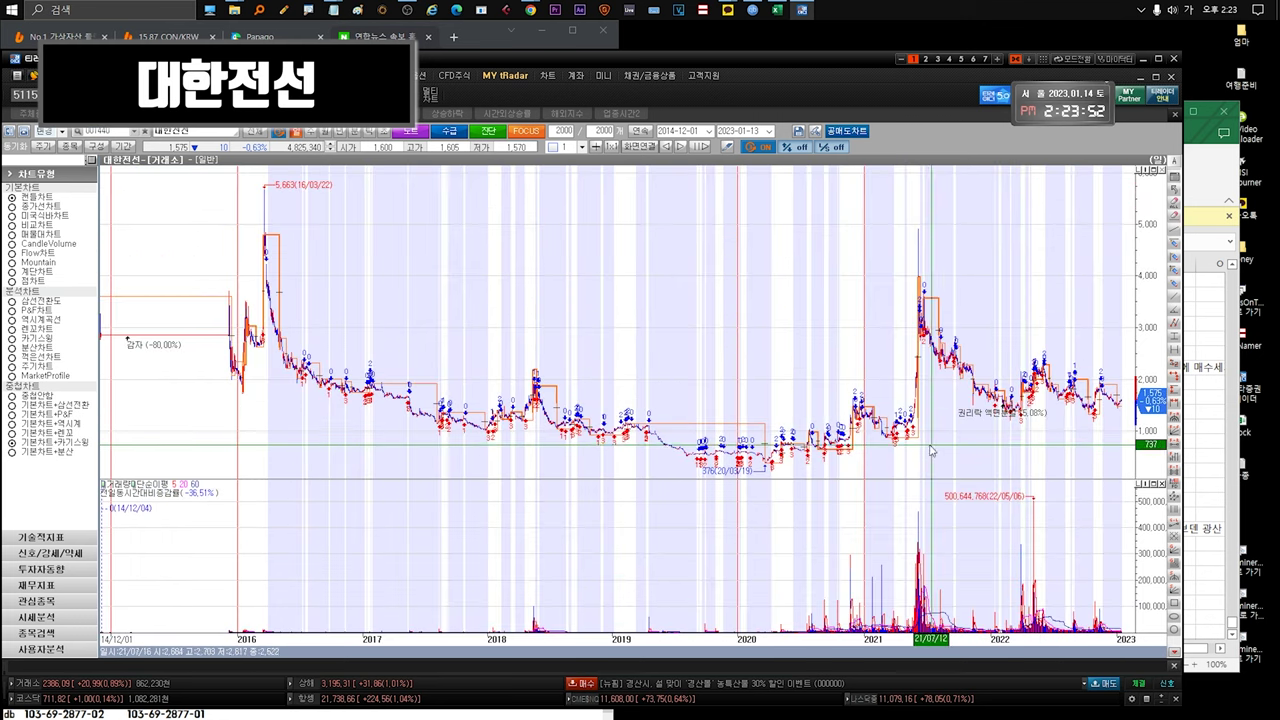
scroll(873, 387, "up", 3)
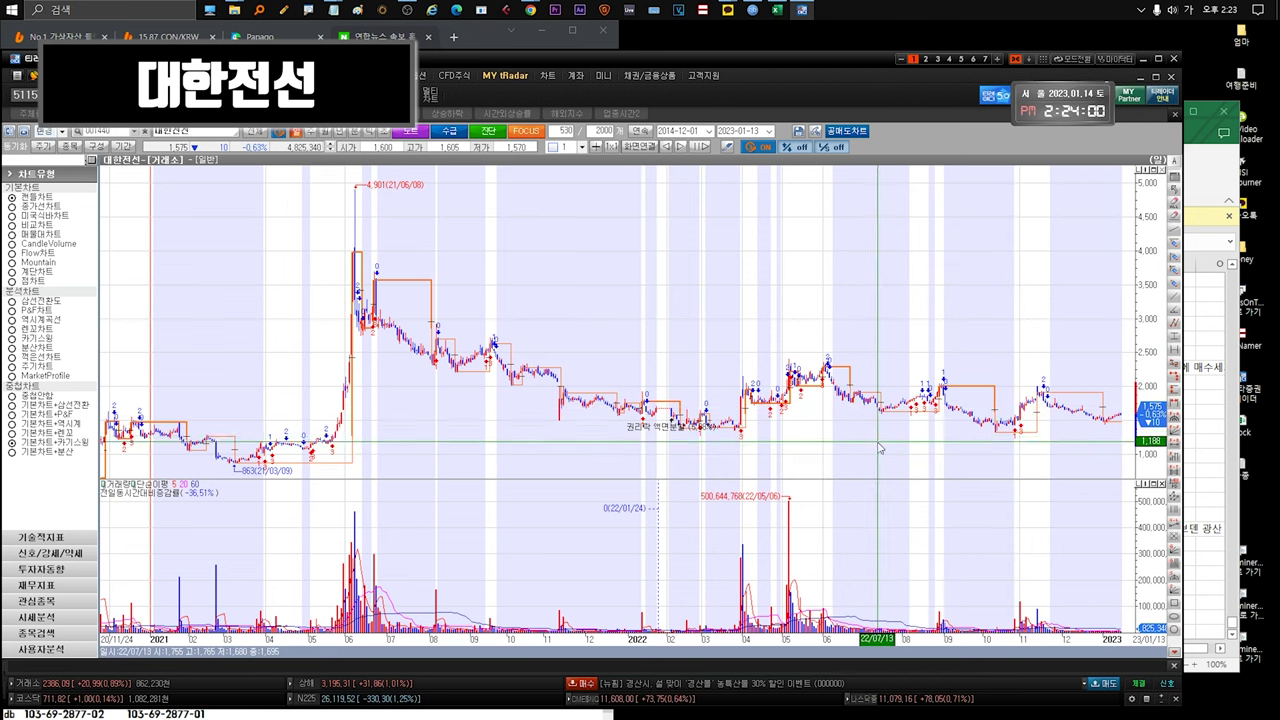
Step: Return to the watchlist, open the SM Life Design daily chart, and examine its January 2023 candles
key("ctrl+Tab")
left_click(70, 303)
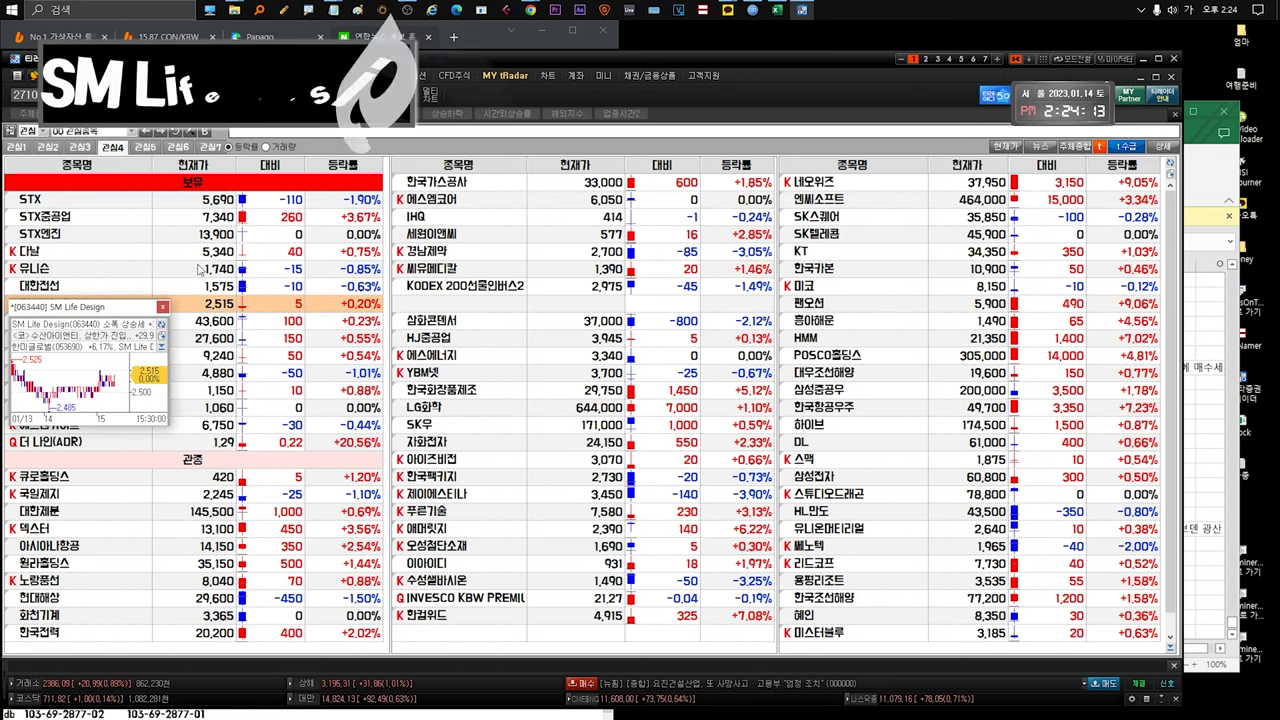
double_click(110, 298)
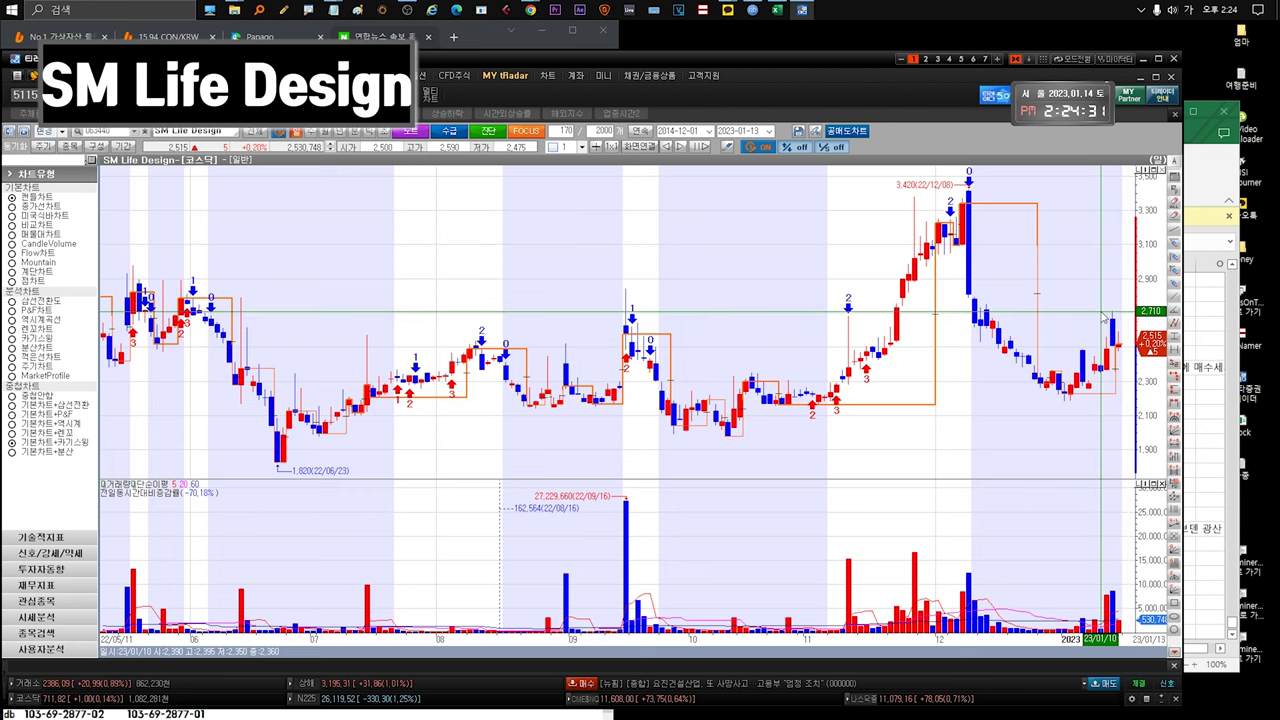
mouse_move(1115, 320)
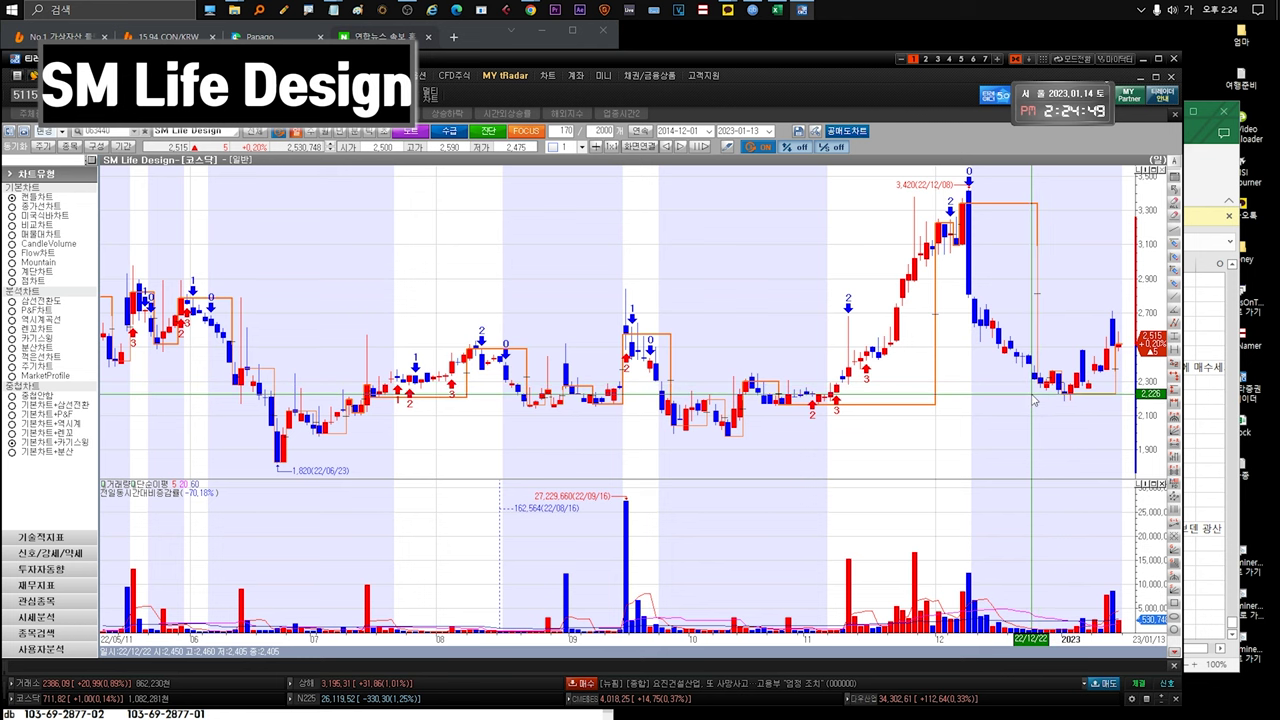
Step: Switch to the stock workbook and begin a note in B2365 of the etc sheet with "sandbox / / /"
left_click(1213, 166)
scroll(473, 557, "down", 8)
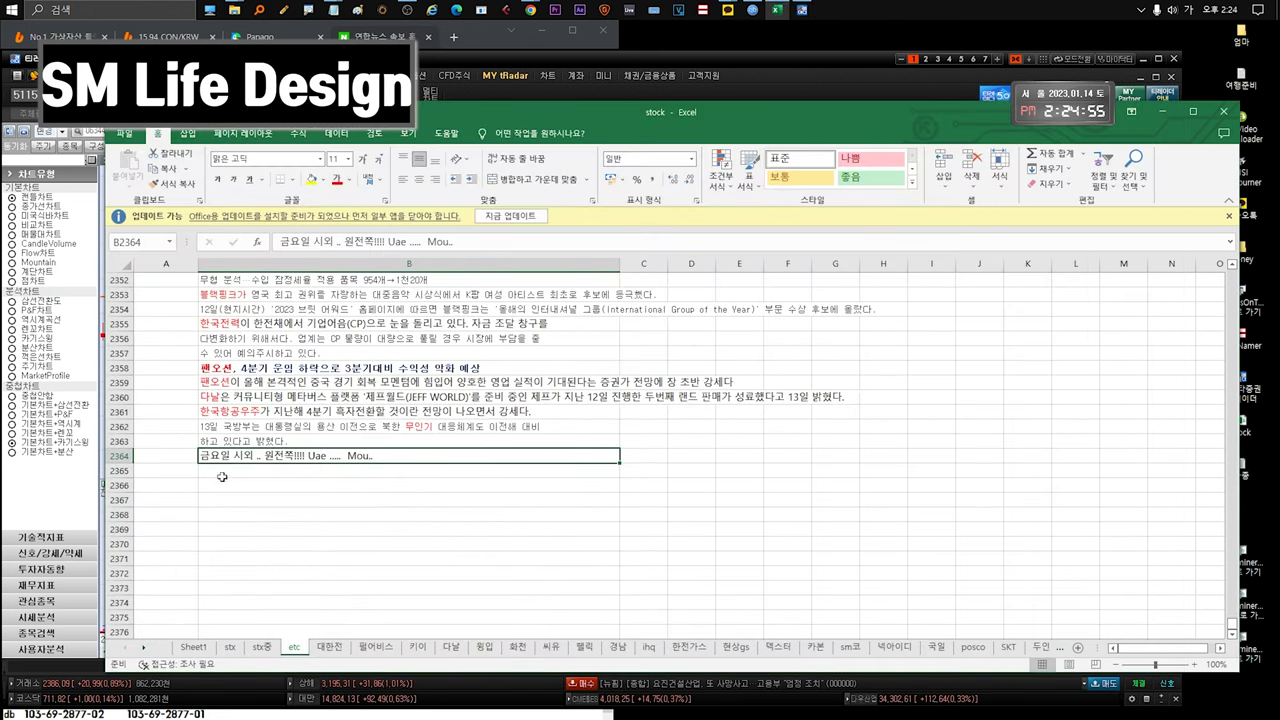
key("Return")
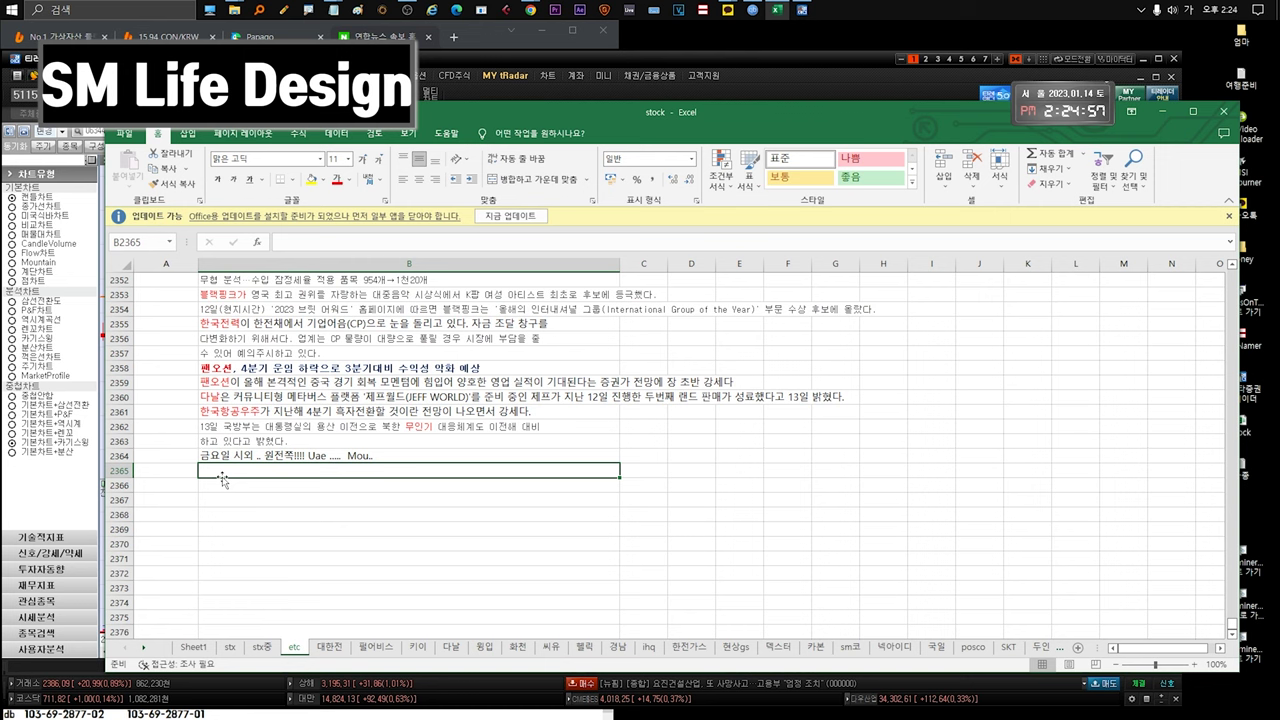
type("sandbox")
key("Hangul")
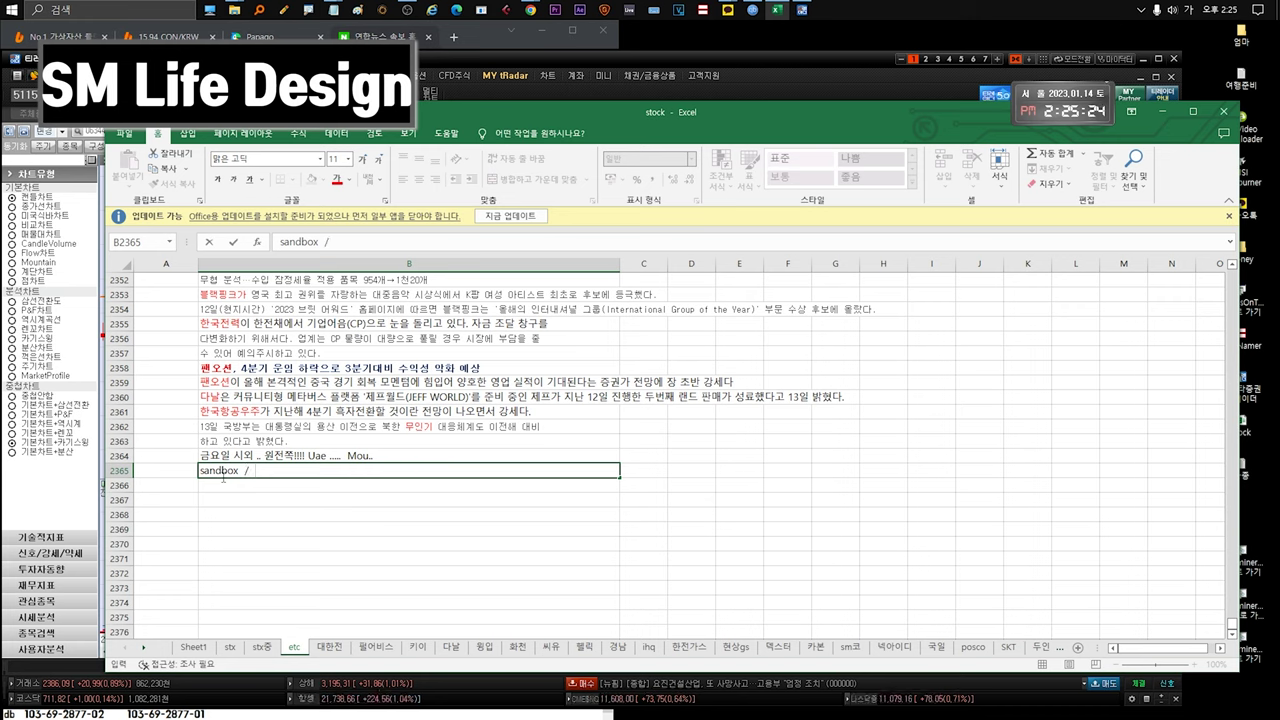
type("s")
key("Hangul")
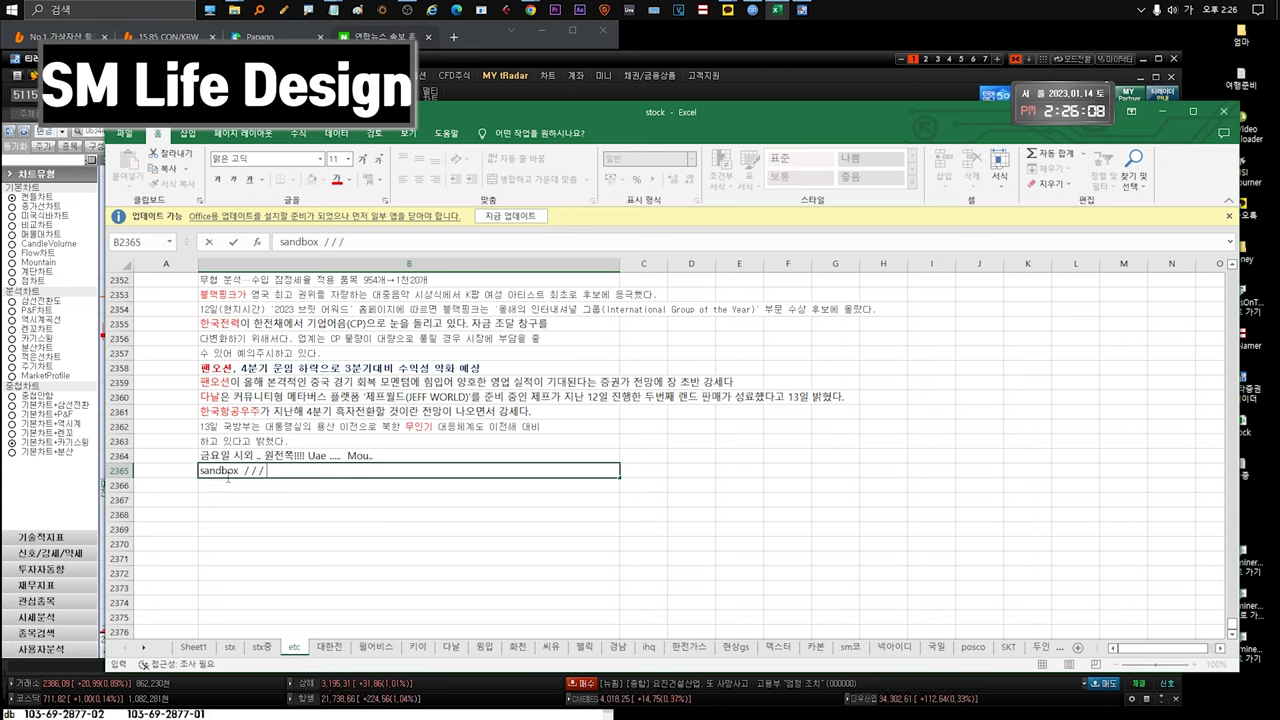
Step: Extend the note in B2365 with "smcu" after the slashes
left_click_drag(240, 477, 195, 478)
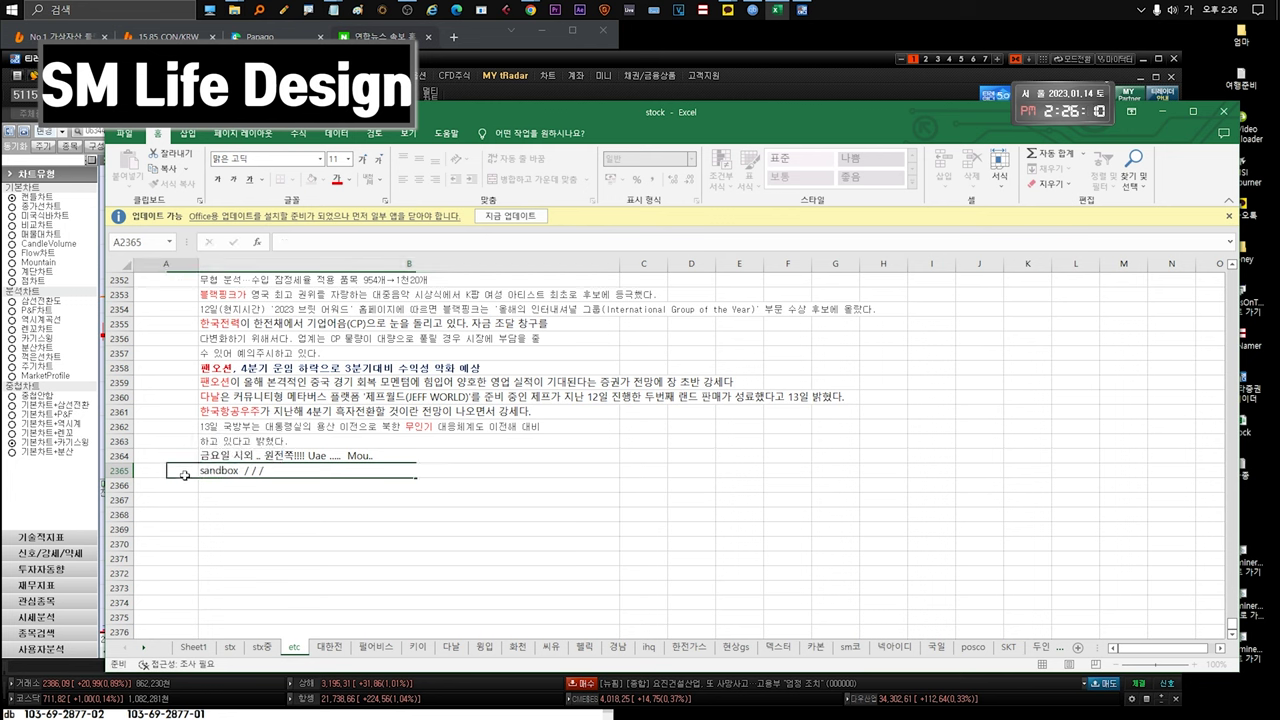
left_click(240, 471)
left_click_drag(240, 470, 197, 471)
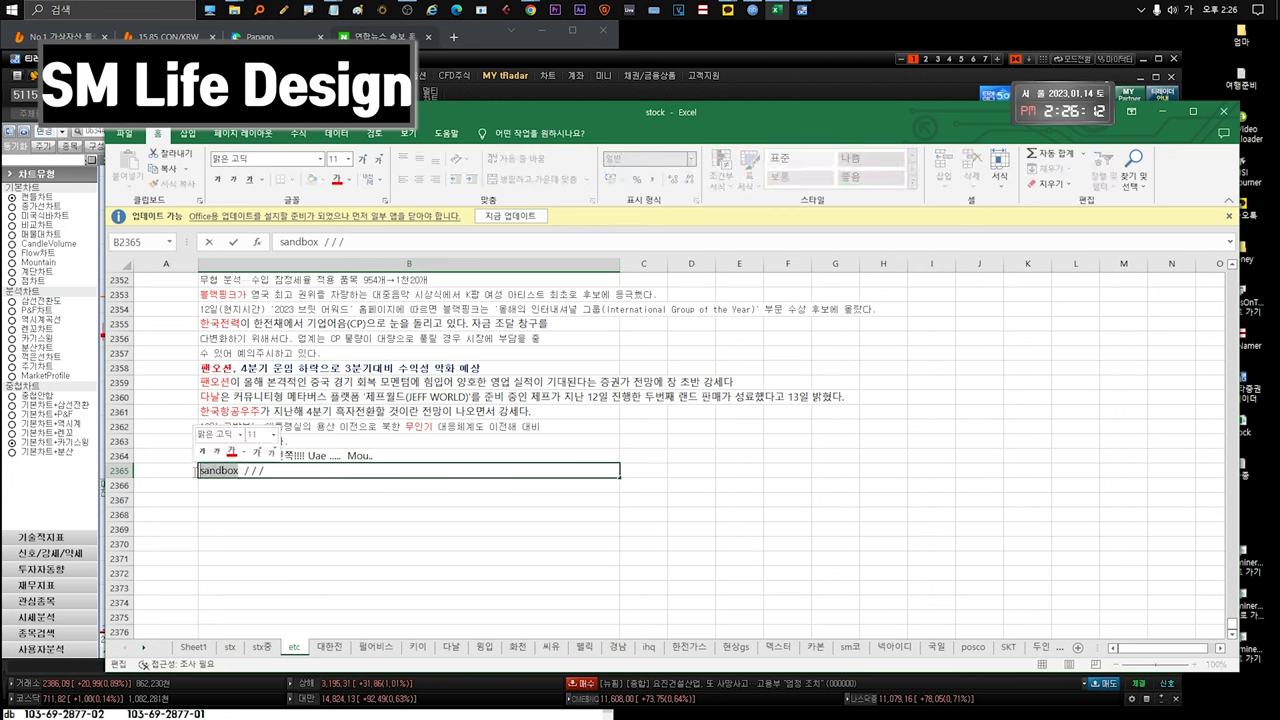
left_click(274, 470)
type("ㄴ")
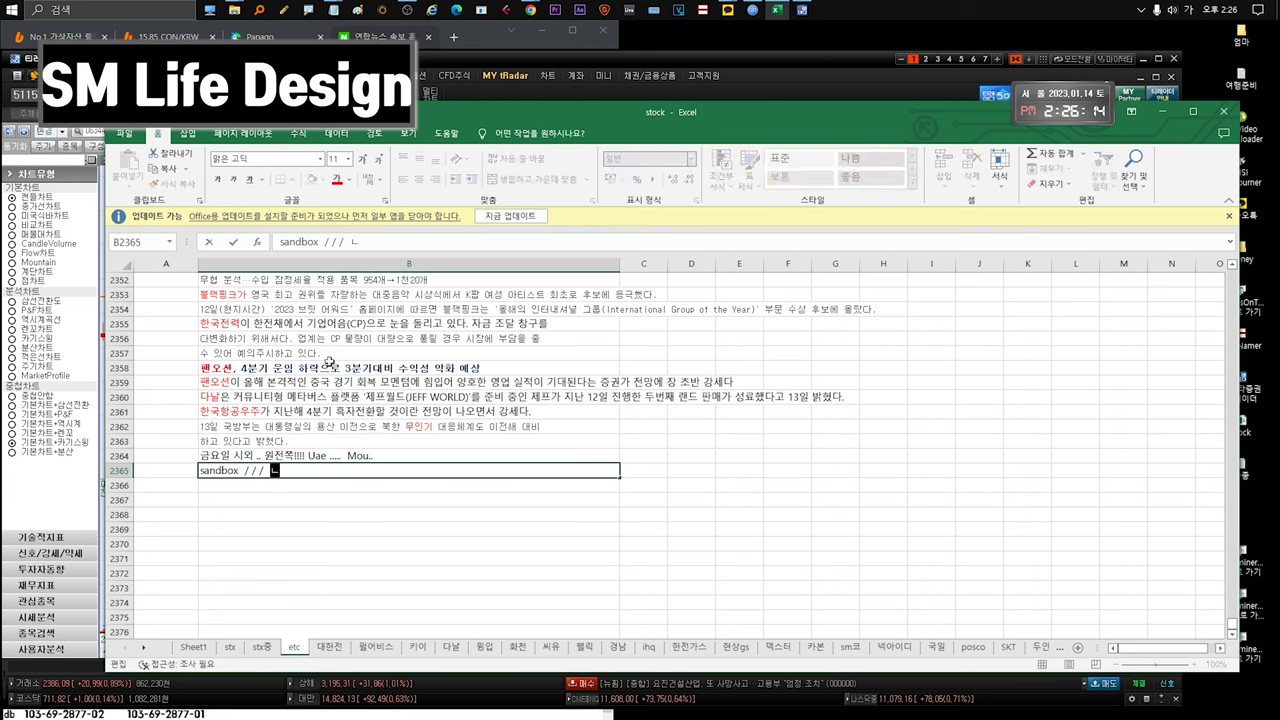
key("BackSpace")
type("smcu")
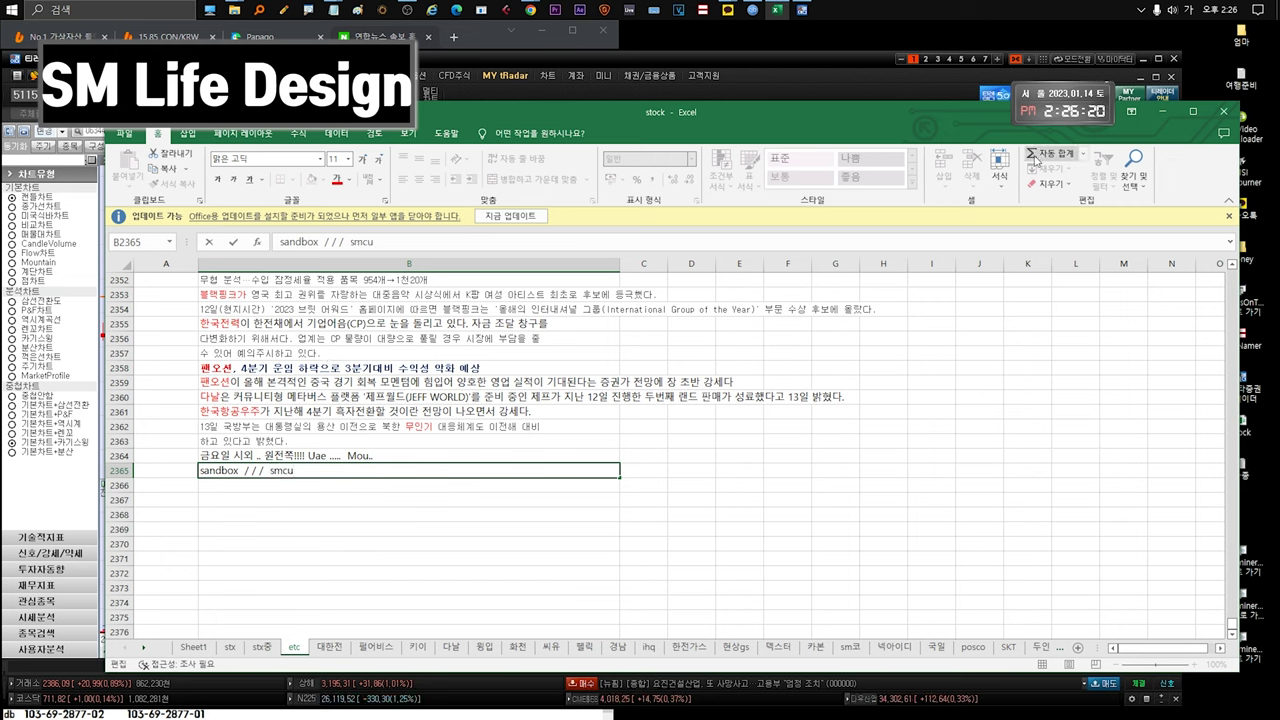
key("ctrl+Return")
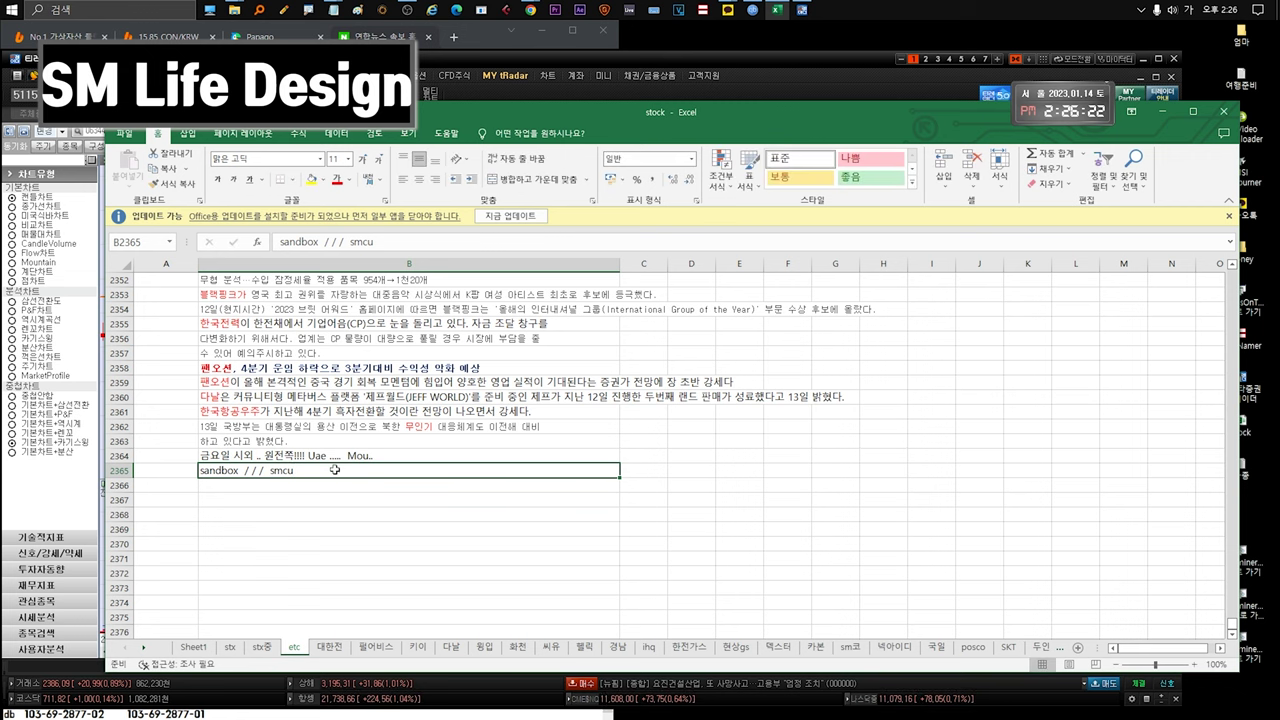
Step: Append "-- 마인크래프트!!!" to the end of the note in B2365 of the etc sheet
type("-- 마인ㅋ")
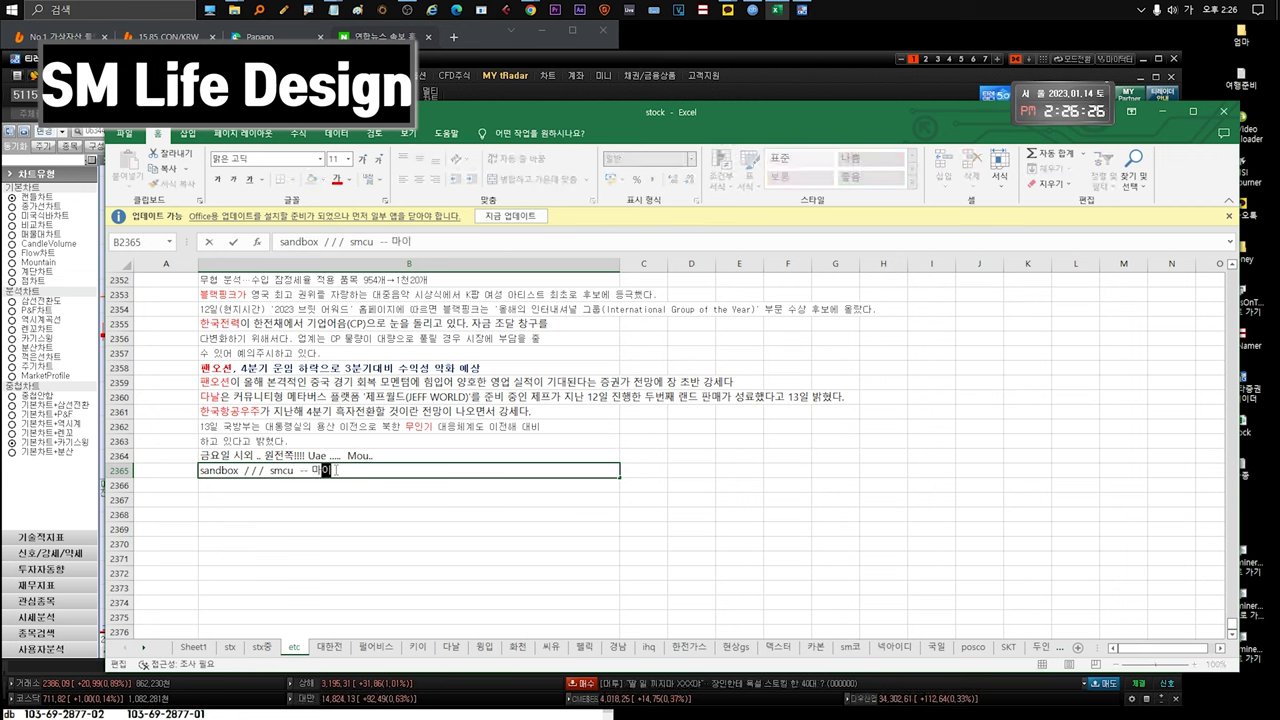
type("크래프트!!!")
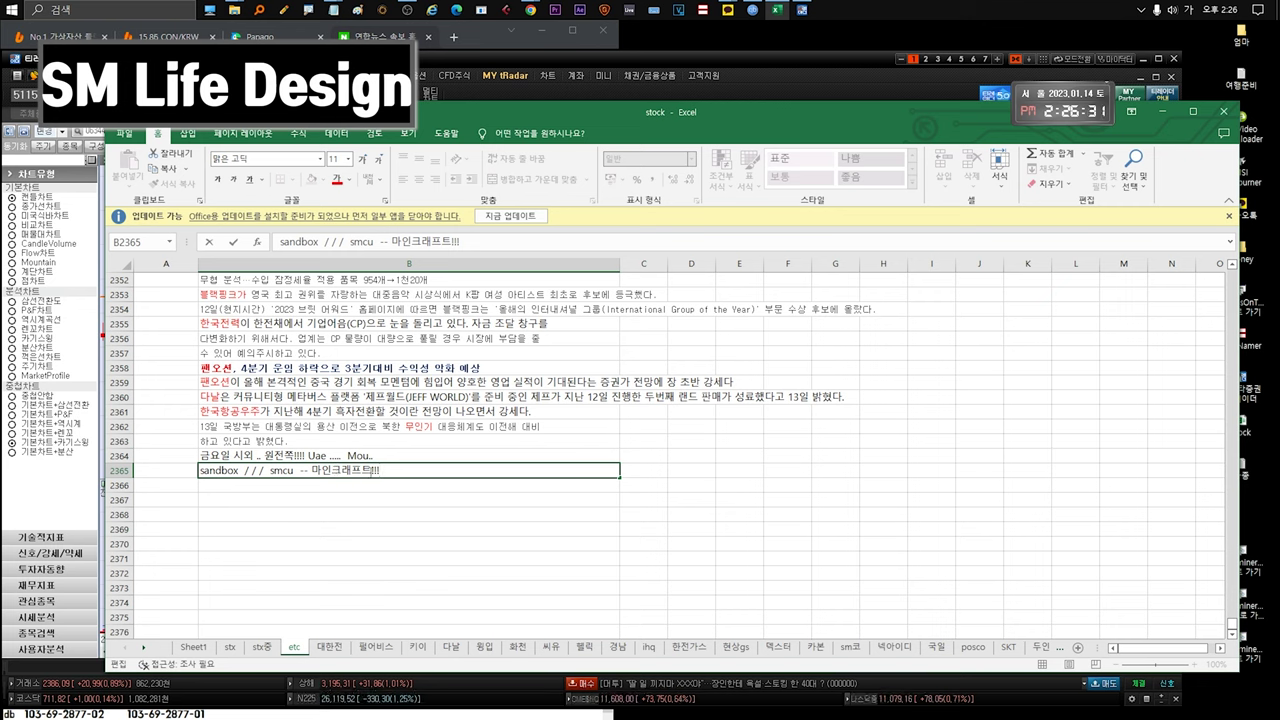
left_click_drag(380, 470, 311, 470)
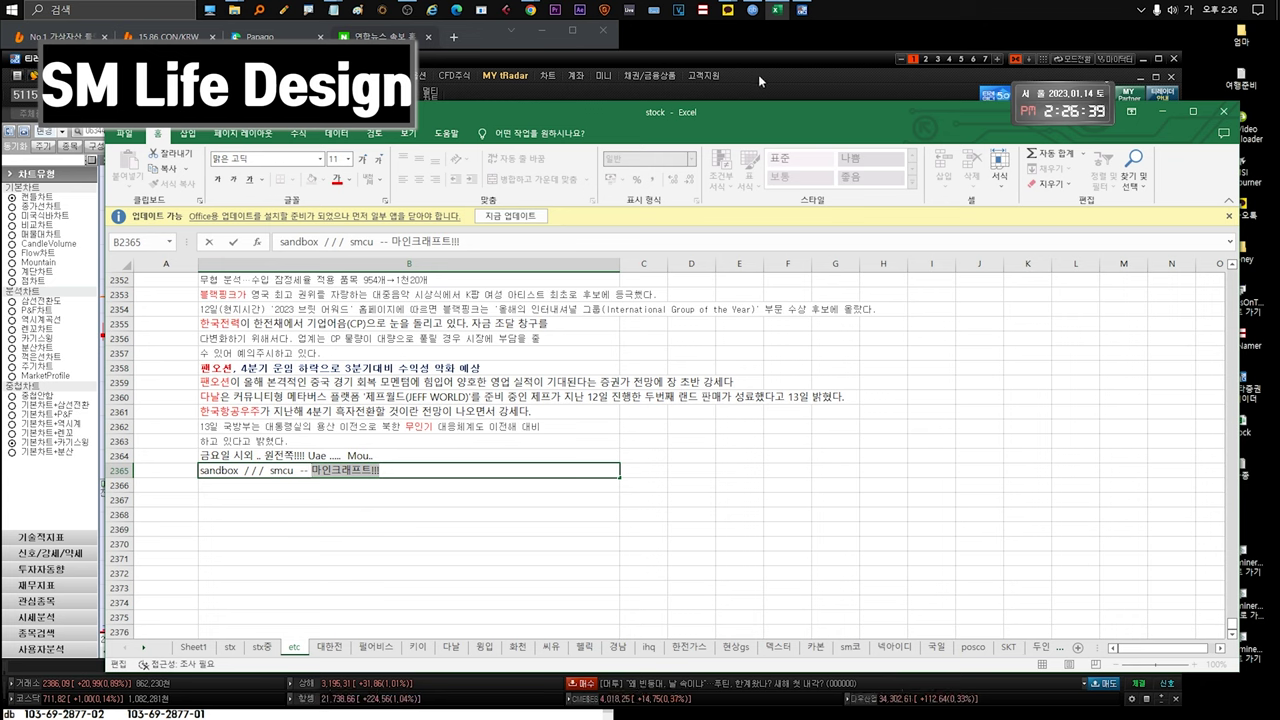
key("Return")
left_click(329, 474)
key("Down")
double_click(401, 472)
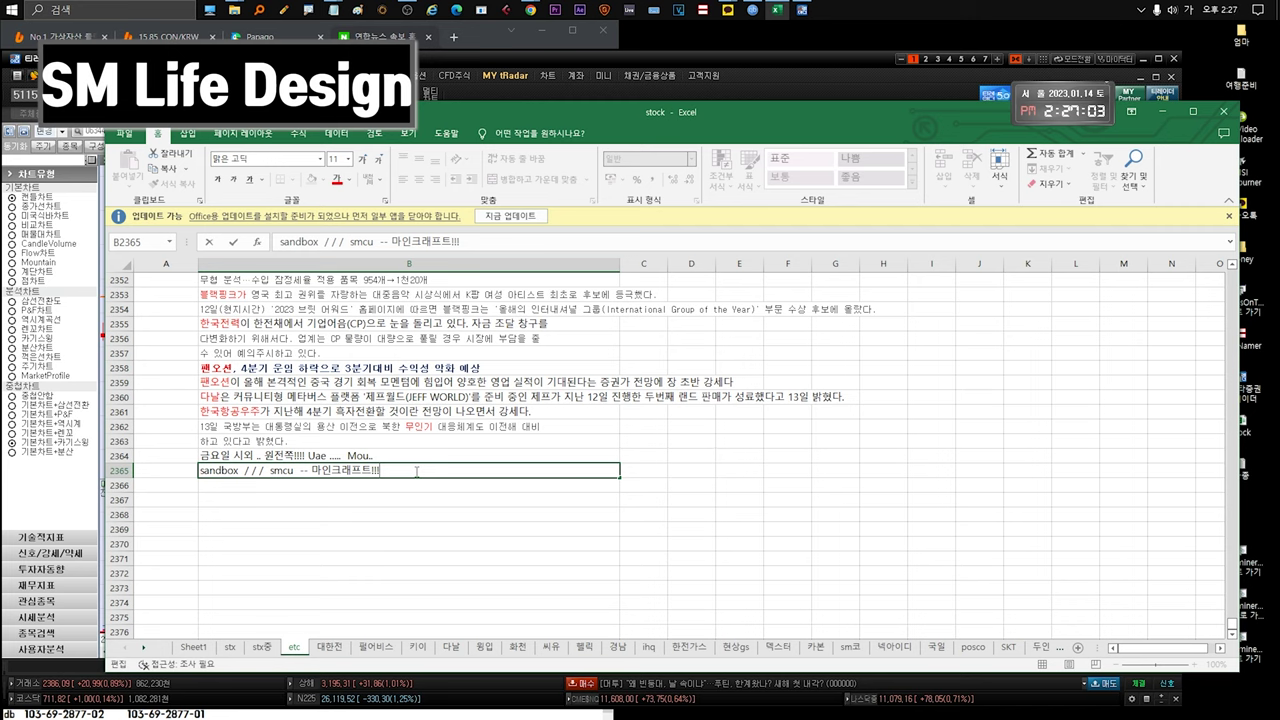
left_click(370, 483)
left_click(379, 469)
double_click(387, 469)
left_click_drag(381, 470, 200, 470)
Step: Switch back to the brokerage program, examine the 펄어비스 daily chart from the watchlist, and return to its watchlist row
left_click(747, 59)
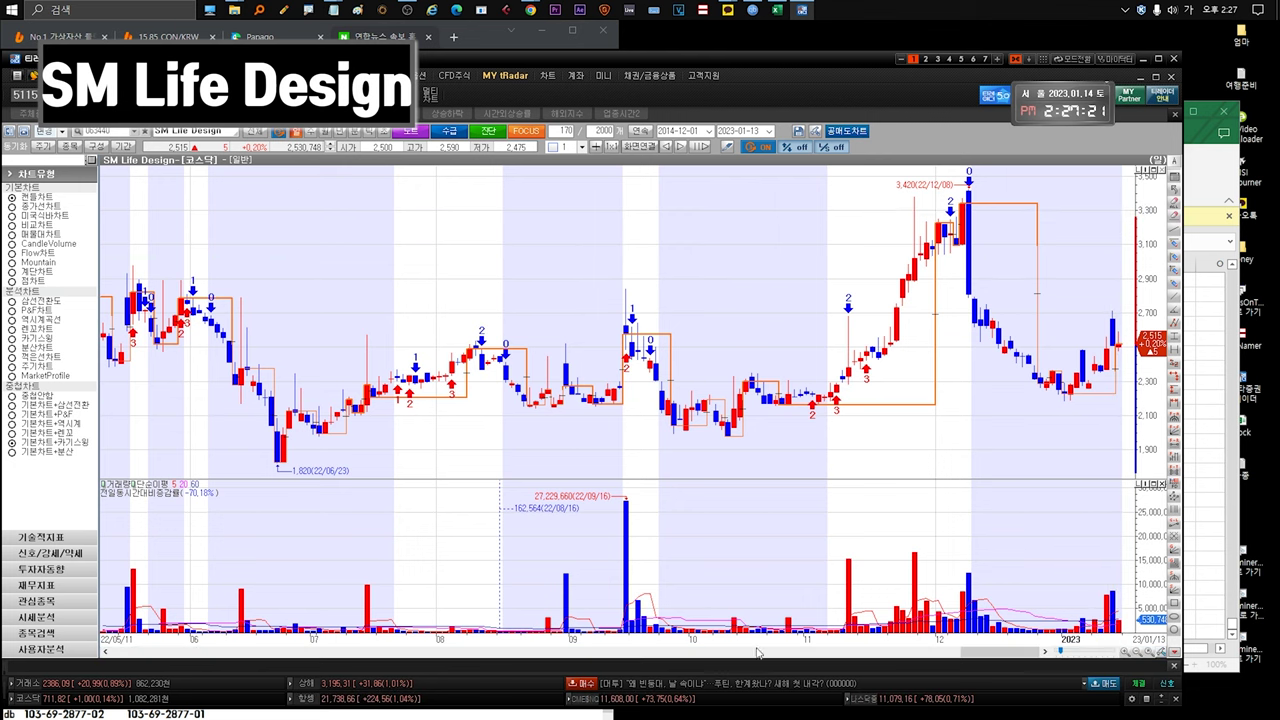
left_click(1117, 125)
left_click(112, 322)
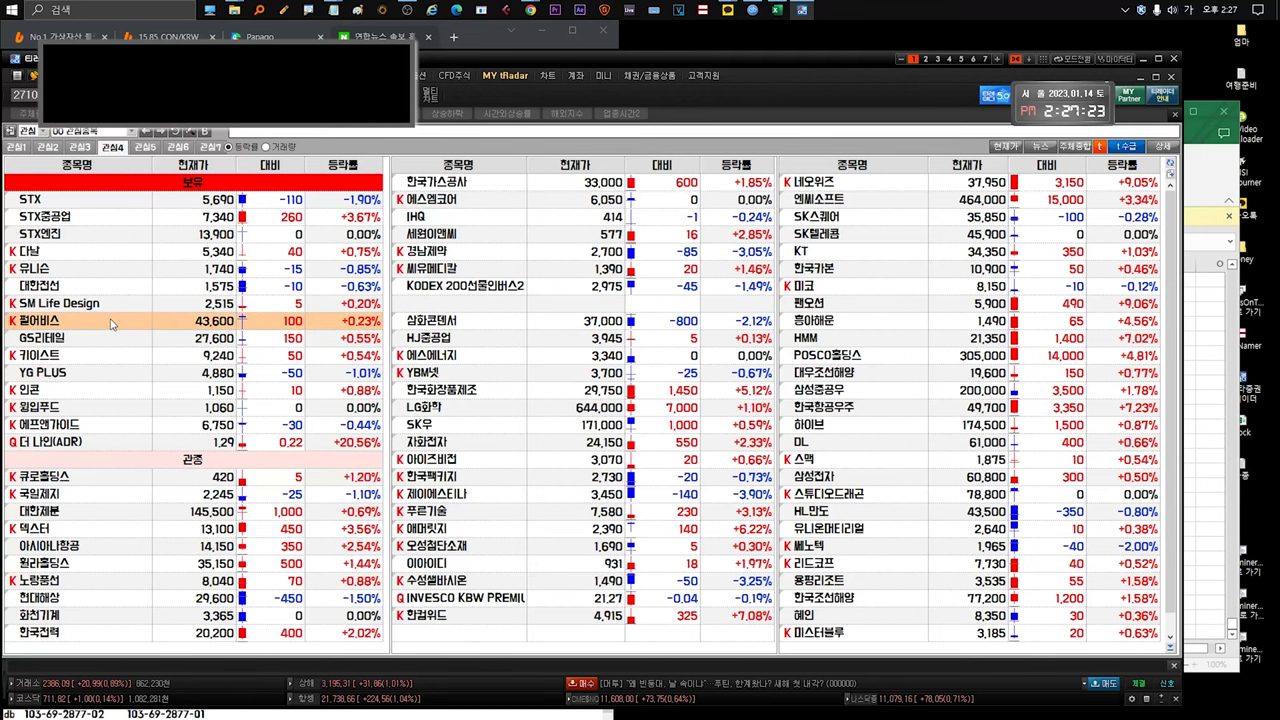
double_click(198, 324)
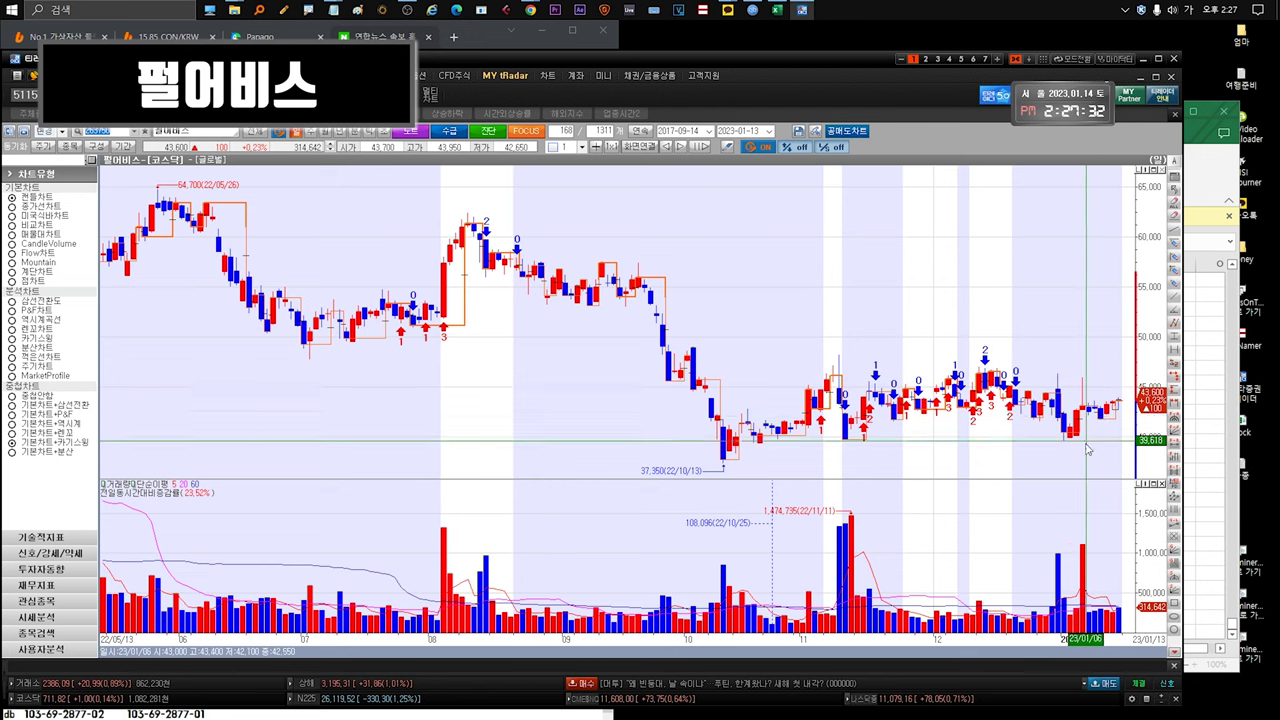
key("Escape")
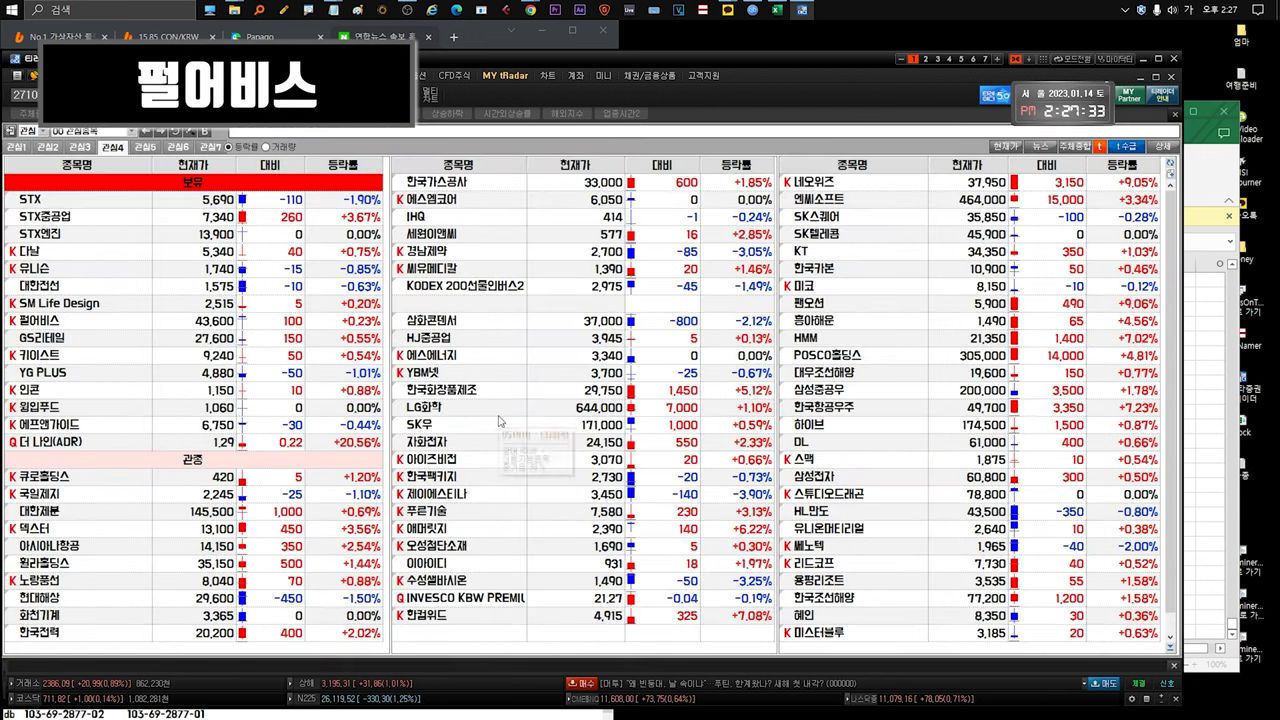
left_click(62, 326)
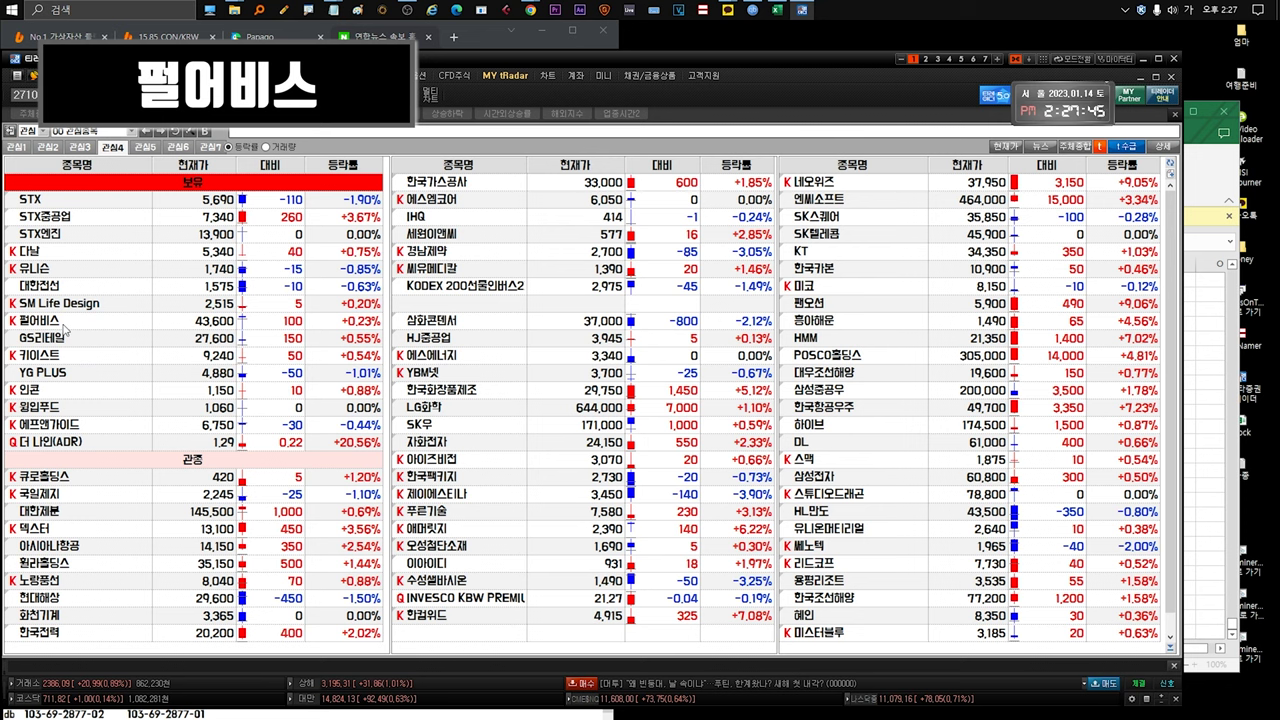
mouse_move(66, 330)
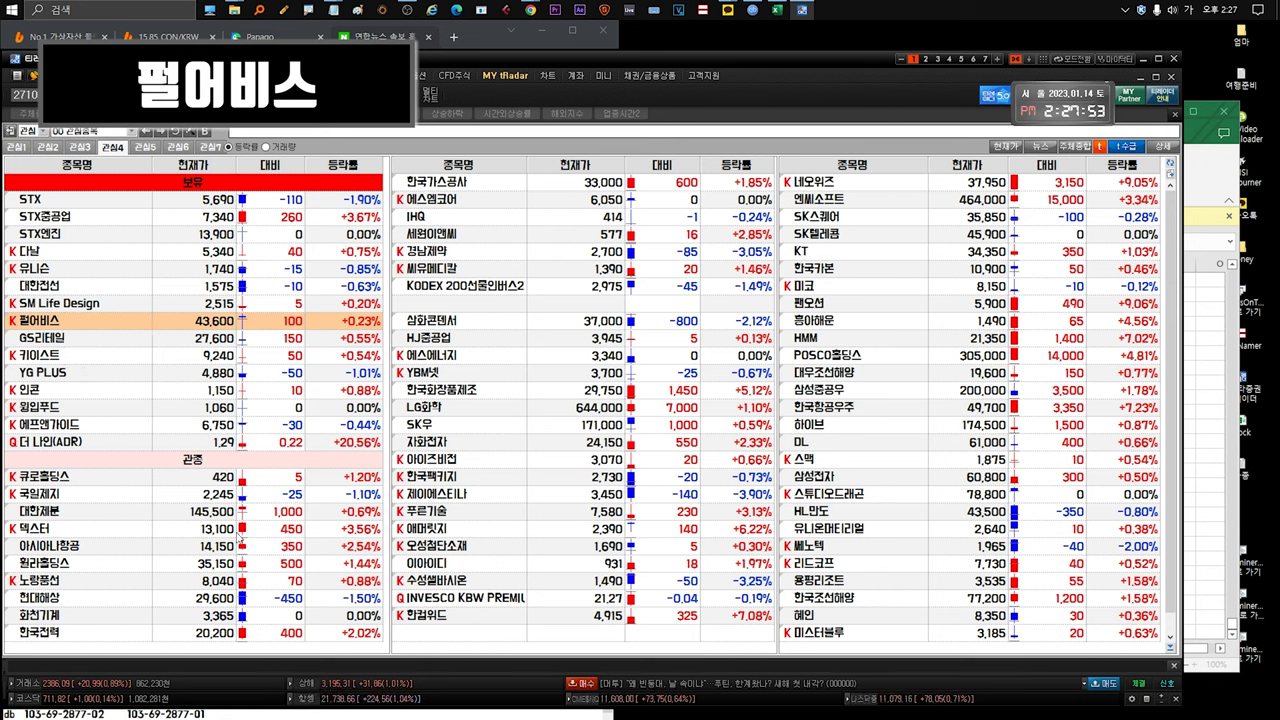
Step: Open the GS리테일 daily chart from the watchlist and examine its price history over a longer period
mouse_move(143, 400)
left_click(62, 342)
mouse_move(84, 364)
double_click(127, 352)
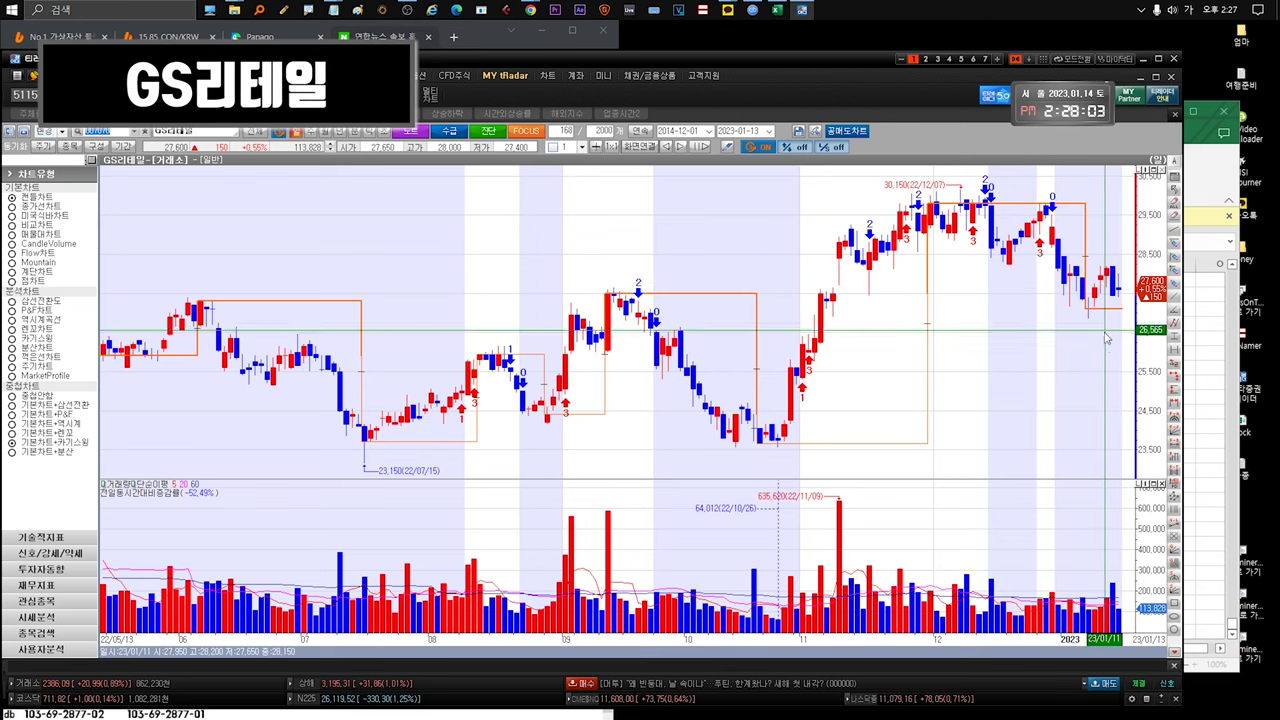
scroll(1043, 319, "down", 10)
scroll(851, 400, "up", 5)
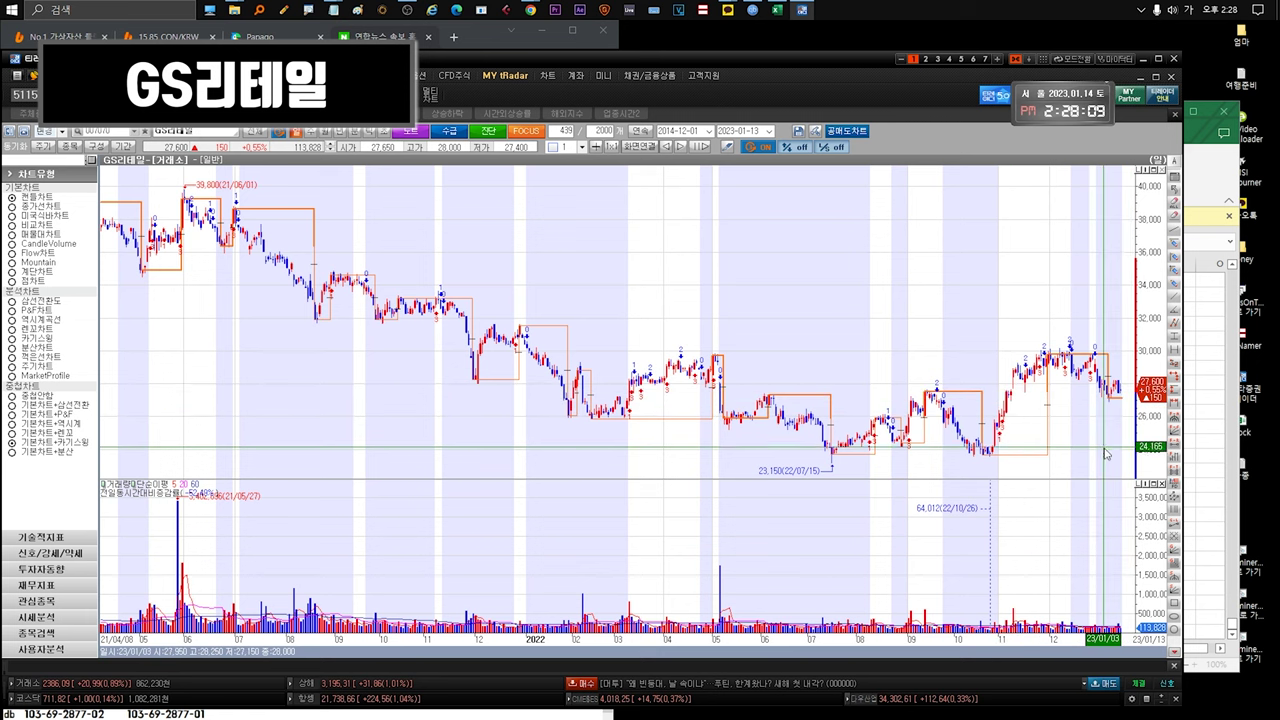
Step: Return to the watchlist, look up 키이스트, and select its row
key("ctrl+Tab")
double_click(323, 356)
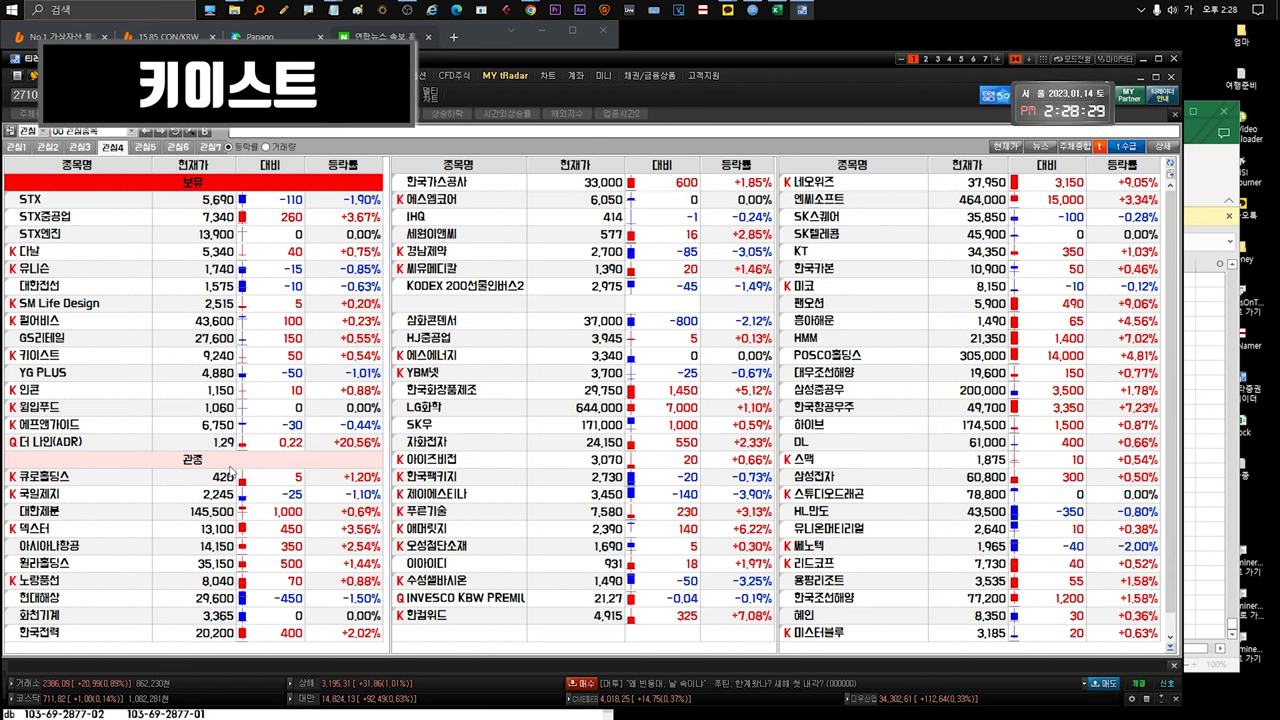
left_click(93, 363)
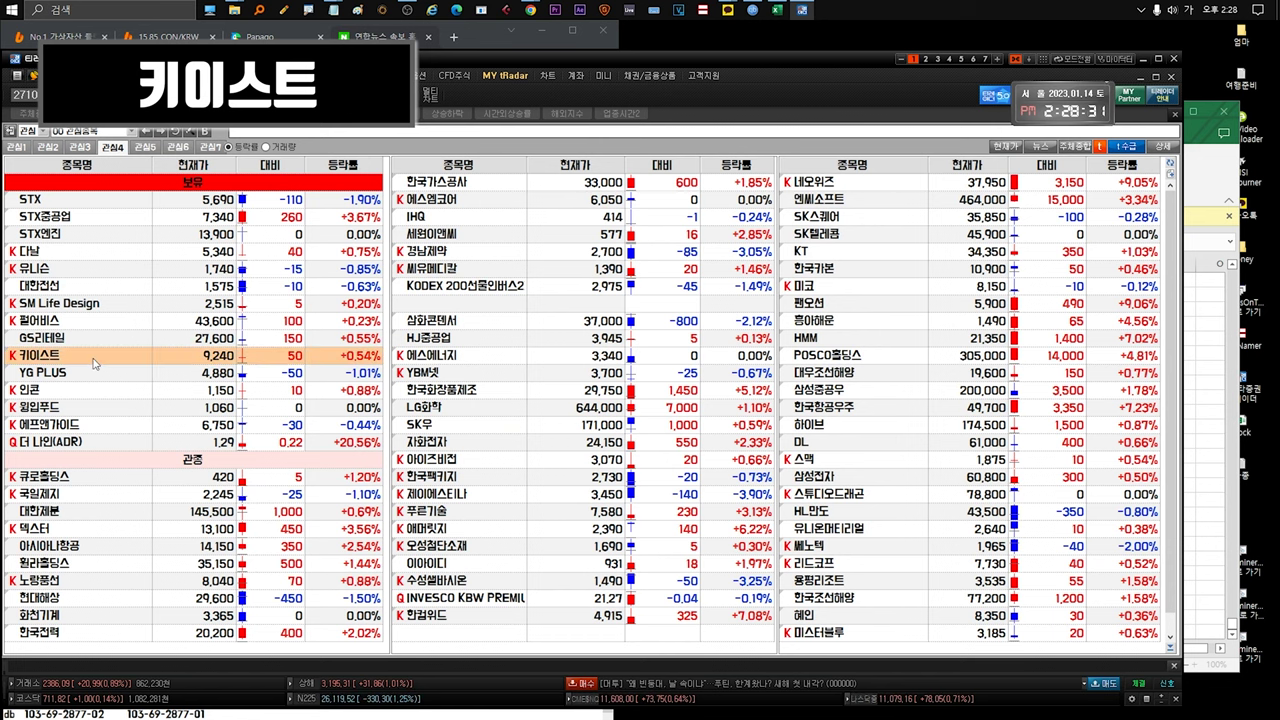
Step: Open the YG PLUS daily chart from the watchlist and examine its recent candles and the September 2022 swing
left_click(97, 372)
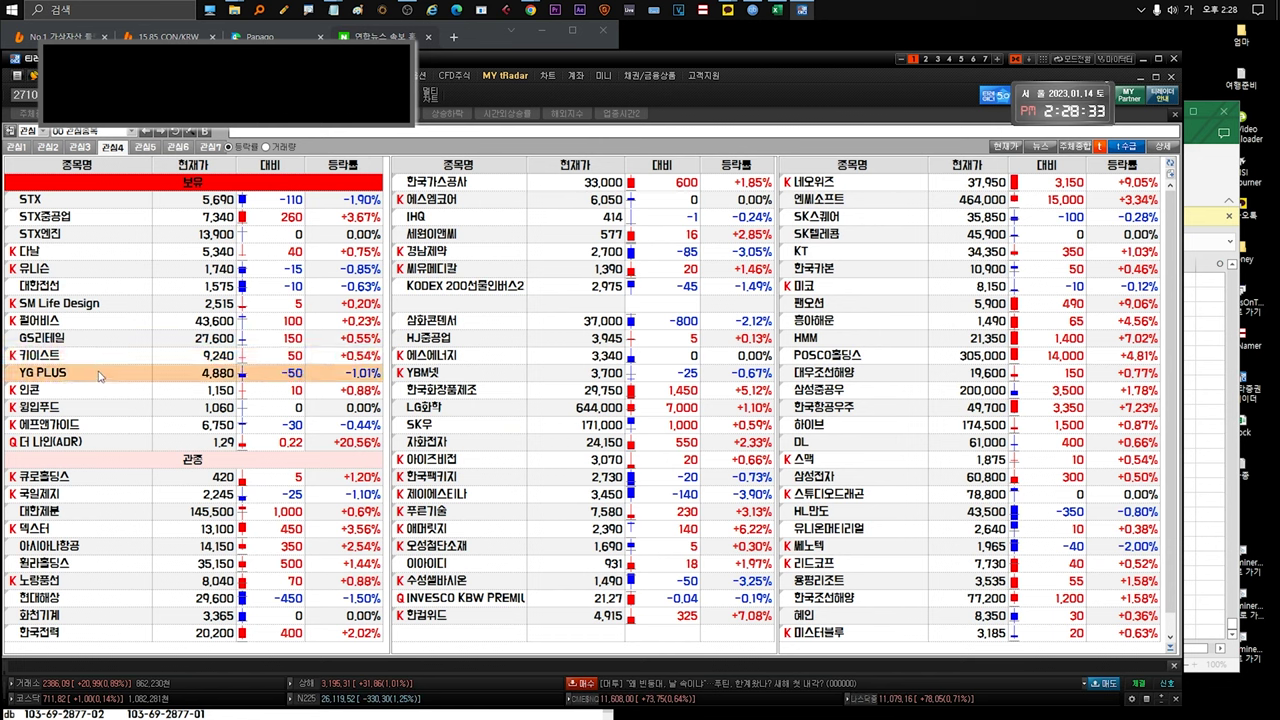
double_click(111, 378)
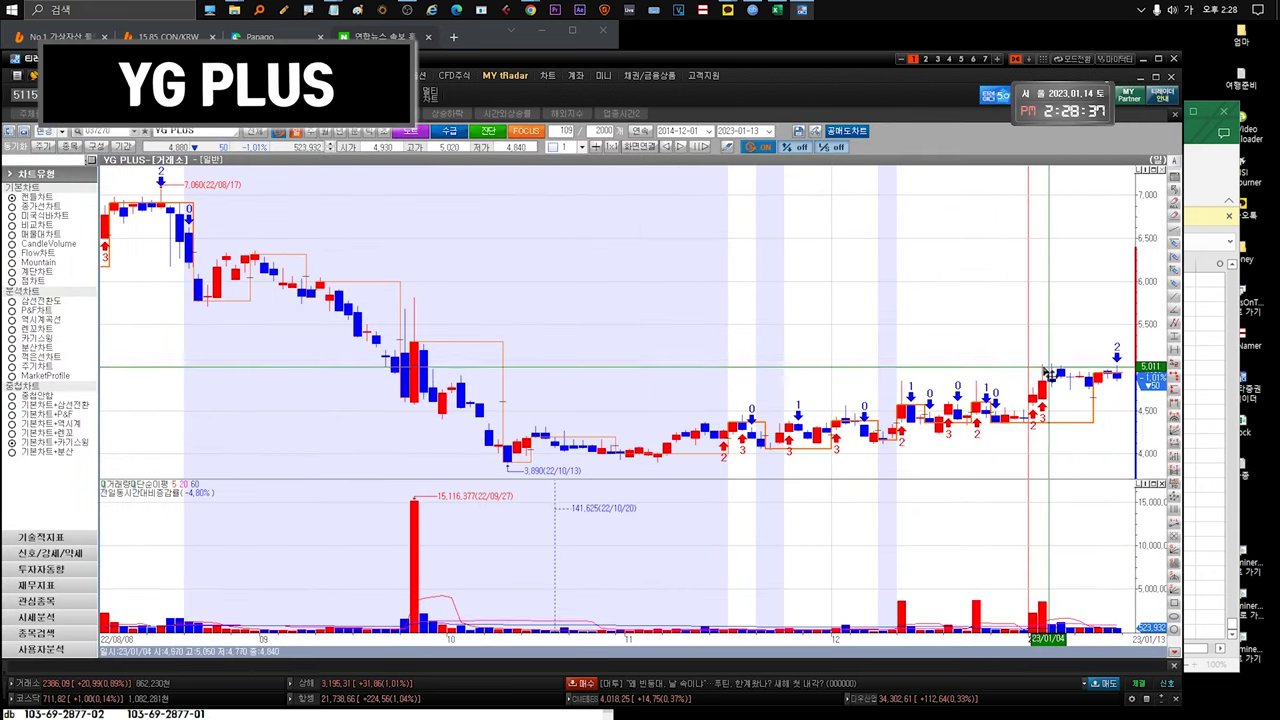
mouse_move(410, 375)
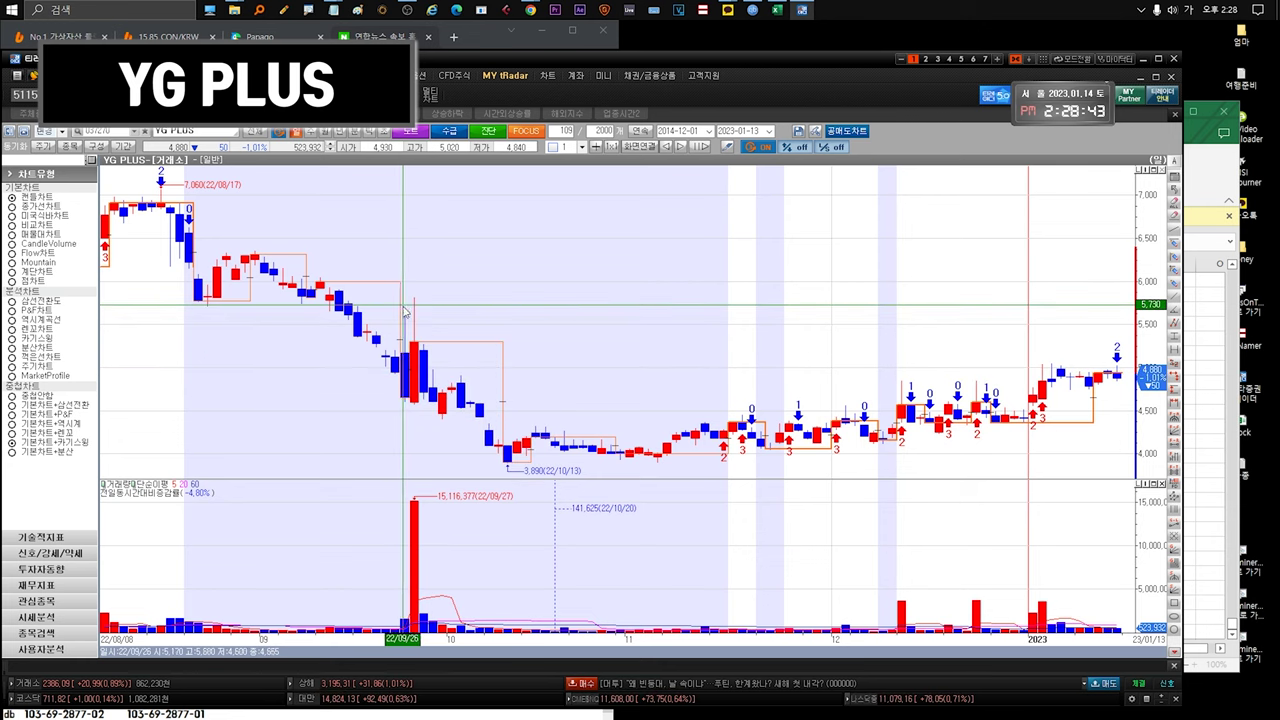
Step: Switch to the stock workbook and enter the note "태양 feat지민 . 50:50 vibe . . ." in B2366 of the etc sheet
left_click(1207, 171)
left_click(280, 486)
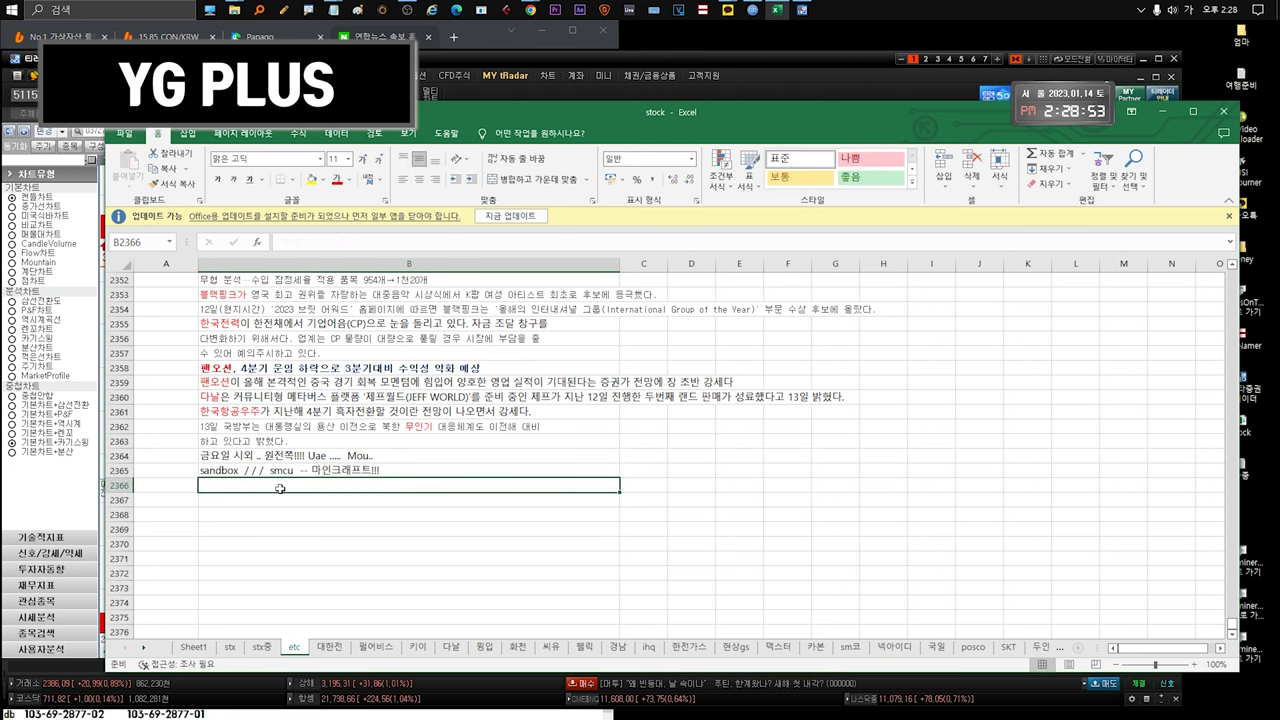
double_click(280, 487)
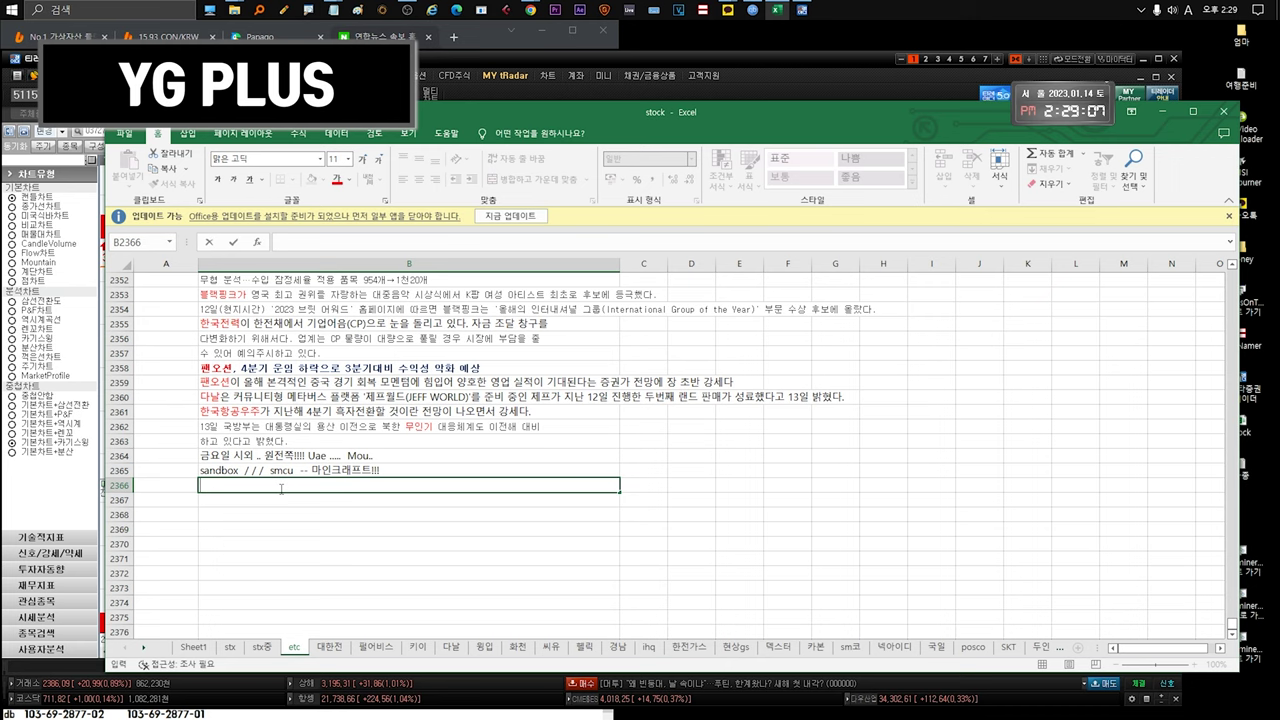
key("BackSpace")
type("태양 b")
key("BackSpace")
type("feat")
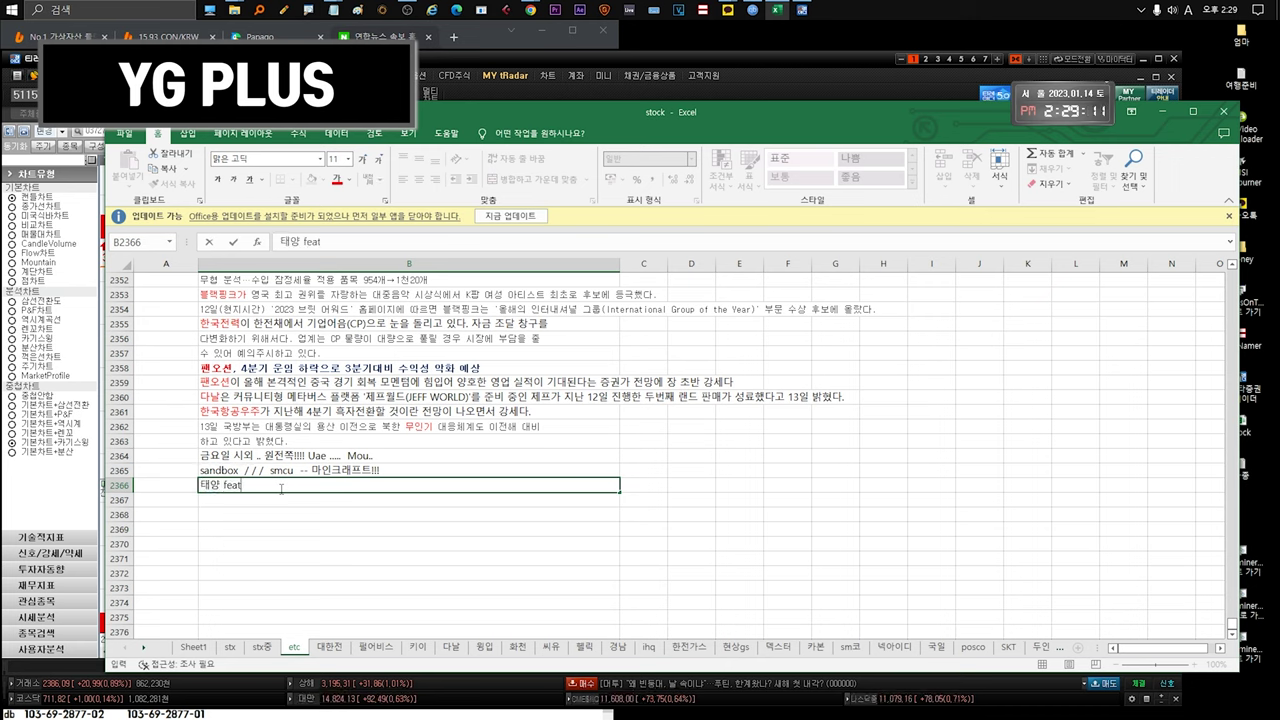
type("지민 . 50:50")
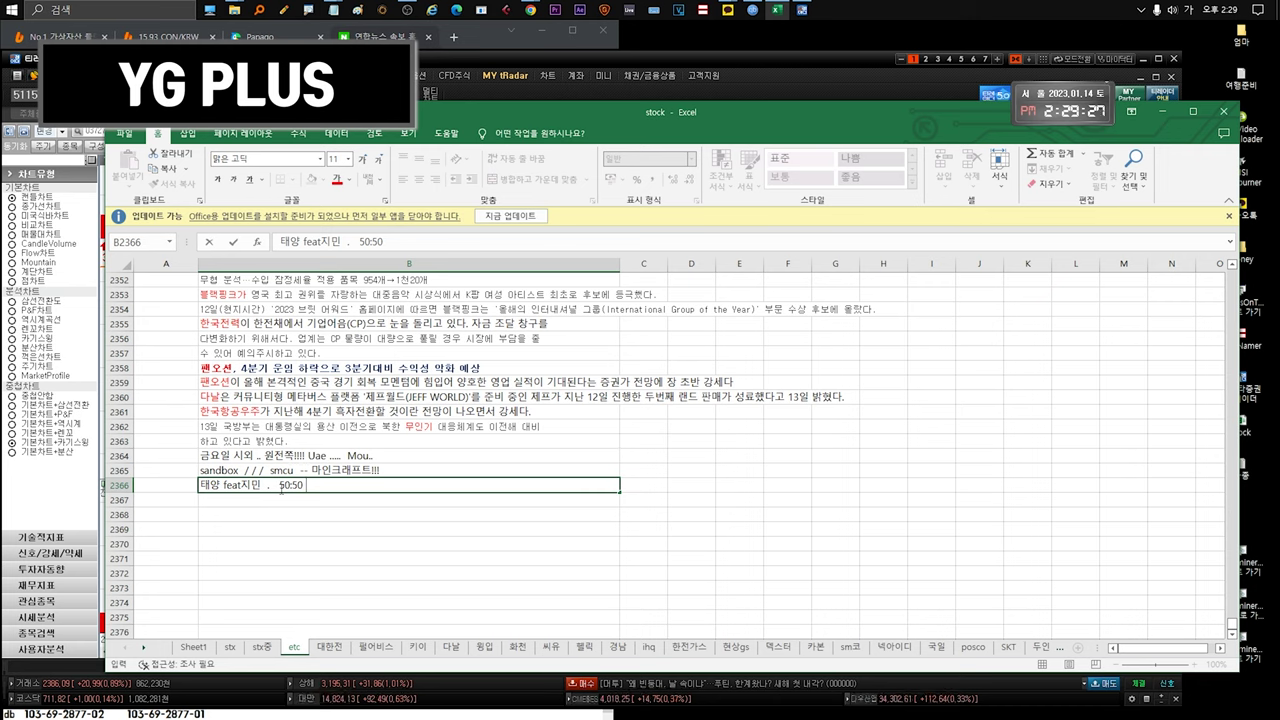
type("vibe . . .")
Step: Go over the wording of the B2366 note, including its 50:50 part, and commit the entry
left_click_drag(281, 485, 306, 487)
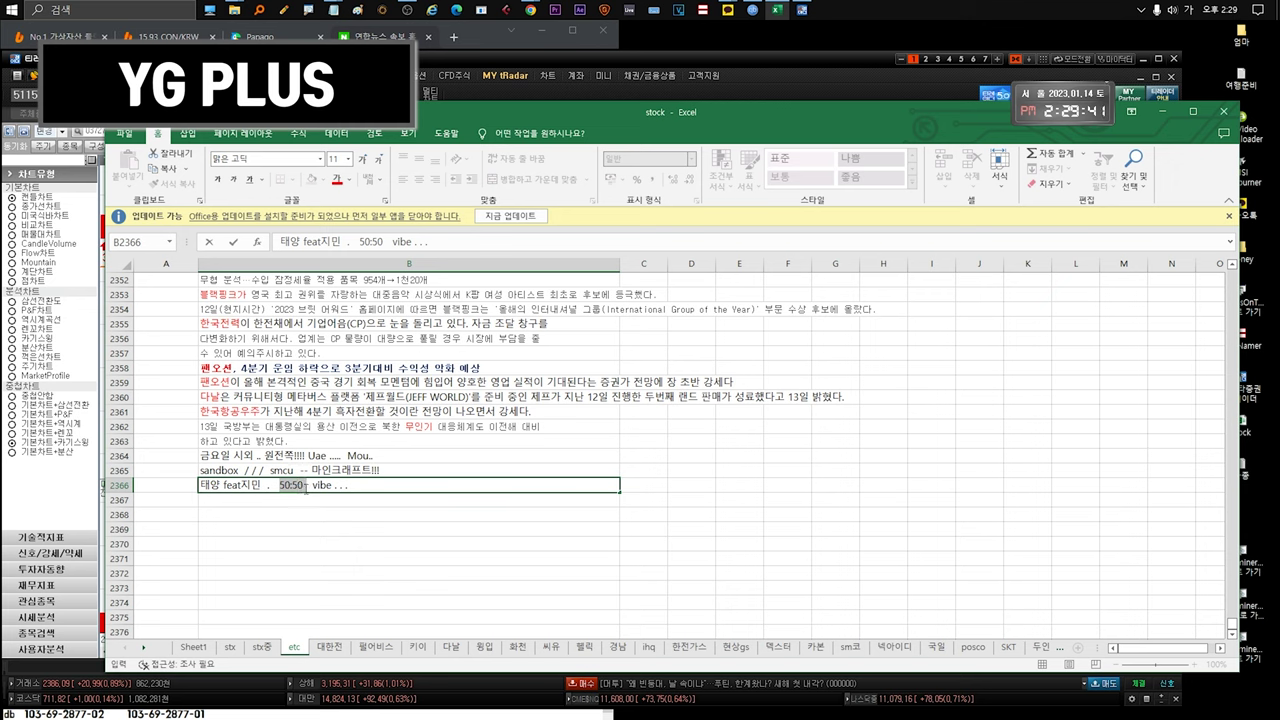
left_click_drag(354, 486, 190, 484)
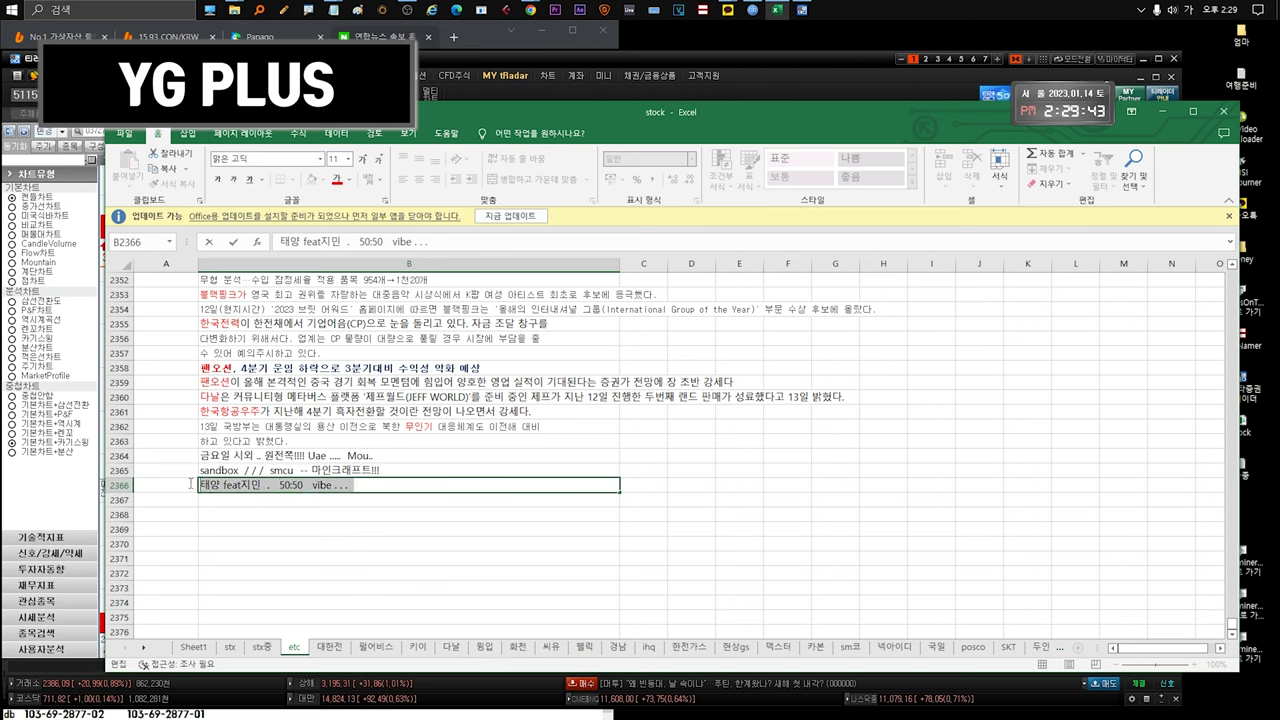
key("Escape")
double_click(381, 488)
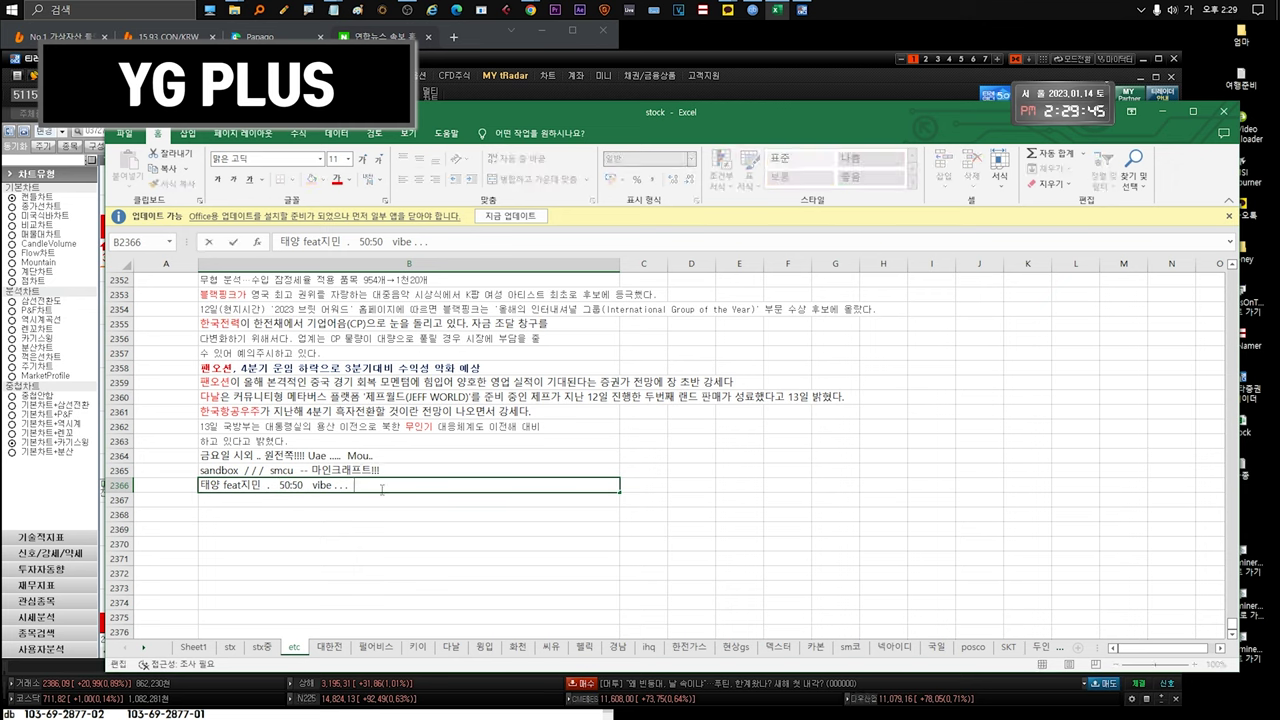
key("Escape")
left_click(338, 485)
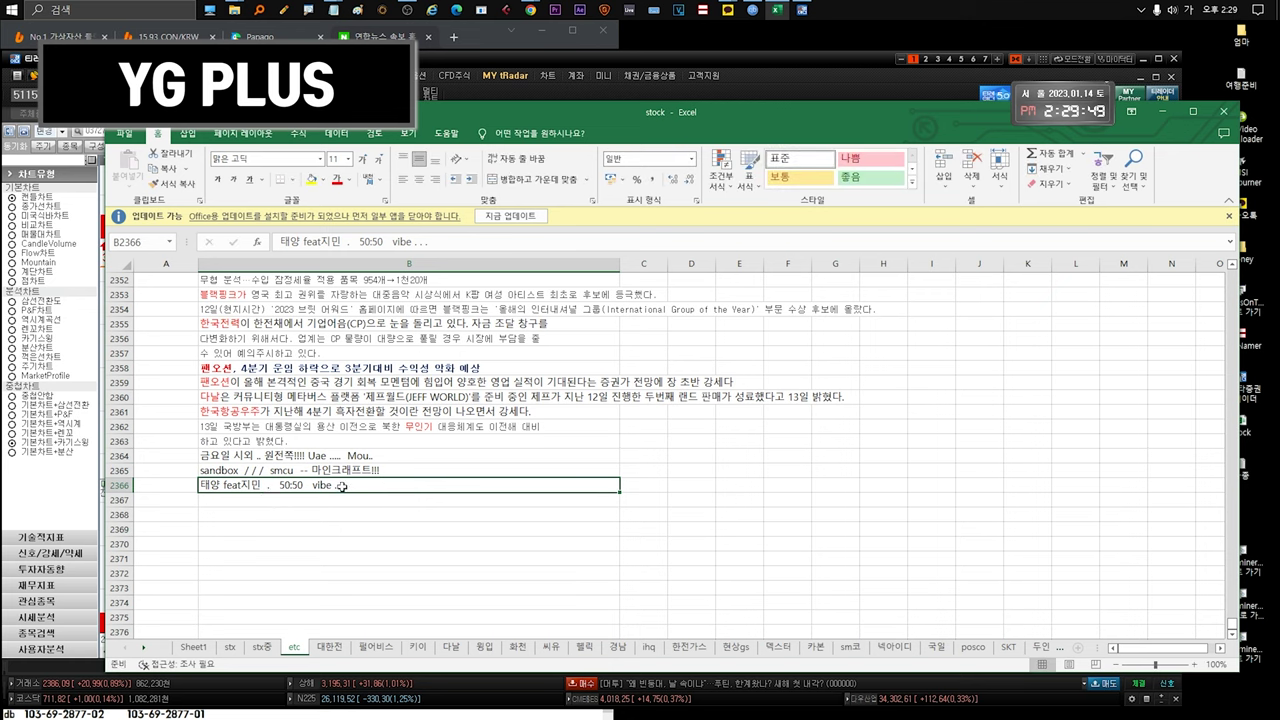
key("Escape")
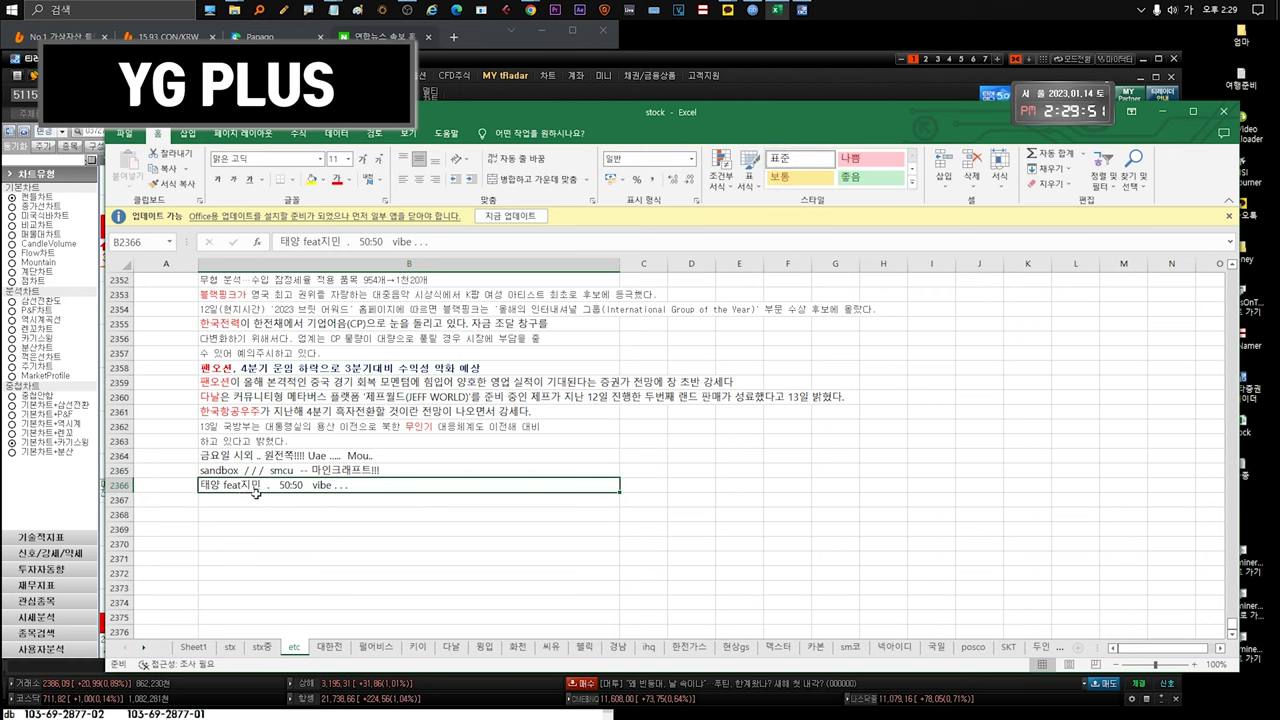
Step: Switch back to the brokerage program, examine the YG PLUS chart over its full history and the past year, and return to the watchlist
left_click(476, 57)
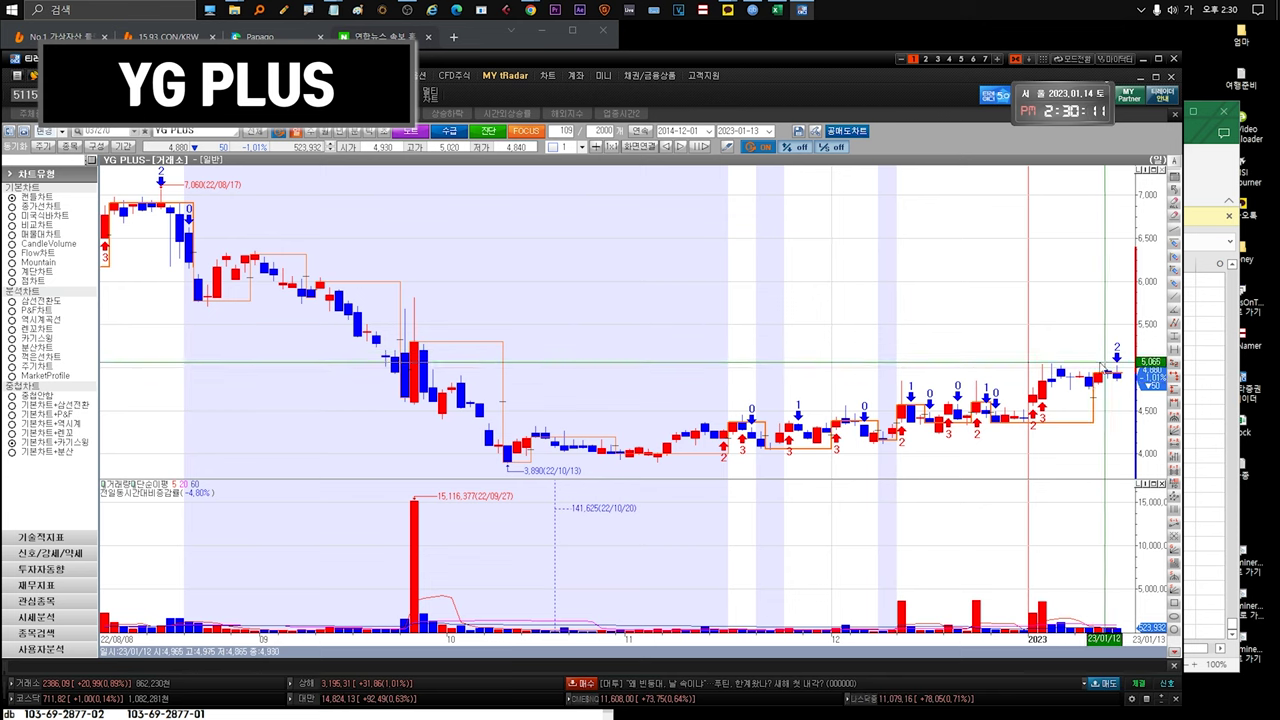
mouse_move(1098, 386)
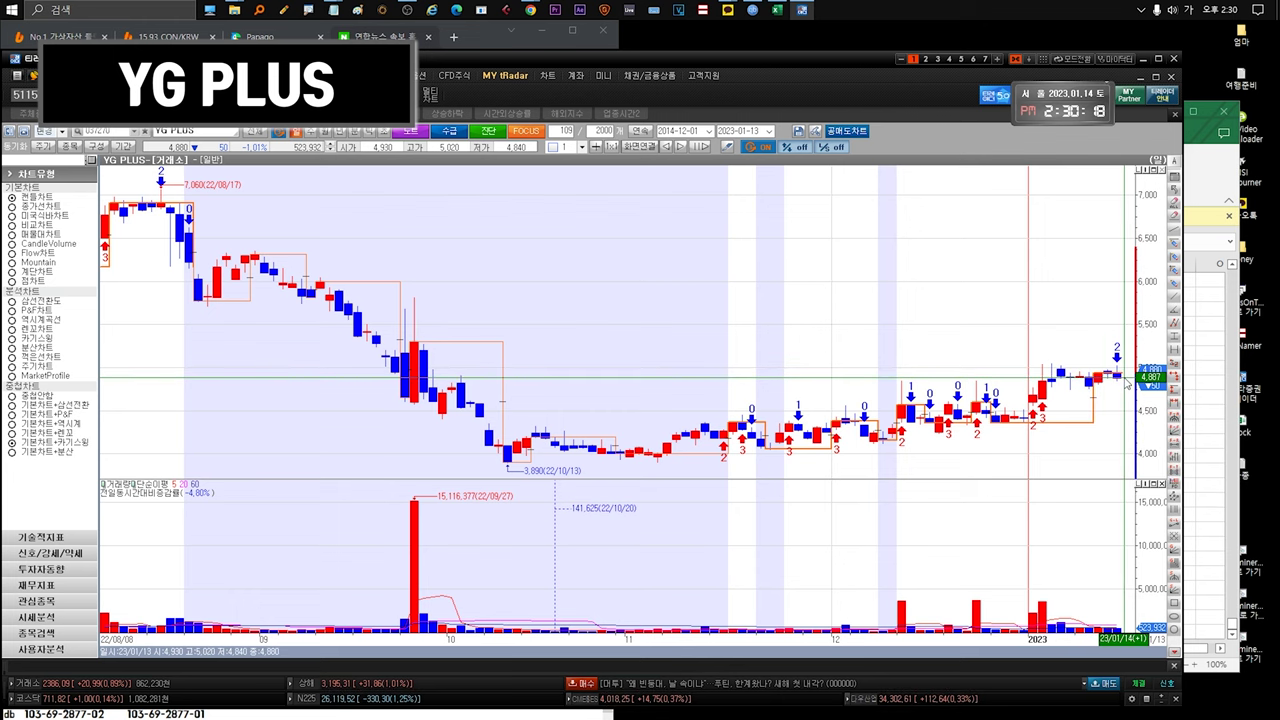
scroll(1125, 390, "down", 5)
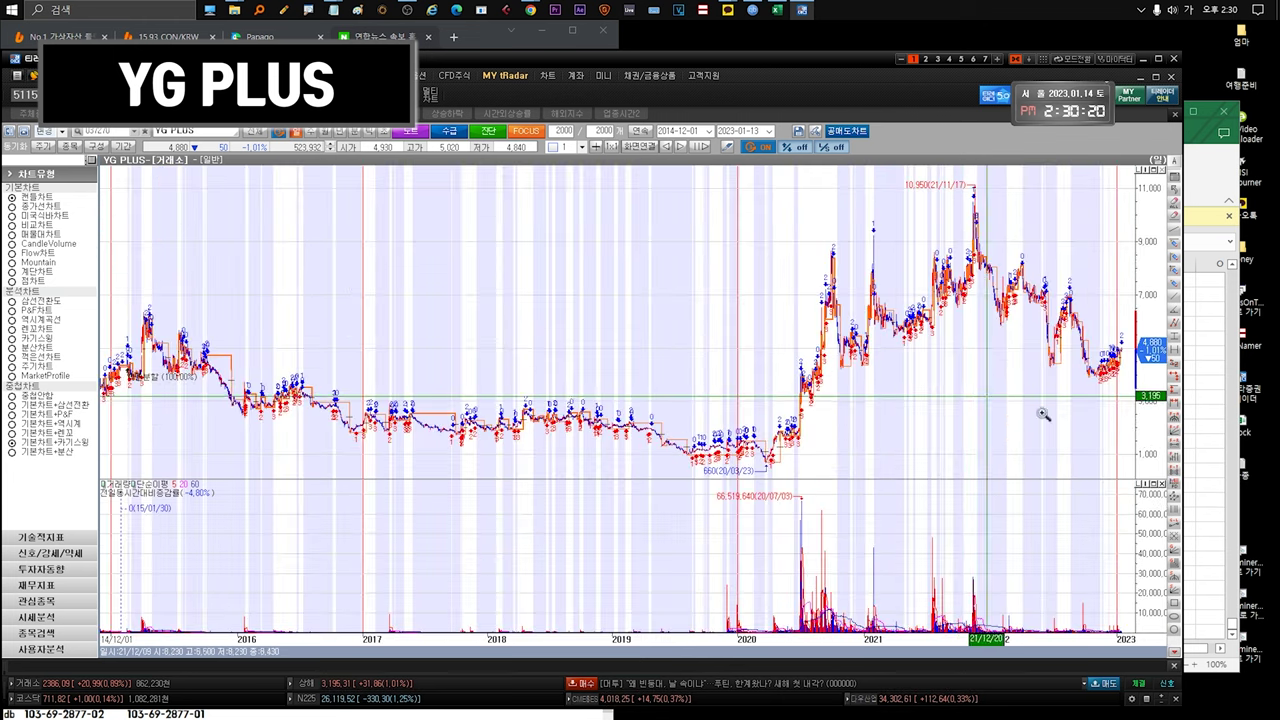
scroll(1043, 414, "up", 4)
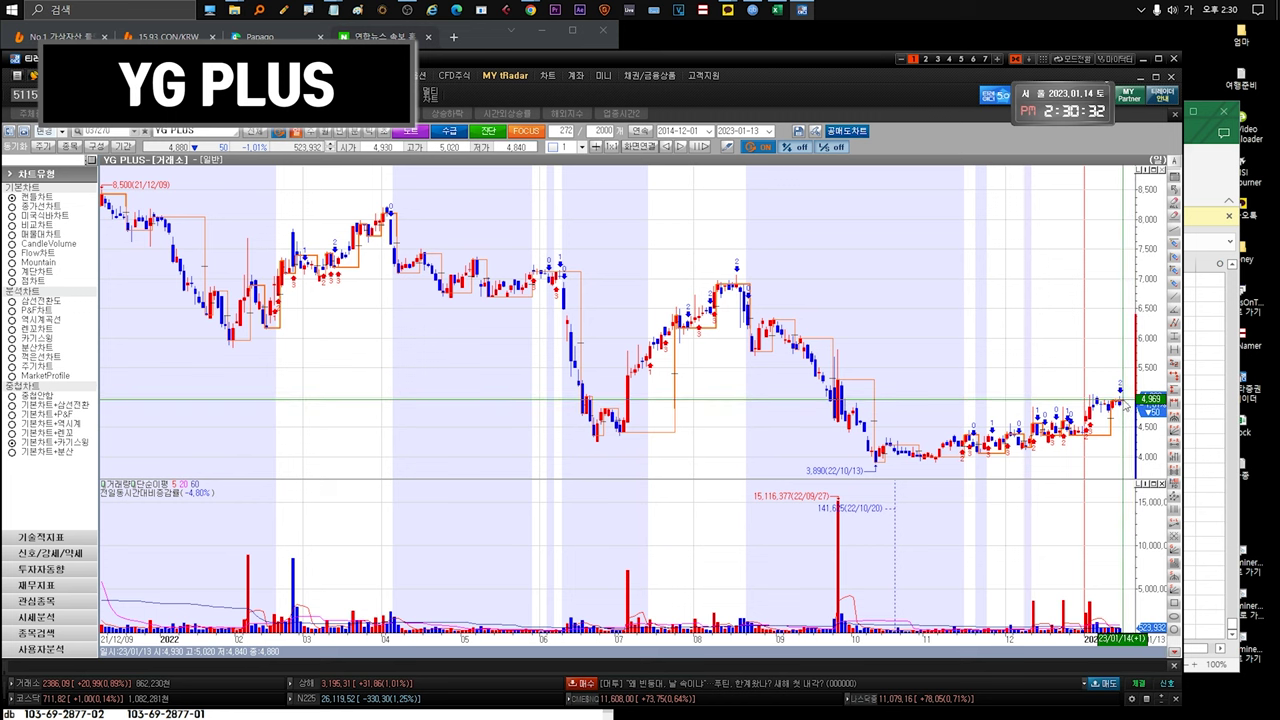
mouse_move(1124, 408)
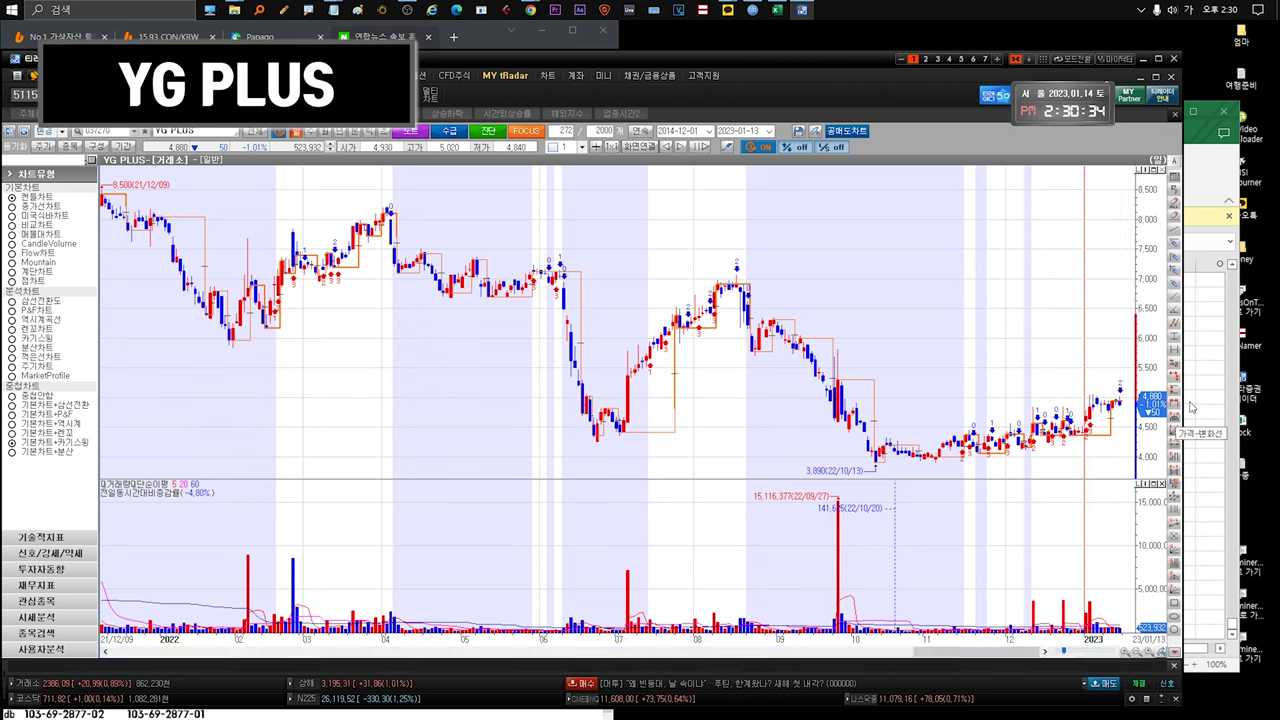
key("Escape")
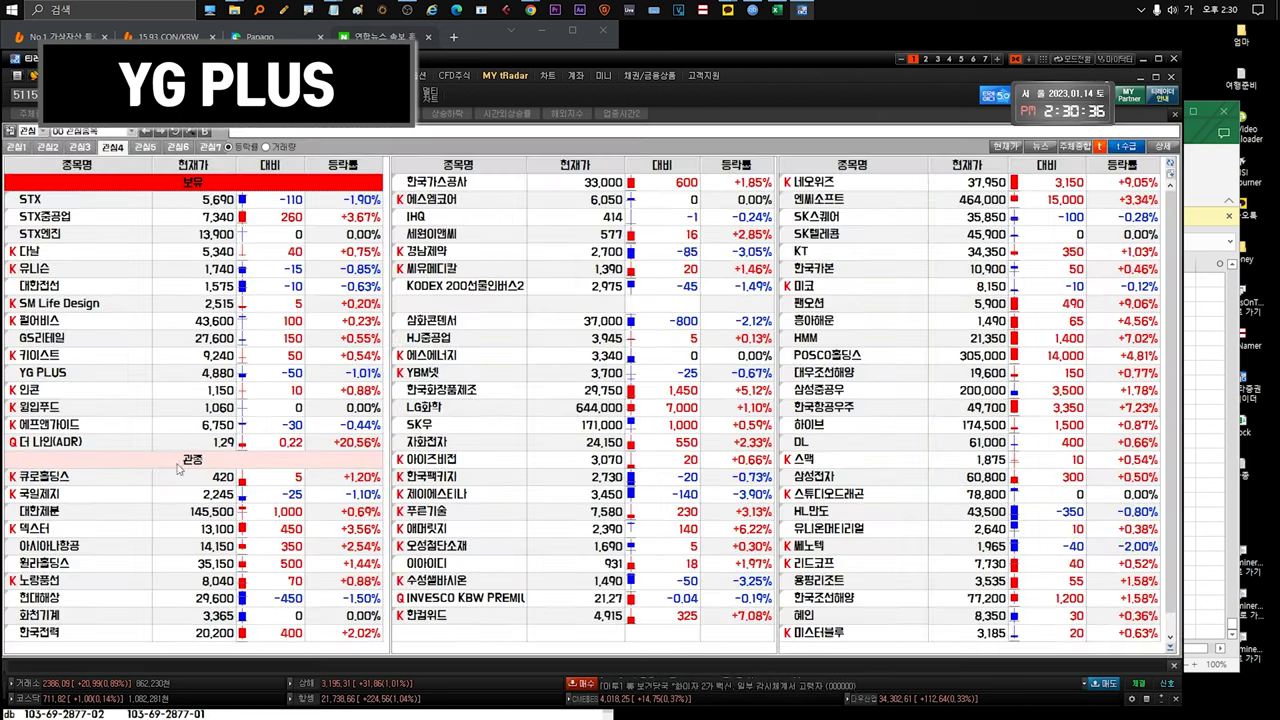
Step: Open the 인콘 daily chart from the watchlist and examine its recent price action and the December 2022 volume bars
left_click(68, 389)
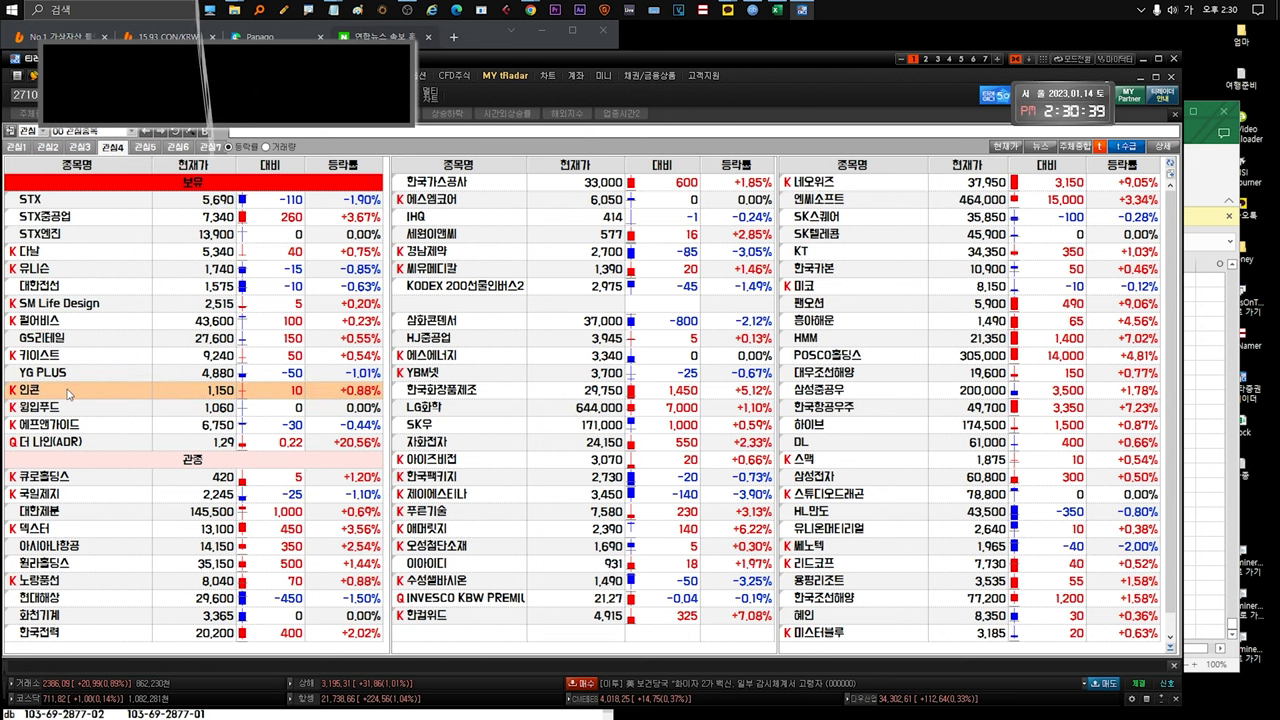
double_click(68, 390)
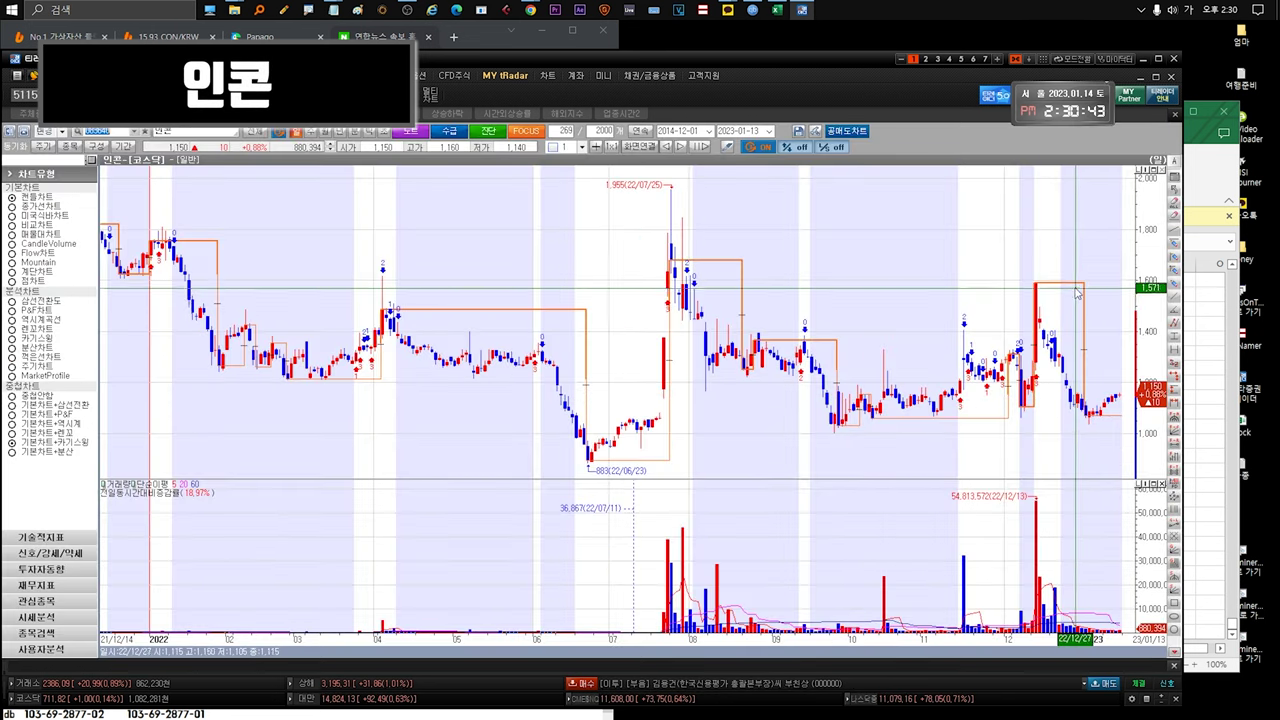
key("Escape")
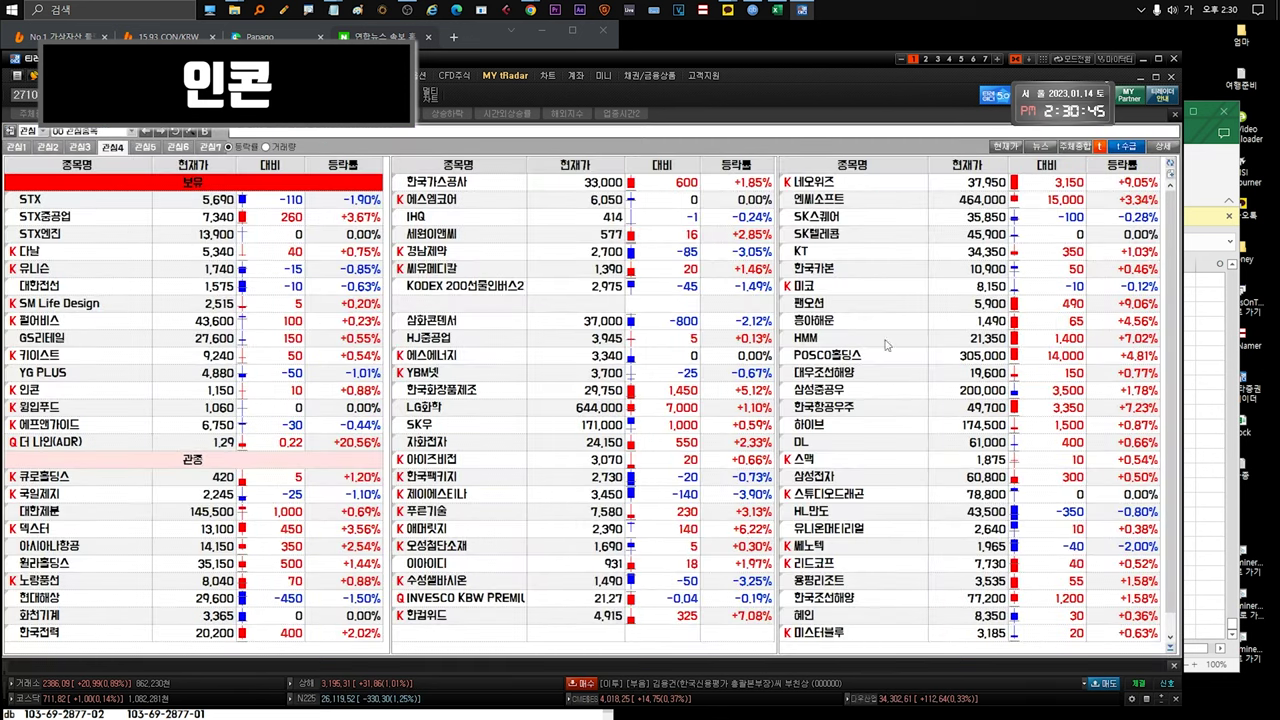
key("ctrl+Tab")
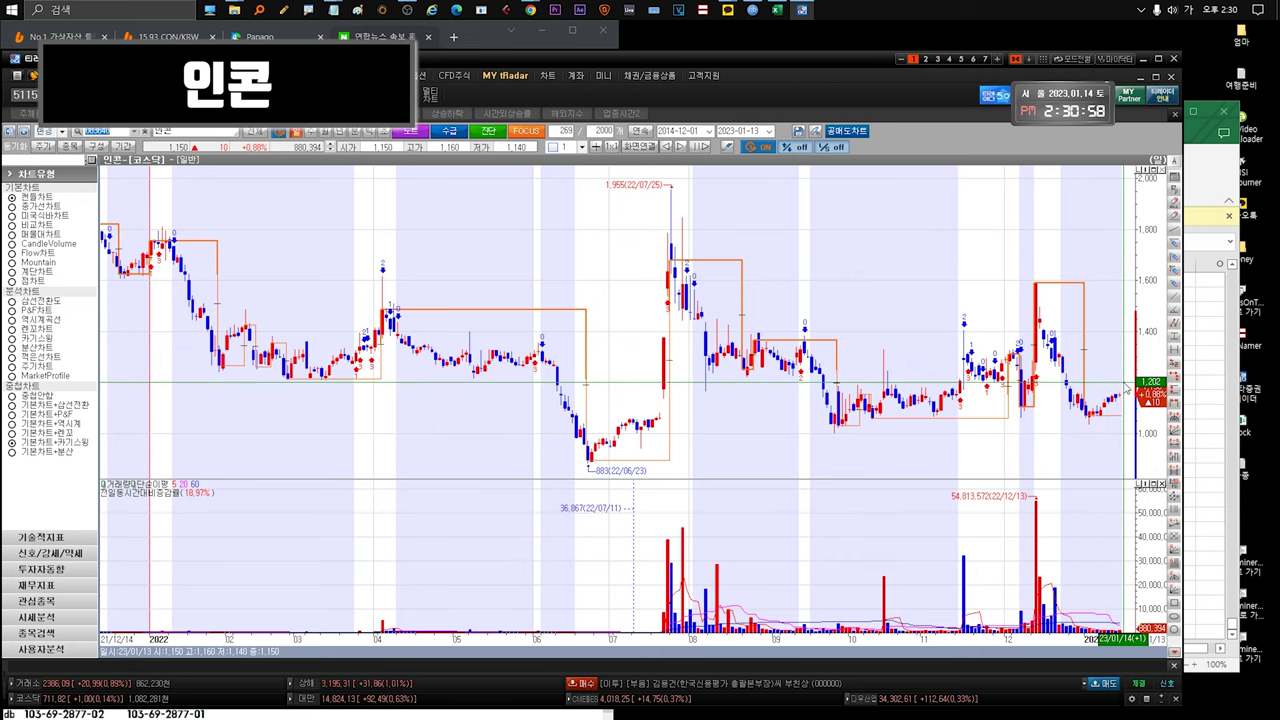
mouse_move(1126, 401)
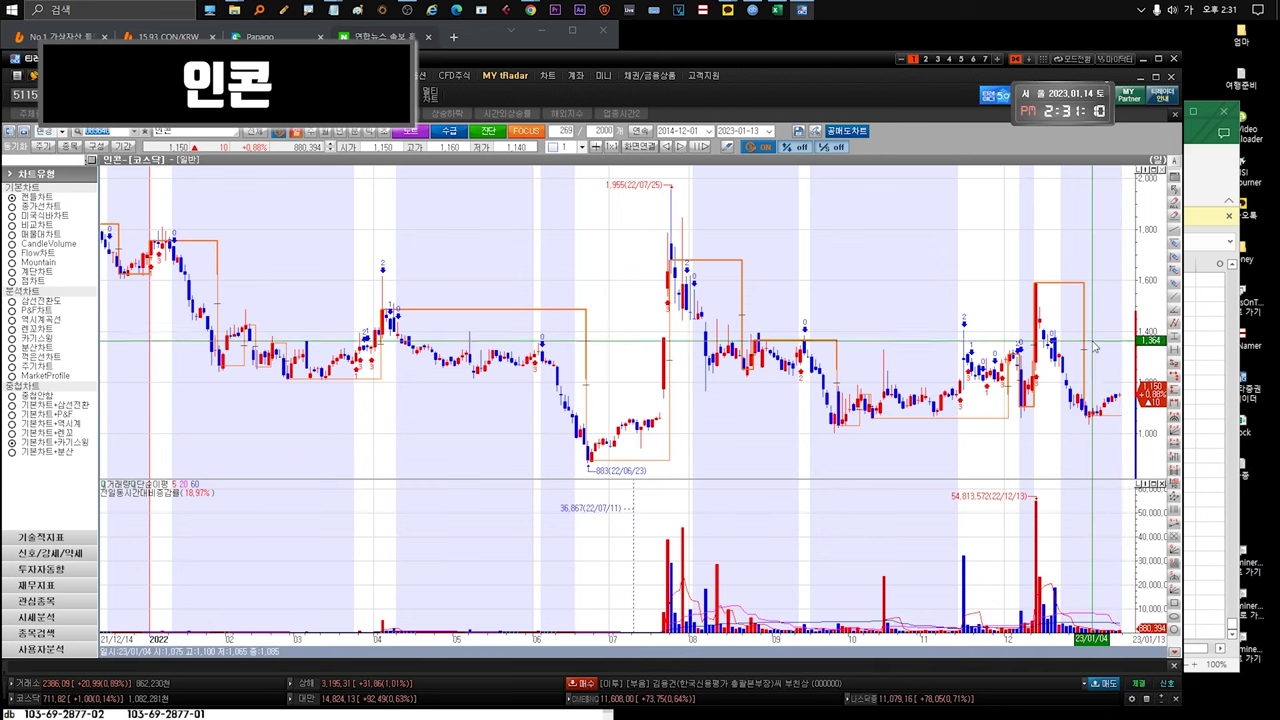
mouse_move(1040, 326)
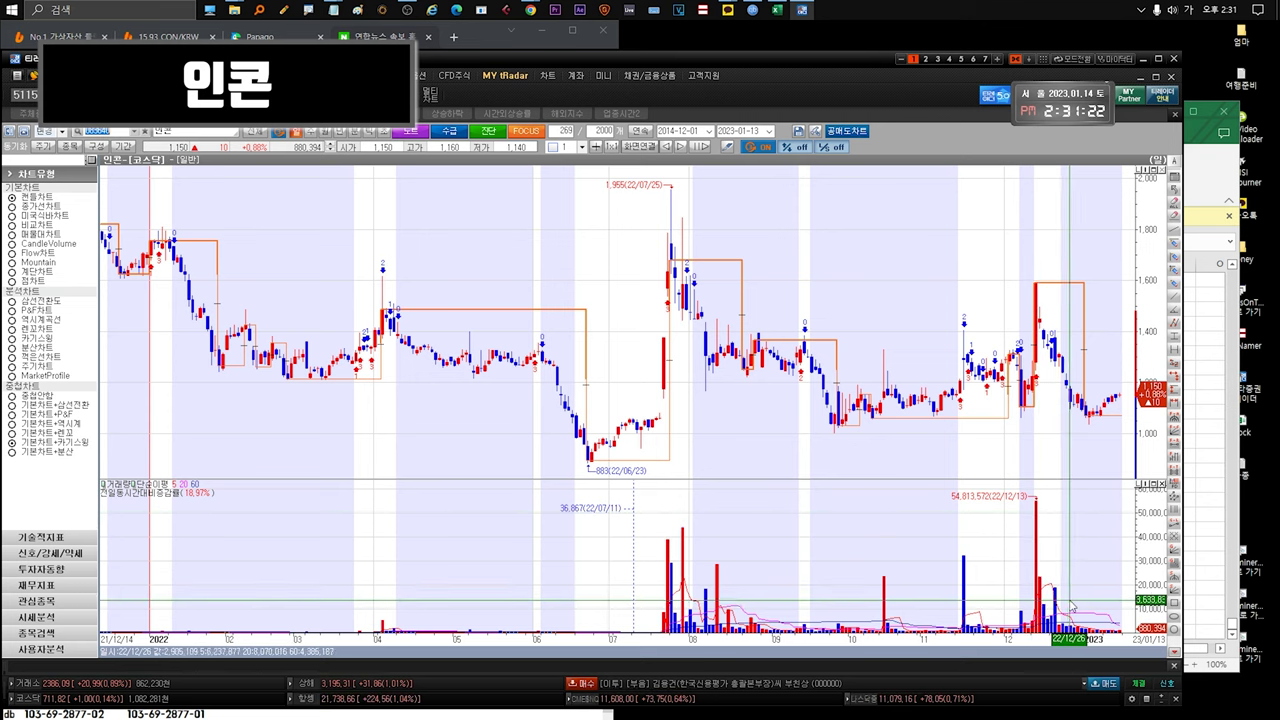
mouse_move(1063, 597)
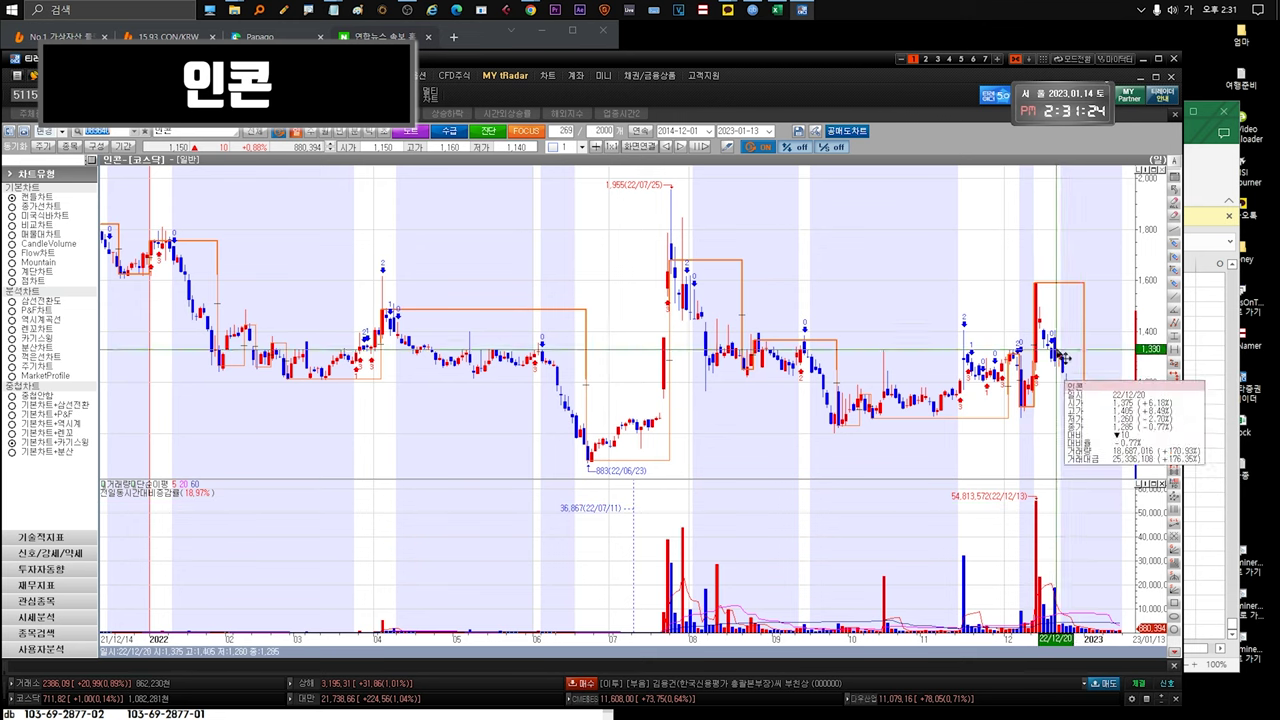
mouse_move(1063, 345)
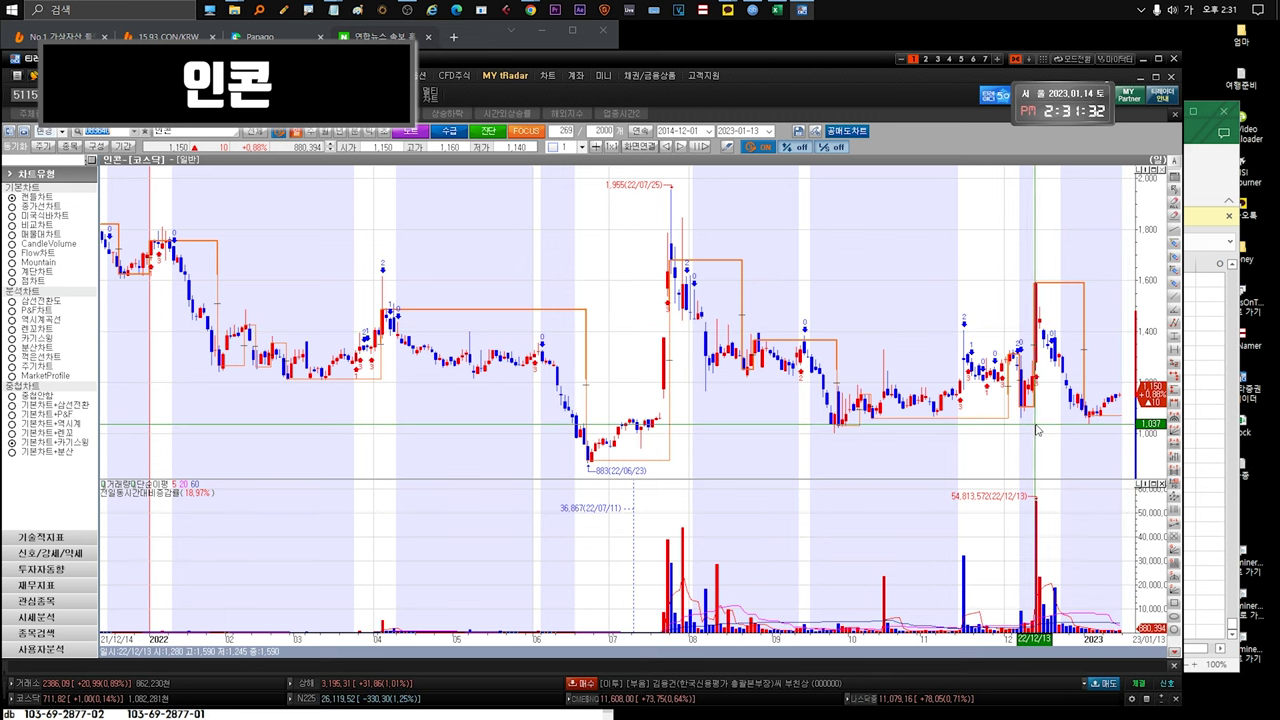
Step: Examine 인콘's full price history back to 2014 and its movement since March 2022, and leave the chart
scroll(1172, 392, "up", 2)
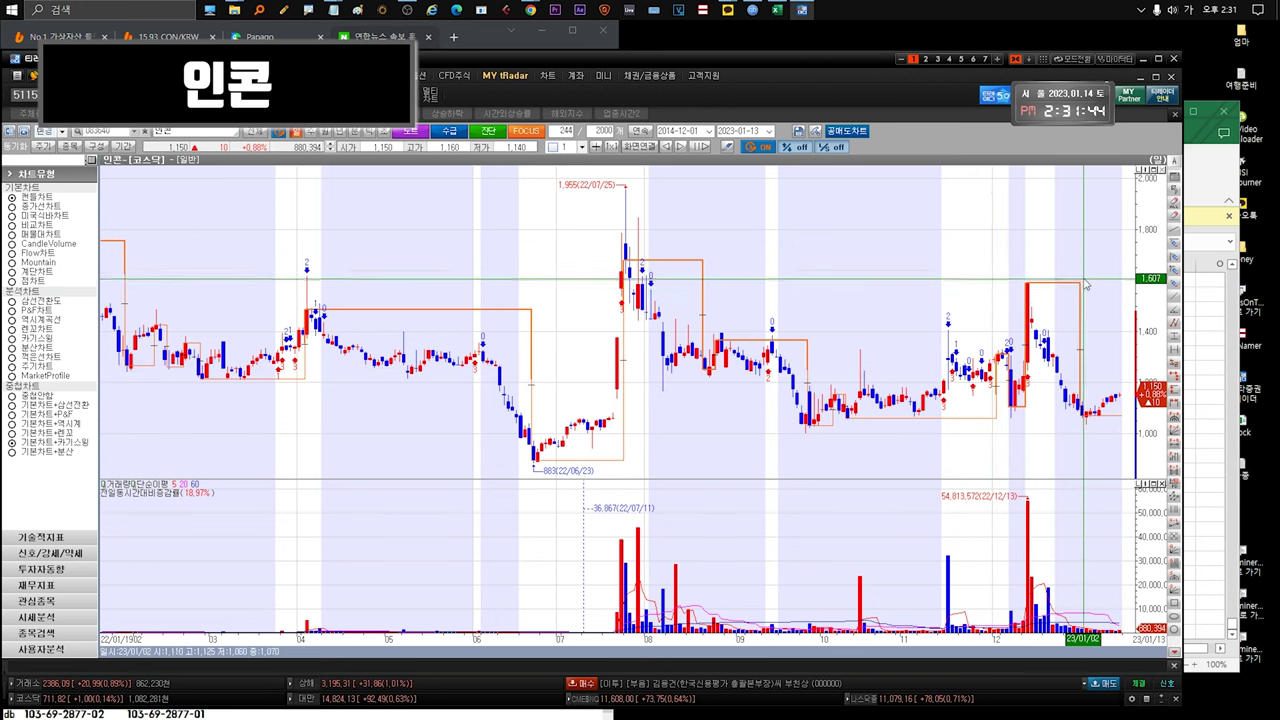
scroll(857, 306, "down", 10)
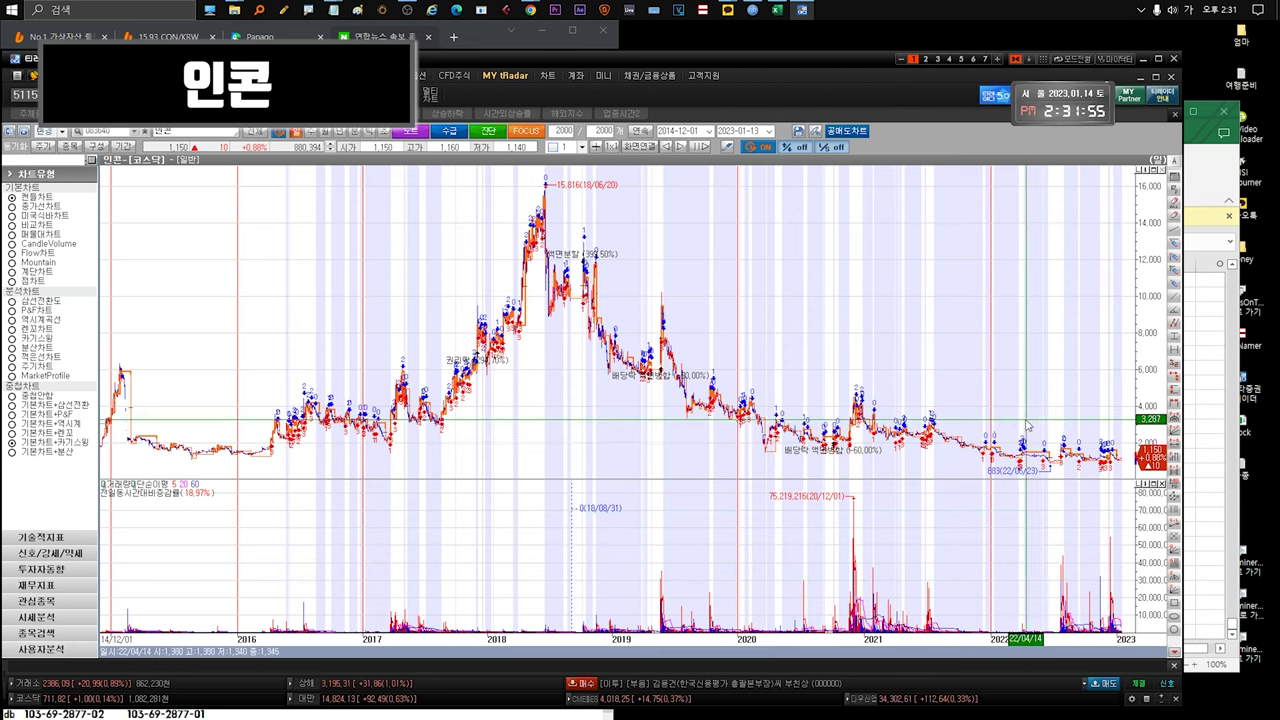
scroll(1112, 425, "up", 5)
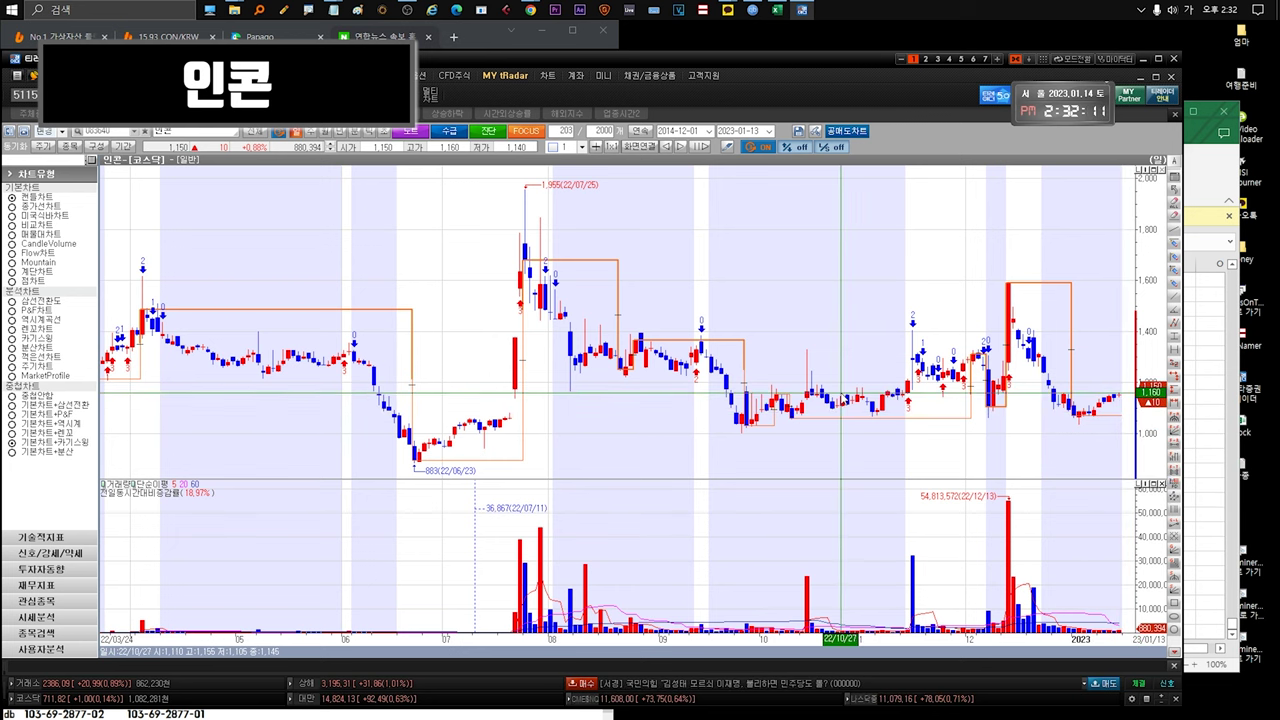
mouse_move(1120, 400)
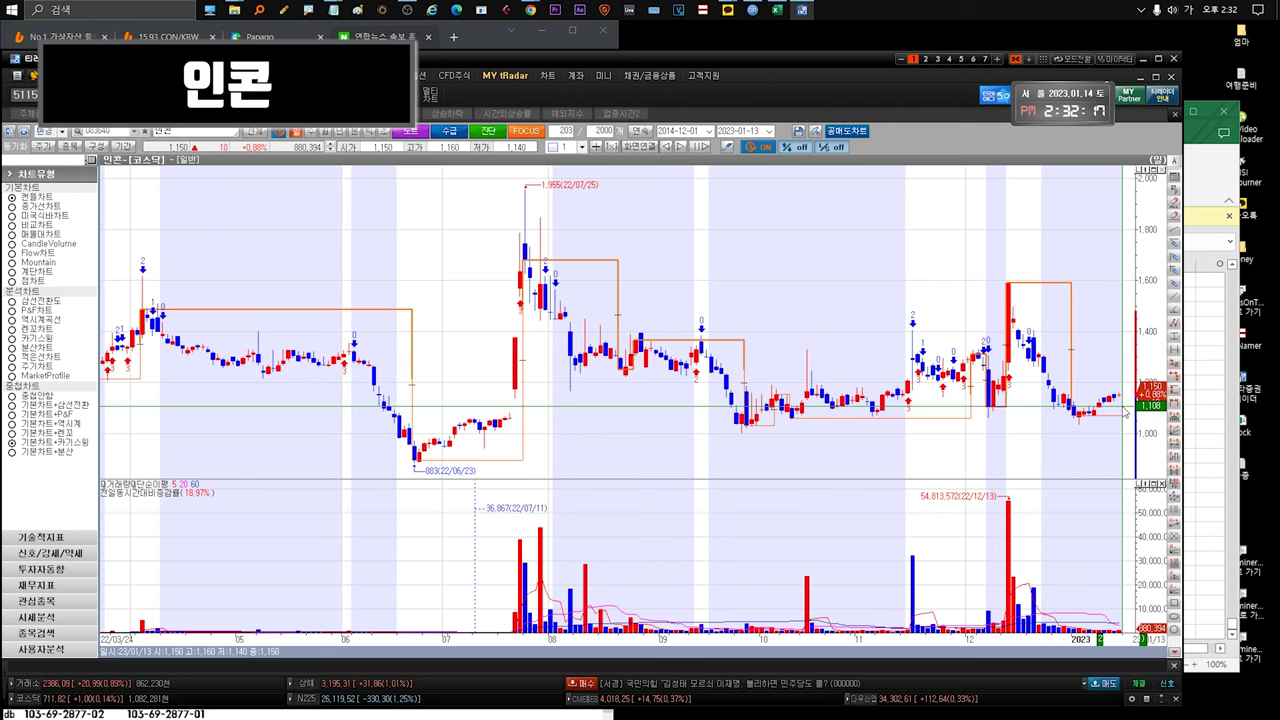
key("Escape")
Step: Open the 윙입푸드 daily chart and examine it, checking the customs-tariff notes in B2351:B2352 of the stock workbook's etc sheet
double_click(55, 407)
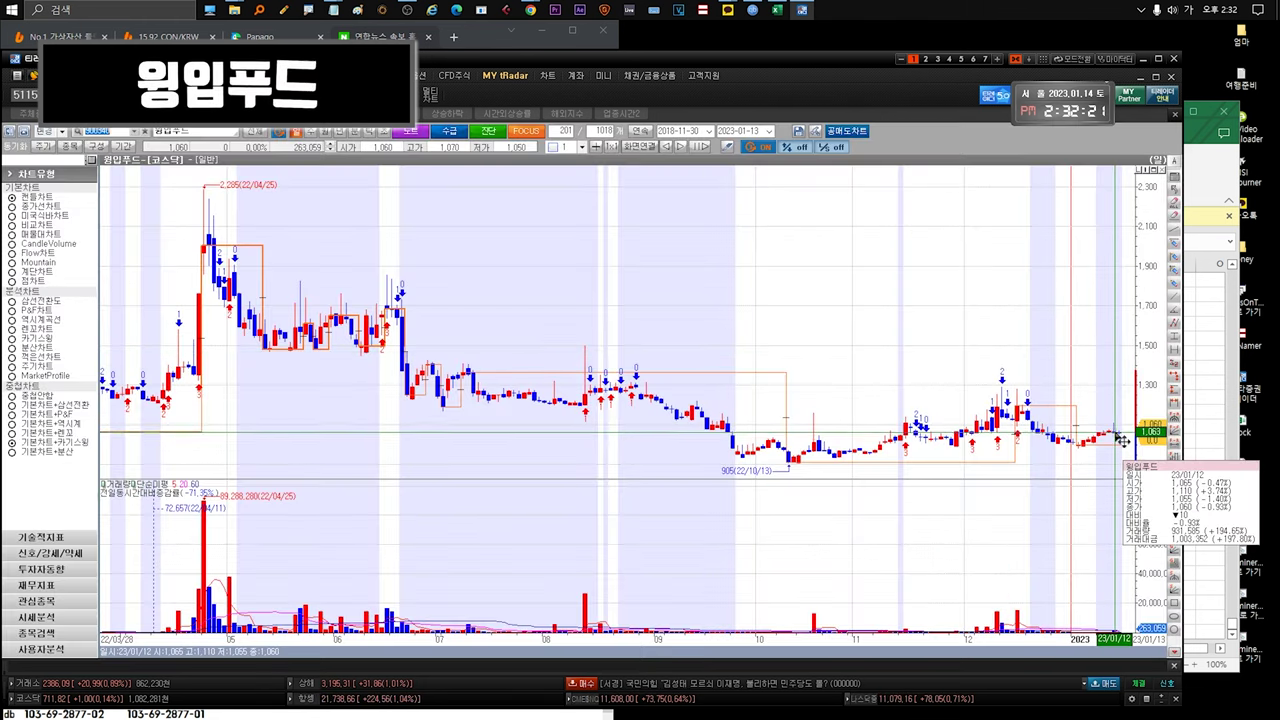
key("alt+Tab")
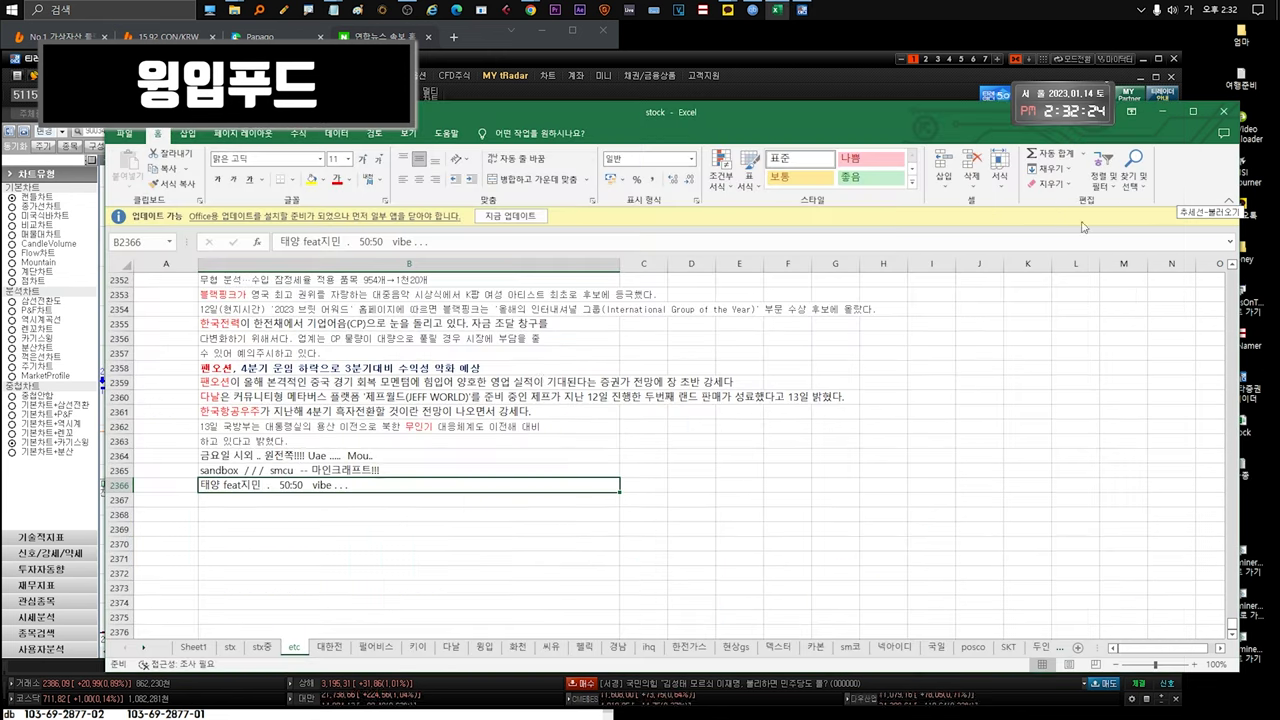
scroll(348, 440, "up", 2)
double_click(203, 368)
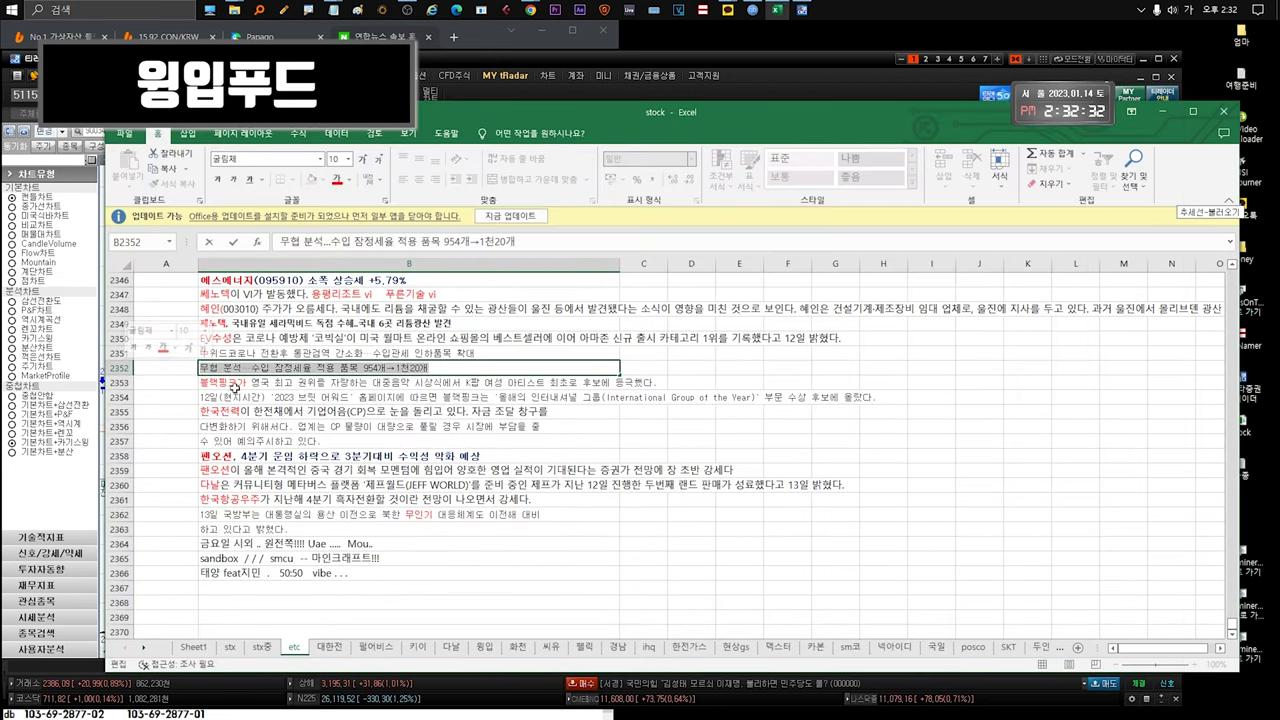
left_click(318, 353)
left_click(688, 55)
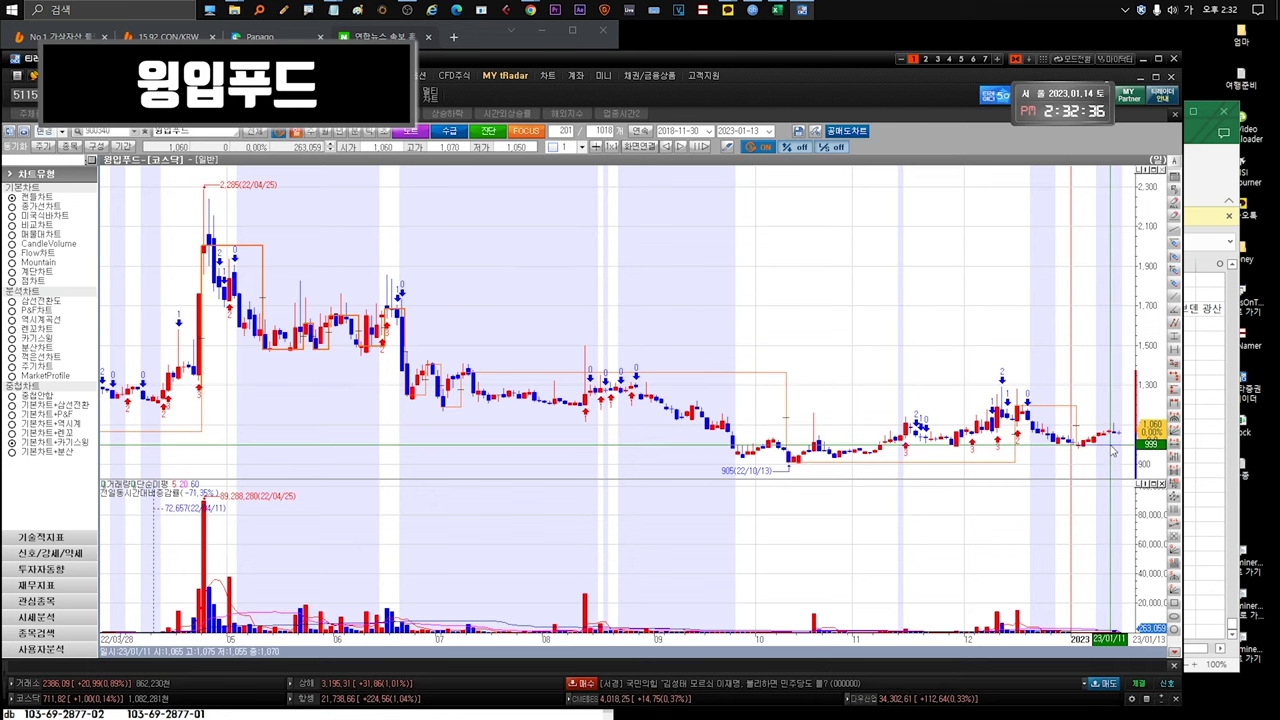
mouse_move(1120, 440)
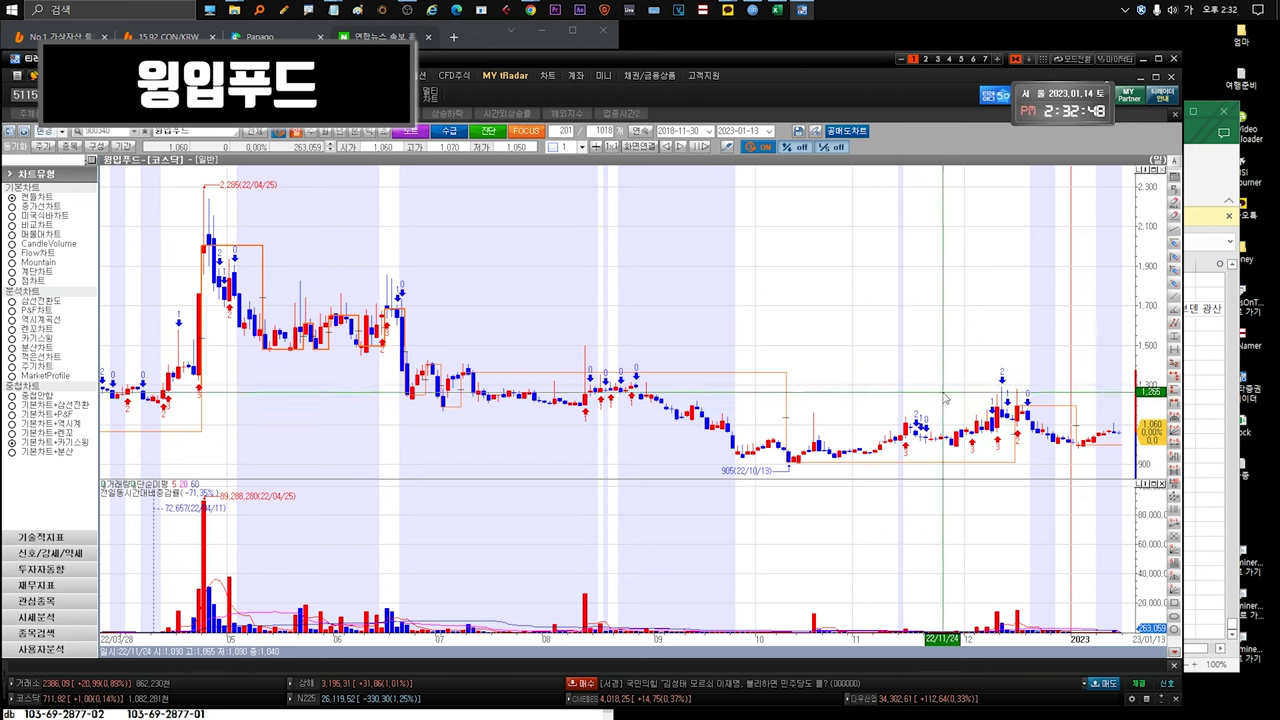
Step: Examine 윙입푸드's full price history back to November 2018 and its latest candles, and return to the watchlist
scroll(1128, 436, "down", 10)
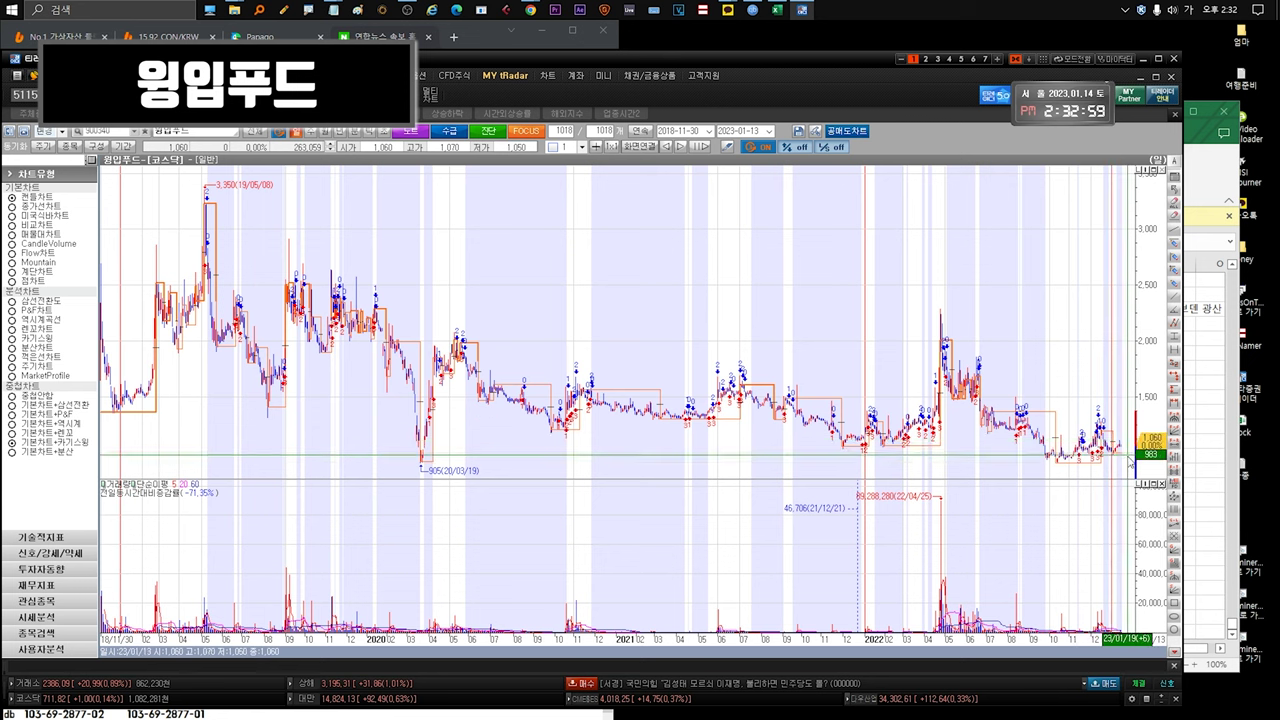
mouse_move(1083, 458)
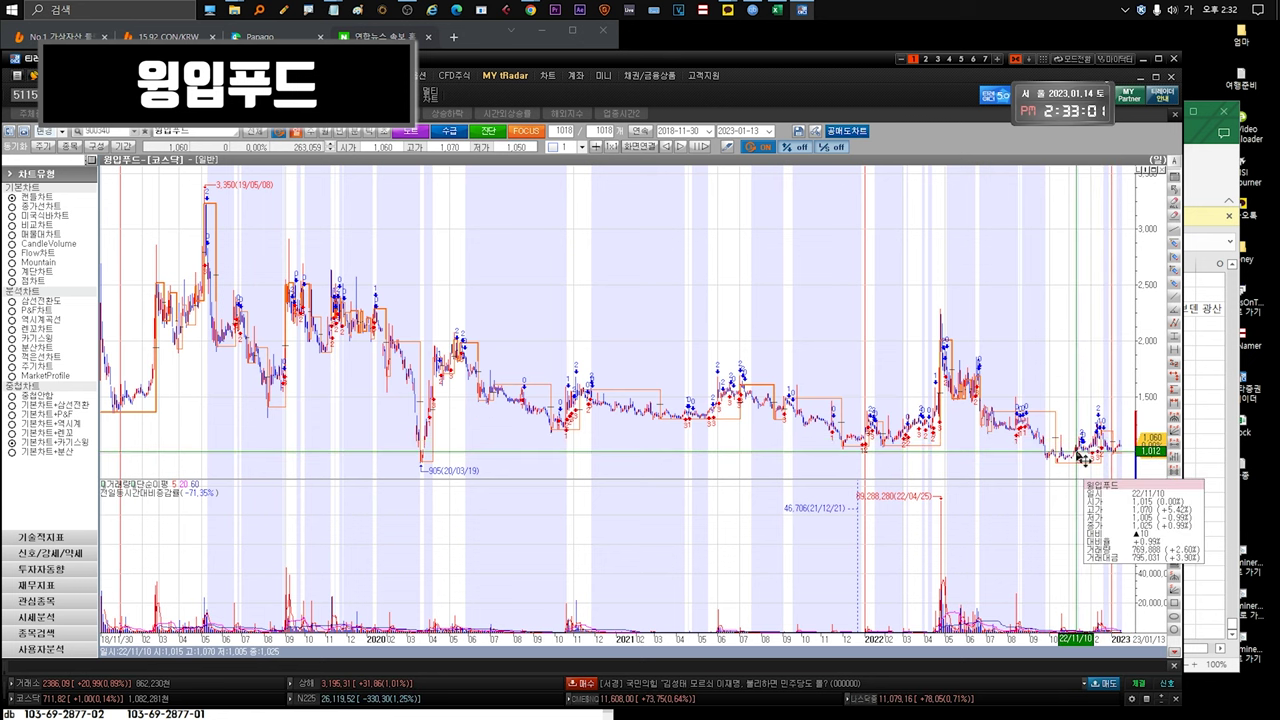
key("Escape")
Step: Open the 에프앤가이드 daily chart from the watchlist, examine its movement since May 2022 and the recent candles, and return to the watchlist
left_click(75, 422)
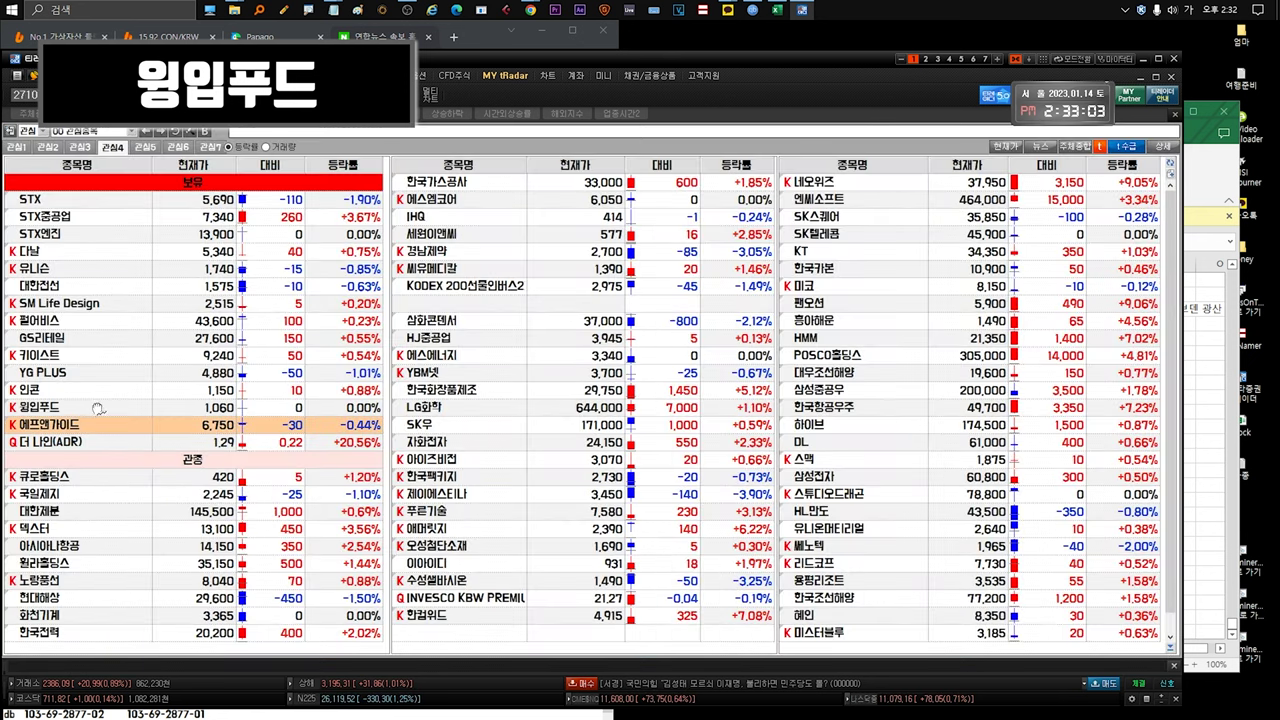
key("Return")
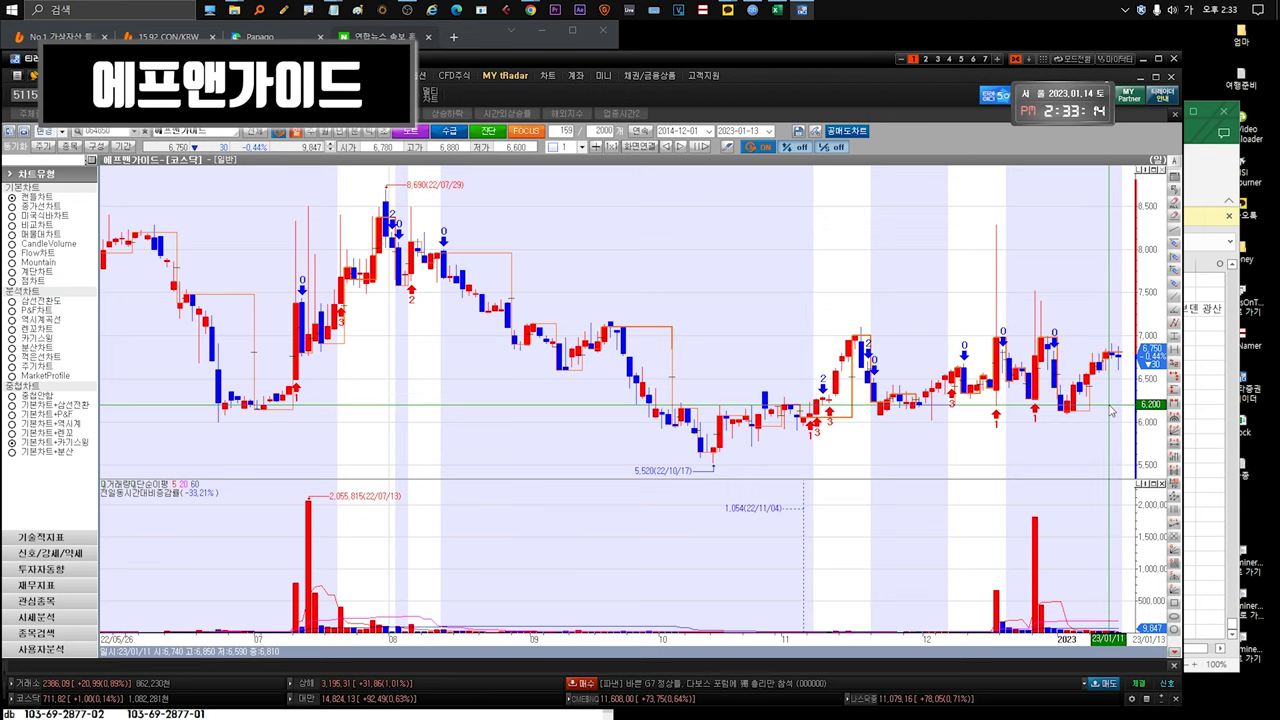
key("Escape")
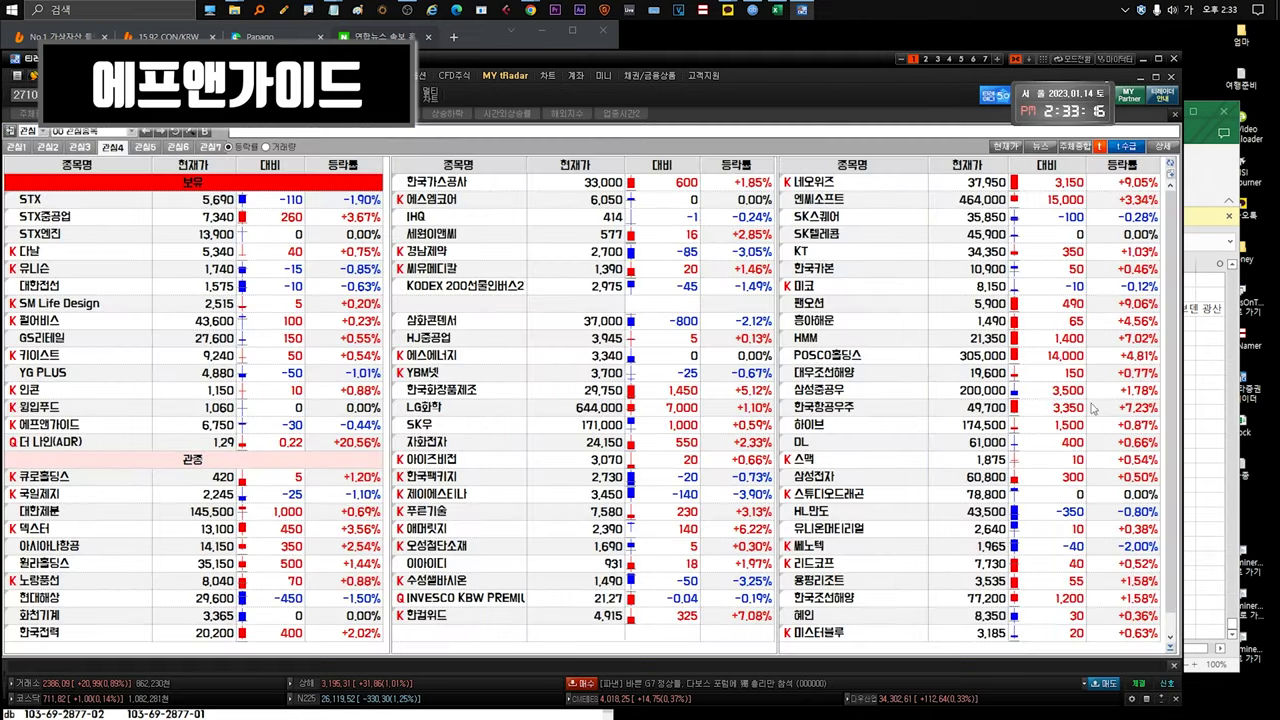
double_click(157, 422)
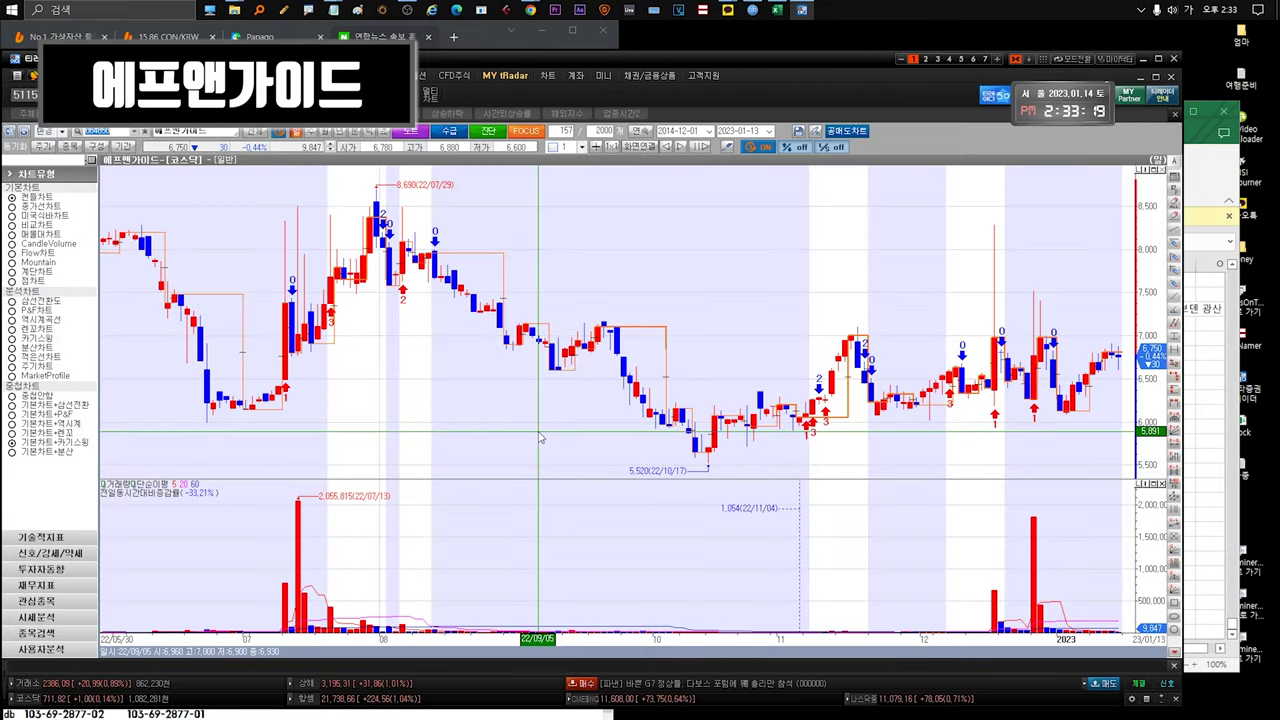
key("Escape")
double_click(97, 426)
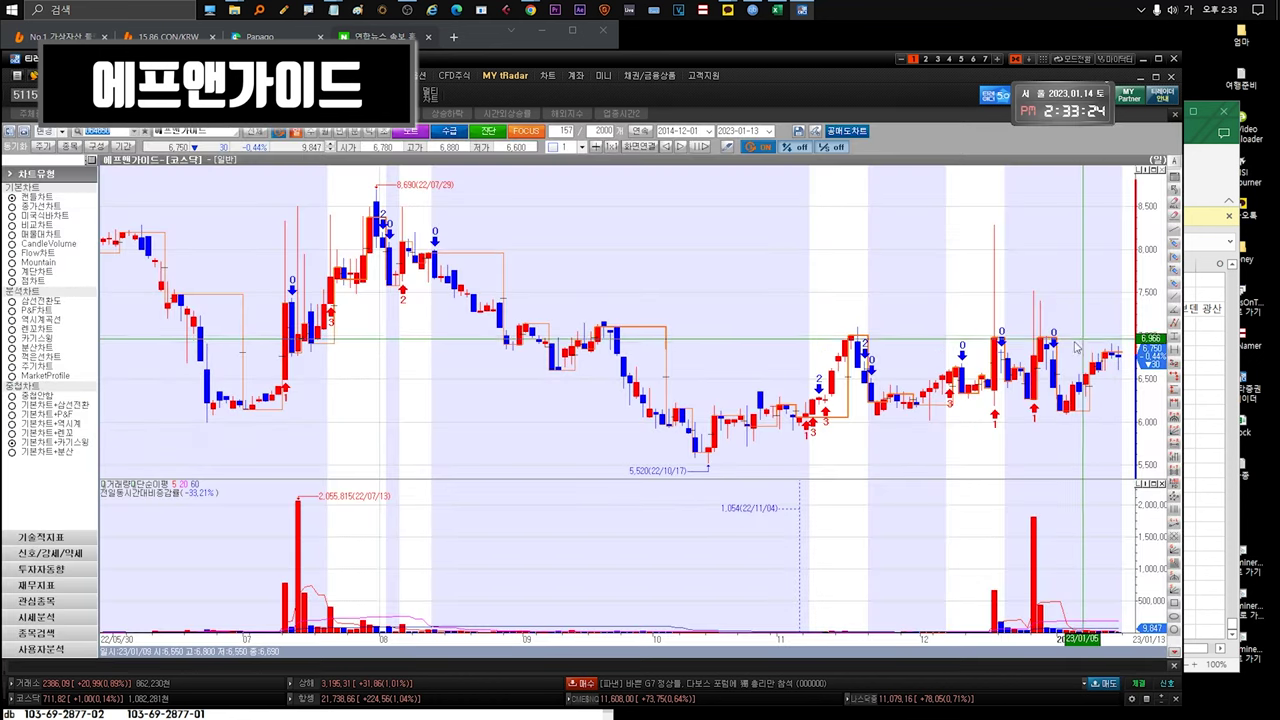
key("Escape")
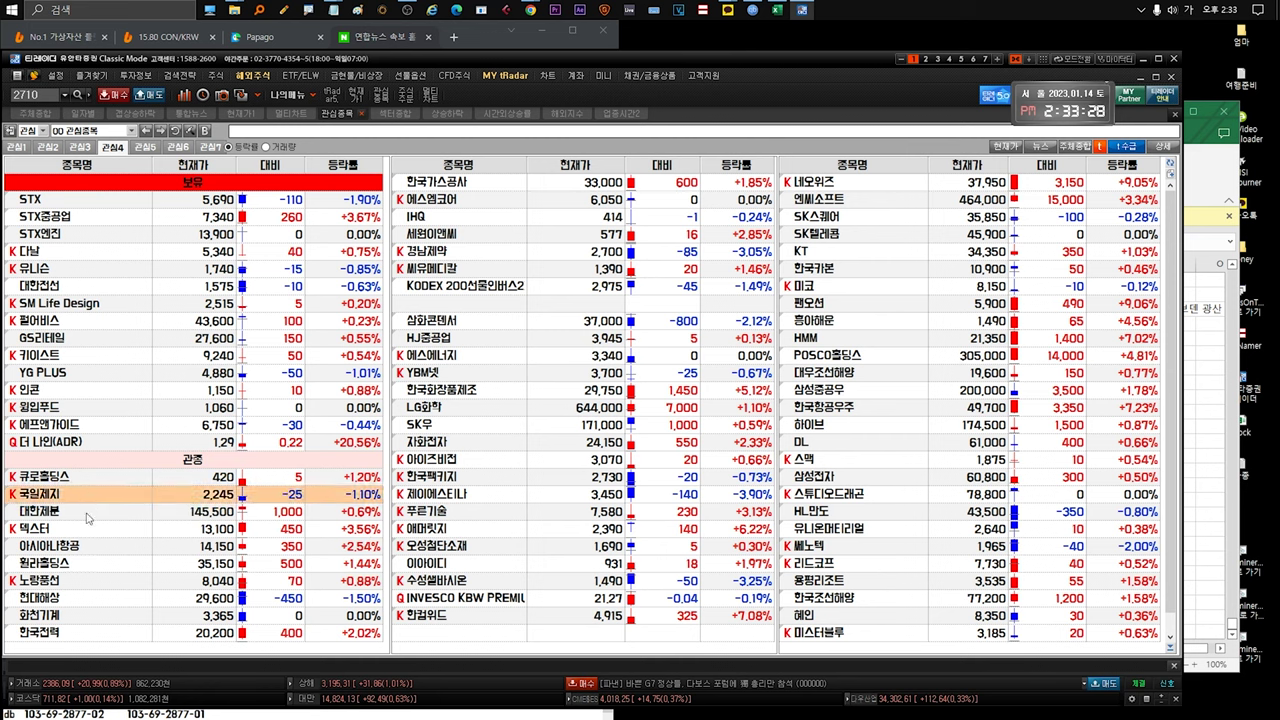
Step: Open the 노랑풍선 daily chart from the watchlist, examine its January 2023 candles, and return to the watchlist
double_click(106, 580)
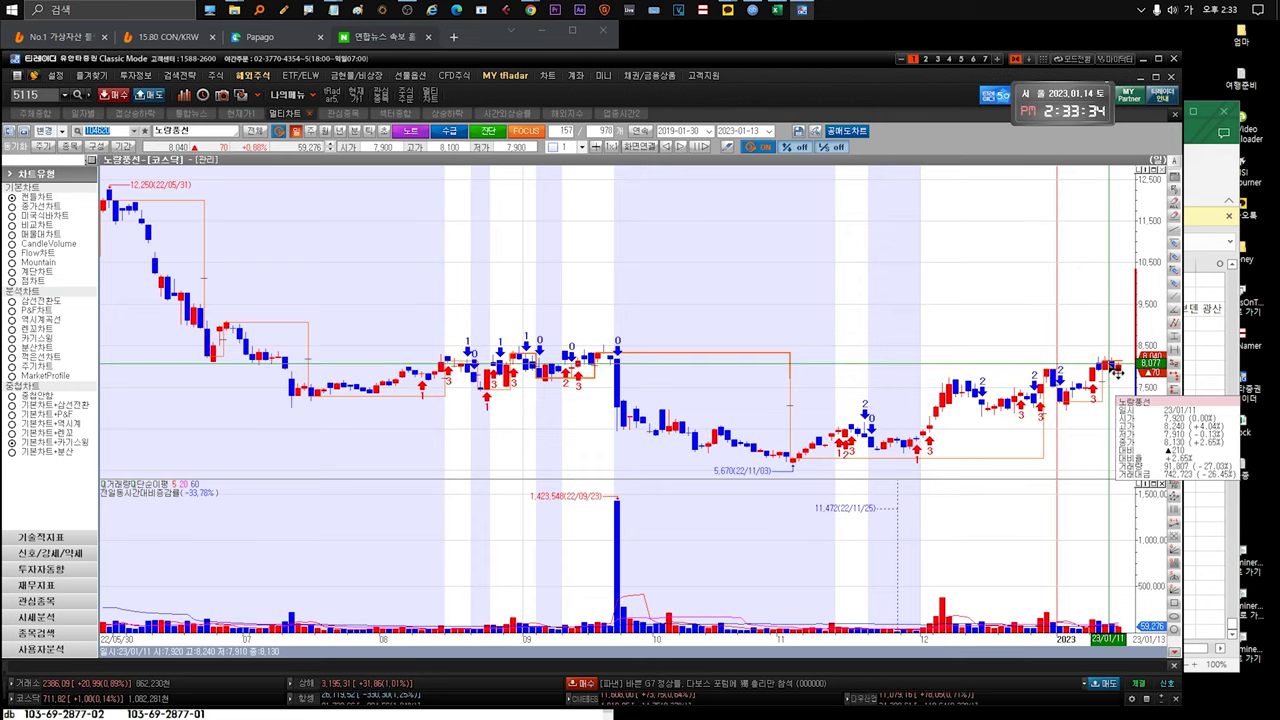
key("Escape")
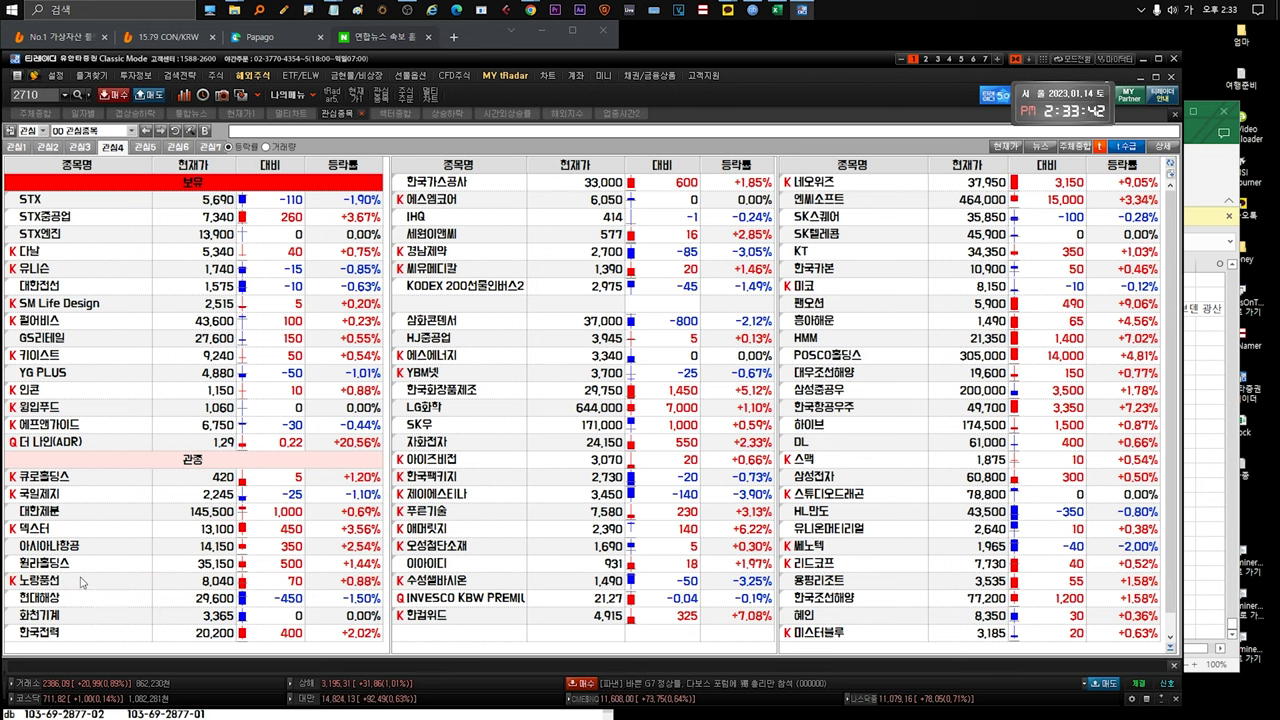
left_click(97, 580)
left_click(196, 497)
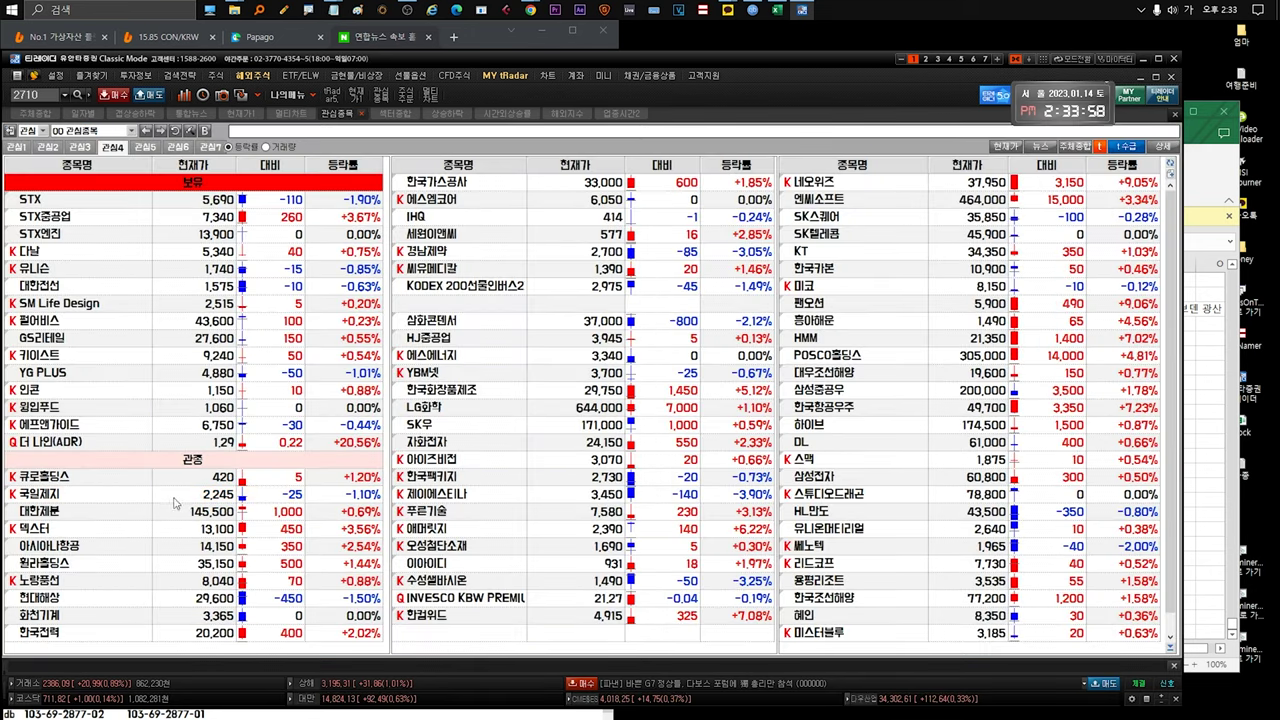
Step: Go over the lower watch-group rows down to 화천기계 and 한국전력, and check the 한국전력 chart
left_click(174, 498)
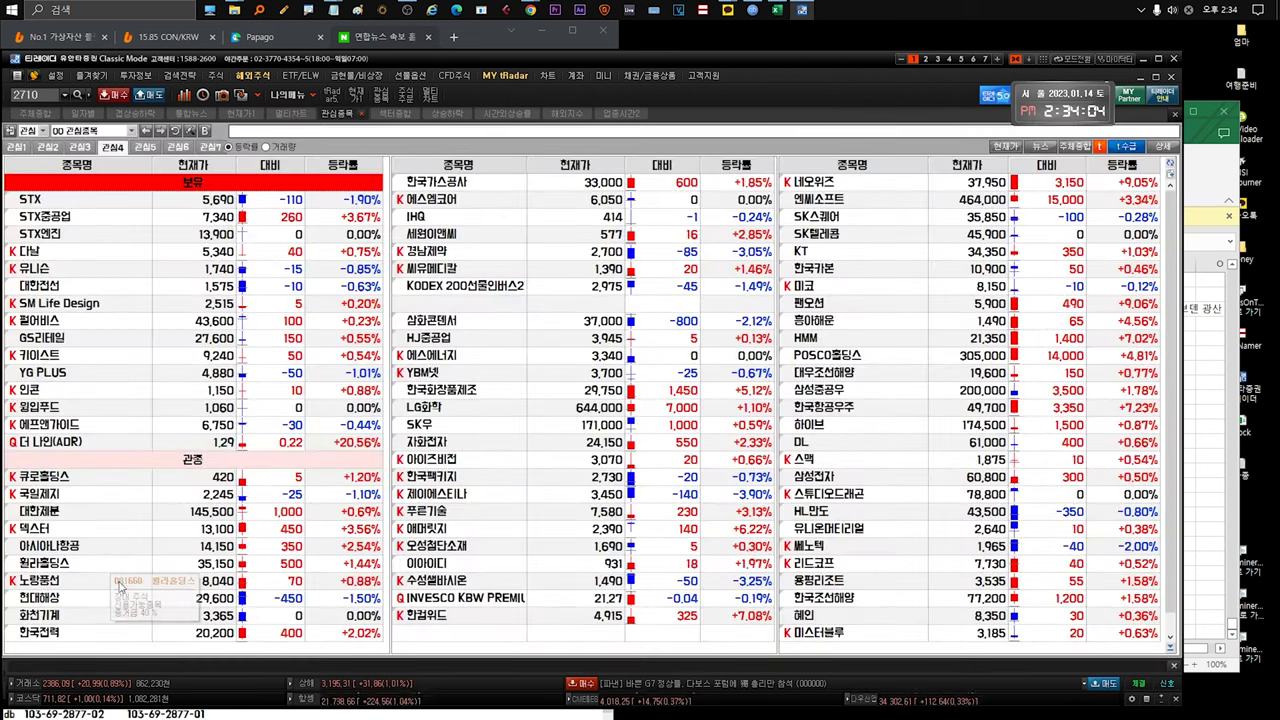
left_click(104, 615)
left_click(104, 633)
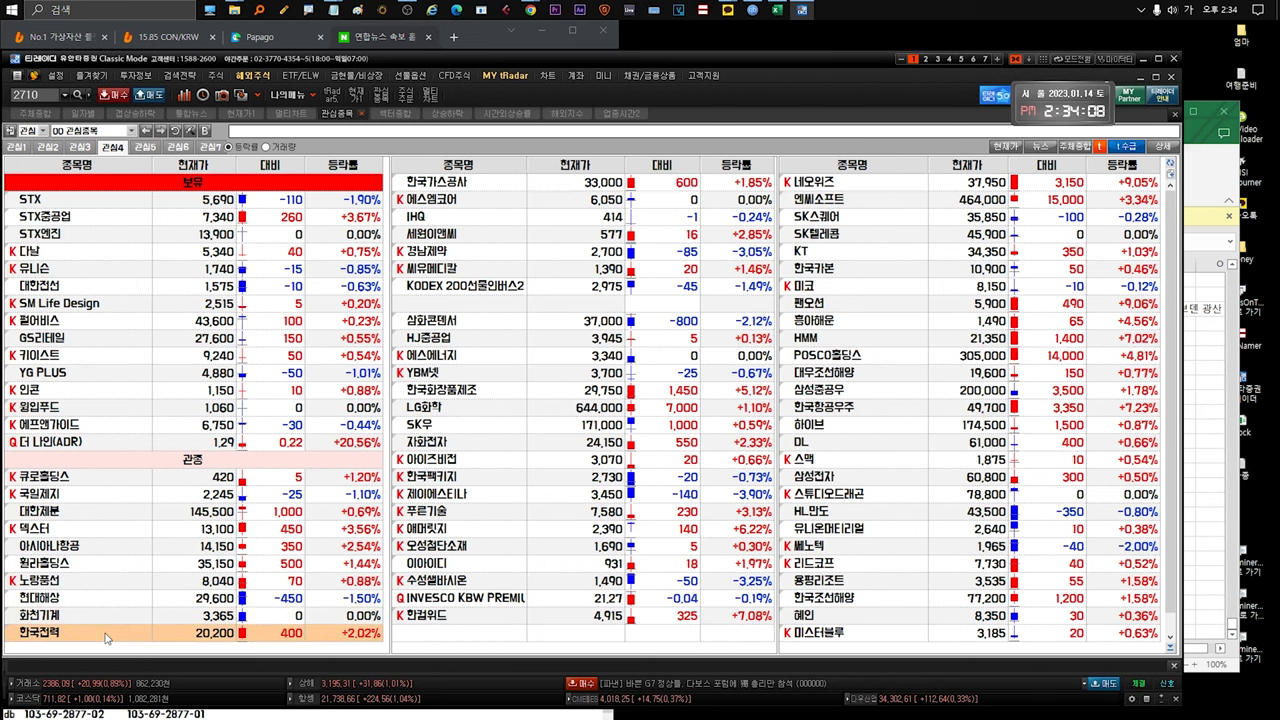
double_click(105, 637)
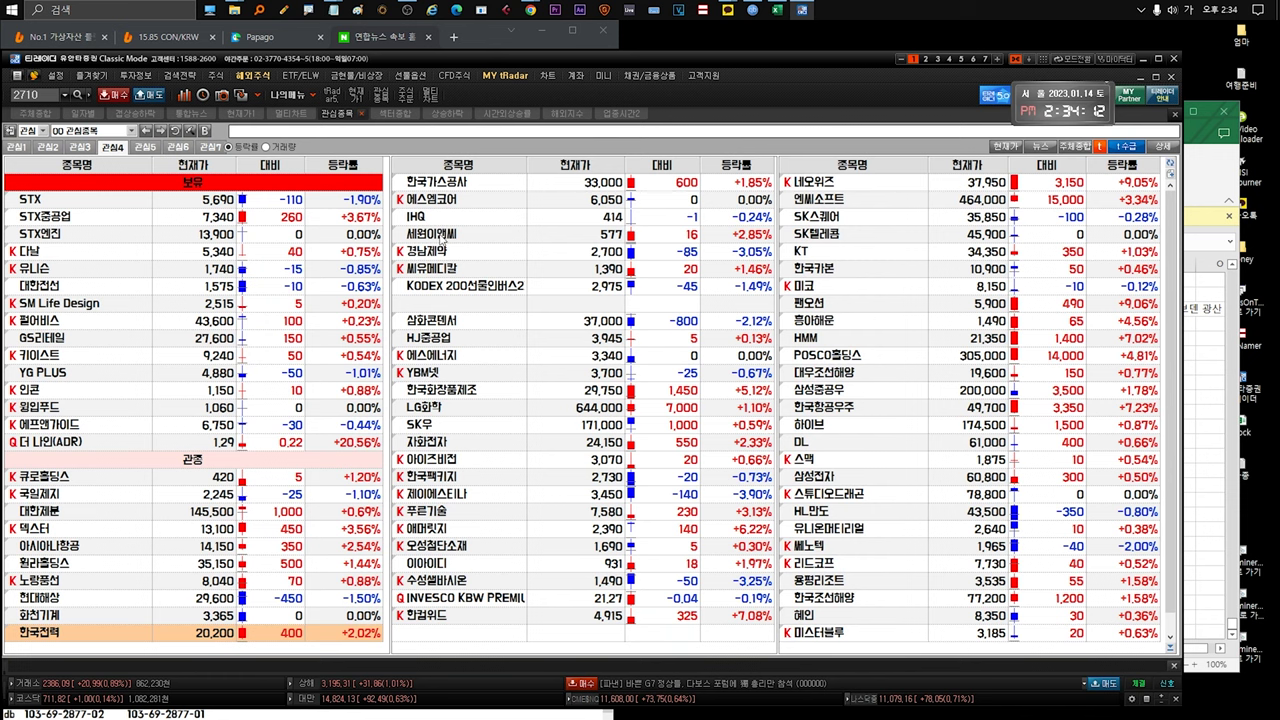
Step: Move past 에스엠코어 in the watchlist and open the IHQ daily chart
left_click(474, 200)
left_click(472, 218)
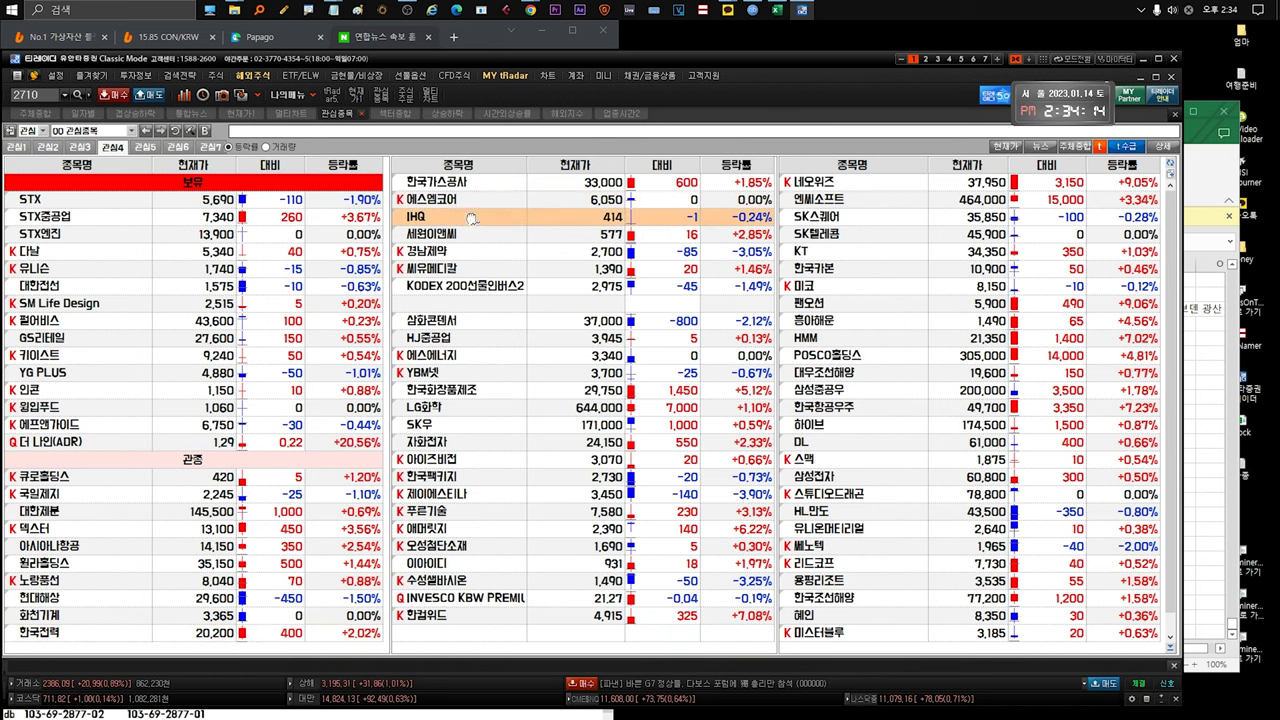
double_click(472, 218)
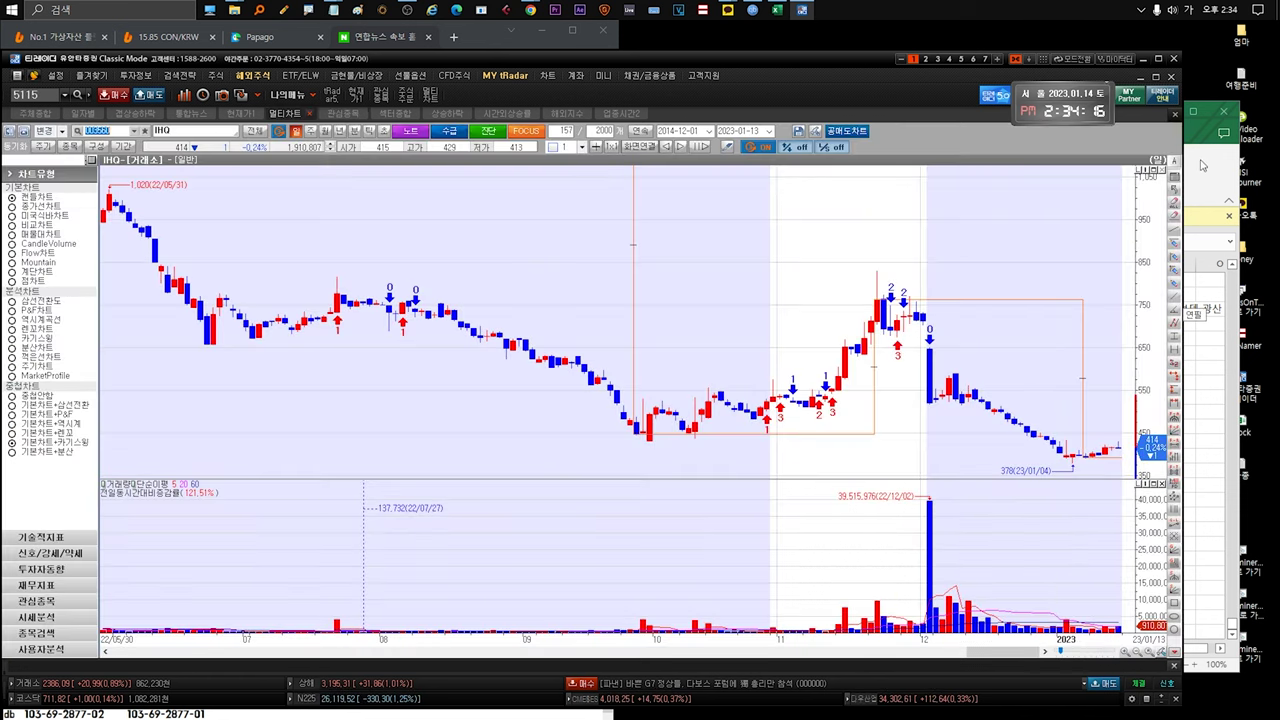
Step: Enter the remark "kh..알펜시아 ..입찰~~ 강원도지사건!!!" in B2367 of the stock workbook's etc sheet, save it, and switch back to the brokerage program
left_click(1204, 163)
left_click(257, 586)
scroll(255, 586, "down", 3)
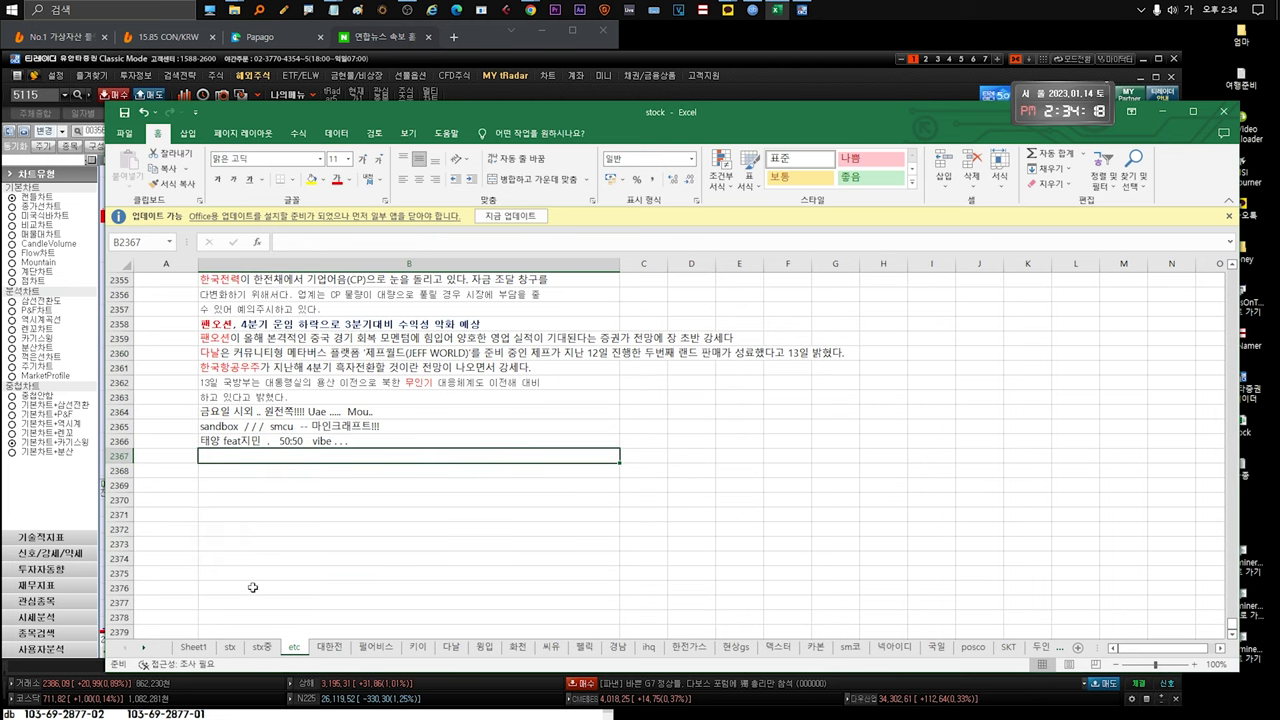
type("ㅏㅗ")
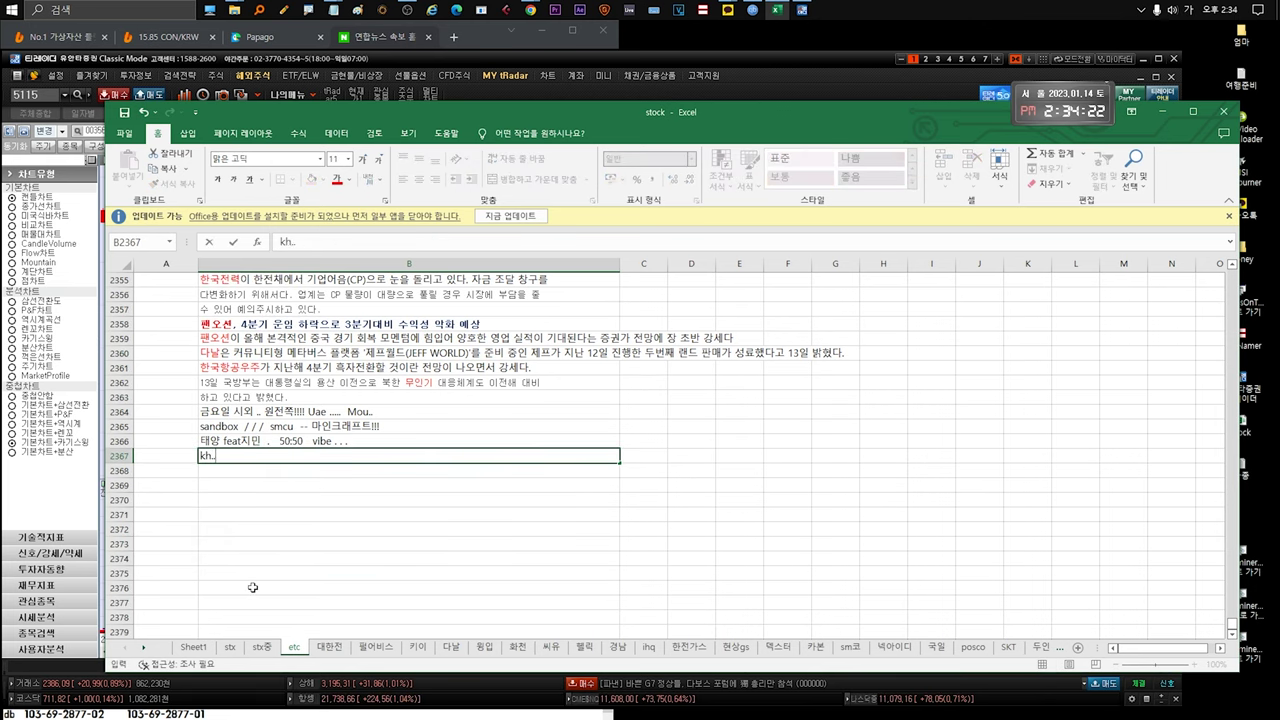
type("..알팬시아 ..입ㅊ")
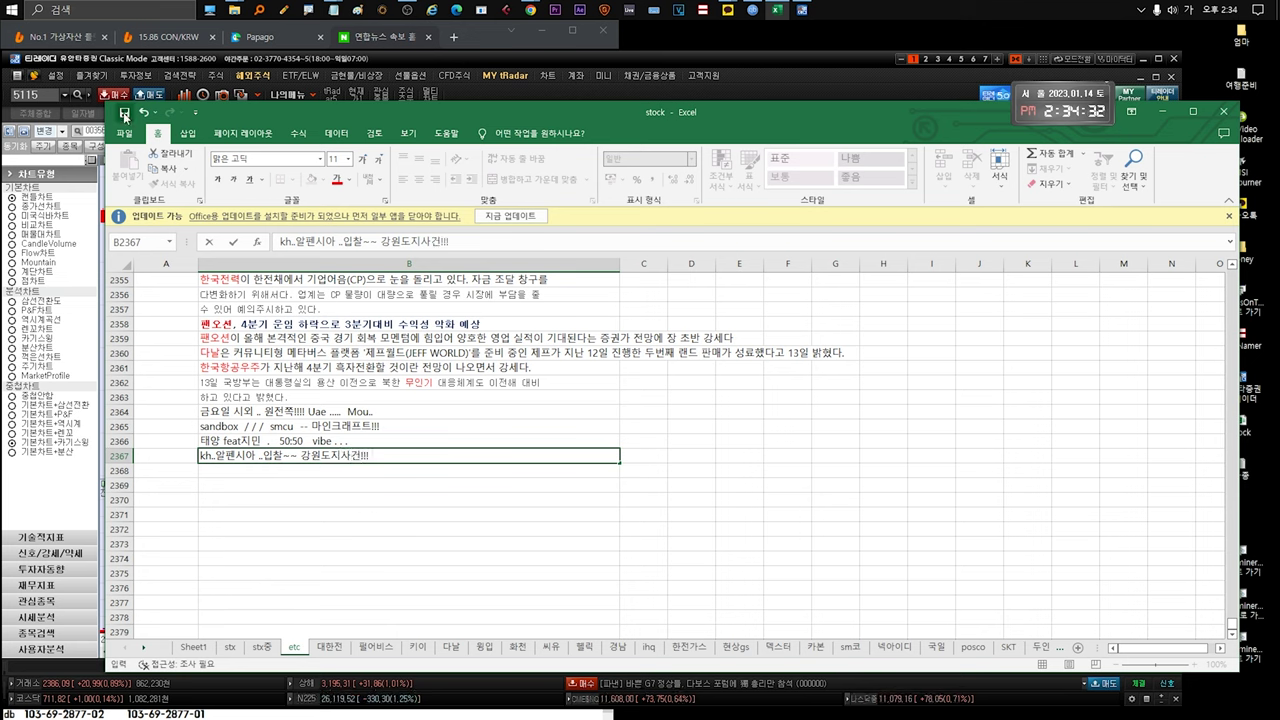
left_click(124, 115)
left_click(797, 75)
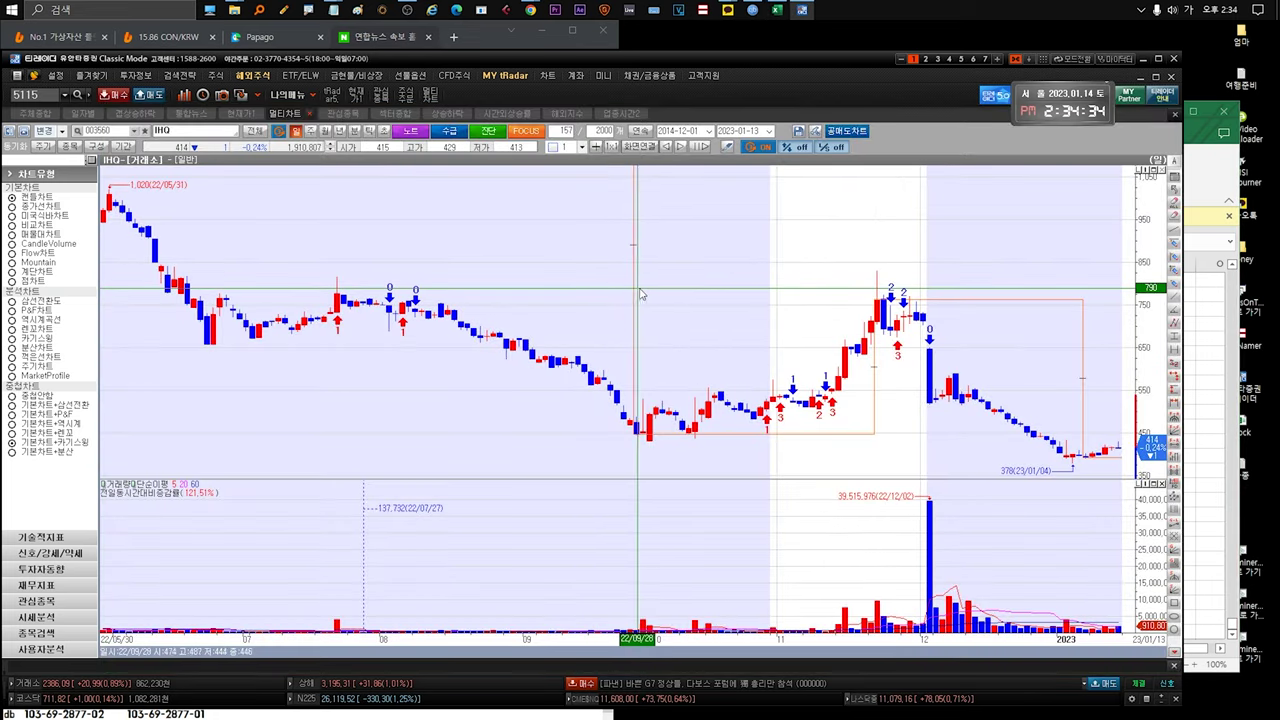
Step: Reopen the IHQ daily chart from the watchlist, examine its recent price action, and return to the IHQ and 세원이앤씨 rows
key("Escape")
left_click(456, 219)
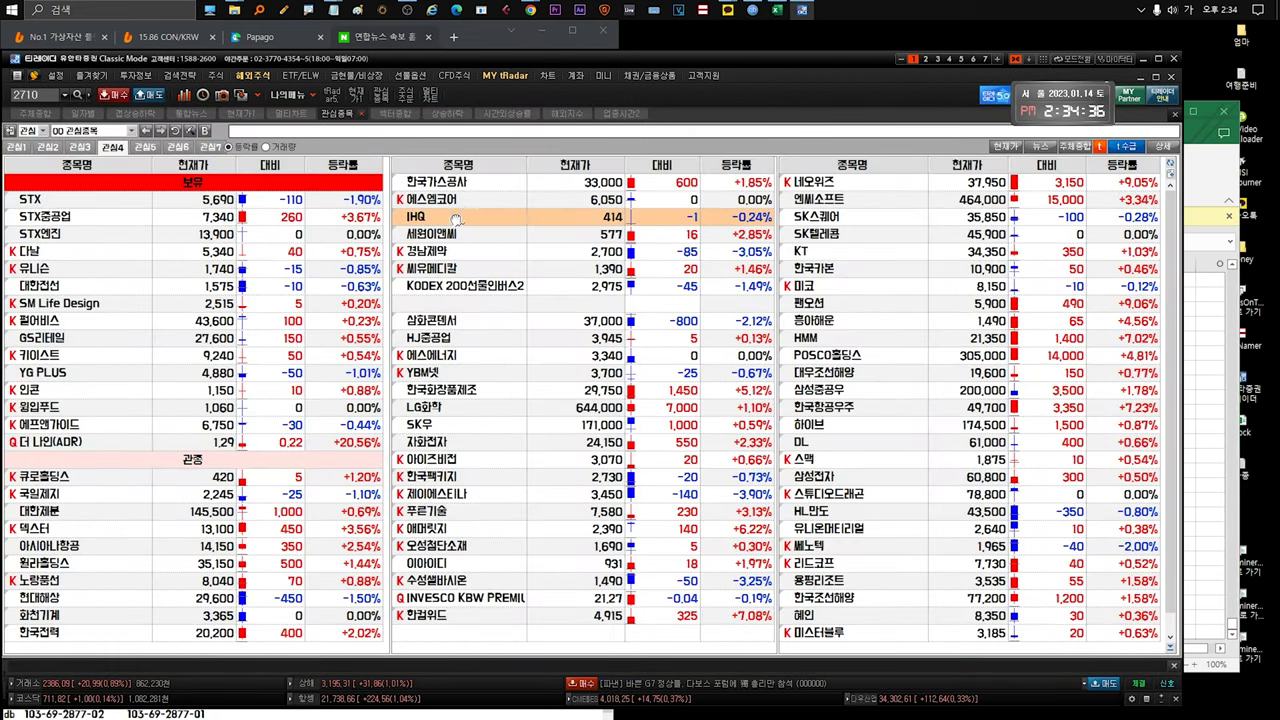
mouse_move(400, 216)
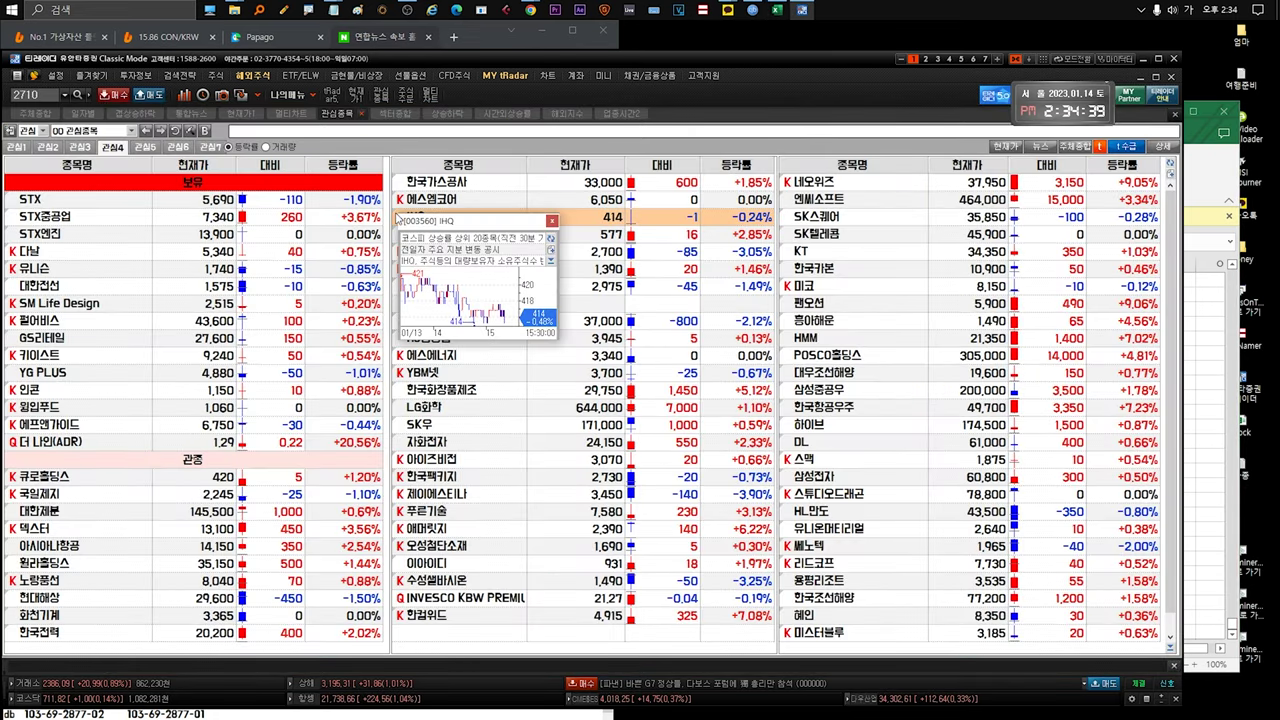
double_click(470, 217)
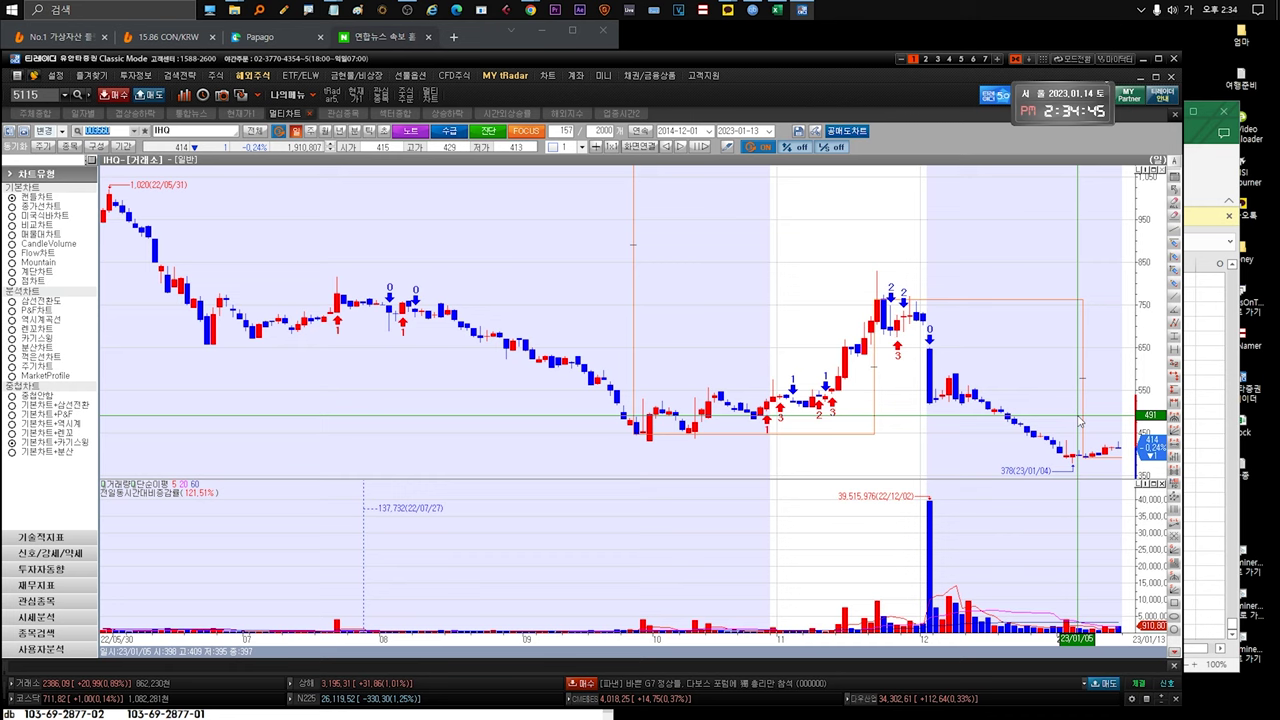
key("Escape")
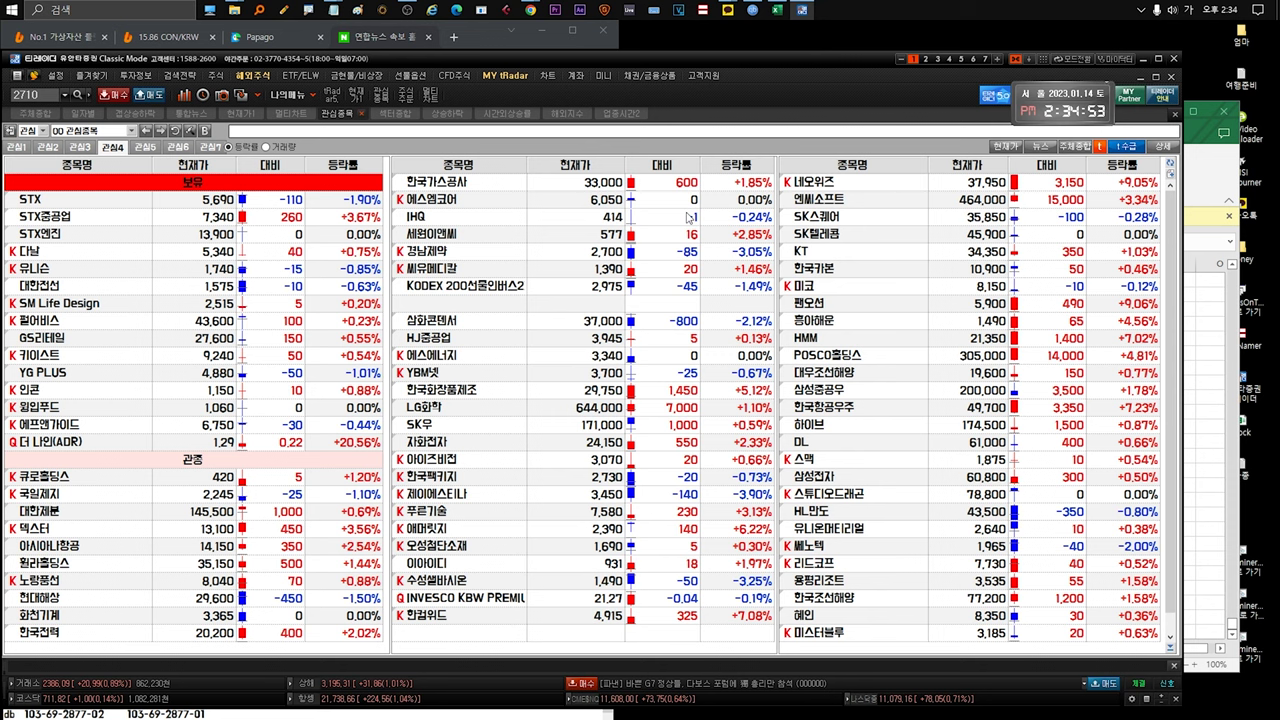
left_click(457, 224)
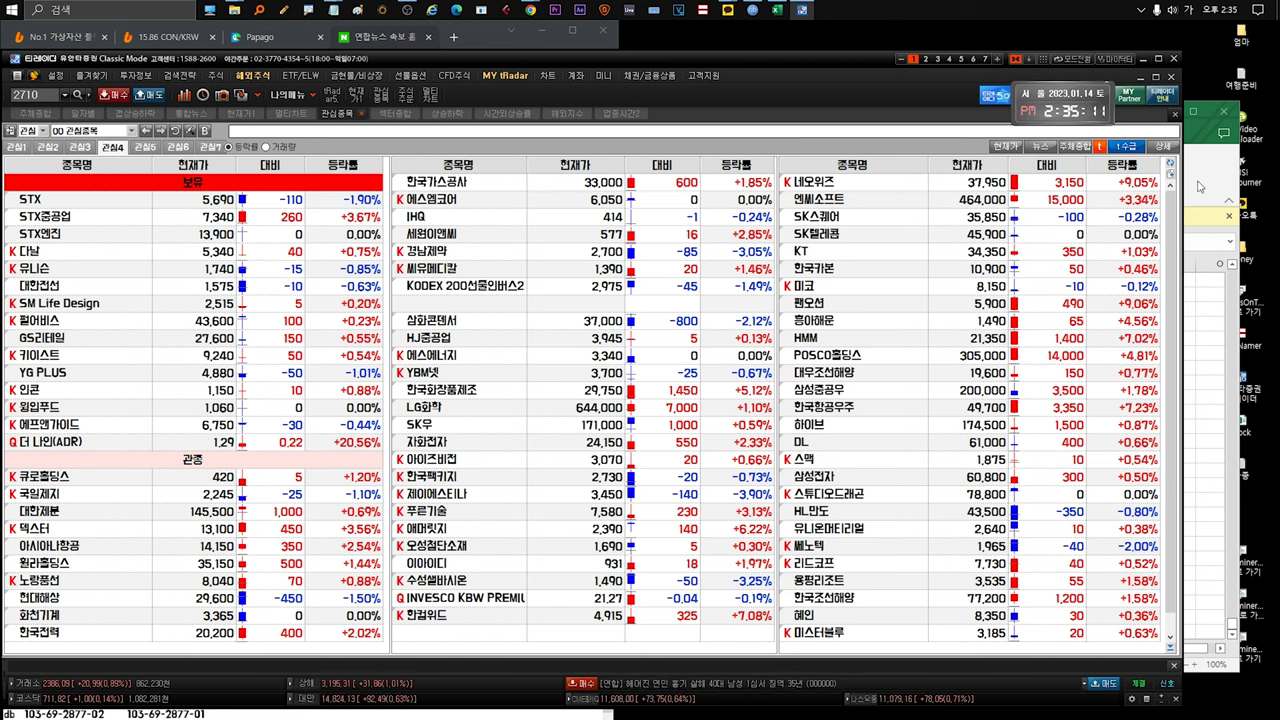
left_click(474, 231)
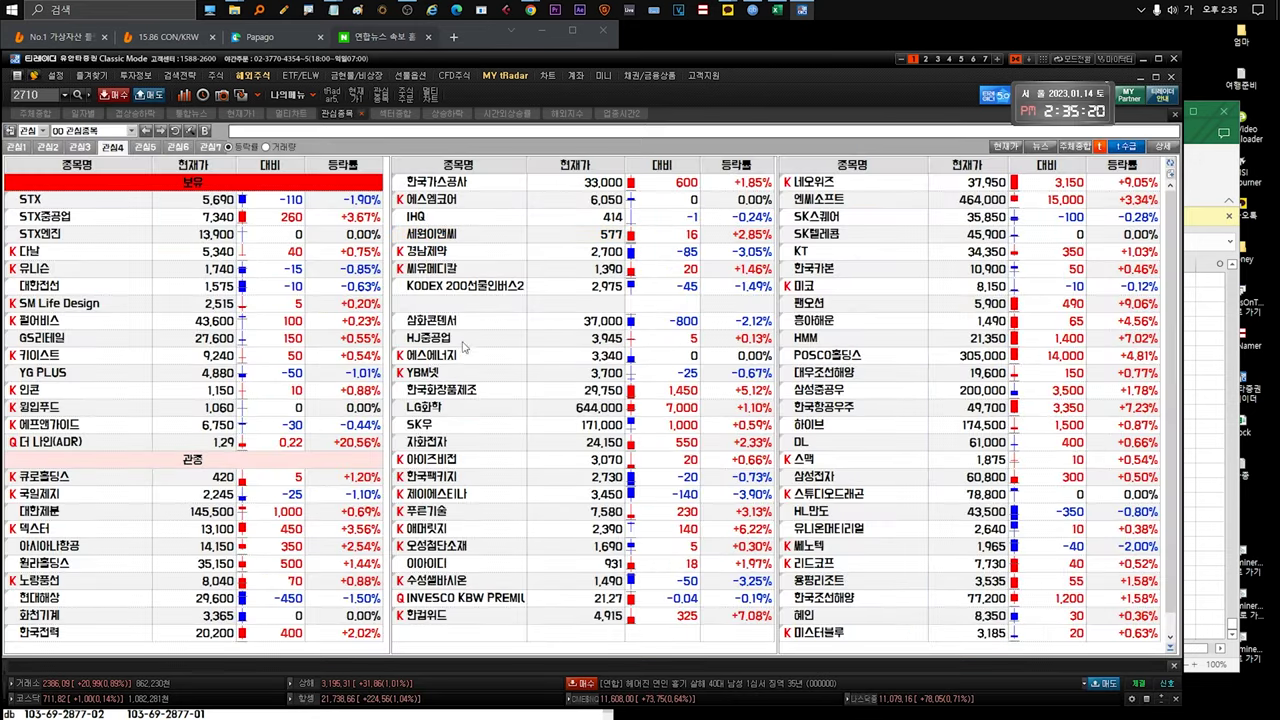
Step: Check 한국화장품제조 and YBM넷 from the watchlist, examine the 아이즈비전 daily chart, and return to the watchlist
left_click(489, 392)
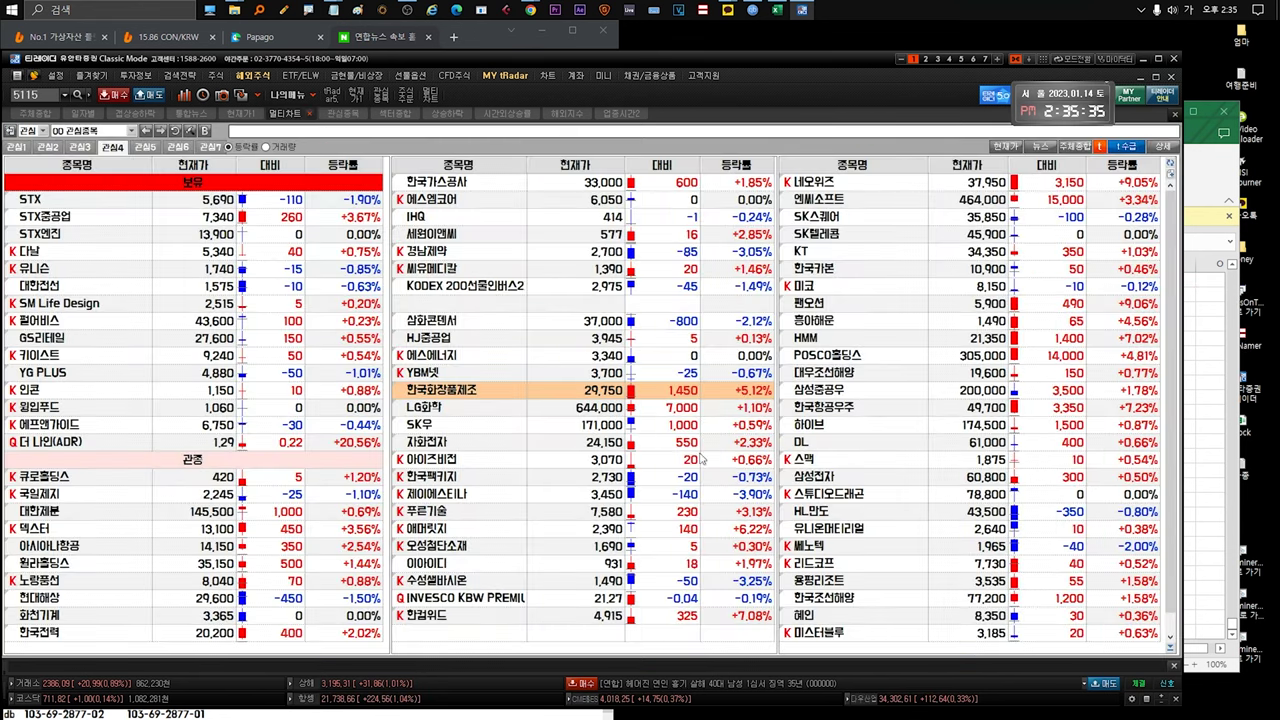
left_click(455, 372)
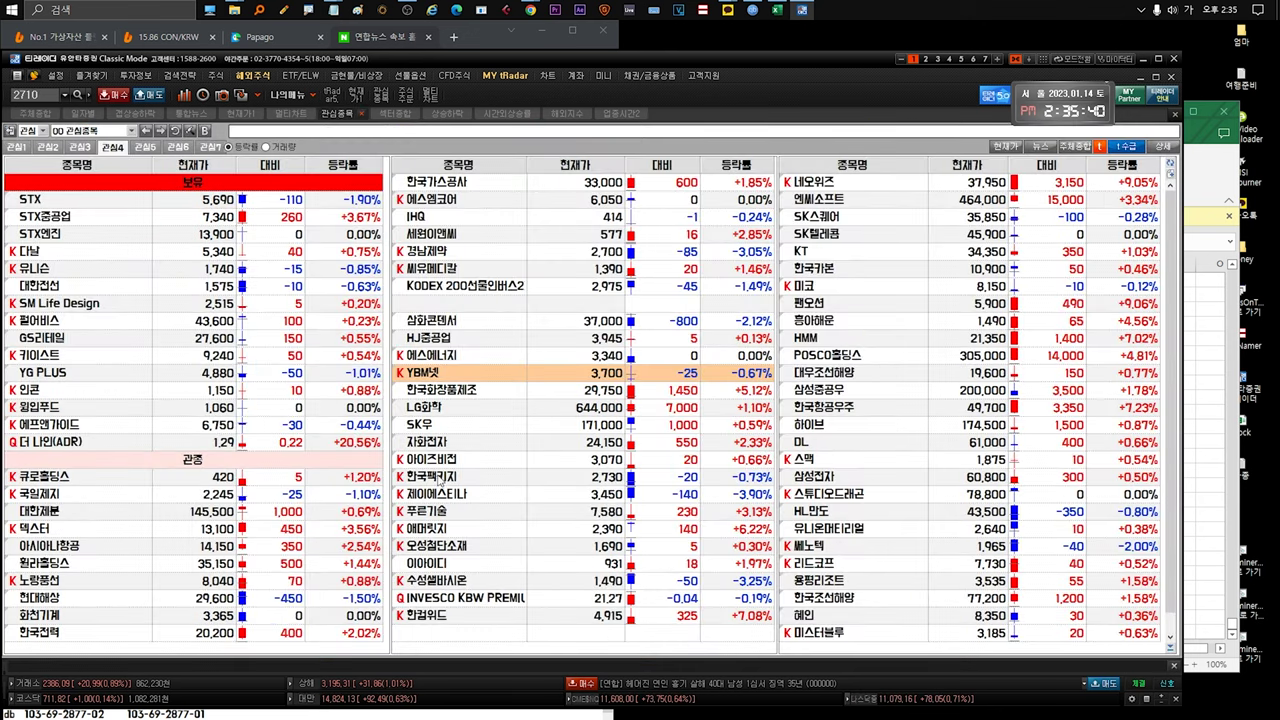
left_click(437, 465)
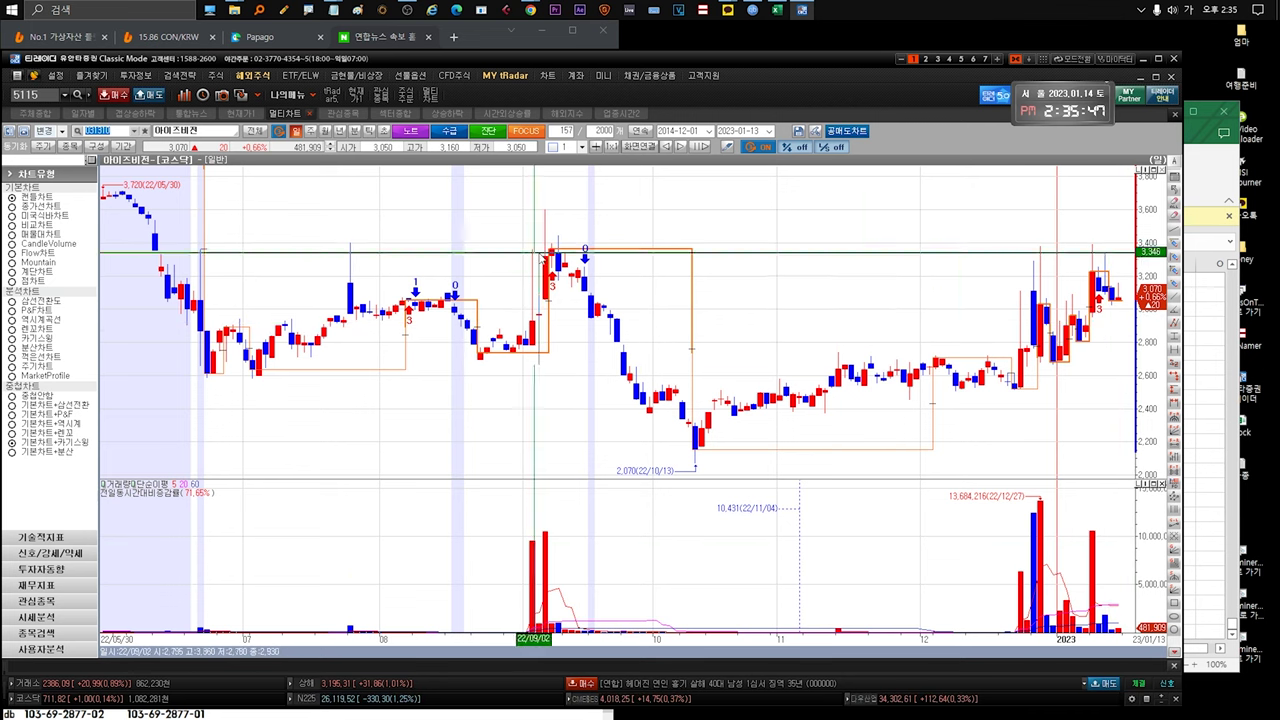
key("ctrl+Tab")
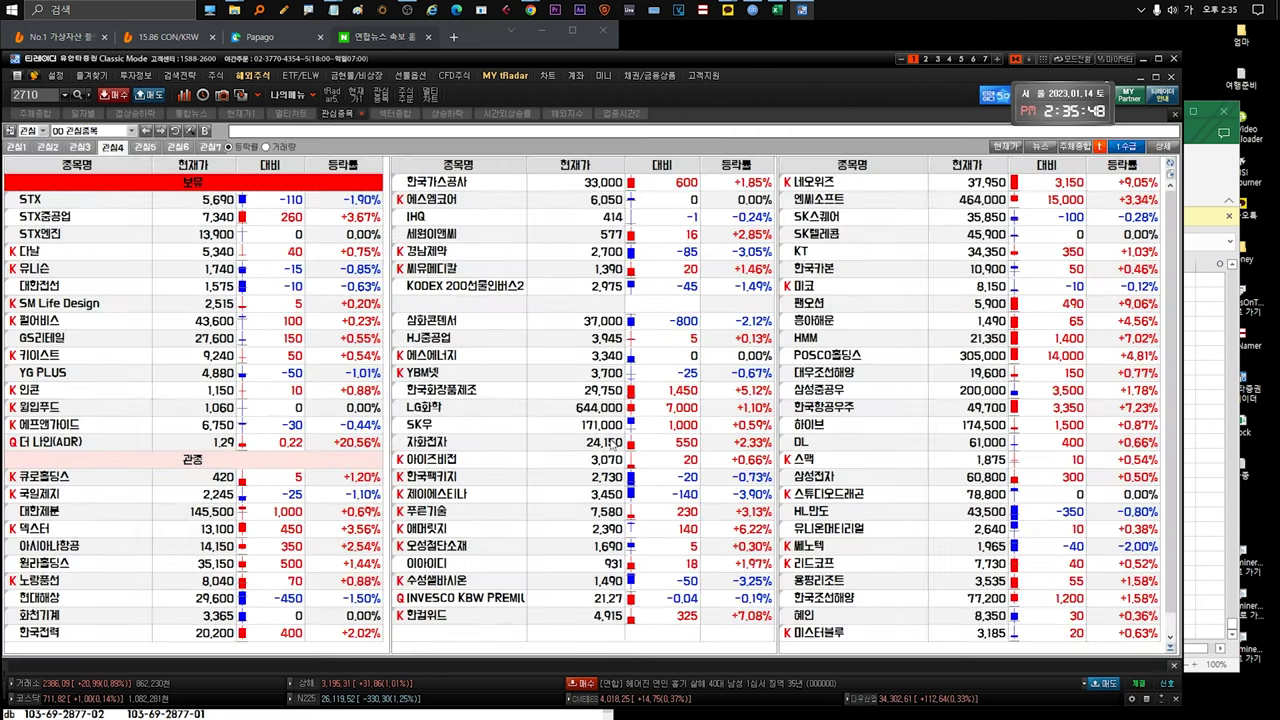
Step: Look over the 제이에스티나, SK우 and LG화학 entries in the watchlist
left_click(463, 494)
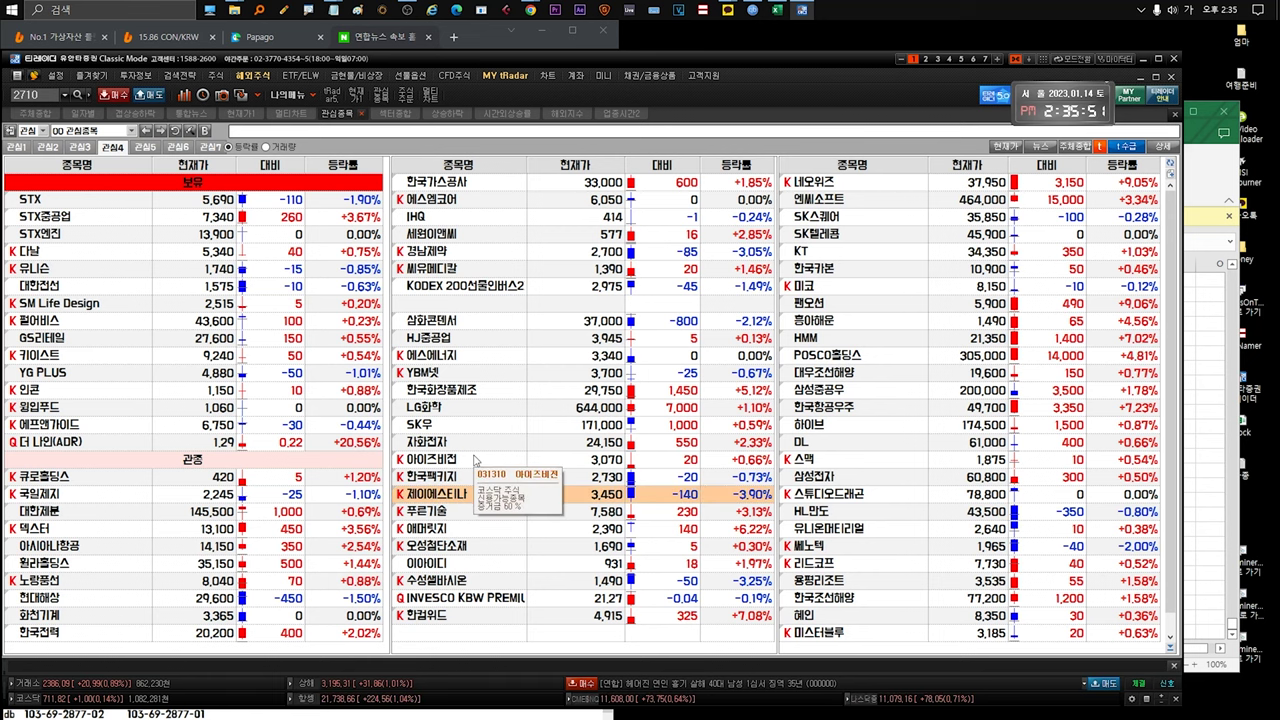
left_click(482, 426)
double_click(480, 410)
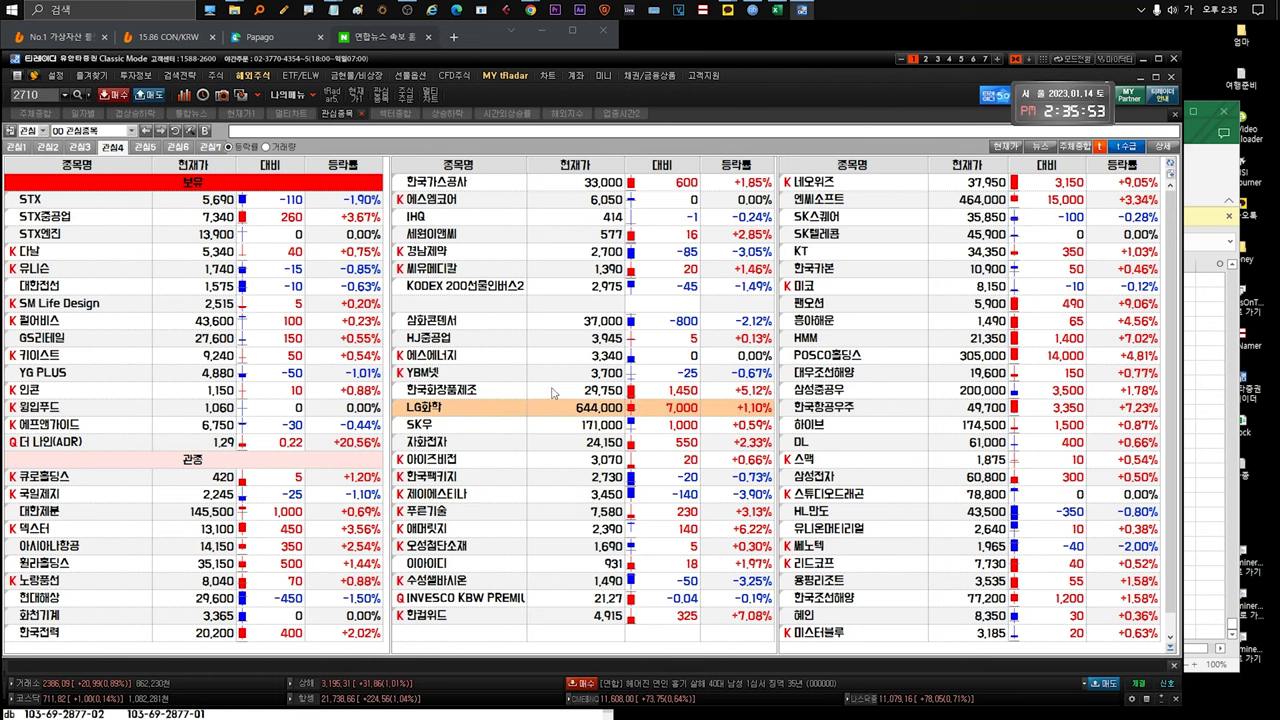
key("Escape")
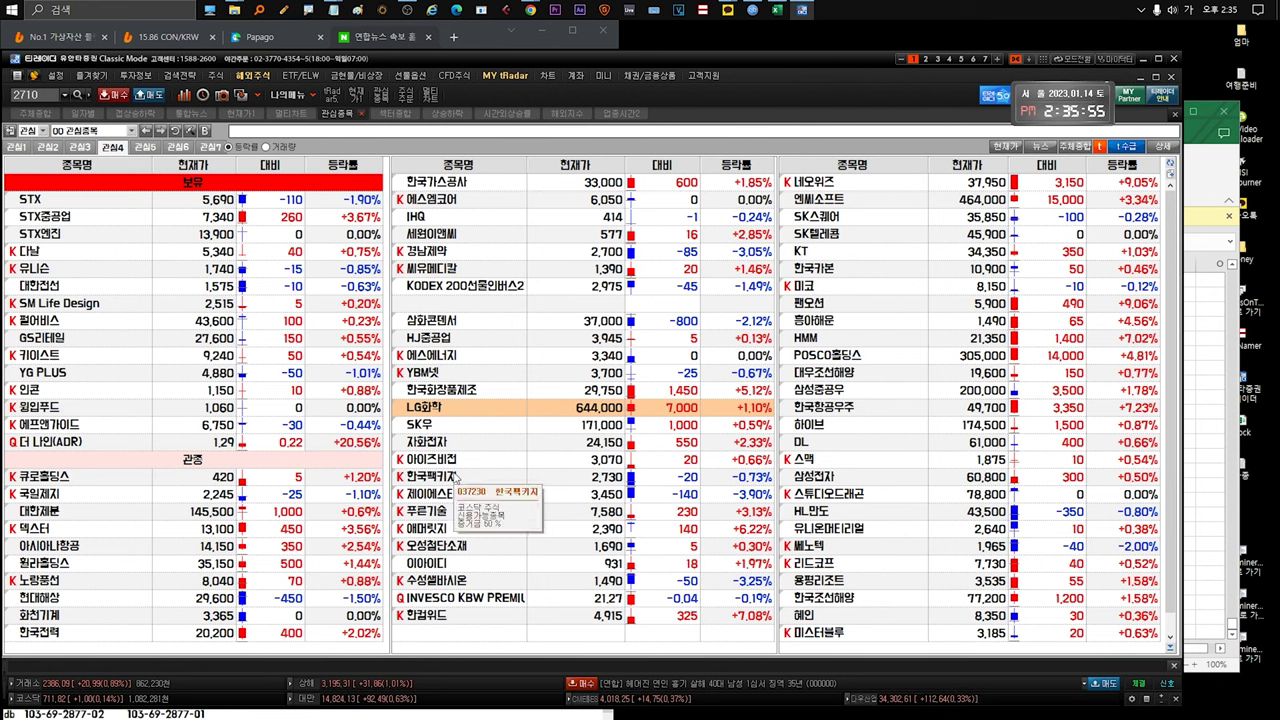
Step: Open the 에스에너지 daily chart, examine its January 2023 low, and return to the watchlist at 한국팩키지
left_click(460, 362)
double_click(460, 362)
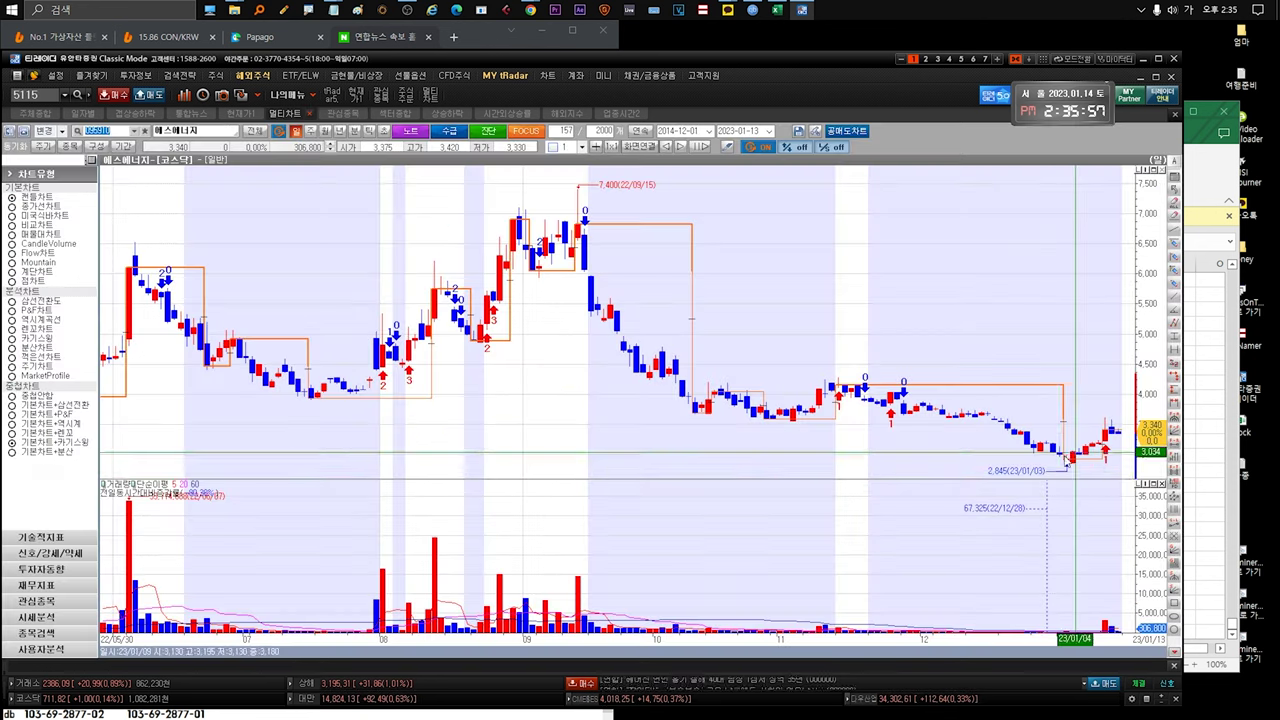
key("Escape")
left_click(455, 477)
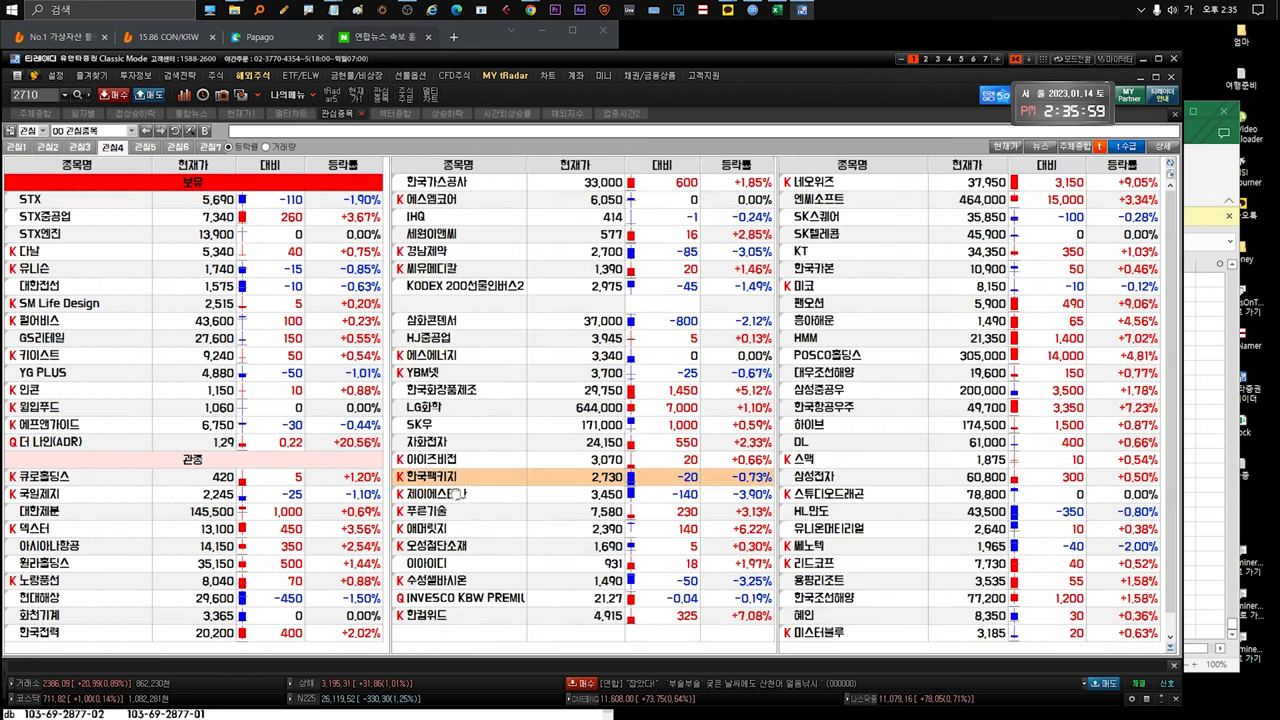
Step: Open the 제이에스티나 daily chart from the watchlist, examine its full history and its price action since 2021, and return to the watchlist
double_click(455, 493)
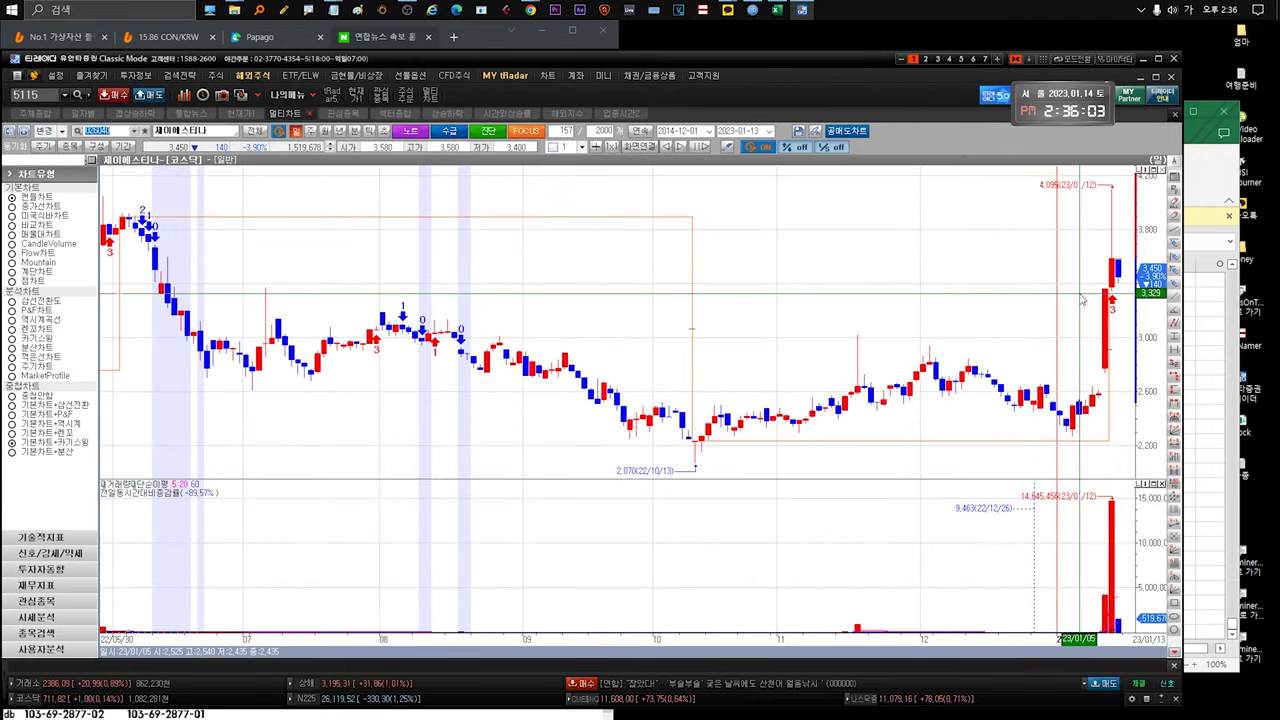
scroll(1103, 331, "down", 5)
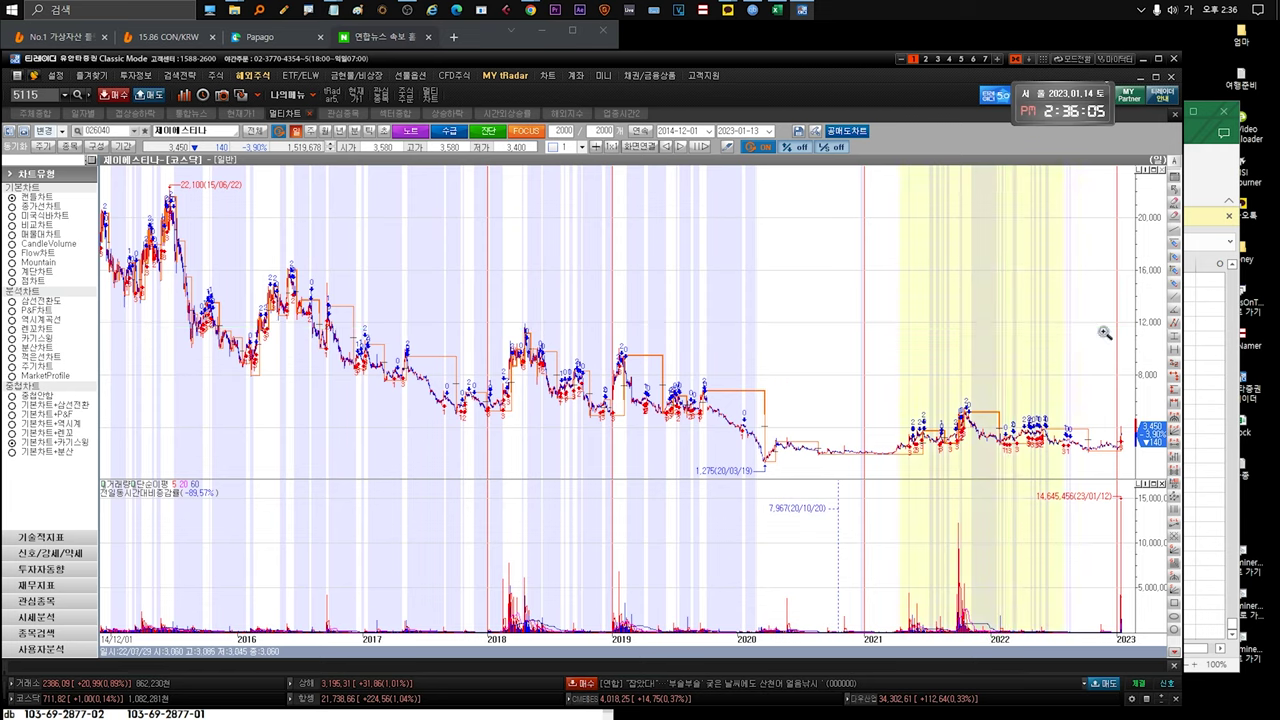
scroll(1128, 315, "up", 3)
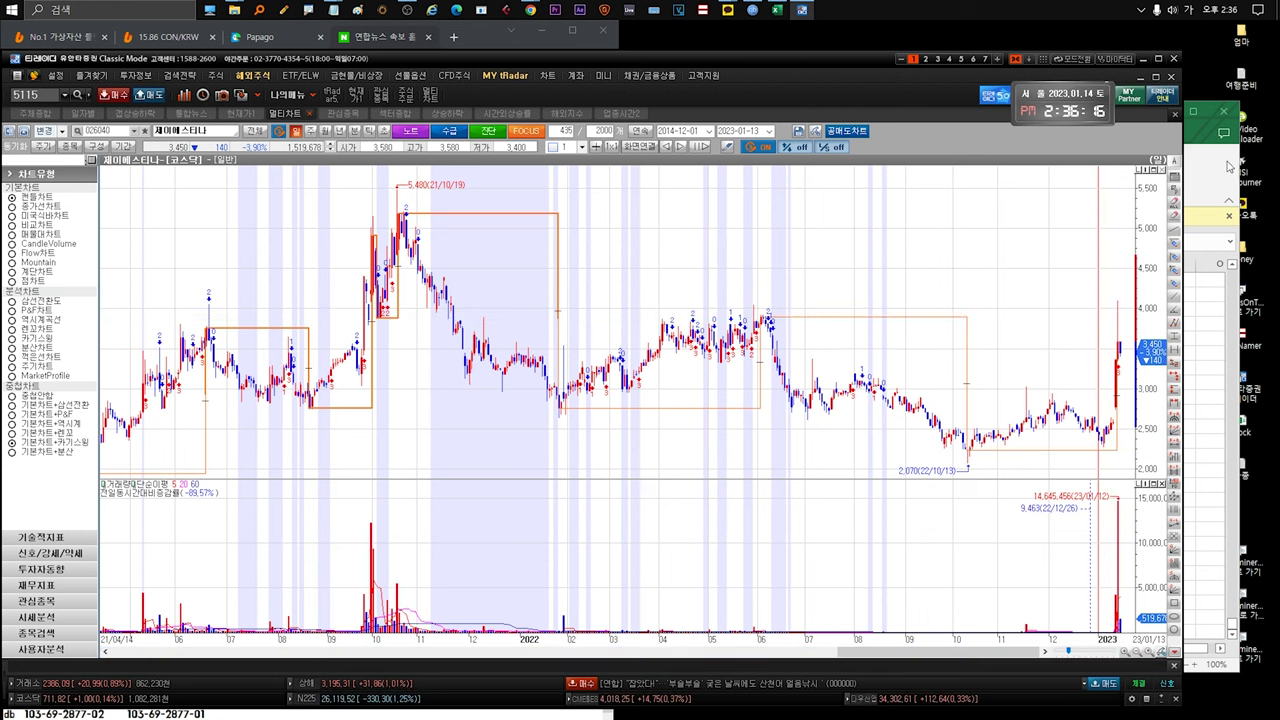
key("ctrl+Tab")
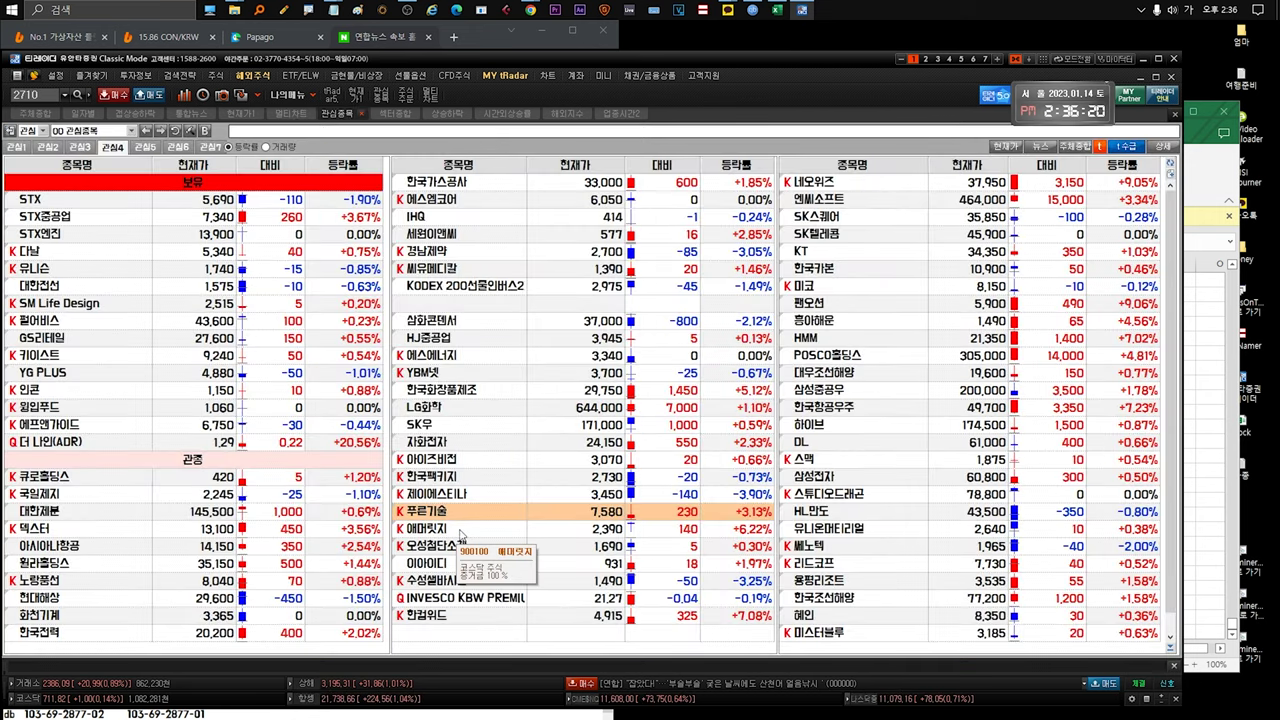
Step: Open the 푸른기술 daily chart, examine its price trend since March 2022 and January 2023 trading volume, and return to the watchlist
double_click(485, 512)
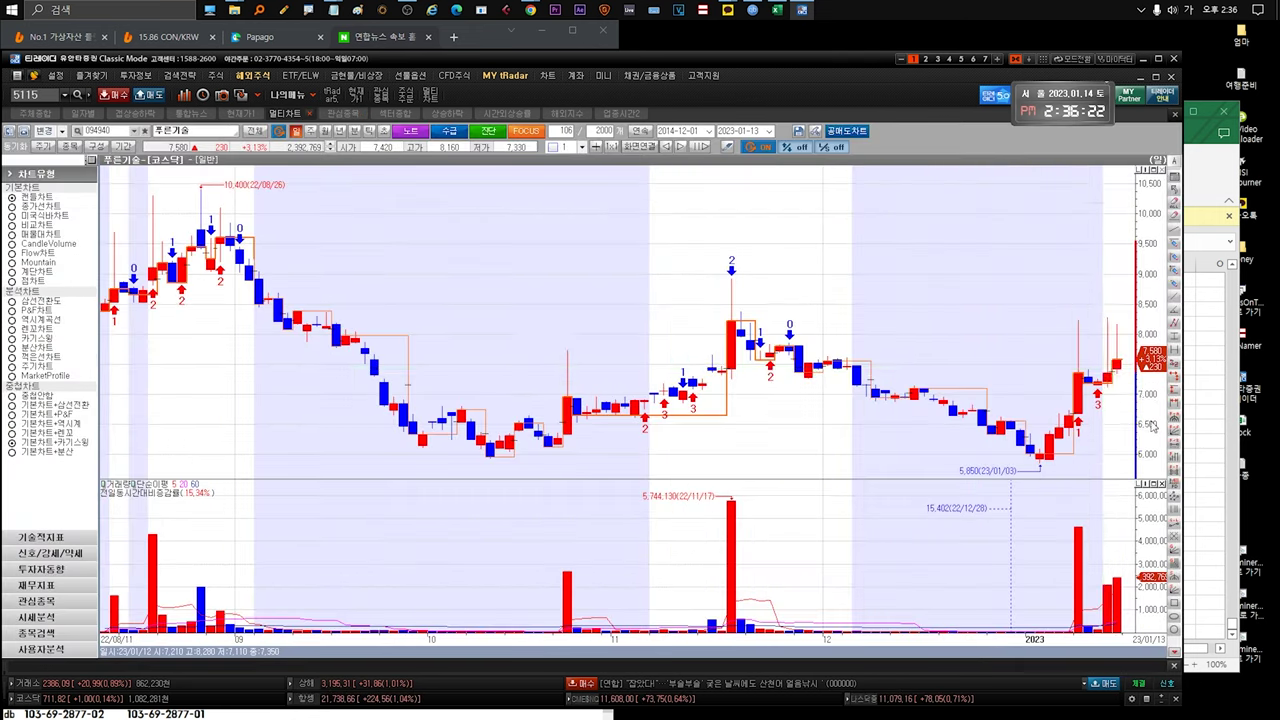
scroll(1101, 604, "down", 5)
scroll(1101, 604, "up", 4)
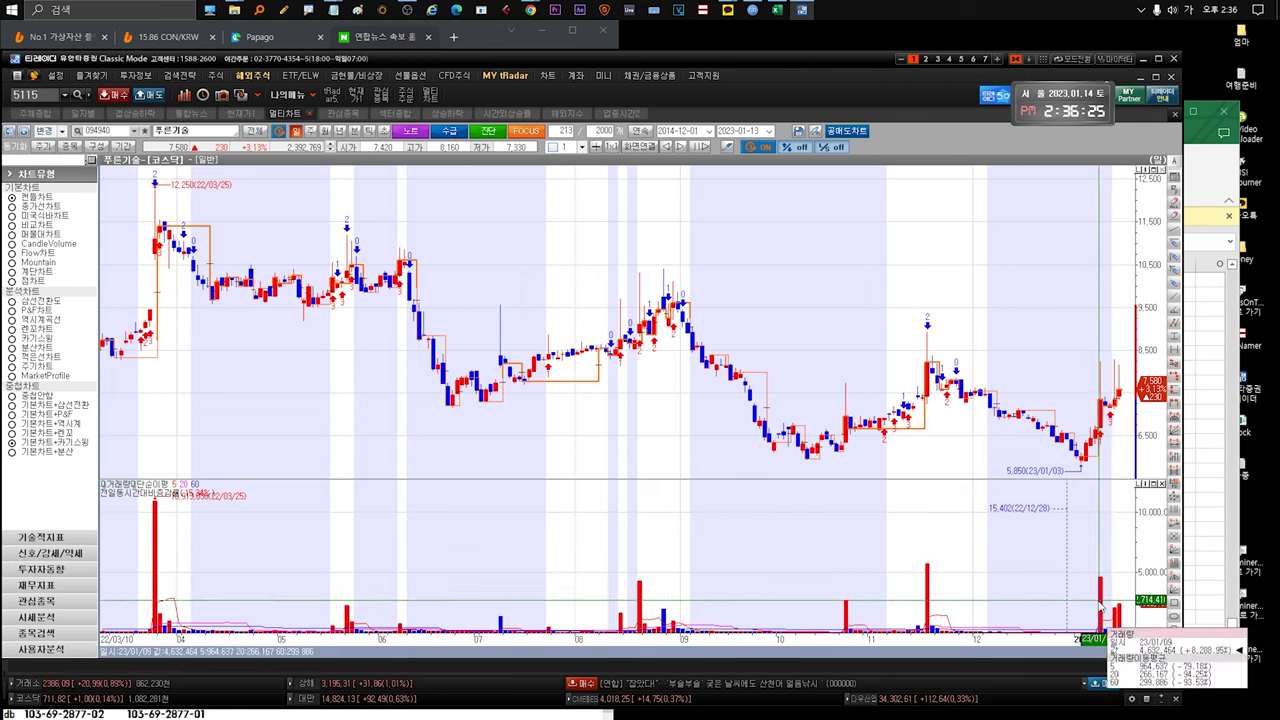
key("ctrl+Tab")
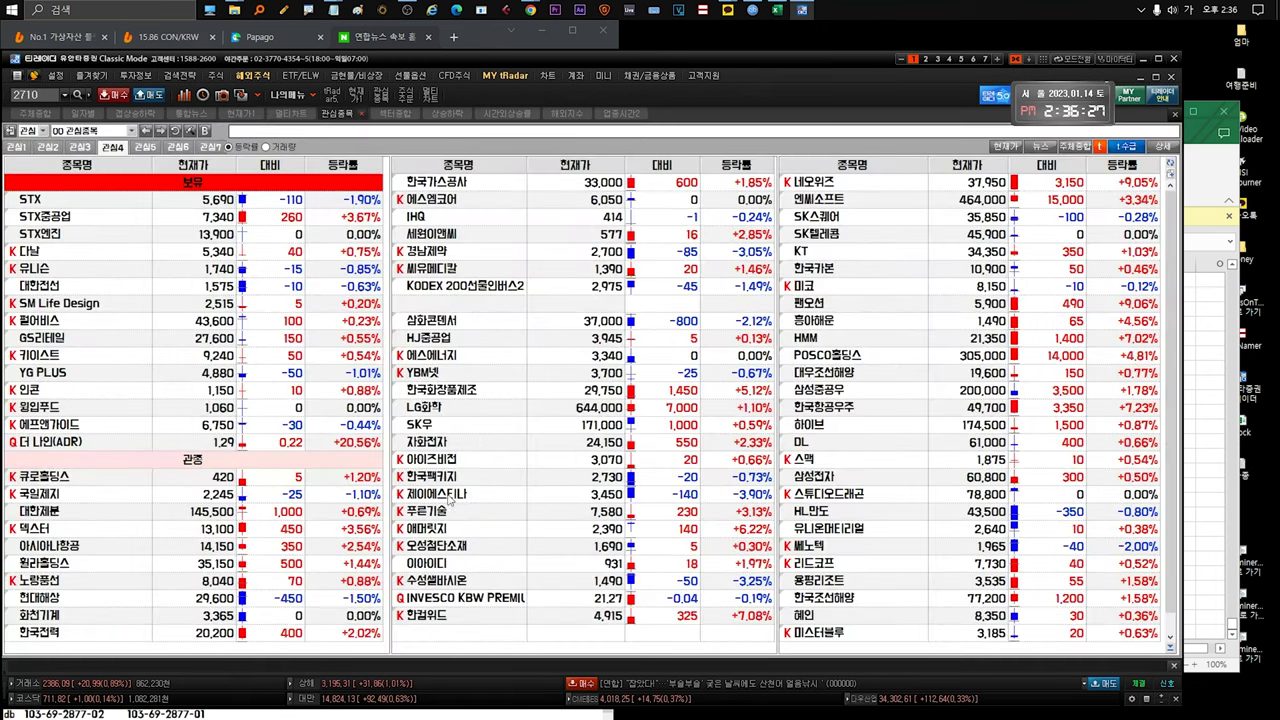
Step: Open the 애머릿지 daily chart, compare its long-term history with the price action since September 2022, and return to the watchlist
left_click(443, 528)
key("ctrl+Tab")
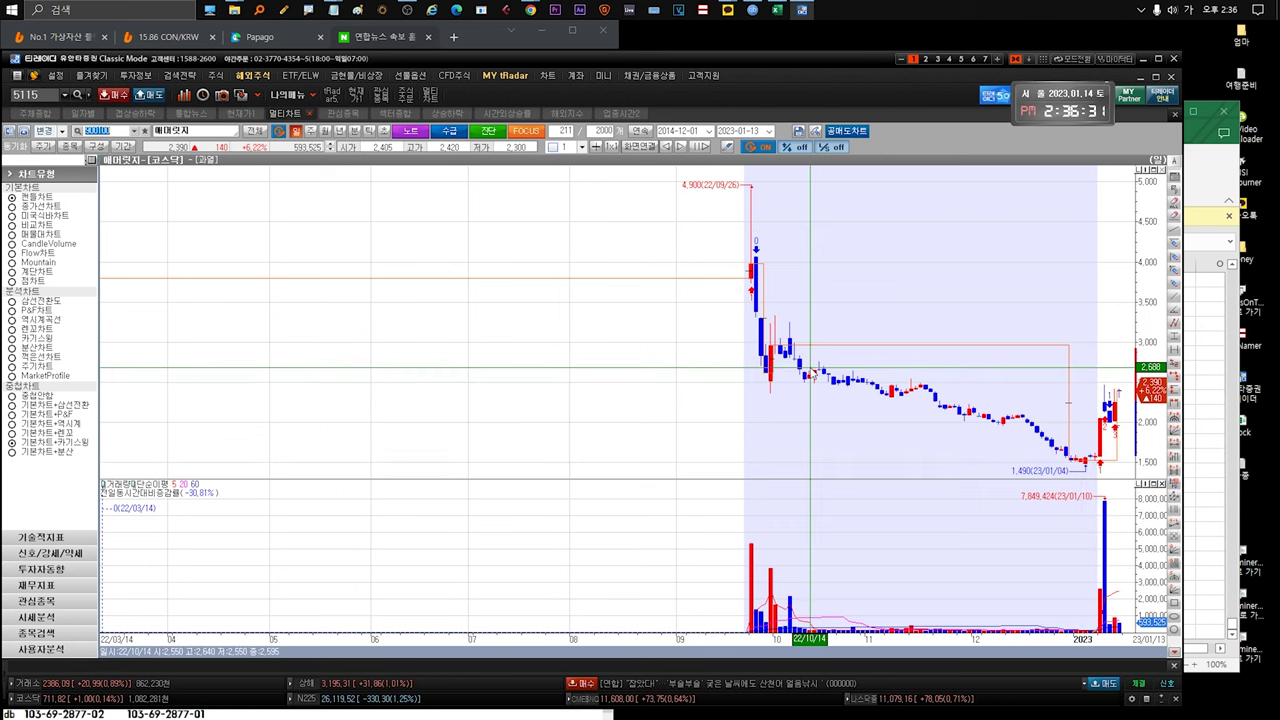
mouse_move(1100, 462)
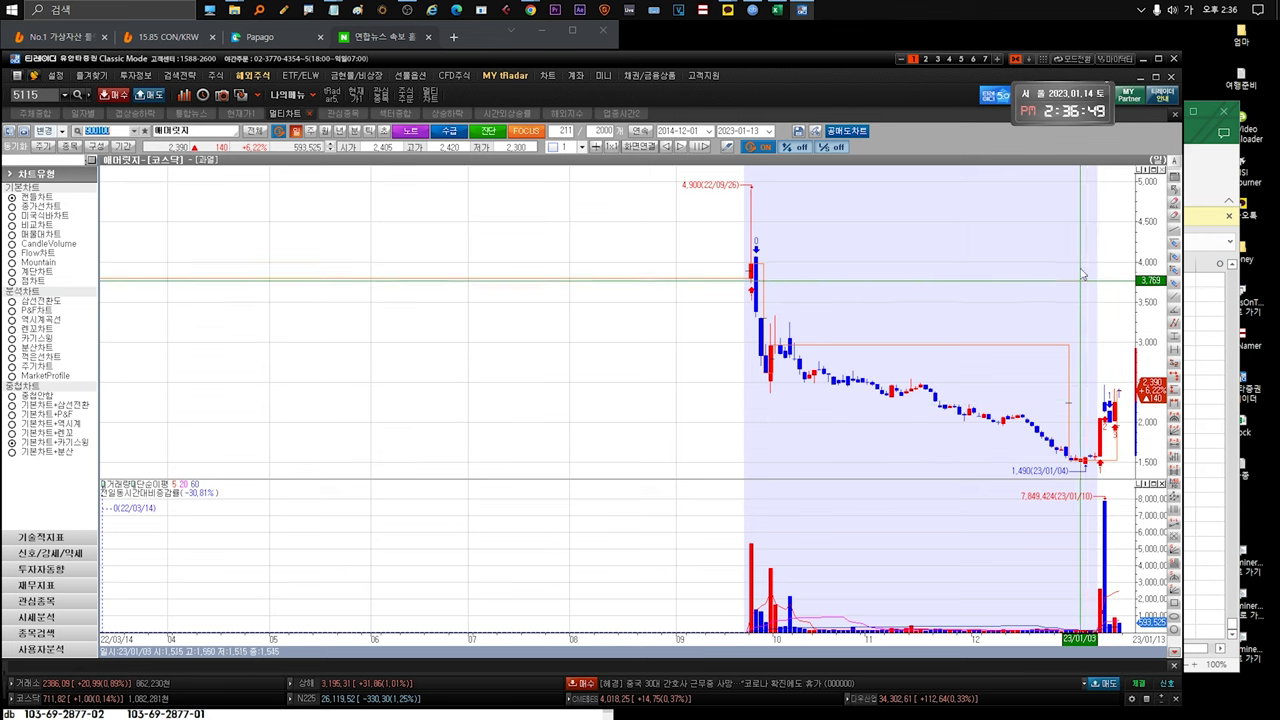
scroll(1113, 393, "down", 10)
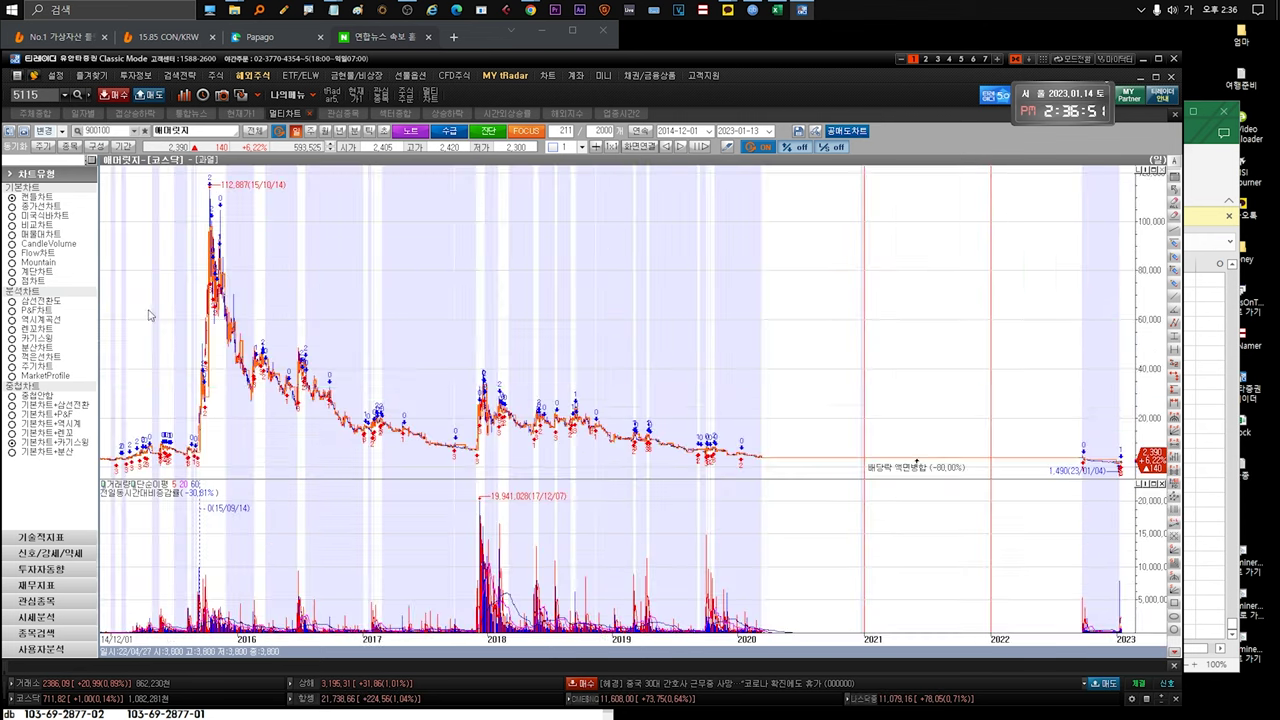
scroll(1120, 398, "up", 8)
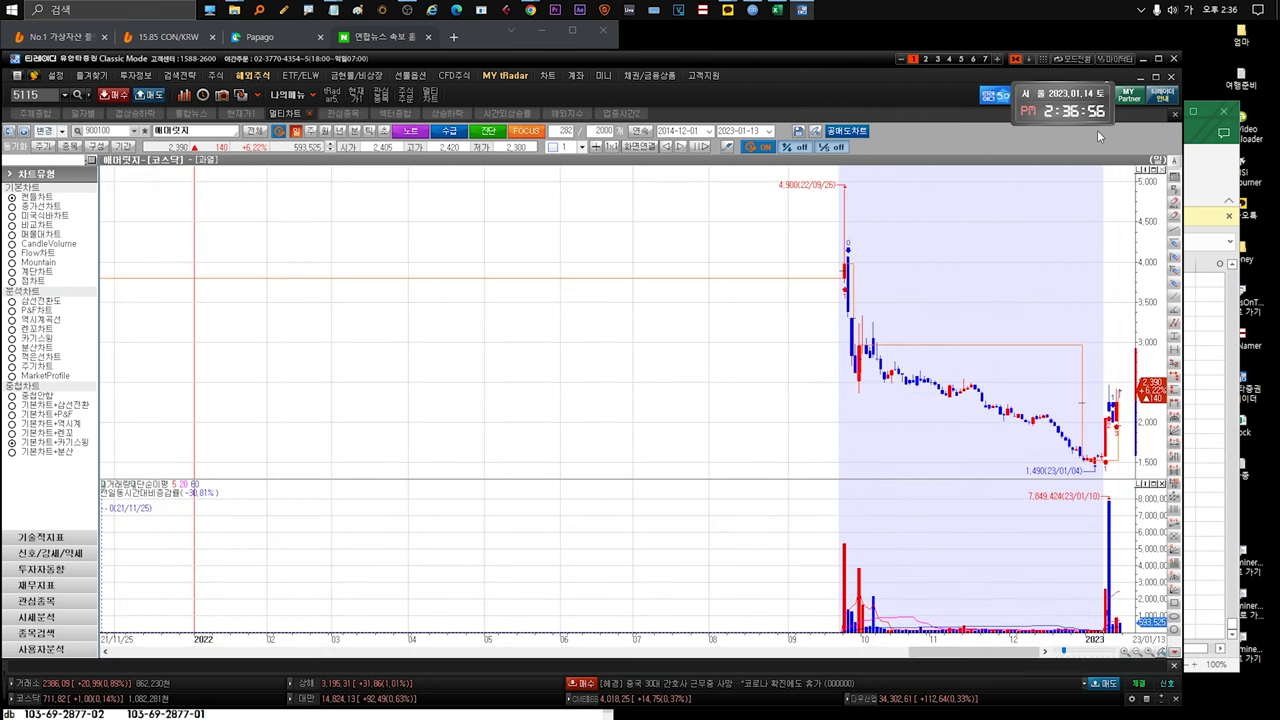
key("ctrl+Tab")
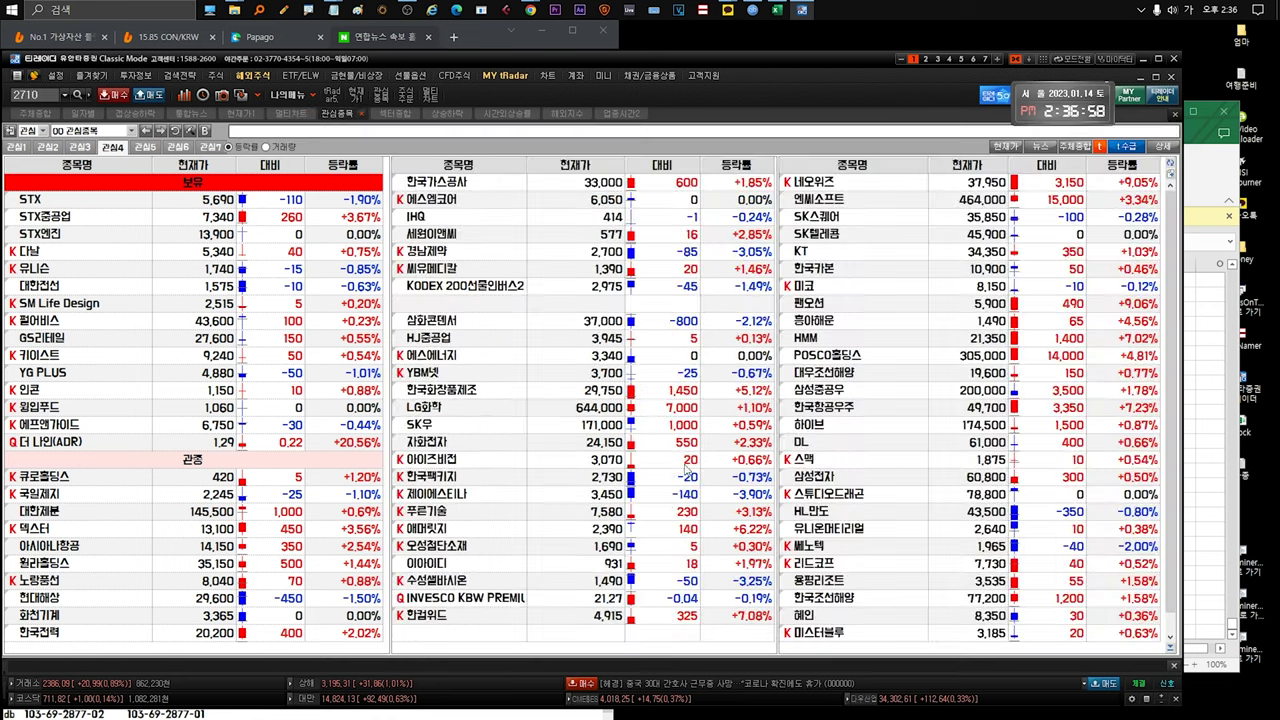
Step: Check the 한컴위드 and 네오위즈 daily charts from the watchlist, examining their latest candles, and return to the watchlist
left_click(450, 550)
key("ctrl+Tab")
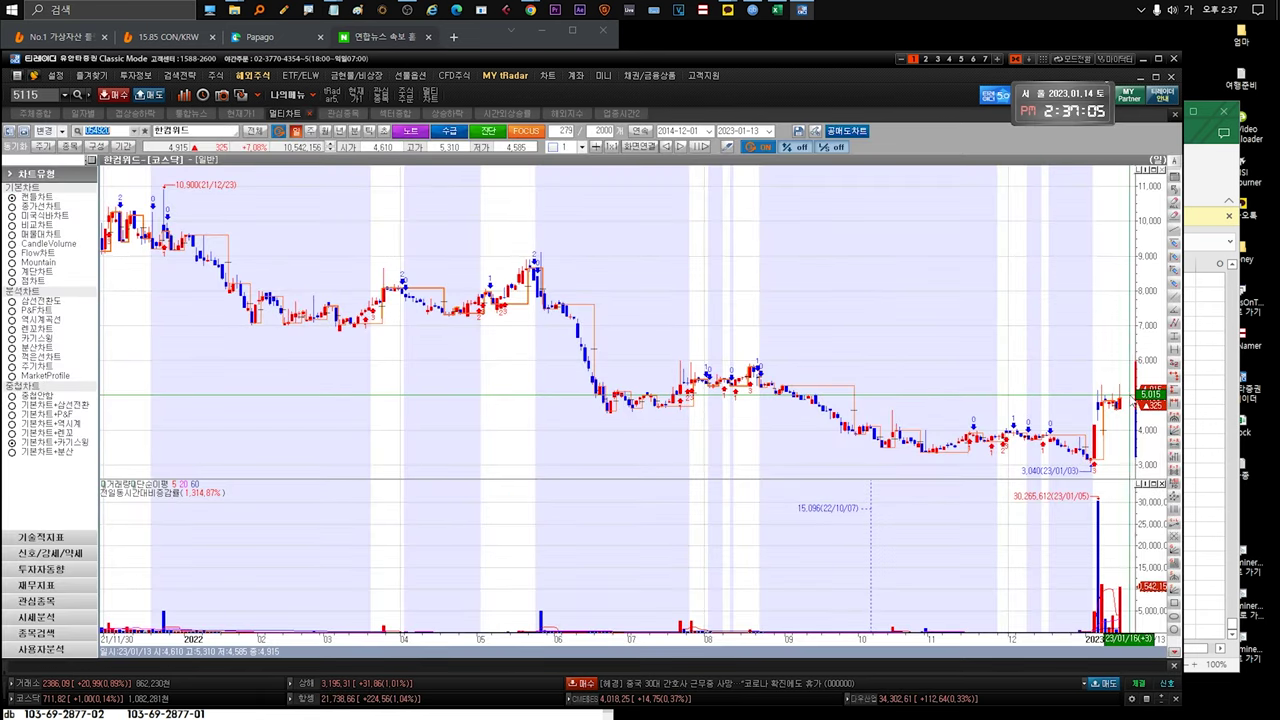
key("ctrl+Tab")
left_click(850, 185)
key("ctrl+Tab")
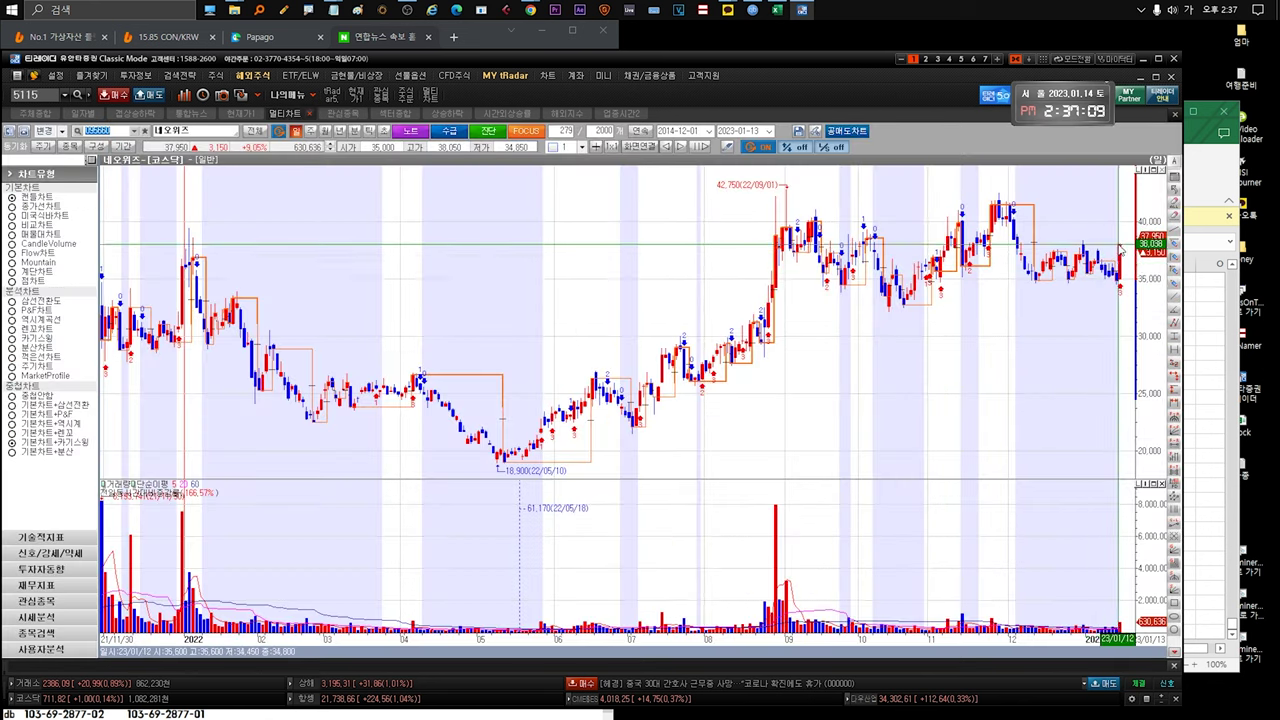
key("ctrl+Tab")
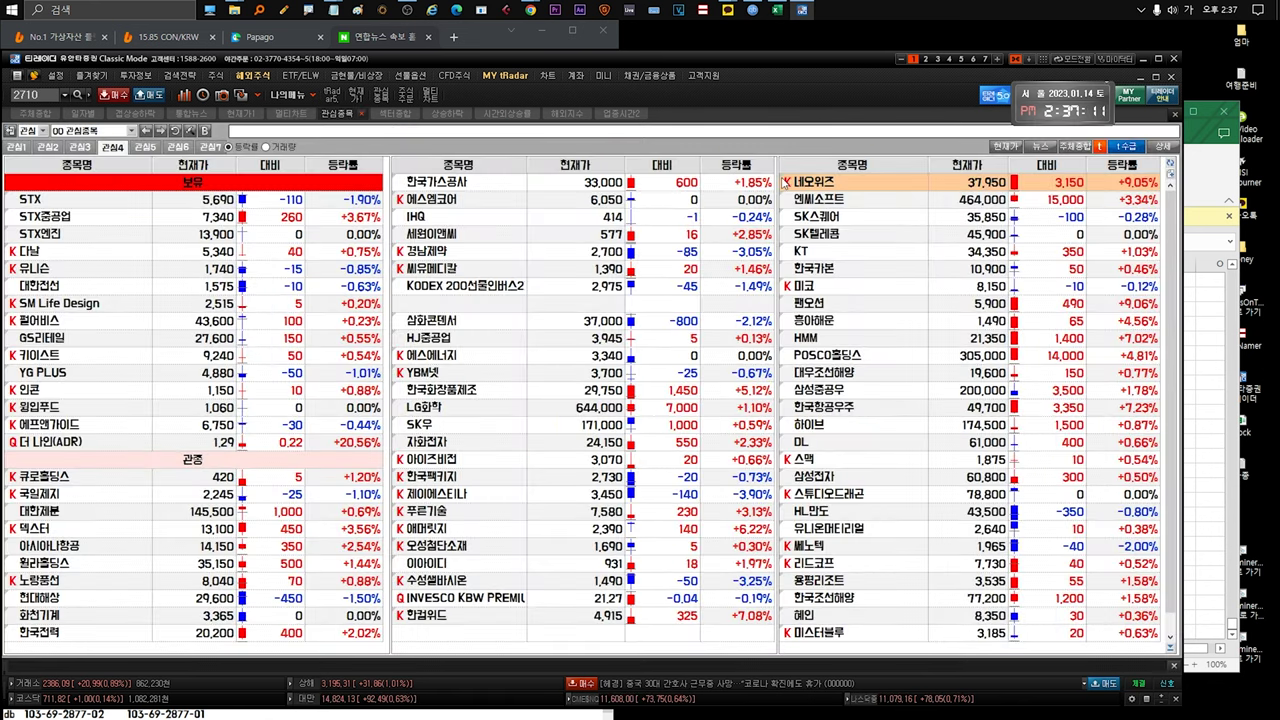
Step: Open the SK텔레콤 daily chart, examine its price trend since late 2021, and return to the watchlist
left_click(833, 238)
key("ctrl+Tab")
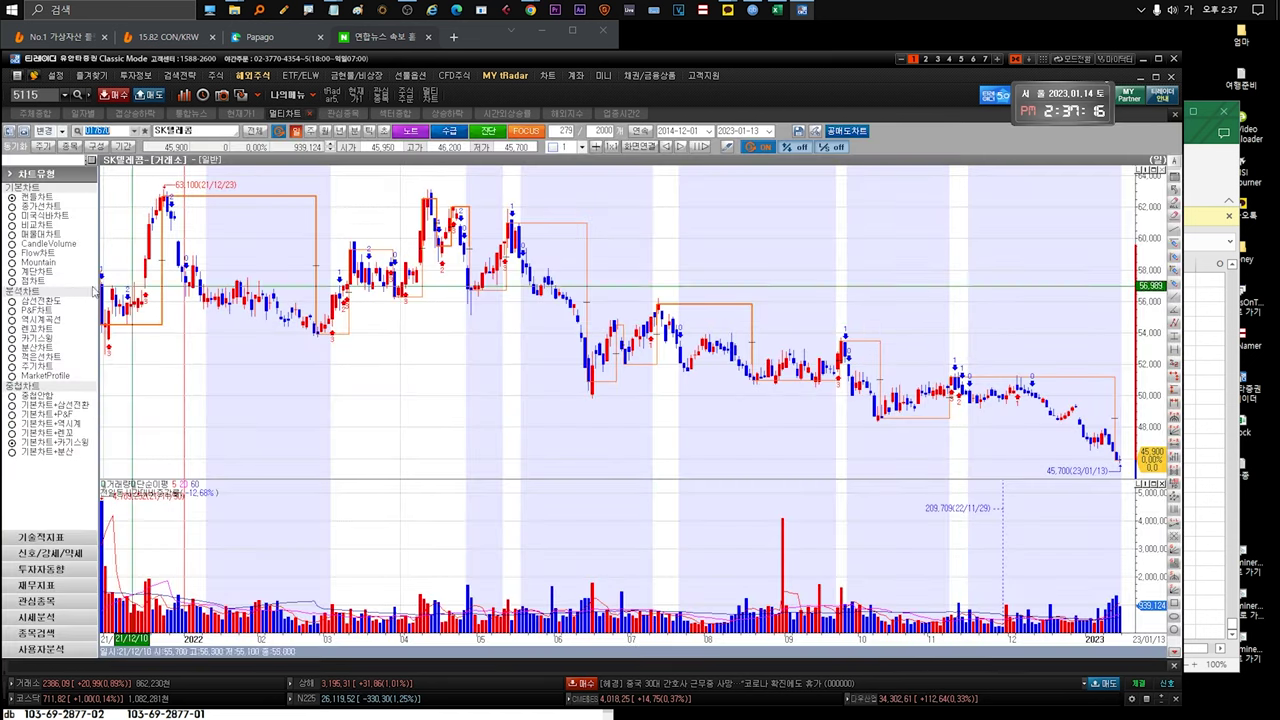
key("ctrl+Tab")
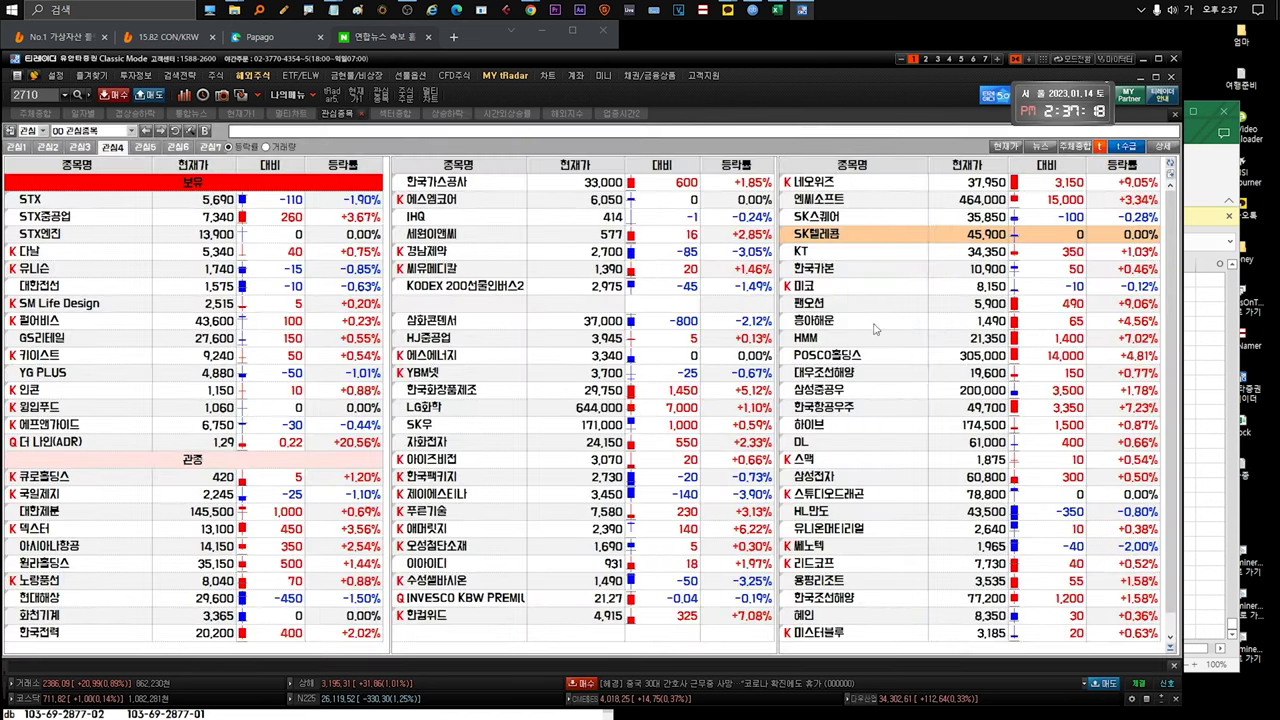
Step: Open the 한국카본 daily chart from the watchlist, examine its January 2023 price action, and return to the watchlist
left_click(823, 273)
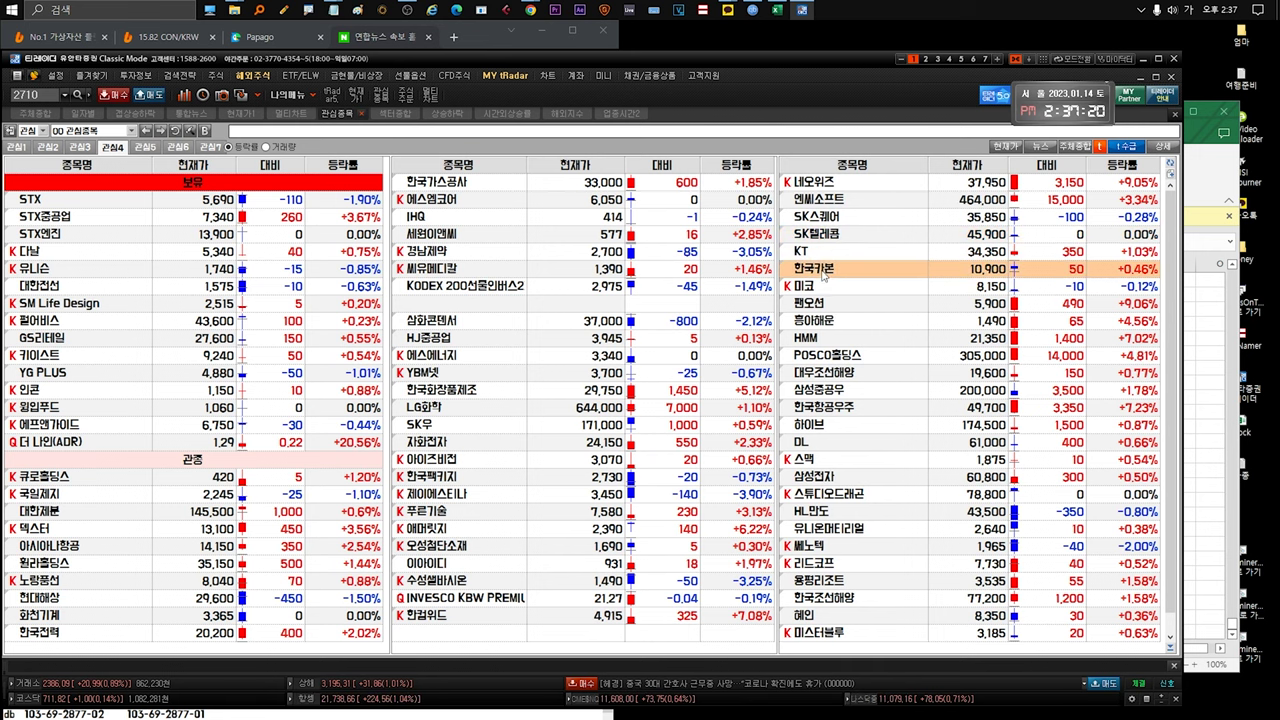
left_click(815, 287)
double_click(841, 272)
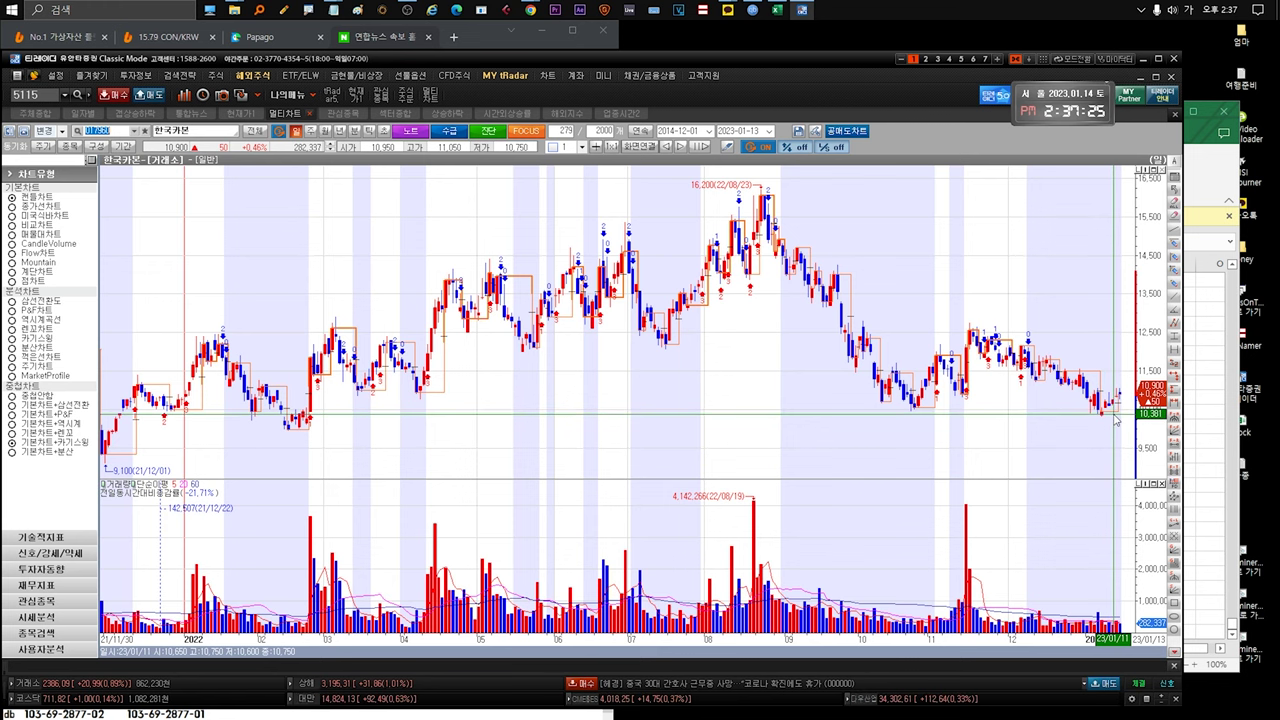
key("ctrl+Tab")
Step: Open the 미코 daily chart, examine its price action from November 2022 onward, and return to the watchlist at 팬오션
double_click(841, 288)
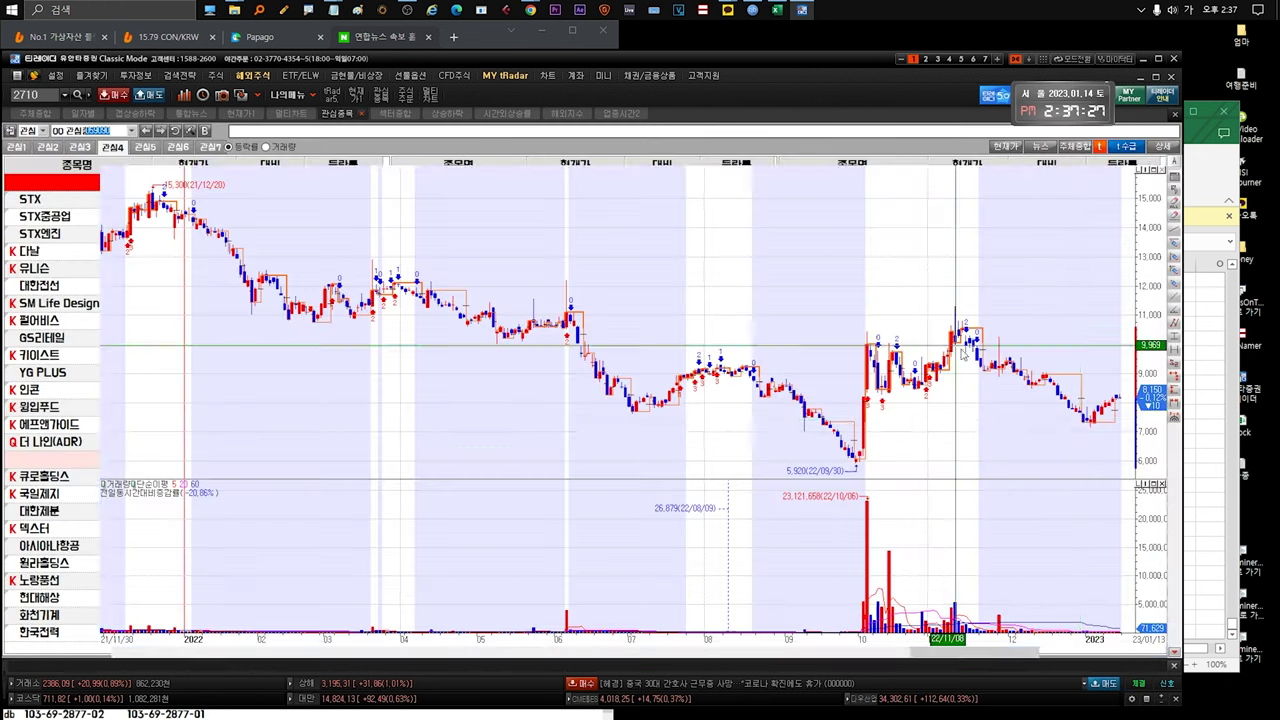
key("ctrl+Tab")
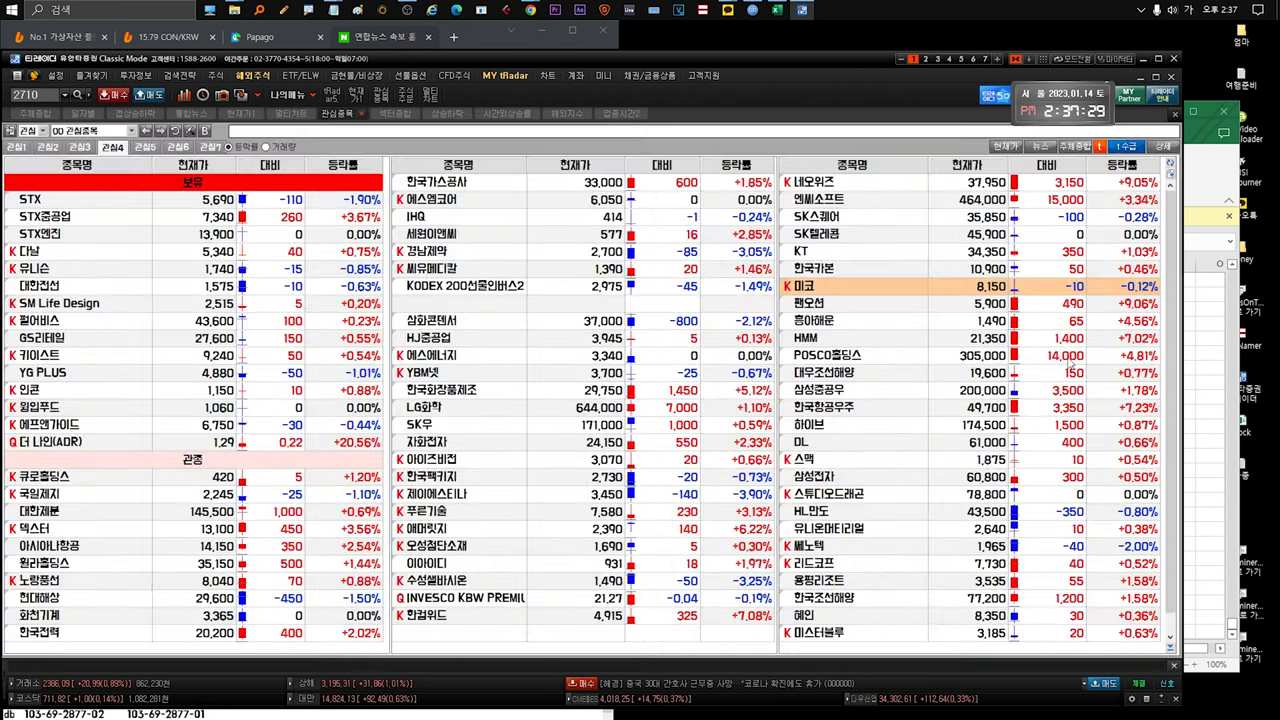
key("ctrl+Tab")
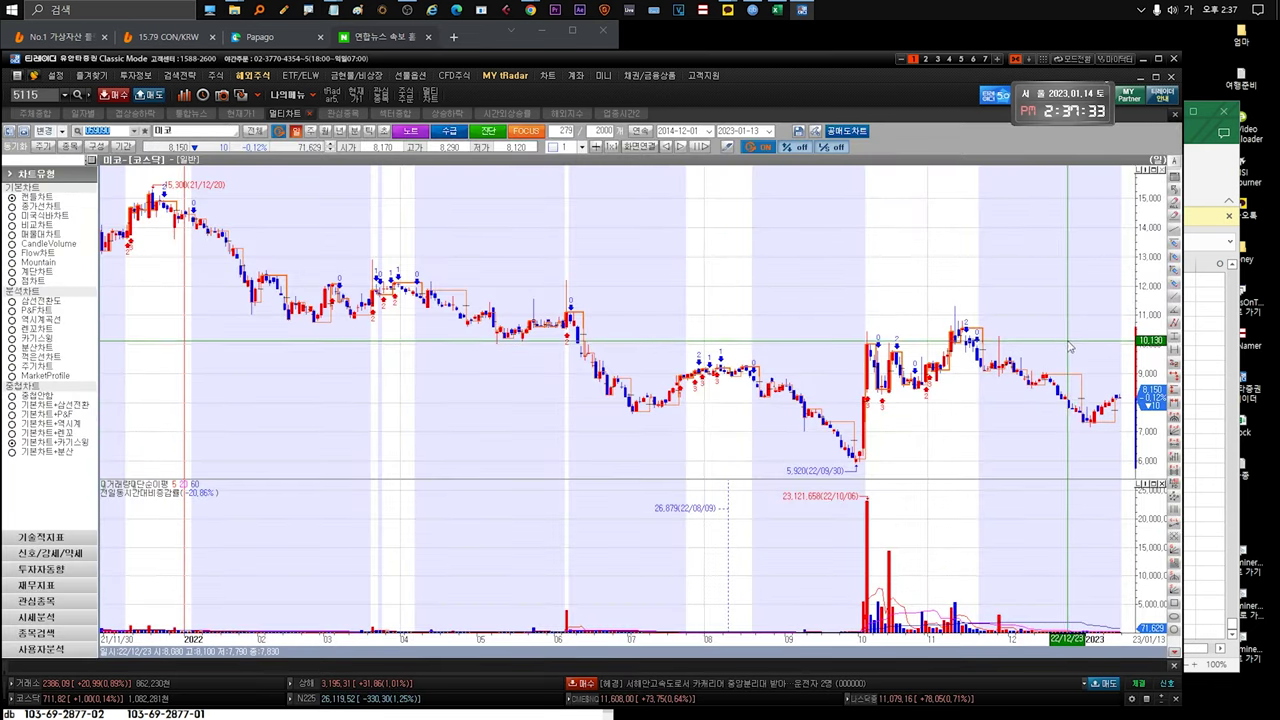
key("ctrl+Tab")
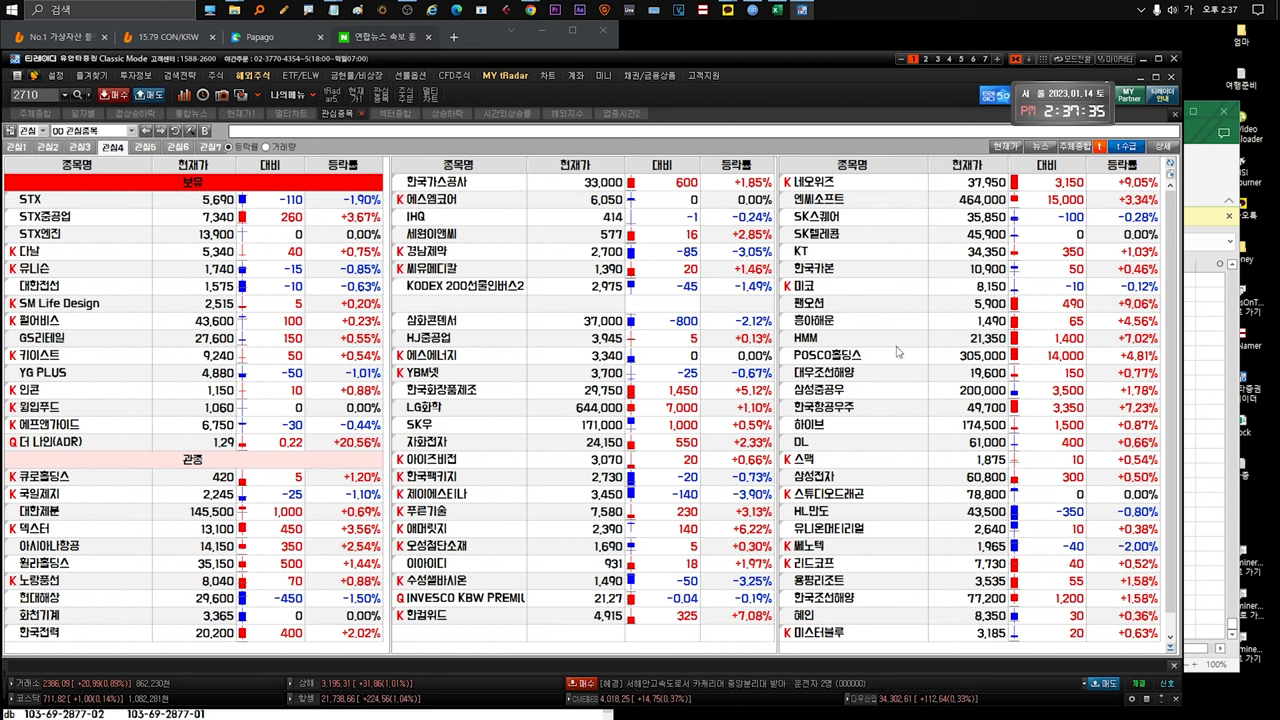
left_click(876, 330)
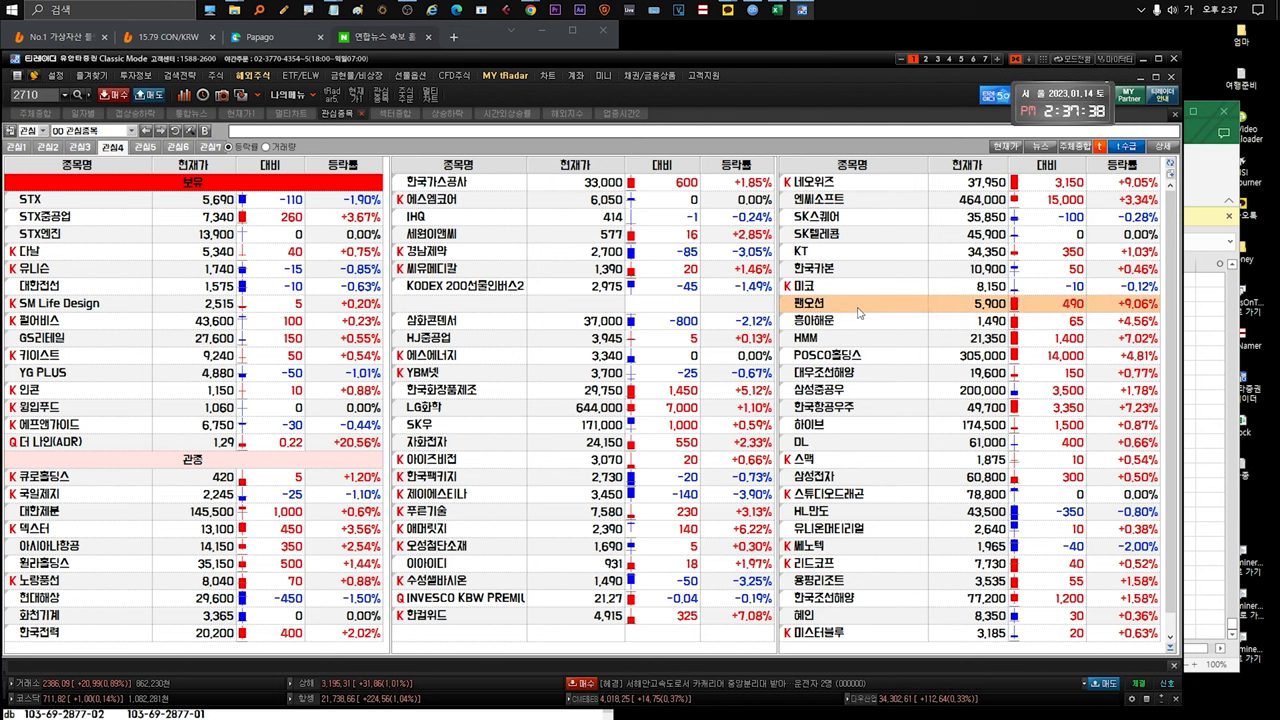